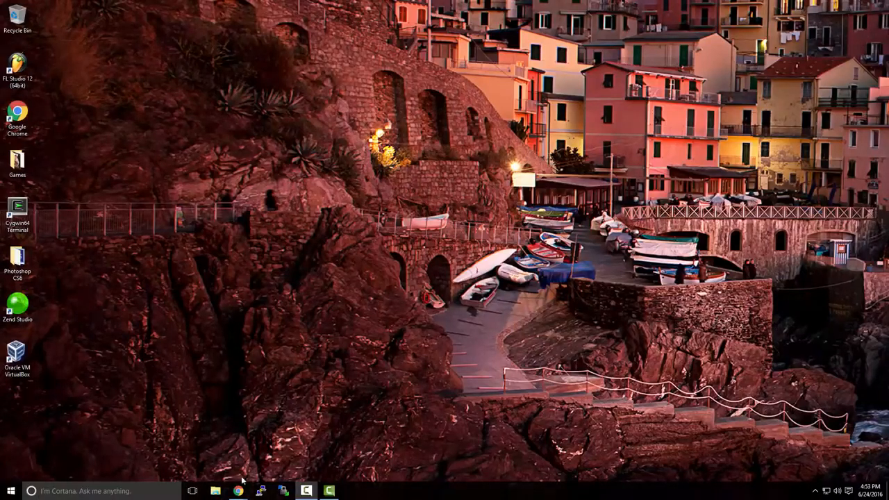
Switch to Chrome and open the free trial download page for VMware Workstation Pro.
{"action": "mouse_move", "coordinate": [240, 488]}
{"action": "left_click", "coordinate": [281, 460]}
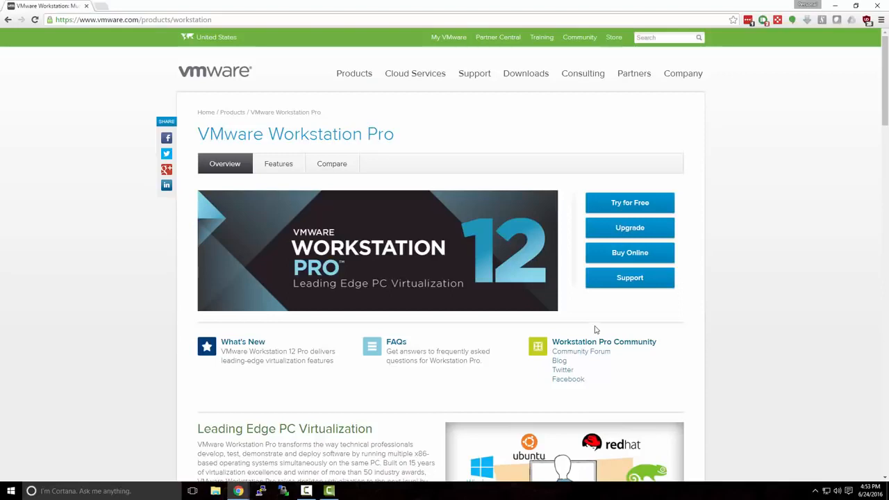
{"action": "left_click", "coordinate": [638, 203]}
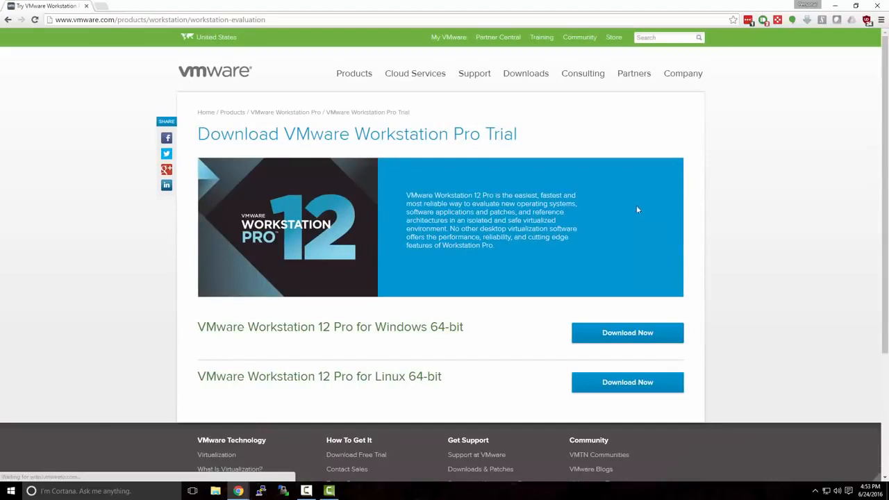
{"action": "left_click", "coordinate": [7, 19]}
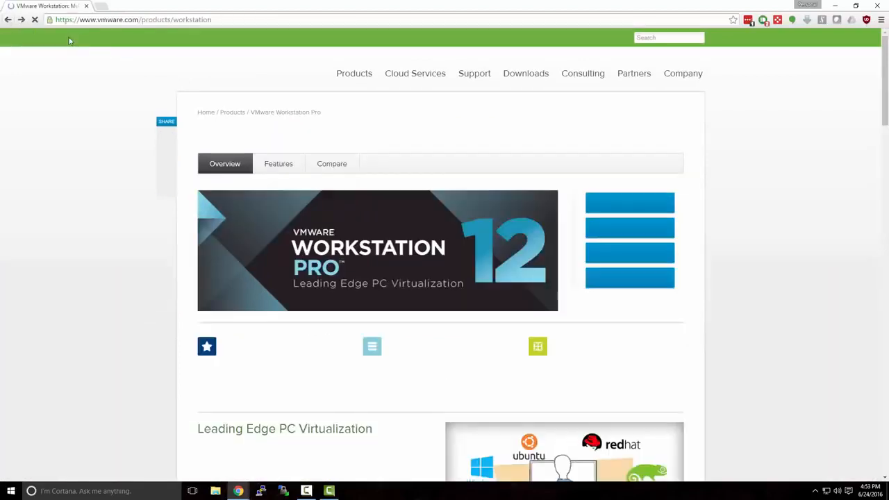
{"action": "left_click", "coordinate": [224, 21]}
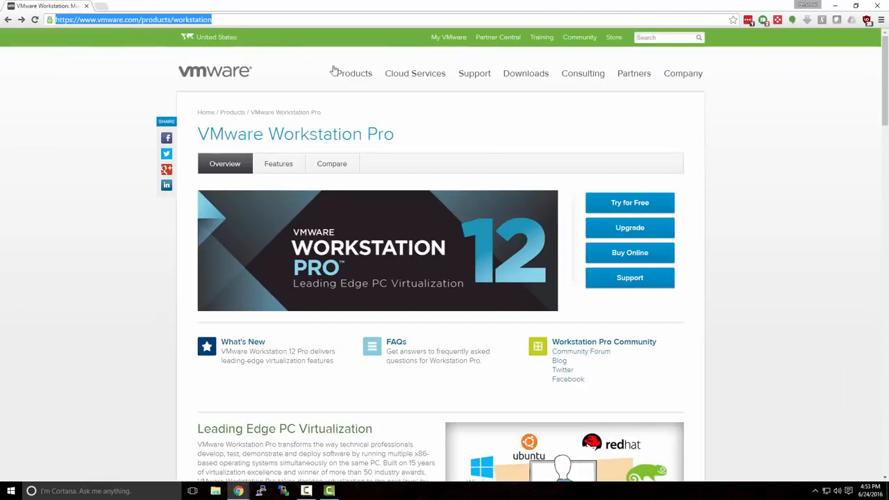
{"action": "left_click", "coordinate": [549, 167]}
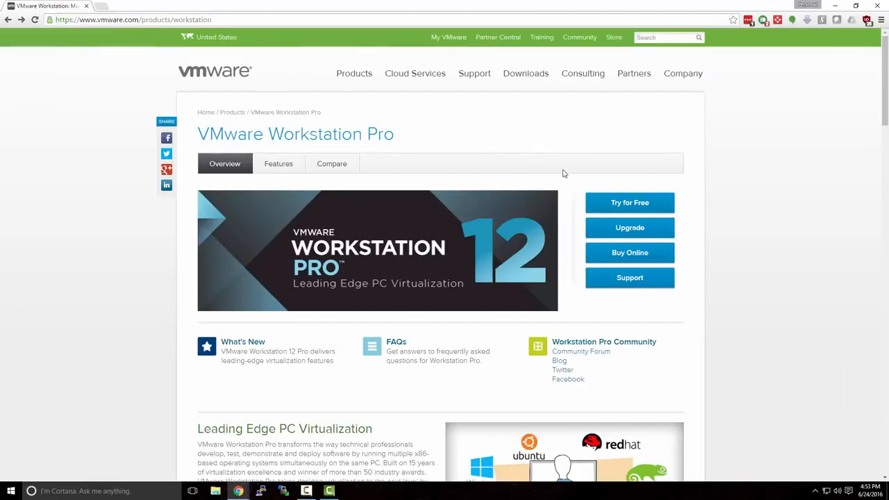
{"action": "left_click", "coordinate": [614, 202]}
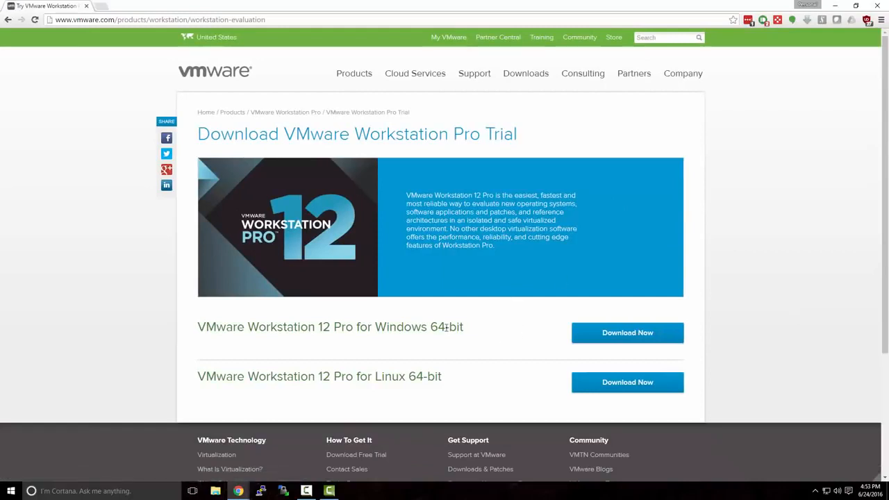
Download VMware Workstation 12 Pro for Windows 64-bit, launch its installer, and get the browser window out of the way.
{"action": "left_click_drag", "start_coordinate": [376, 326], "coordinate": [477, 333]}
{"action": "left_click", "coordinate": [481, 334]}
{"action": "left_click", "coordinate": [600, 340]}
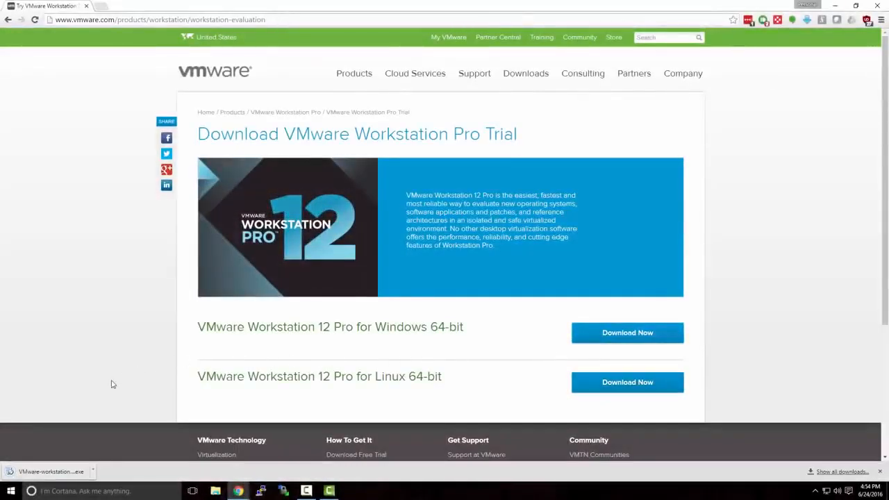
{"action": "left_click", "coordinate": [69, 473]}
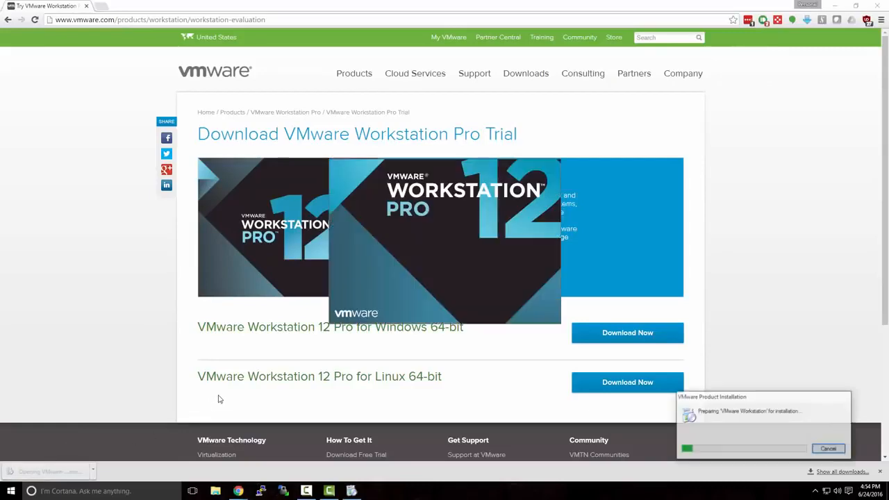
{"action": "left_click", "coordinate": [835, 7]}
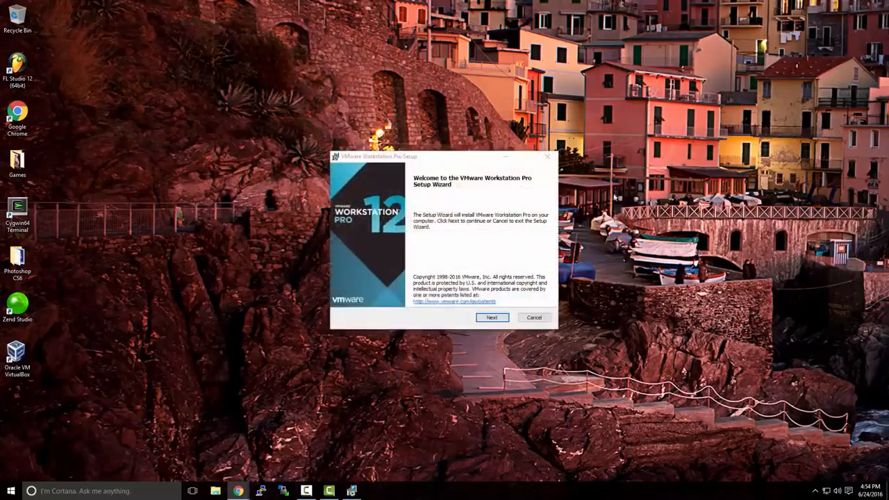
Accept the license agreement in the VMware Workstation Pro setup and keep the default user experience and shortcut settings.
{"action": "left_click", "coordinate": [497, 318]}
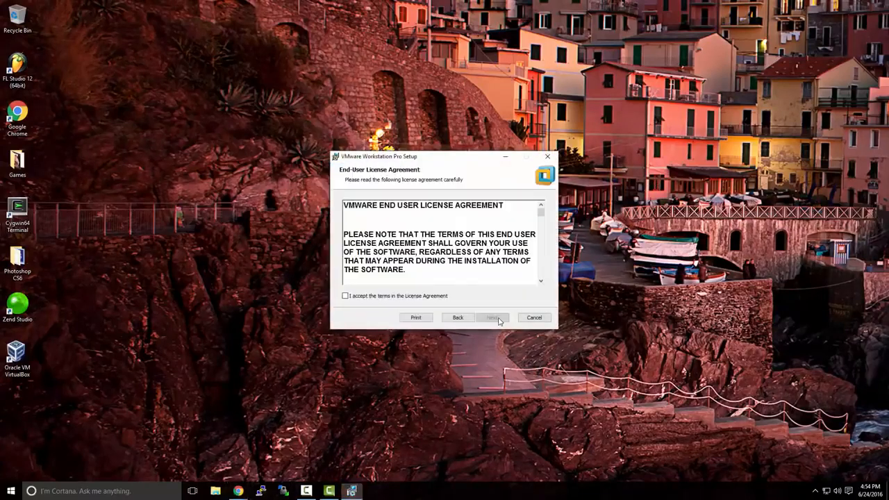
{"action": "left_click", "coordinate": [434, 297]}
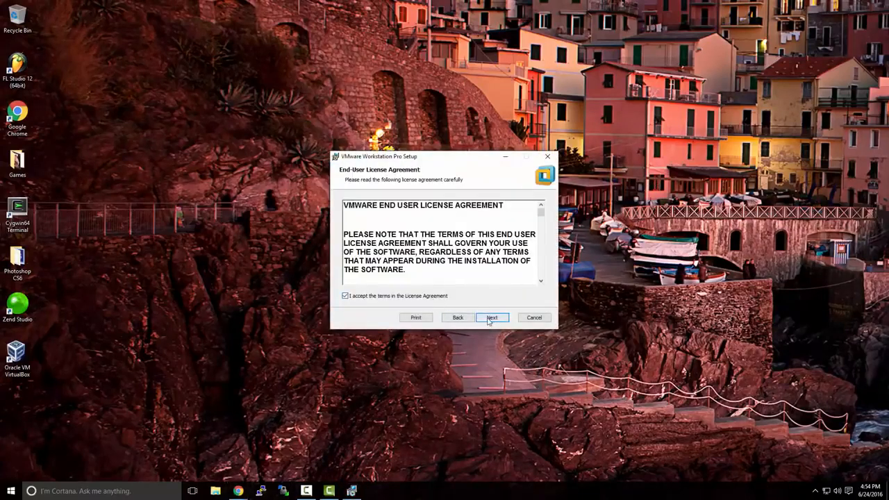
{"action": "left_click", "coordinate": [489, 319]}
{"action": "left_click", "coordinate": [489, 320]}
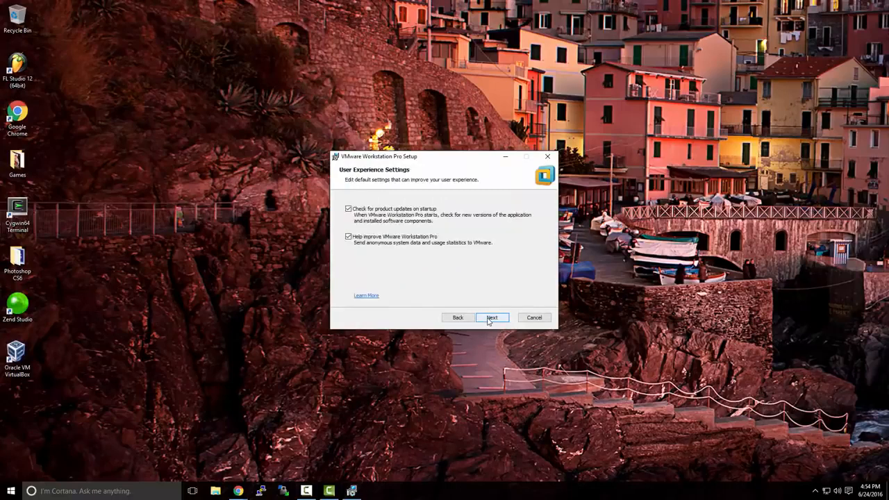
{"action": "left_click", "coordinate": [488, 320]}
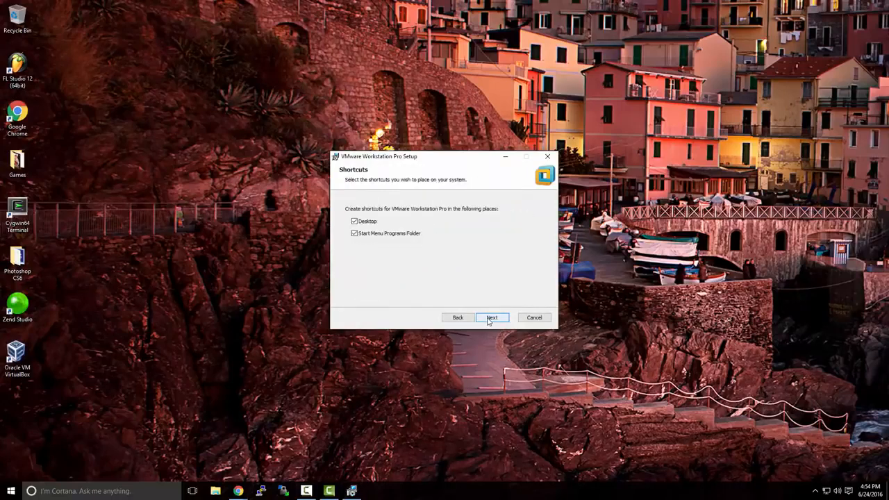
{"action": "left_click", "coordinate": [488, 319]}
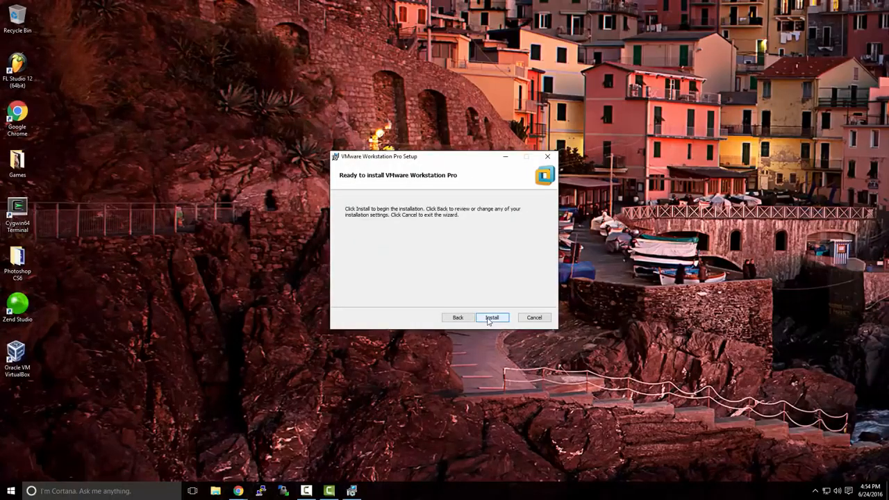
Install VMware Workstation Pro, finish the setup wizard, and launch the program from its desktop shortcut.
{"action": "left_click", "coordinate": [491, 318]}
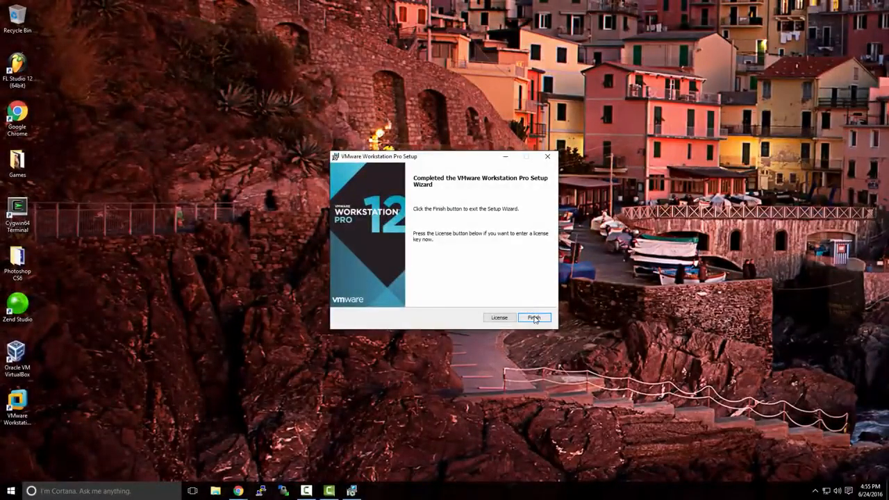
{"action": "left_click", "coordinate": [533, 317]}
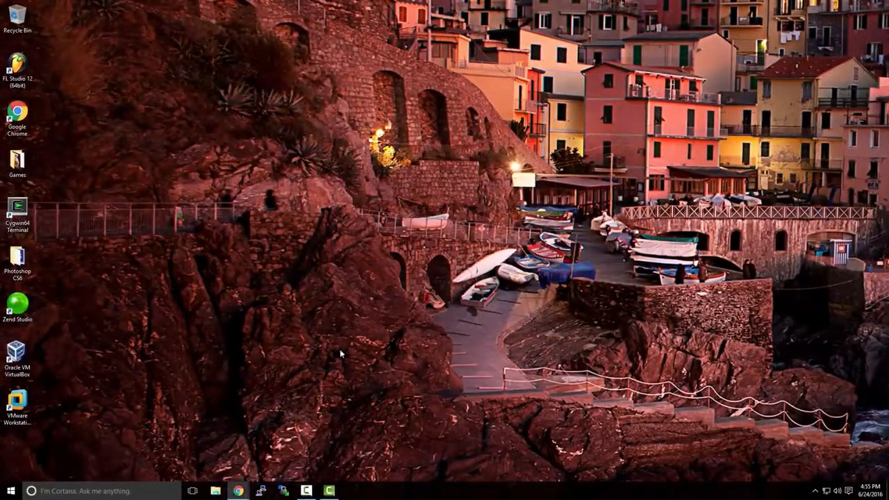
{"action": "double_click", "coordinate": [17, 403]}
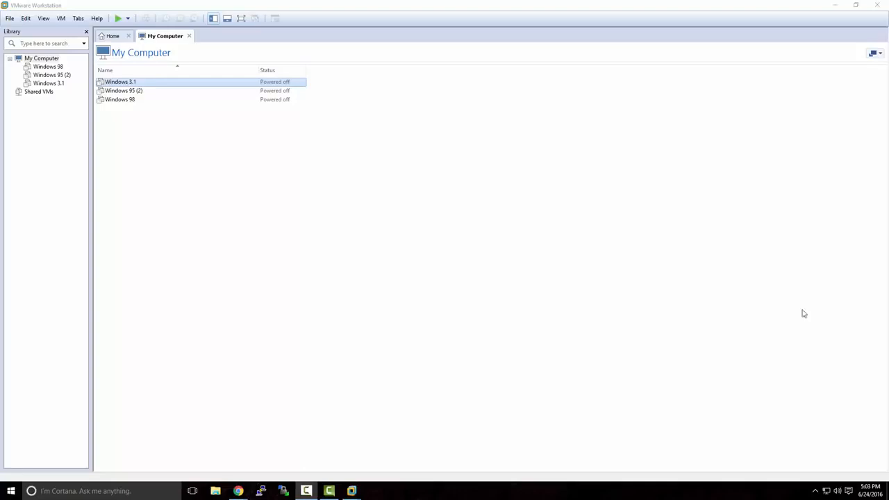
Switch to Chrome and open the Windows Server 2012 R2 evaluation page from the TechNet Evaluation Center.
{"action": "mouse_move", "coordinate": [238, 491]}
{"action": "mouse_move", "coordinate": [275, 468]}
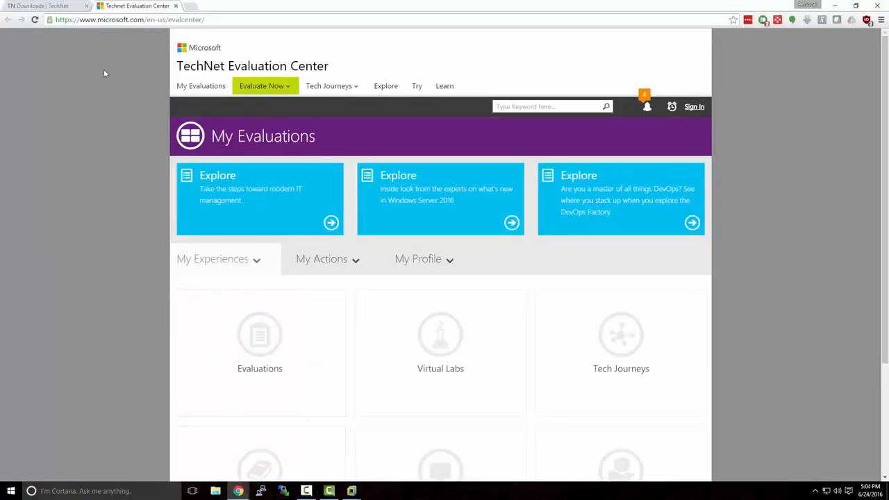
{"action": "left_click_drag", "start_coordinate": [98, 20], "coordinate": [222, 24]}
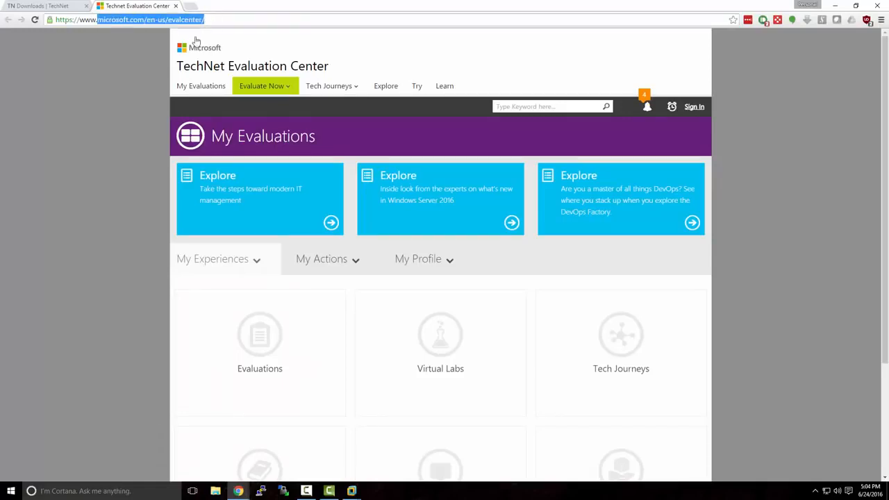
{"action": "left_click", "coordinate": [159, 68]}
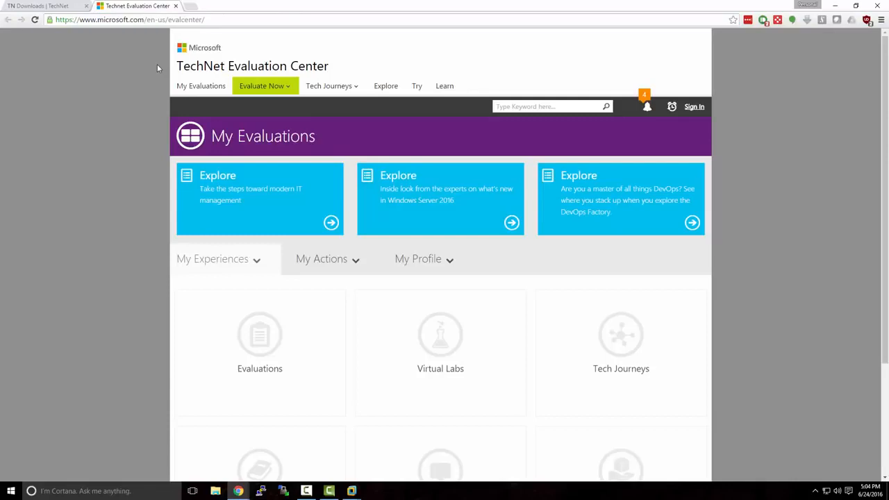
{"action": "left_click", "coordinate": [291, 91]}
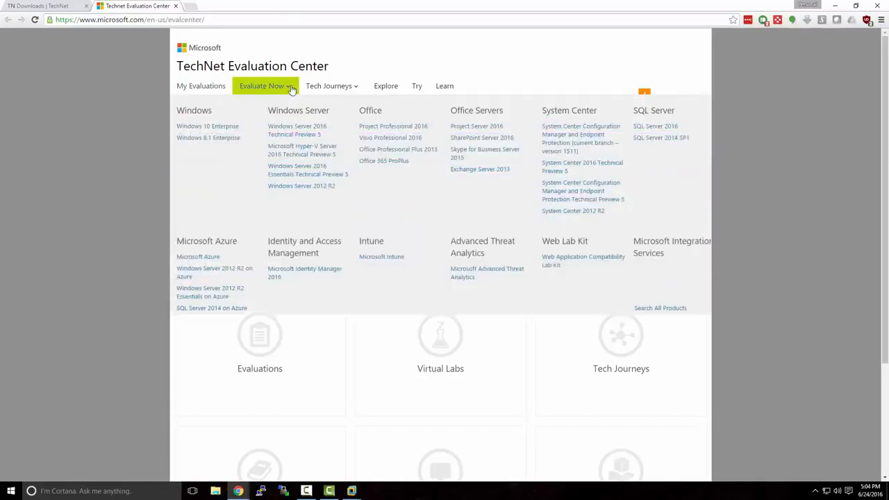
{"action": "left_click", "coordinate": [306, 186]}
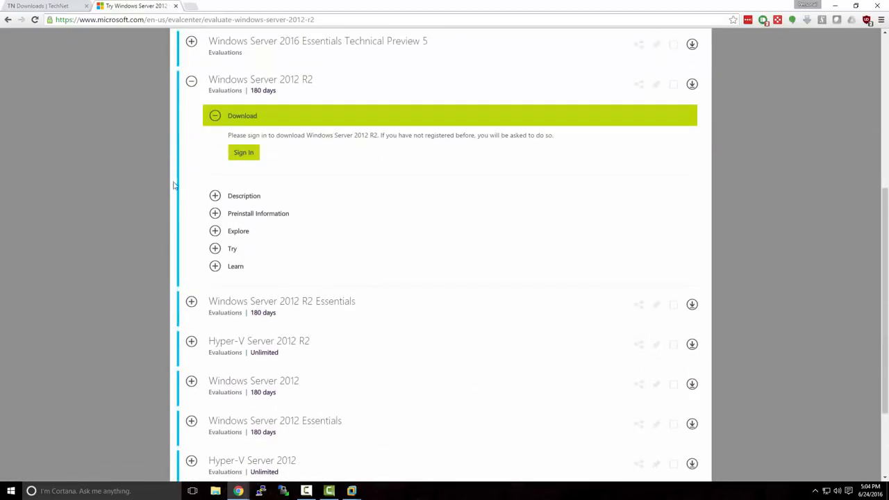
Sign in for the Windows Server 2012 R2 download by entering the Microsoft account password.
{"action": "scroll", "coordinate": [174, 187], "scroll_direction": "up", "scroll_amount": 1}
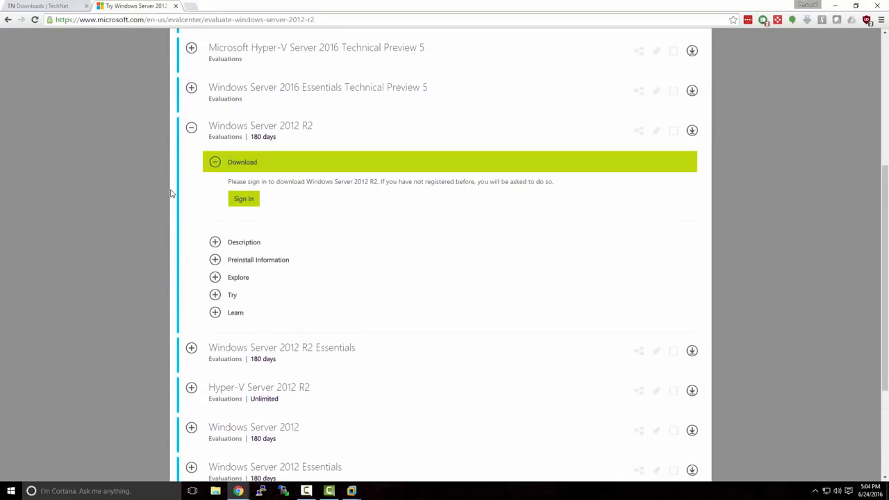
{"action": "left_click", "coordinate": [242, 201]}
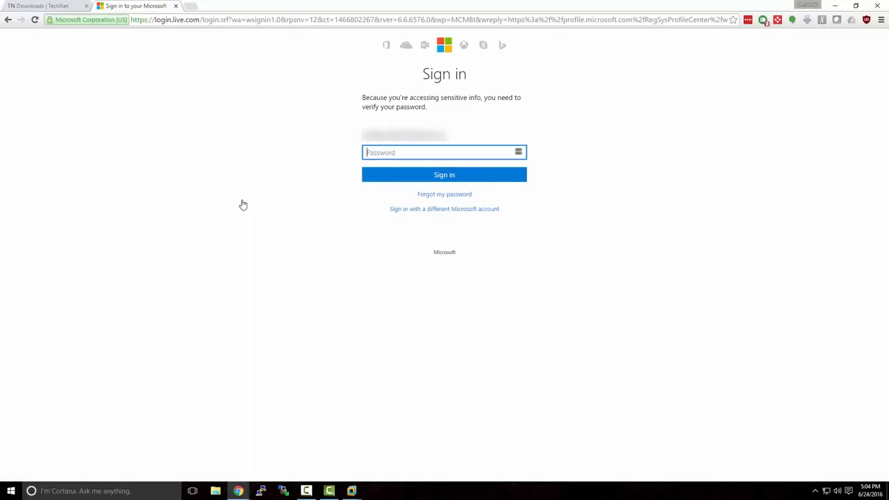
{"action": "type", "text": "••••••••••••"}
{"action": "key", "text": "Return"}
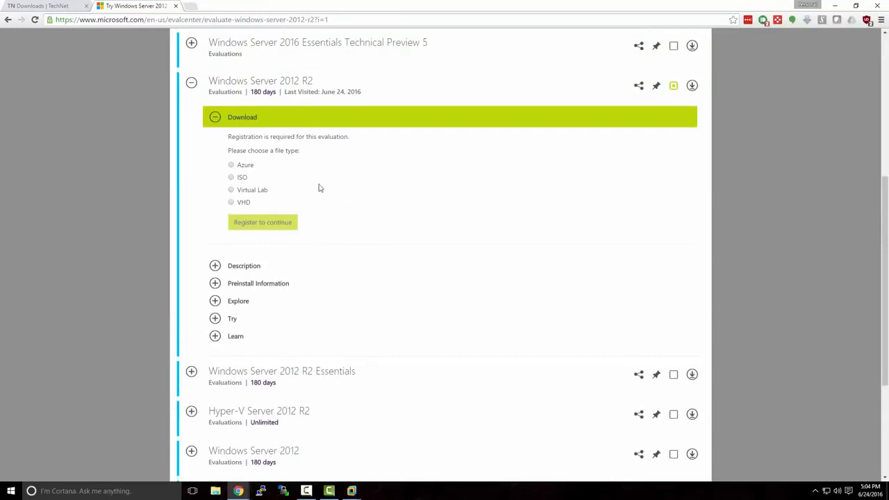
Register for the Windows Server 2012 R2 evaluation as an ISO, set the primary role to Other, and submit the form.
{"action": "left_click", "coordinate": [231, 178]}
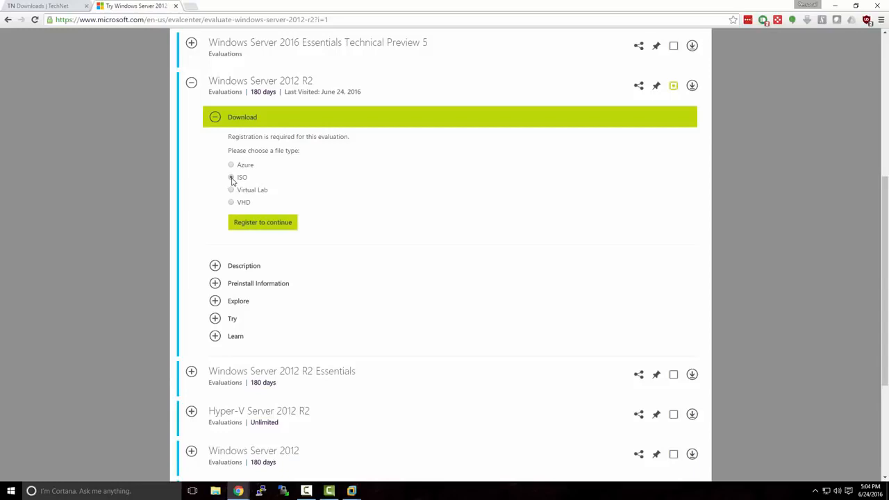
{"action": "left_click", "coordinate": [252, 224]}
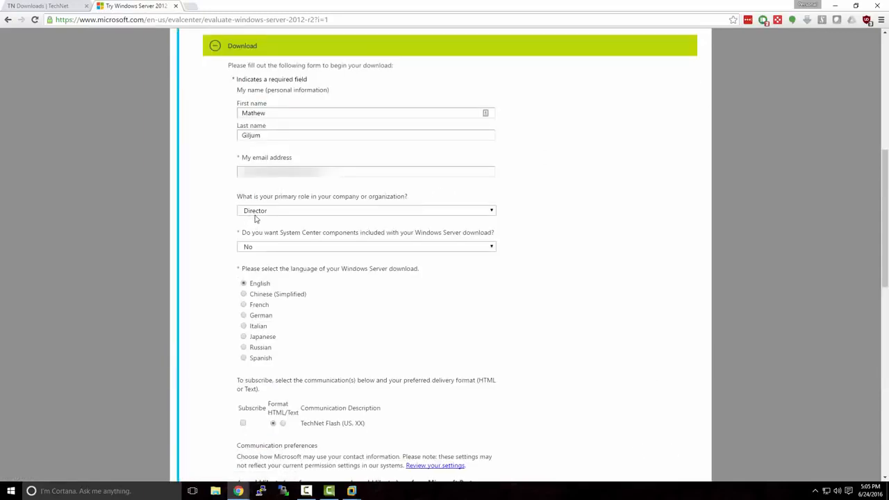
{"action": "left_click", "coordinate": [255, 211]}
{"action": "scroll", "coordinate": [306, 265], "scroll_direction": "down", "scroll_amount": 5}
{"action": "scroll", "coordinate": [306, 264], "scroll_direction": "down", "scroll_amount": 4}
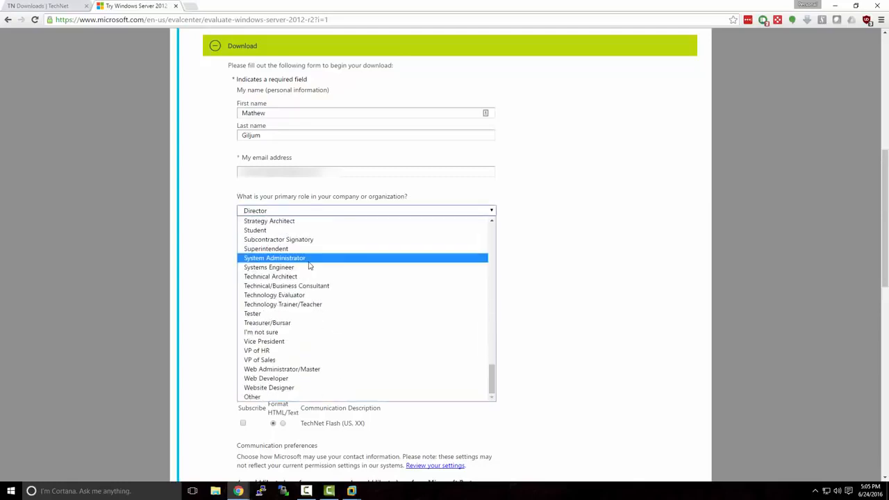
{"action": "left_click", "coordinate": [343, 397]}
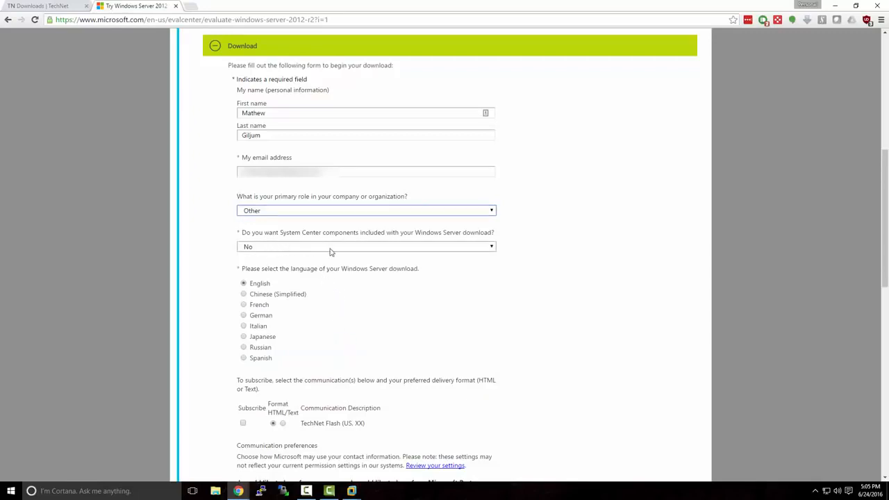
{"action": "scroll", "coordinate": [383, 289], "scroll_direction": "down", "scroll_amount": 3}
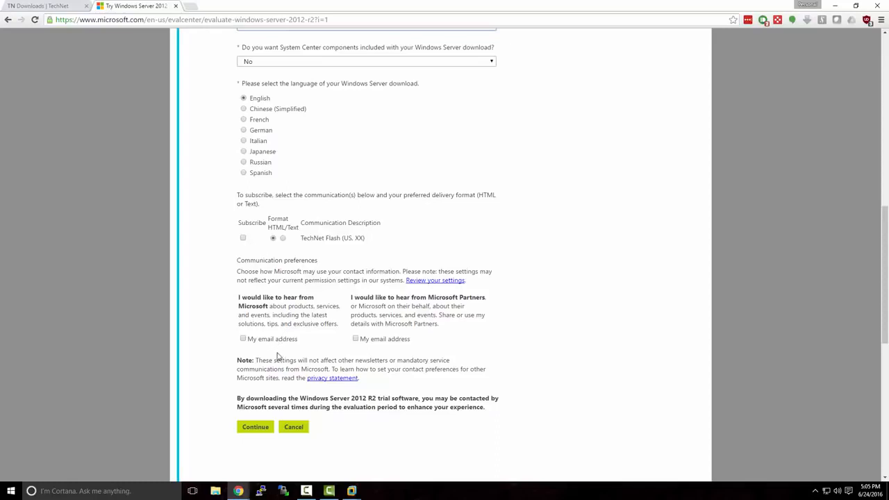
{"action": "left_click", "coordinate": [266, 430]}
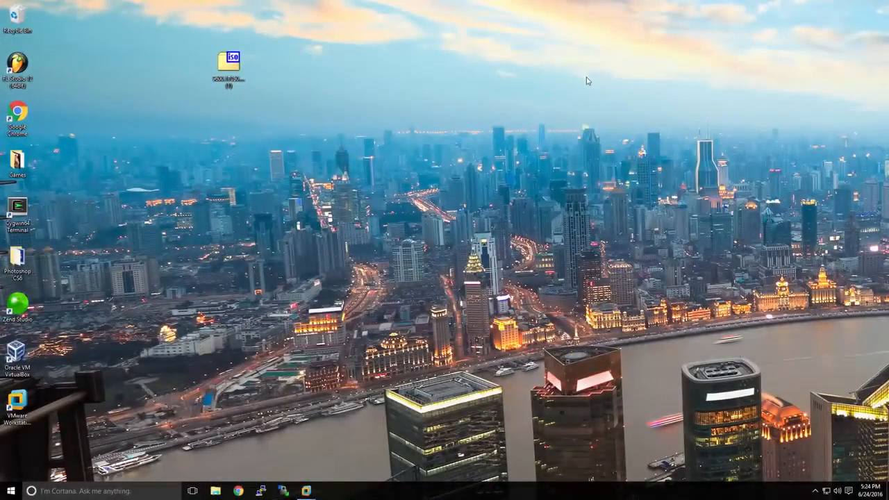
Switch to VMware Workstation and start the wizard for creating a new virtual machine.
{"action": "left_click", "coordinate": [235, 69]}
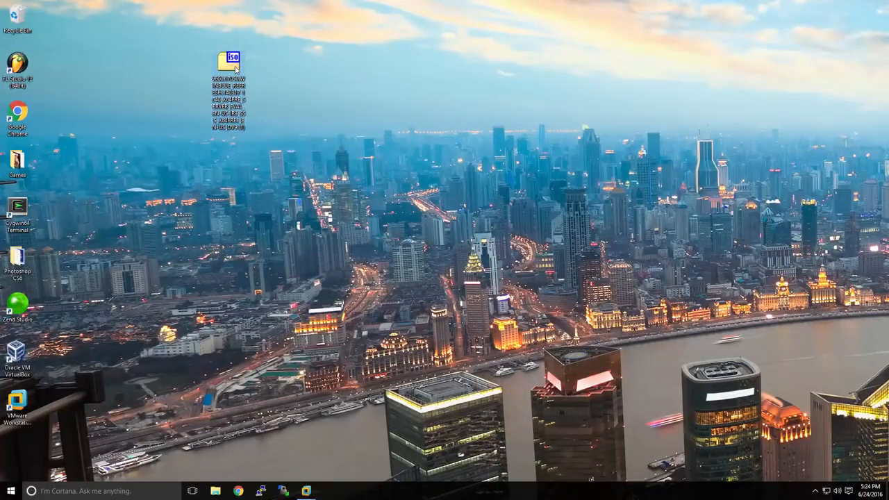
{"action": "left_click", "coordinate": [306, 491]}
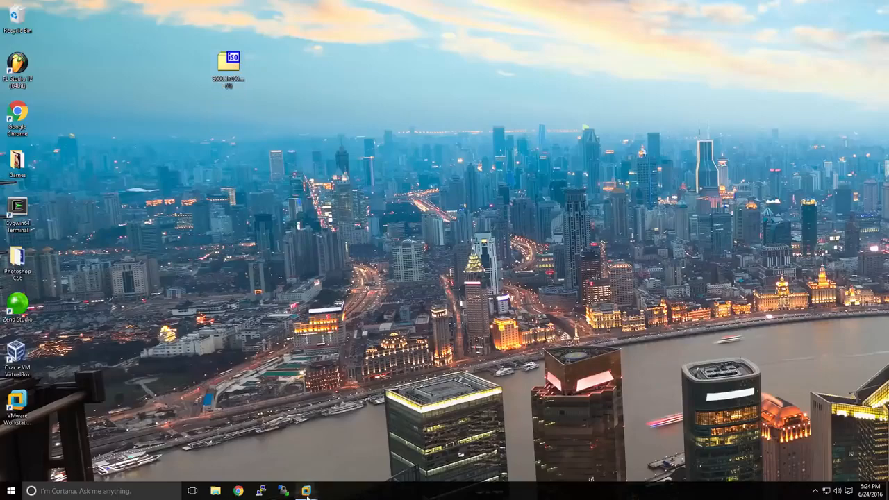
{"action": "left_click", "coordinate": [277, 454]}
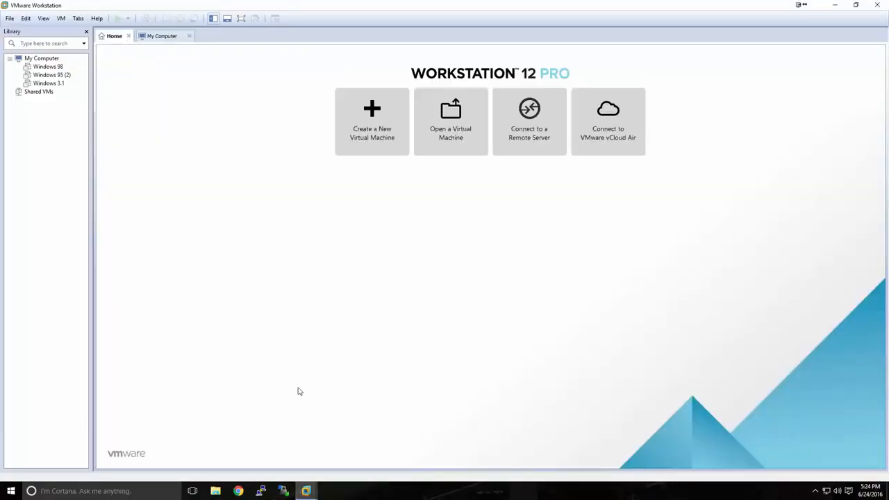
{"action": "left_click", "coordinate": [370, 144]}
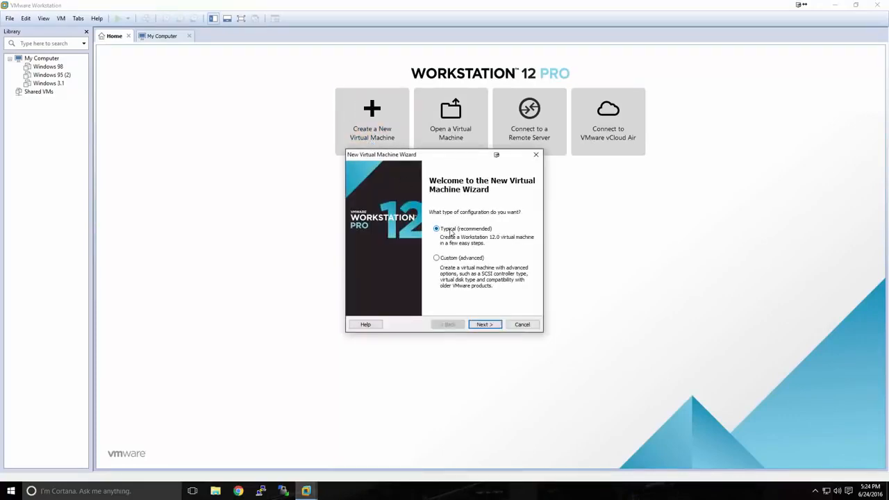
Choose a typical configuration and use the 9600.17050.WINBLUE_REFRESH ISO on the Desktop as the installer disc image.
{"action": "left_click", "coordinate": [479, 324]}
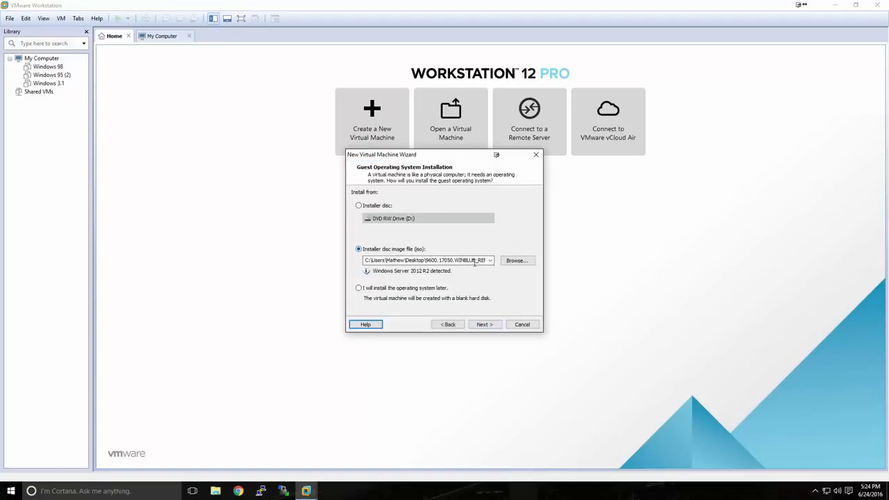
{"action": "left_click", "coordinate": [508, 264]}
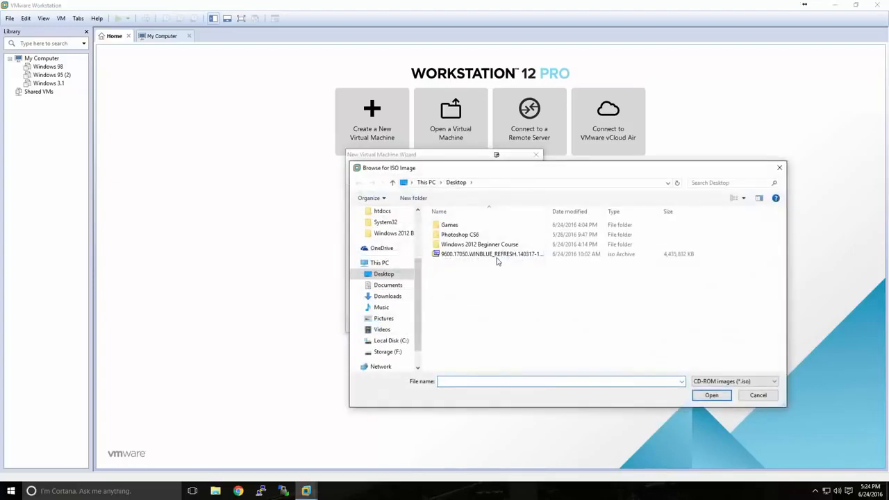
{"action": "left_click", "coordinate": [498, 255]}
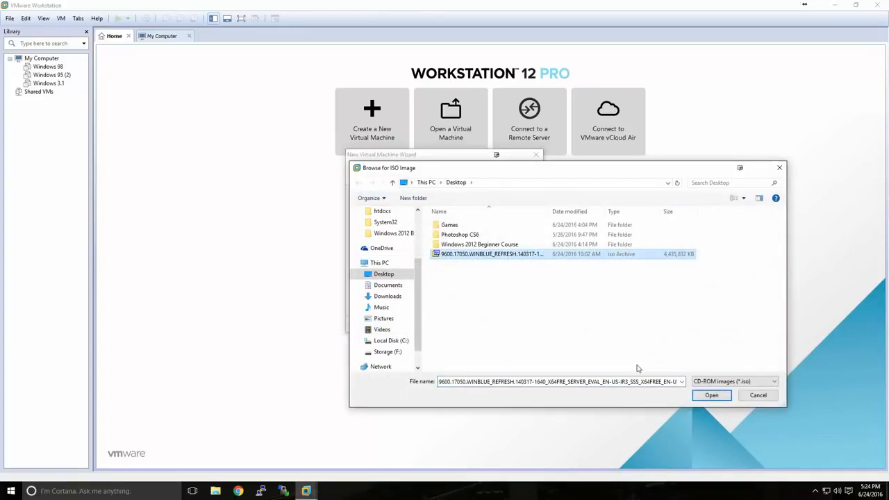
{"action": "left_click", "coordinate": [711, 394]}
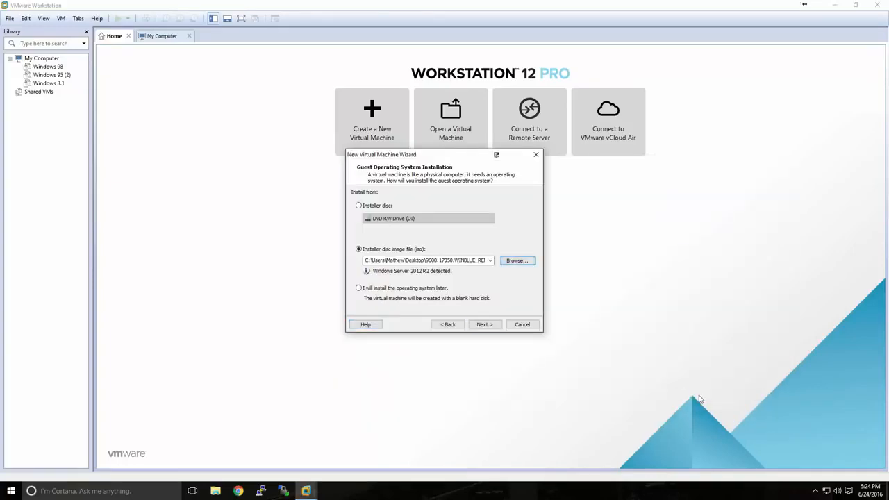
{"action": "left_click", "coordinate": [485, 325]}
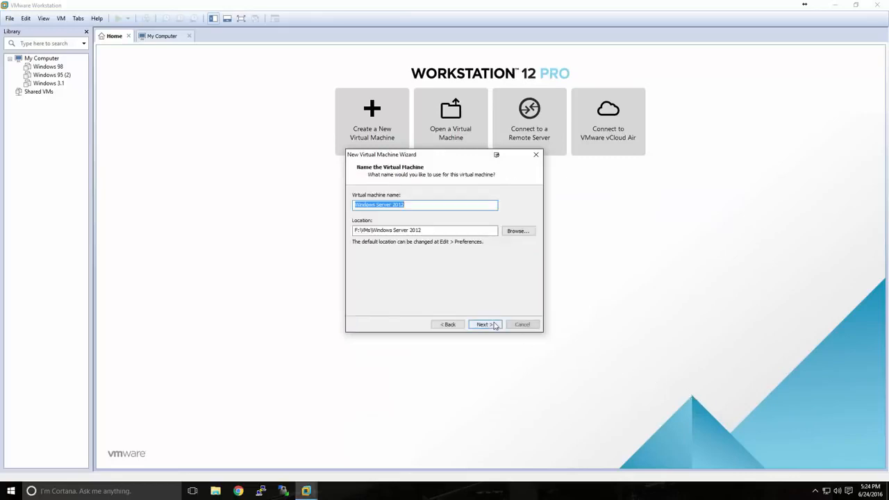
Keep the virtual machine name Windows Server 2012 and accept F:\VMs\Windows Server 2012 as its location.
{"action": "left_click", "coordinate": [405, 205]}
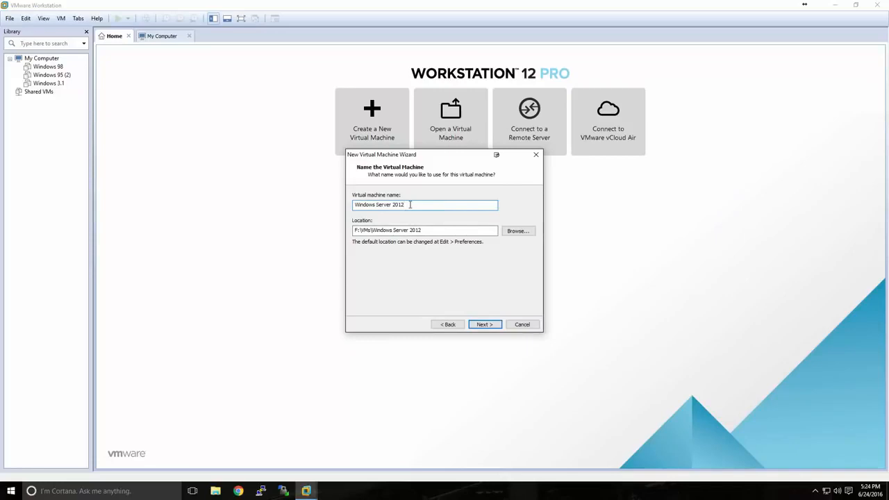
{"action": "left_click_drag", "start_coordinate": [424, 231], "coordinate": [350, 230]}
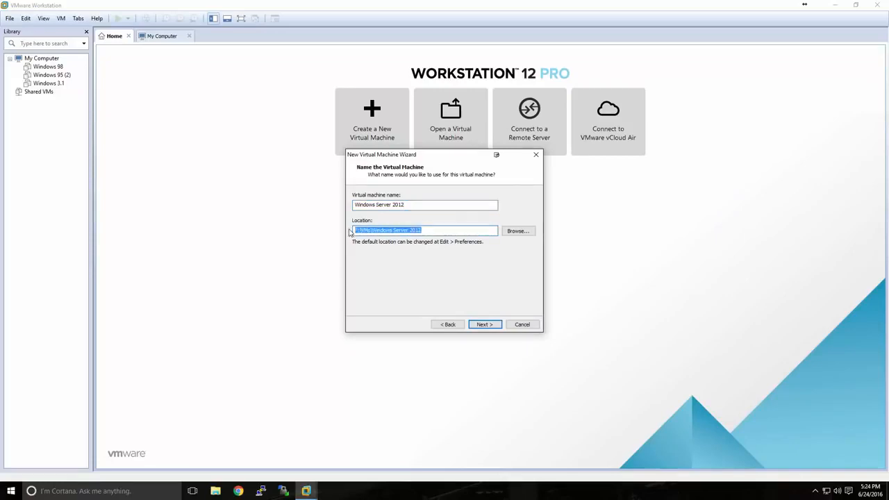
{"action": "left_click", "coordinate": [433, 231]}
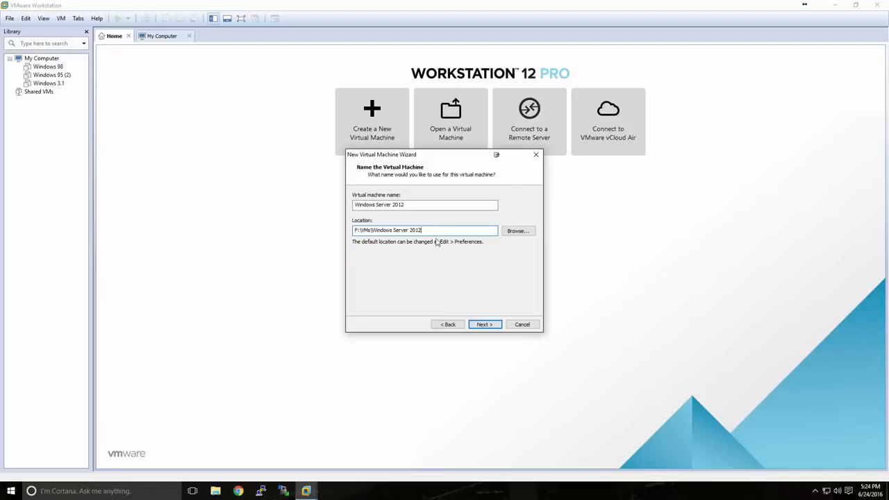
{"action": "left_click", "coordinate": [486, 325]}
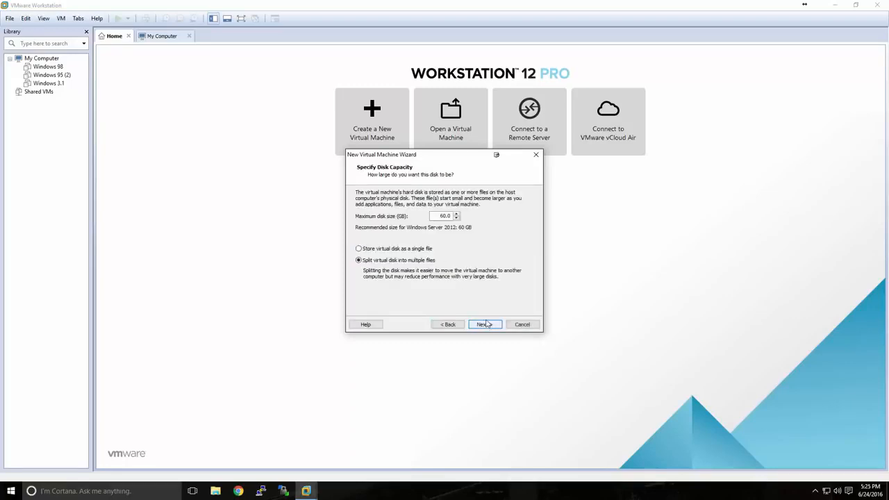
Give the virtual machine a 60 GB disk split into multiple files and create it without powering it on after creation.
{"action": "double_click", "coordinate": [445, 217]}
{"action": "type", "text": "50"}
{"action": "left_click", "coordinate": [485, 325]}
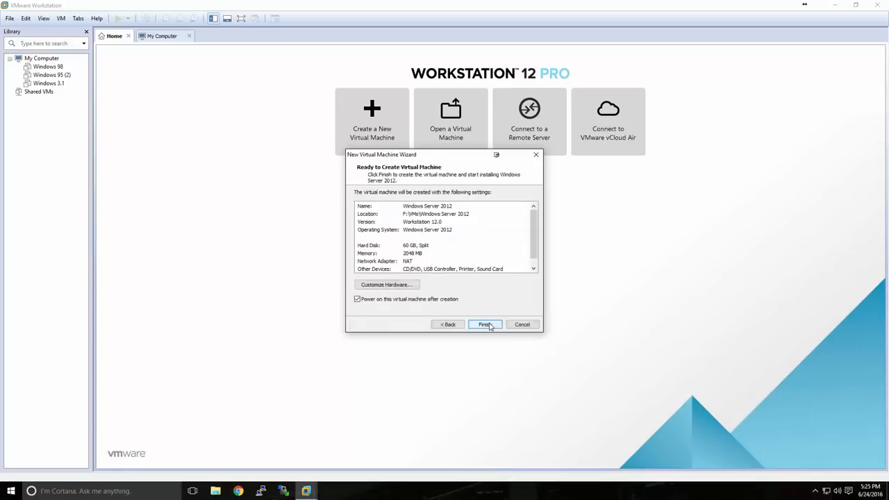
{"action": "left_click", "coordinate": [370, 302]}
{"action": "left_click", "coordinate": [477, 326]}
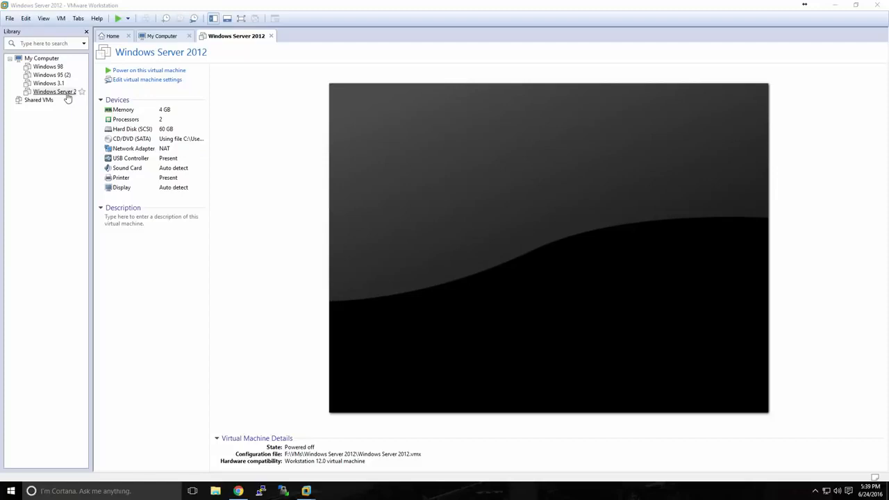
Power on the Windows Server 2012 virtual machine and start Windows Setup with English (United States) and the US keyboard.
{"action": "left_click", "coordinate": [131, 73]}
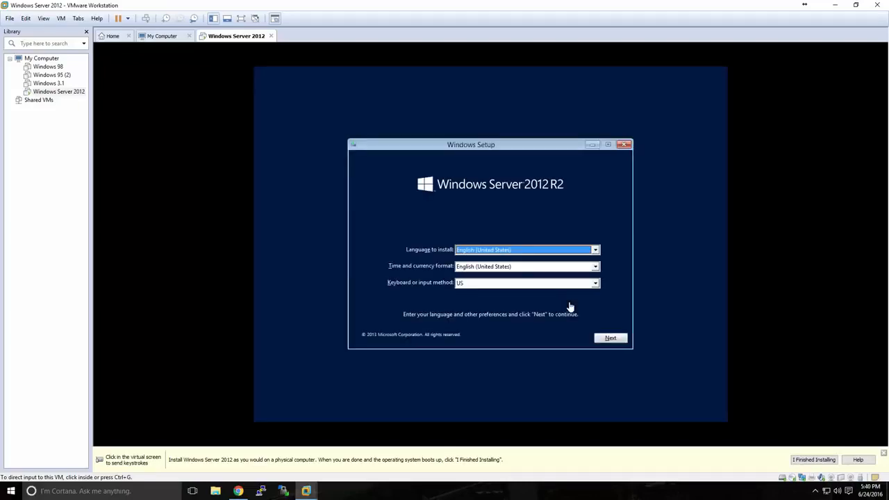
{"action": "left_click", "coordinate": [568, 306]}
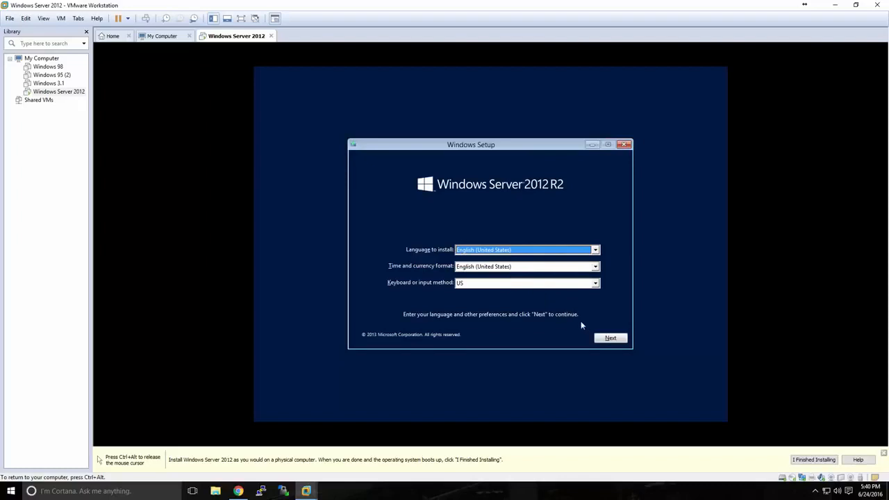
{"action": "left_click", "coordinate": [602, 340]}
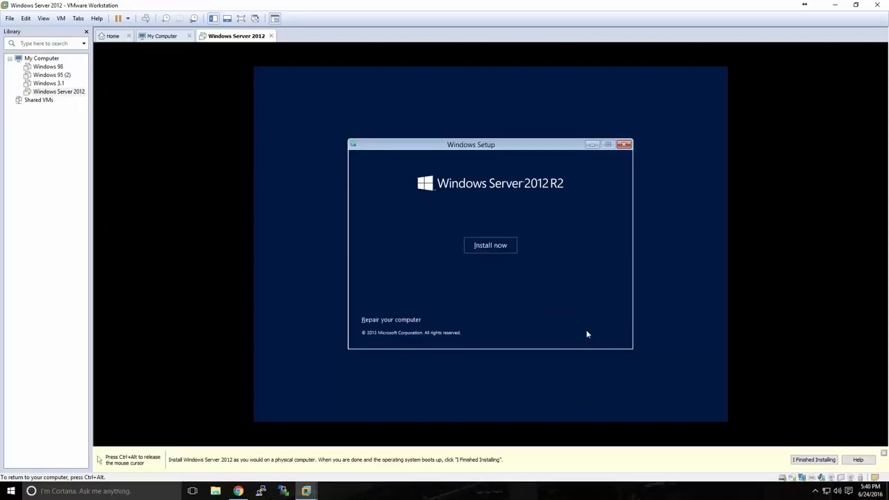
{"action": "left_click", "coordinate": [490, 249]}
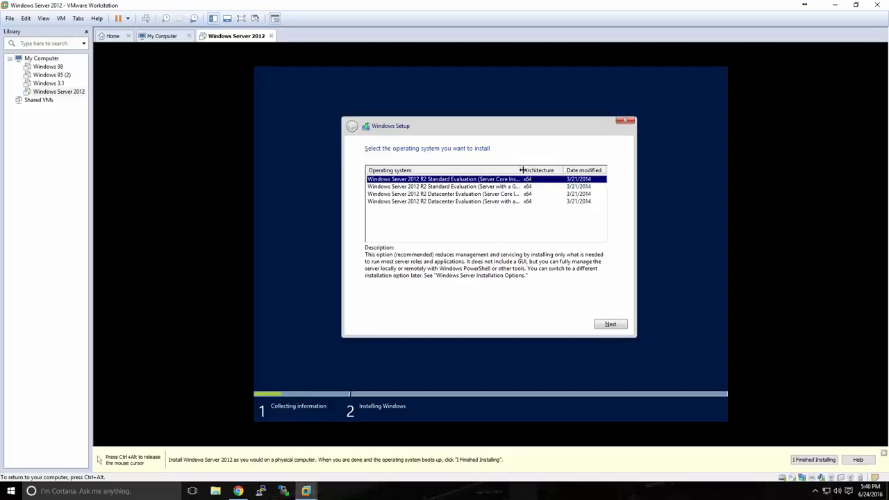
Widen the operating system column and choose Windows Server 2012 R2 Standard Evaluation (Server with a GUI) for installation.
{"action": "left_click_drag", "start_coordinate": [520, 170], "coordinate": [539, 170]}
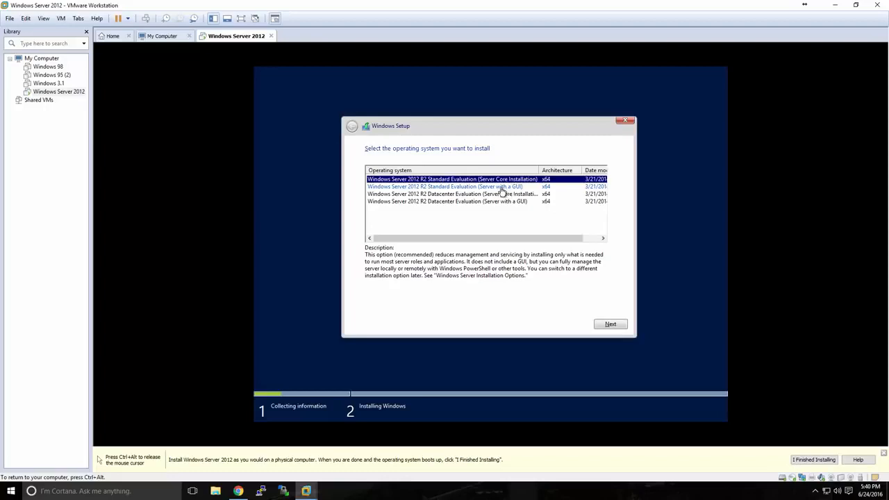
{"action": "left_click", "coordinate": [502, 187]}
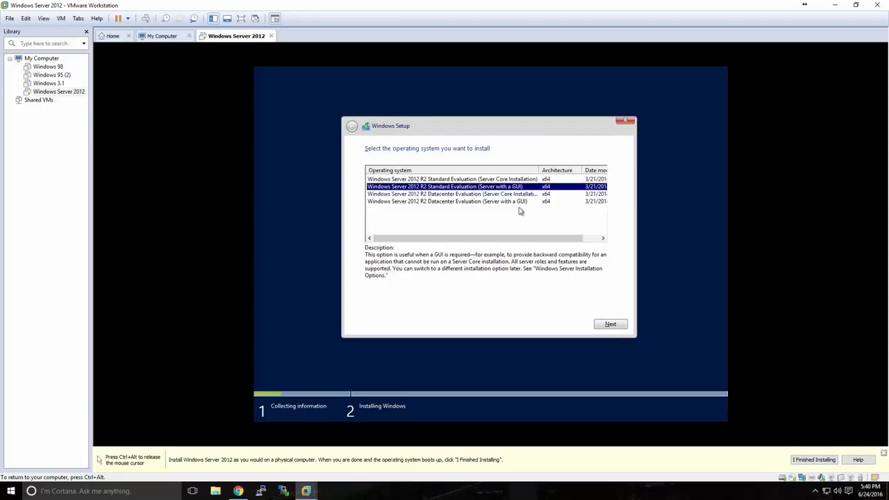
{"action": "left_click", "coordinate": [610, 325]}
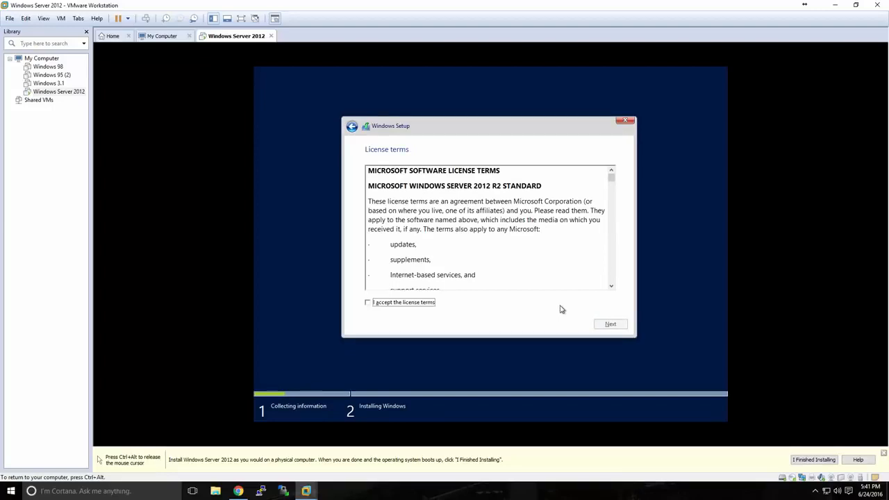
Accept the license terms and start a custom Windows-only installation on Drive 0 Unallocated Space.
{"action": "left_click", "coordinate": [427, 303]}
{"action": "left_click", "coordinate": [598, 327]}
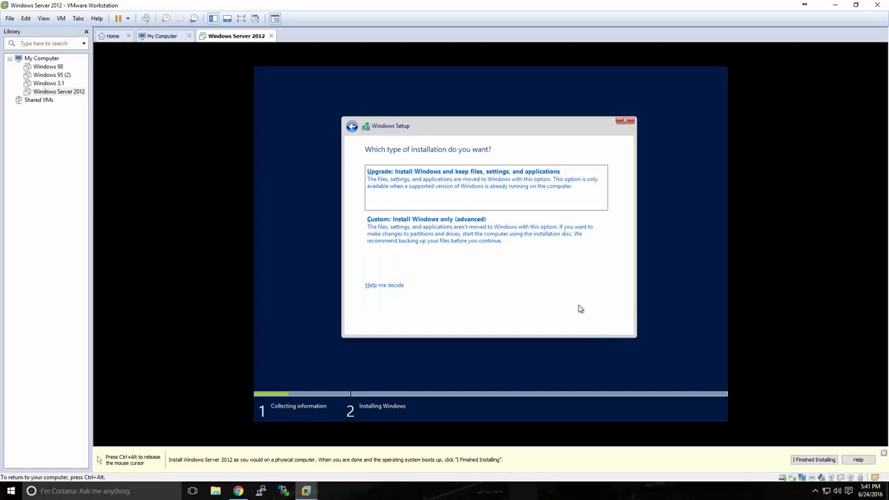
{"action": "left_click", "coordinate": [448, 230]}
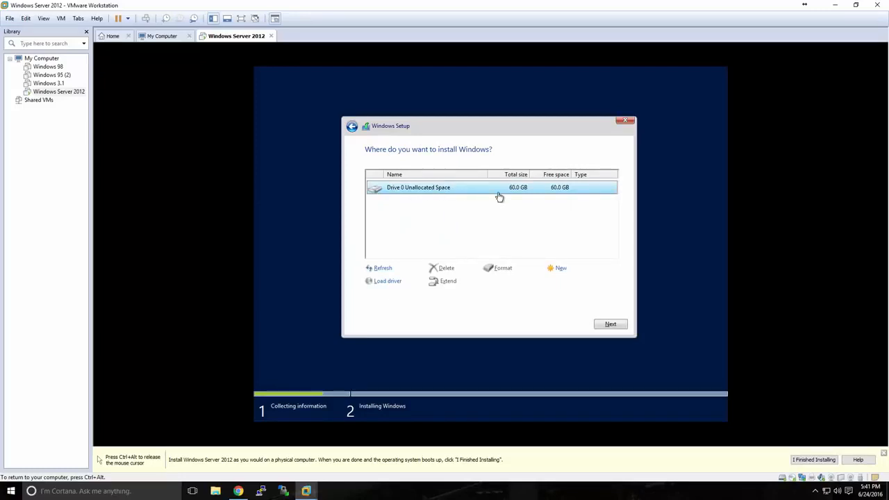
{"action": "left_click", "coordinate": [608, 324]}
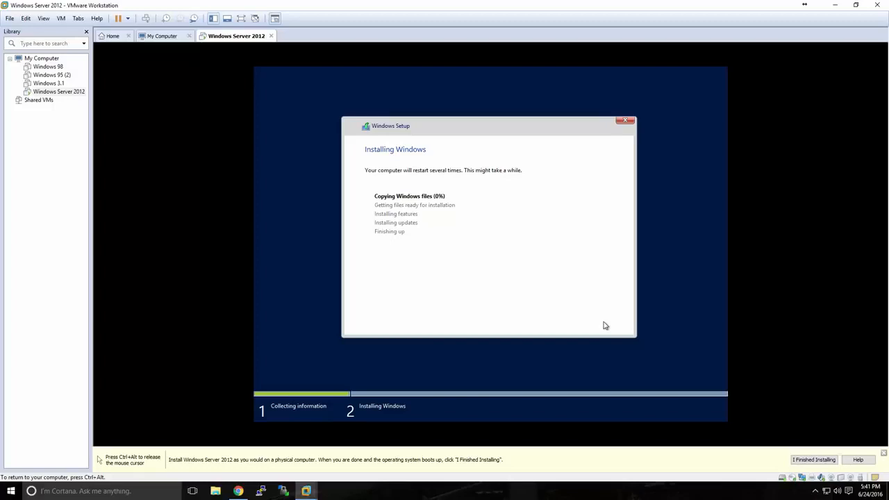
{"action": "key", "text": "ctrl+alt"}
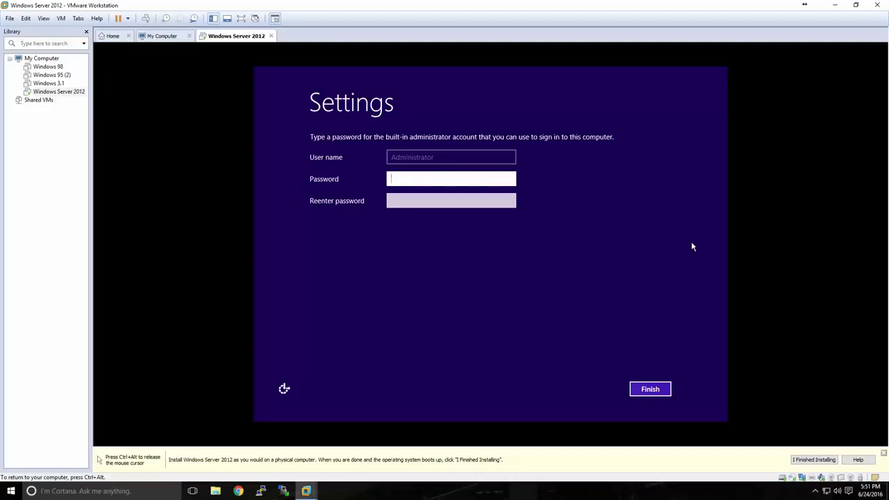
Enter and confirm the password for the built-in administrator account and finish the settings.
{"action": "type", "text": "•••••••••••••"}
{"action": "key", "text": "Tab"}
{"action": "type", "text": "•••••••"}
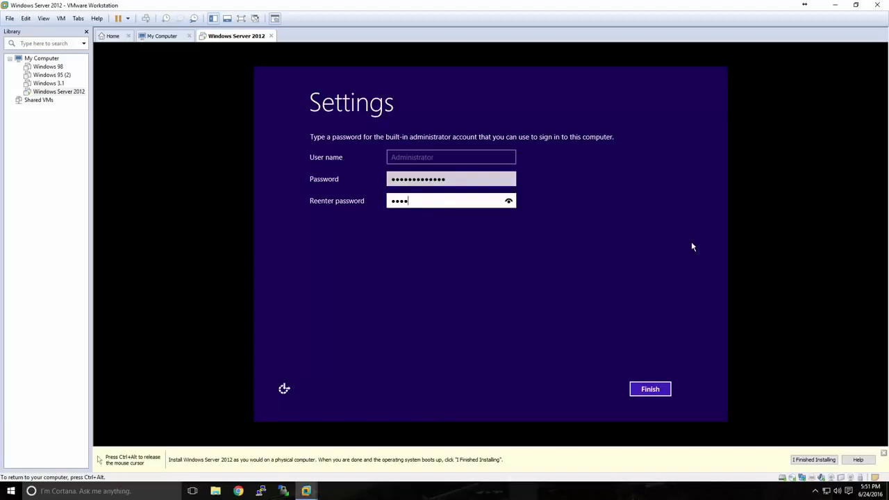
{"action": "type", "text": "••••••"}
{"action": "left_click", "coordinate": [652, 387]}
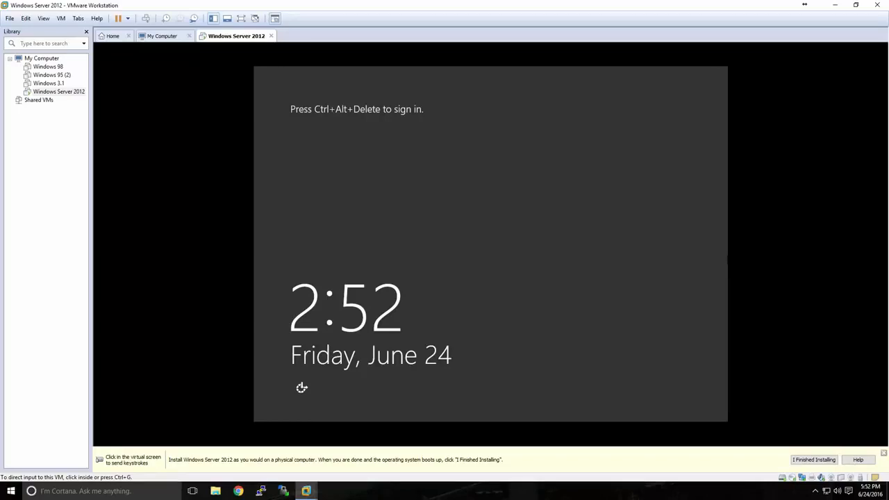
Unlock the server's lock screen and sign in as Administrator with the account password.
{"action": "left_click", "coordinate": [720, 241]}
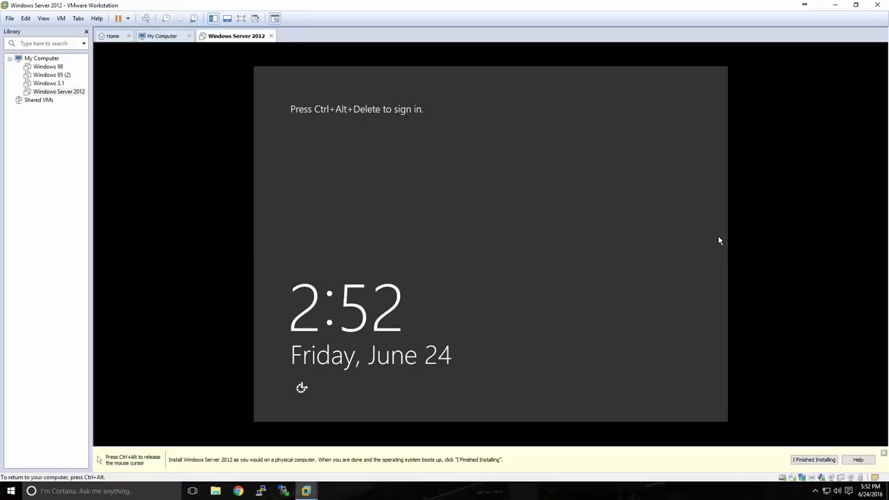
{"action": "key", "text": "ctrl+alt+Insert"}
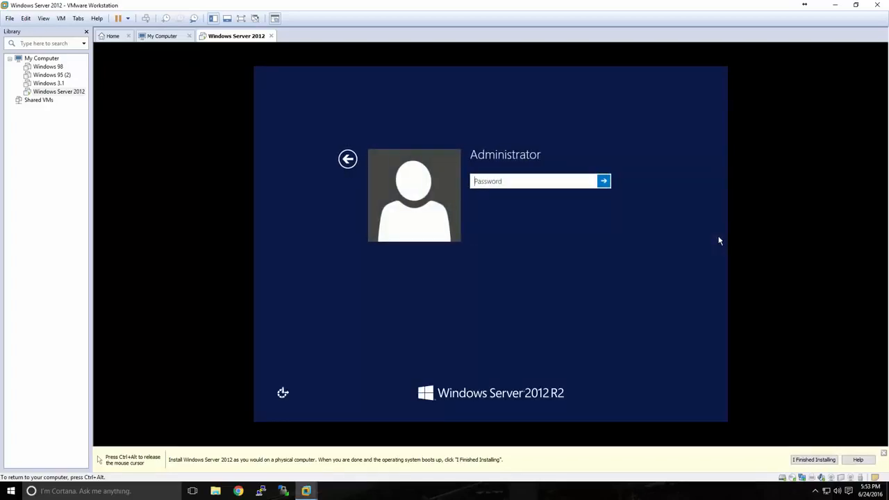
{"action": "type", "text": "*************"}
{"action": "key", "text": "Return"}
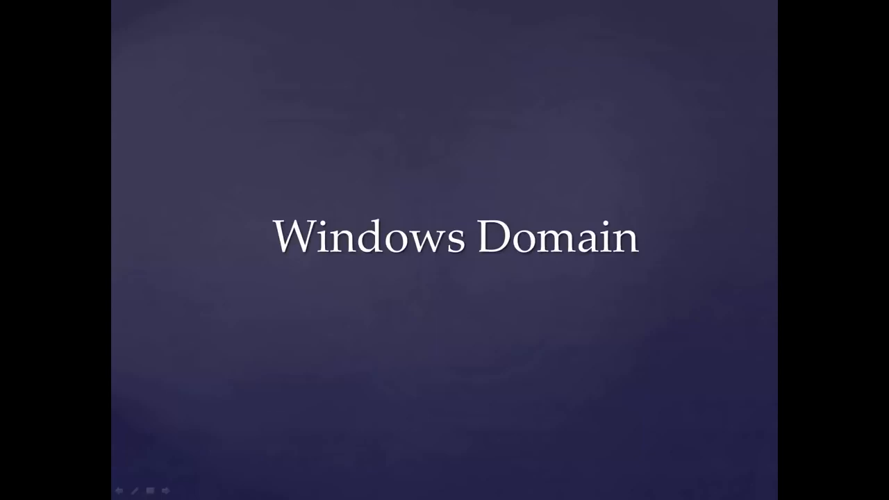
{"action": "key", "text": "Right"}
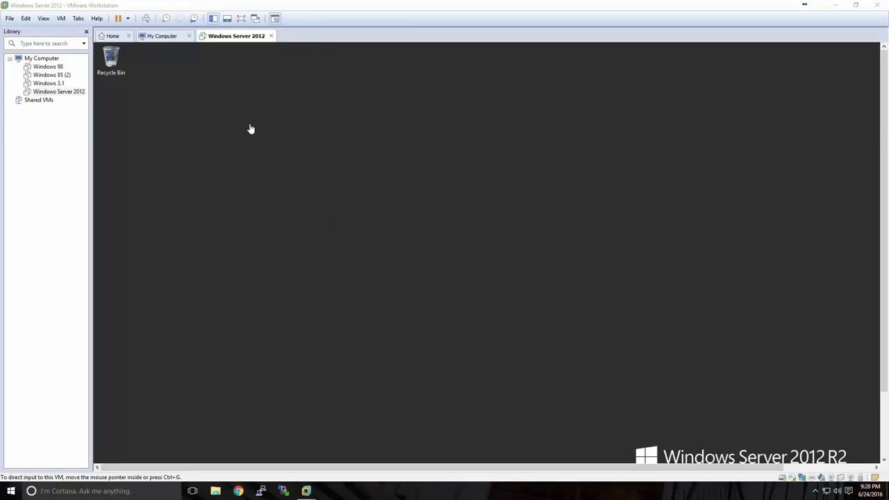
Try full-screen mode for the Windows Server 2012 virtual machine and return to the windowed view.
{"action": "left_click", "coordinate": [242, 19]}
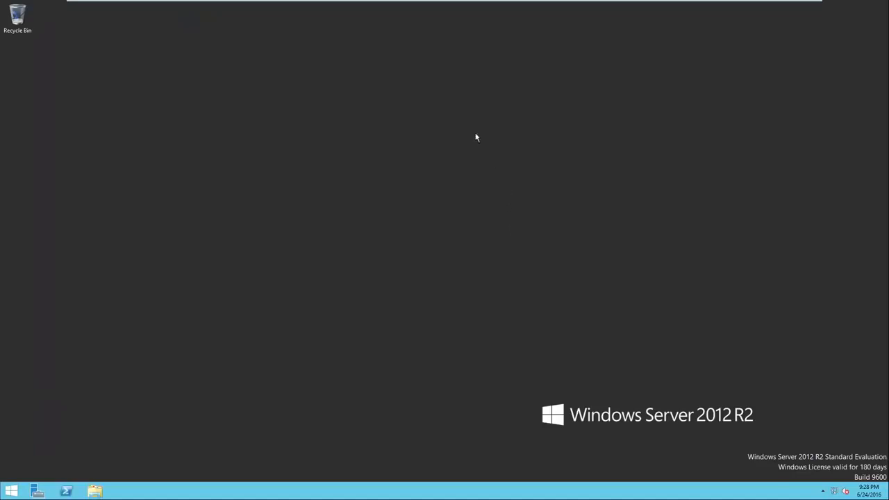
{"action": "mouse_move", "coordinate": [421, 10]}
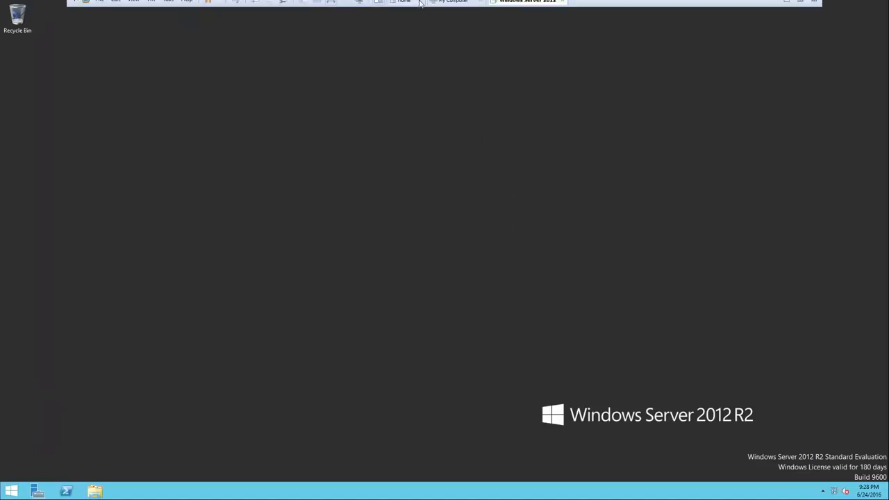
{"action": "left_click", "coordinate": [332, 6]}
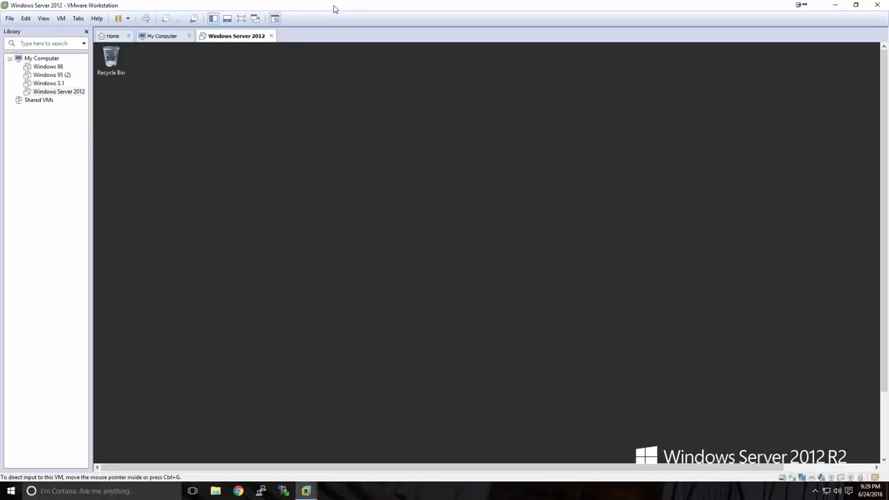
Put the virtual machine in full-screen mode, then close and reopen Server Manager.
{"action": "left_click", "coordinate": [241, 18]}
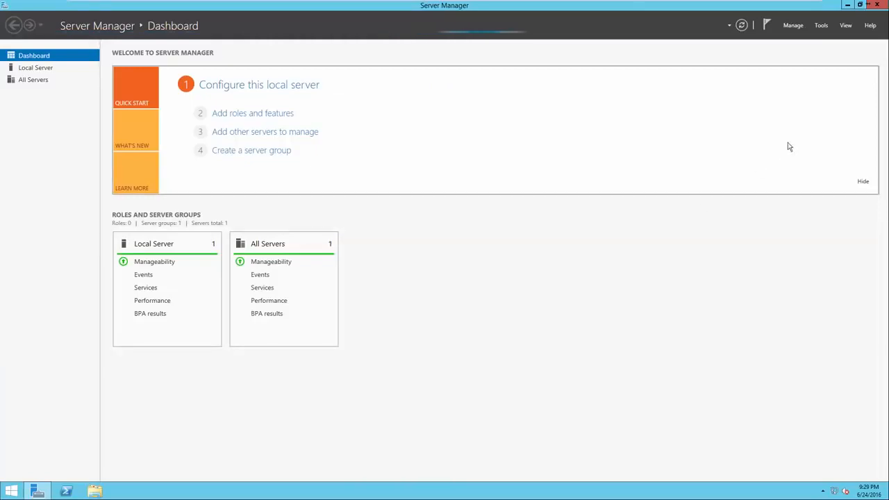
{"action": "left_click", "coordinate": [877, 5]}
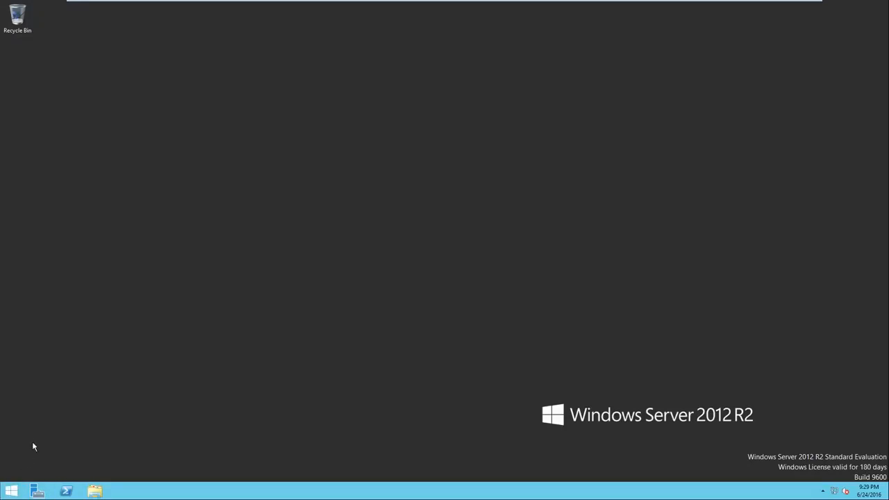
{"action": "left_click", "coordinate": [10, 494]}
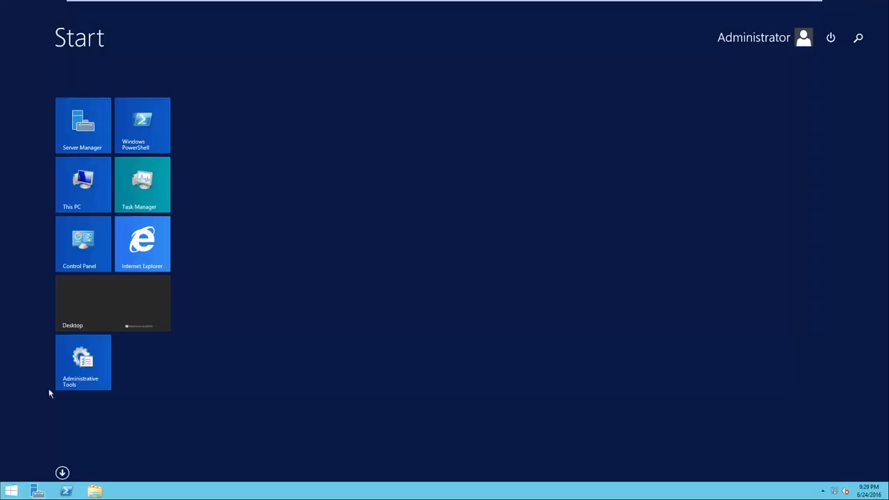
{"action": "left_click", "coordinate": [96, 145]}
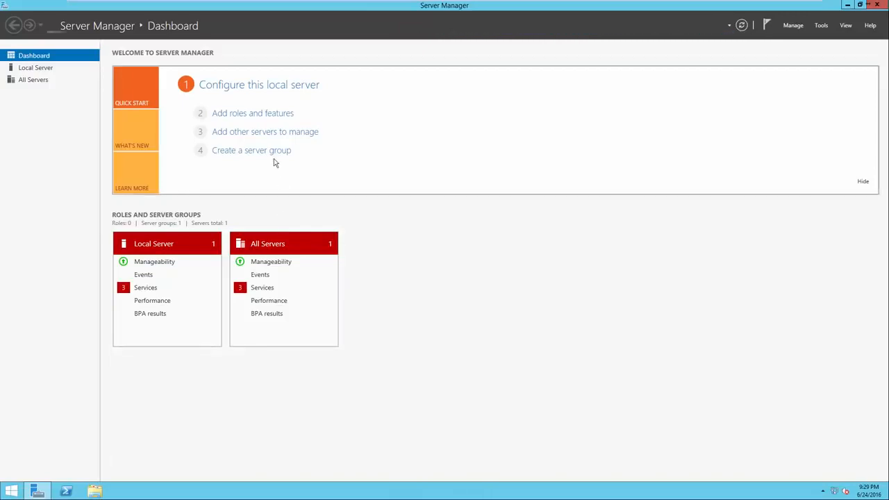
Open the local server's configuration and review its computer name and workgroup settings without changing them.
{"action": "left_click", "coordinate": [245, 86]}
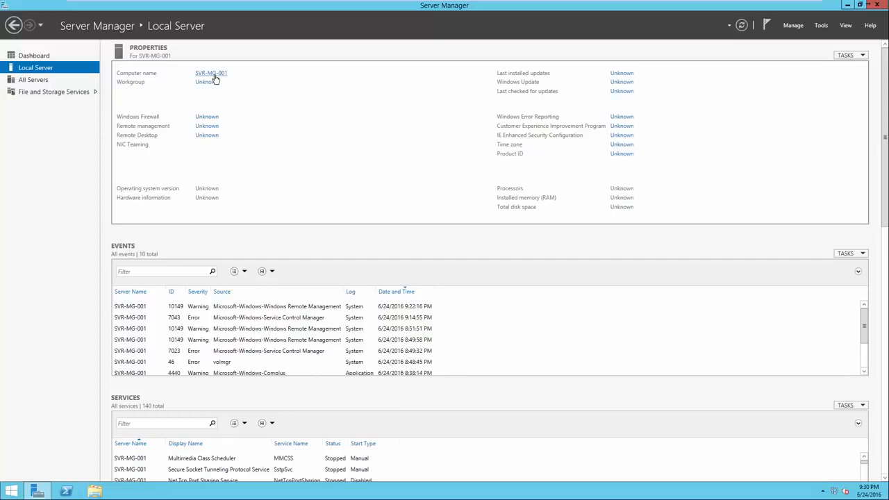
{"action": "left_click", "coordinate": [212, 73]}
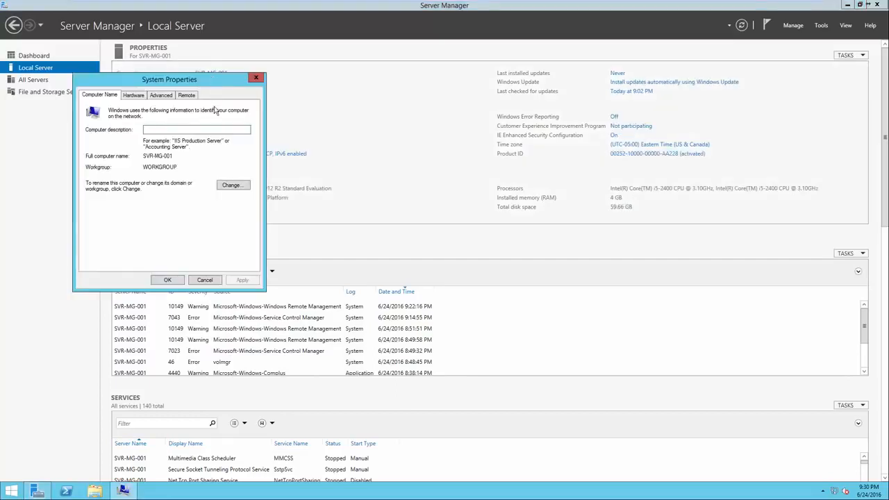
{"action": "left_click_drag", "start_coordinate": [206, 84], "coordinate": [451, 88]}
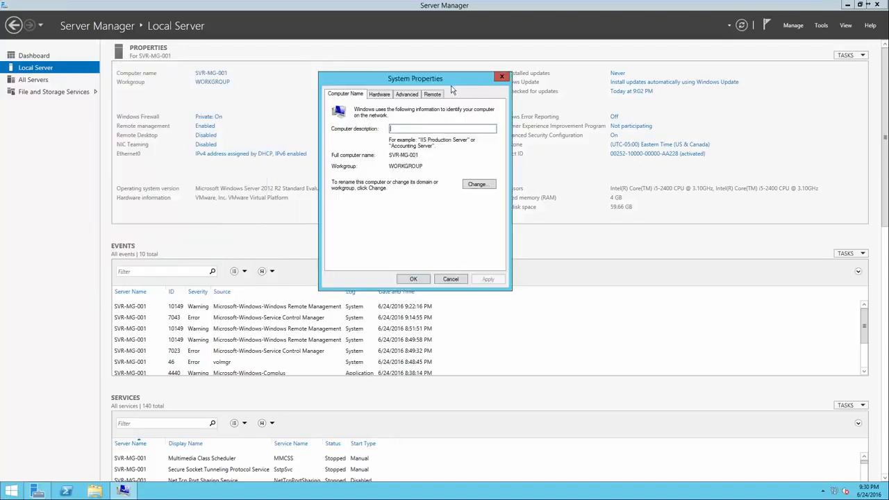
{"action": "left_click", "coordinate": [477, 184]}
{"action": "left_click", "coordinate": [369, 149]}
{"action": "double_click", "coordinate": [369, 149]}
{"action": "left_click", "coordinate": [371, 147]}
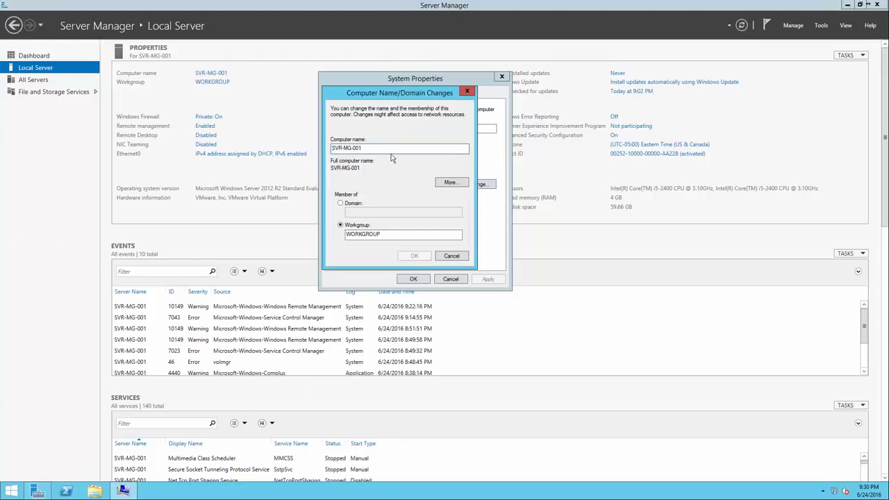
{"action": "left_click", "coordinate": [461, 256]}
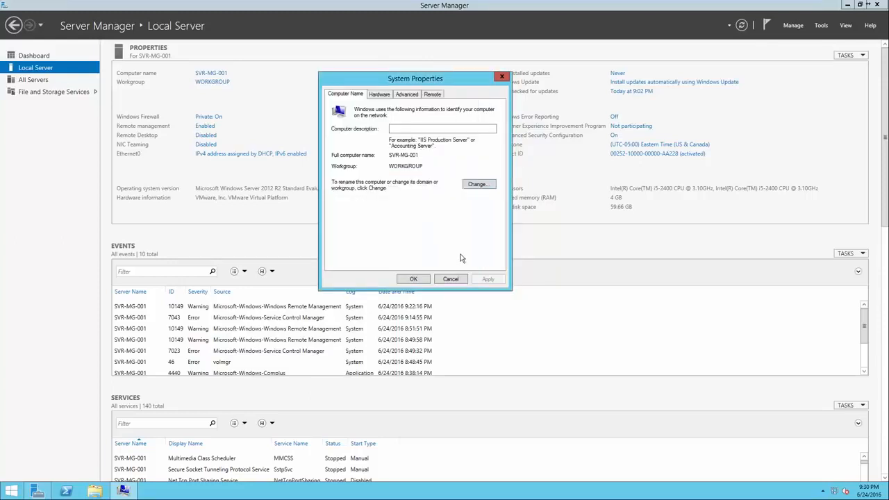
{"action": "left_click", "coordinate": [414, 280]}
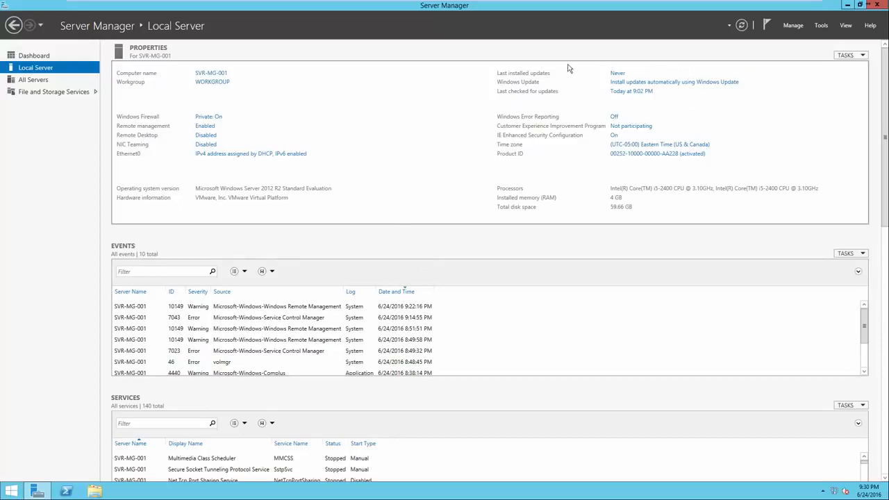
Check the local server's Windows Update status and close the update window.
{"action": "left_click", "coordinate": [622, 86]}
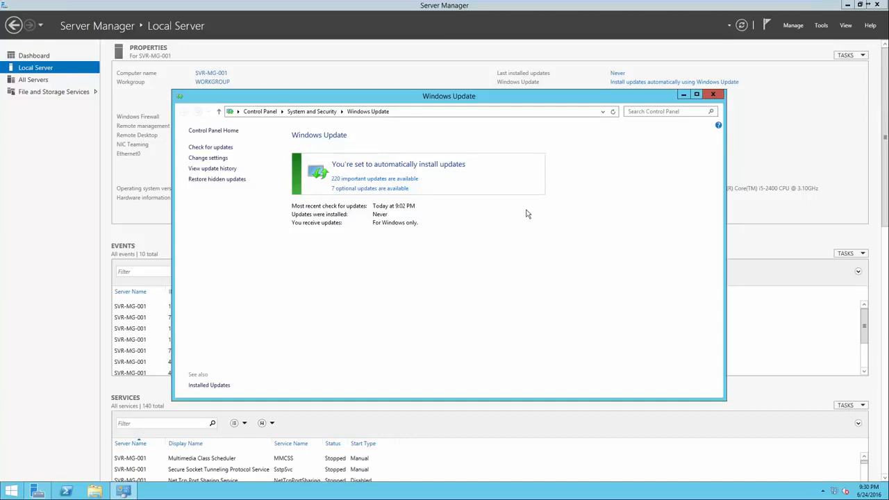
{"action": "left_click", "coordinate": [713, 95]}
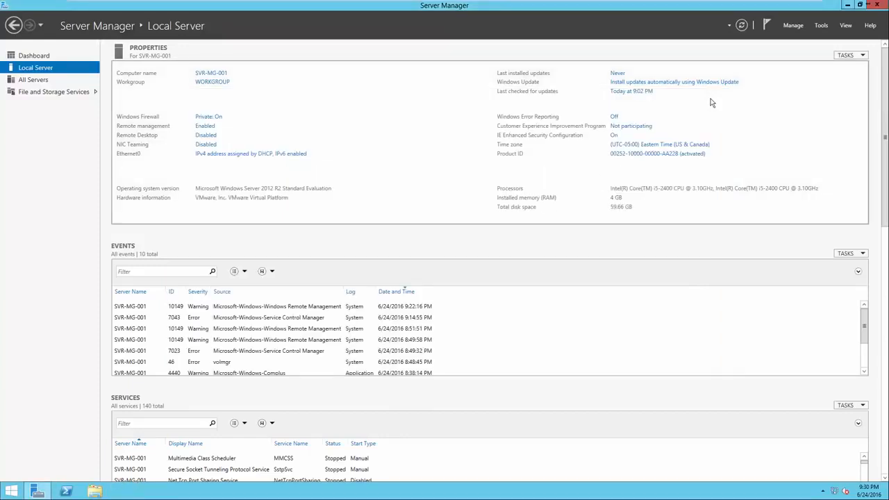
Review the server's time zone, date and time, and the available Internet time servers, keeping the current settings.
{"action": "left_click", "coordinate": [654, 145]}
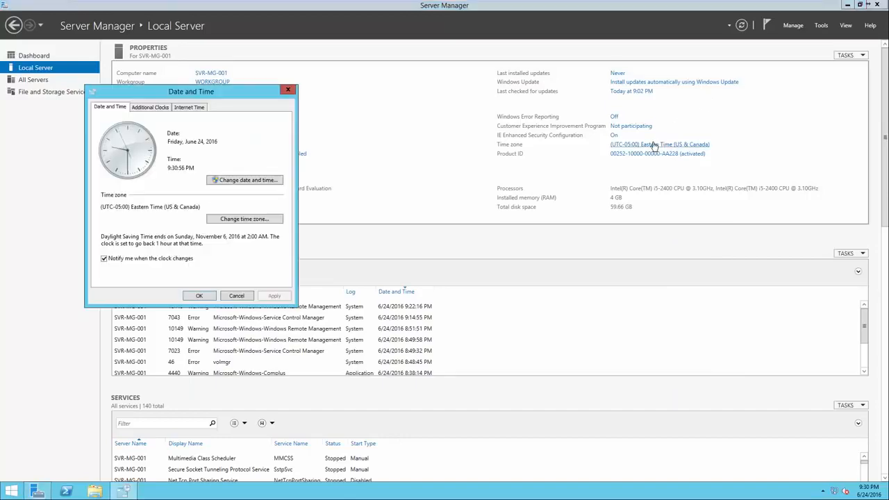
{"action": "left_click_drag", "start_coordinate": [226, 91], "coordinate": [467, 91]}
{"action": "left_click", "coordinate": [442, 111]}
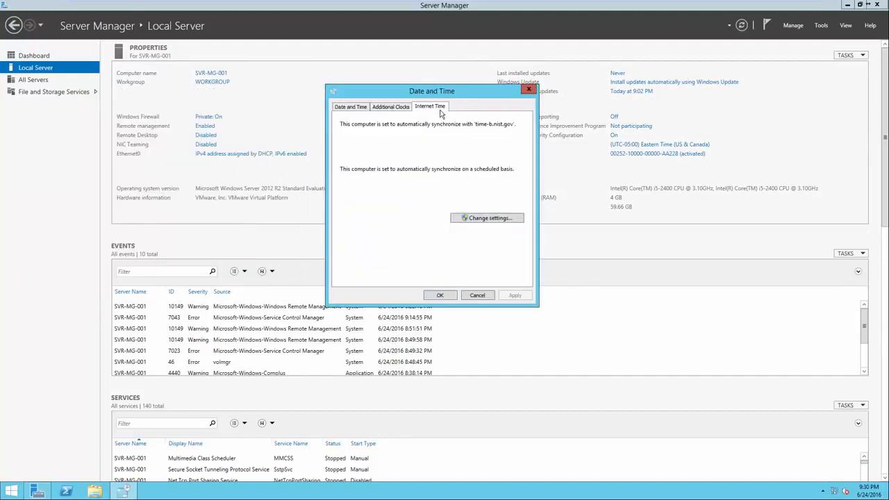
{"action": "left_click", "coordinate": [487, 218]}
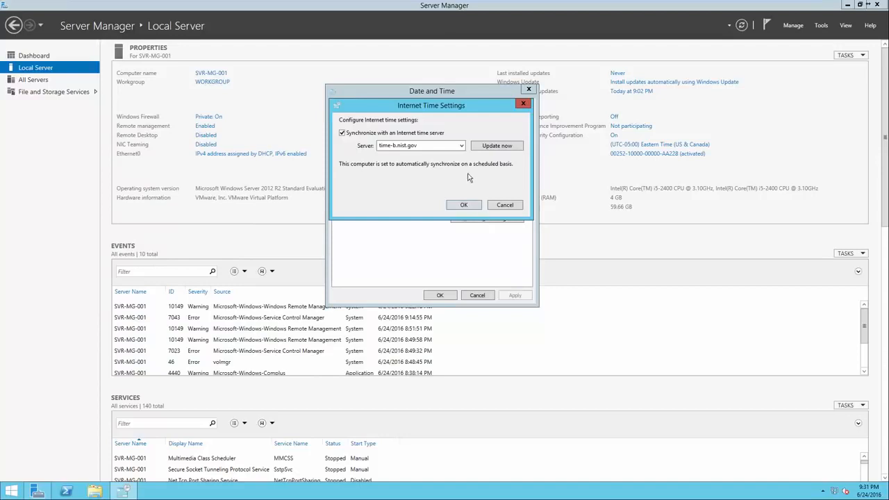
{"action": "left_click", "coordinate": [462, 147]}
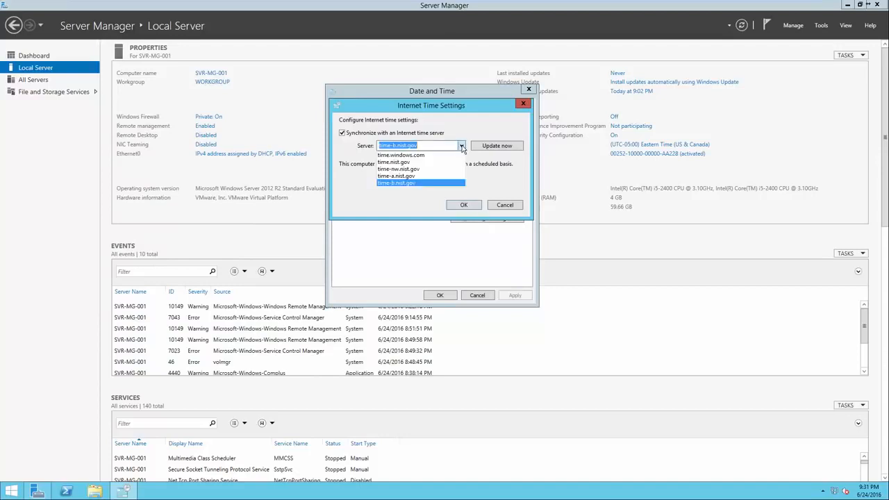
{"action": "left_click", "coordinate": [453, 183]}
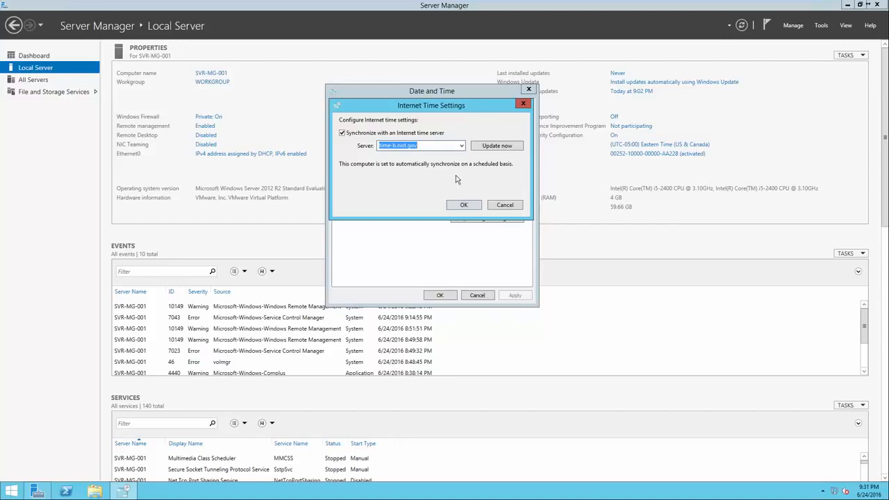
{"action": "left_click", "coordinate": [495, 205]}
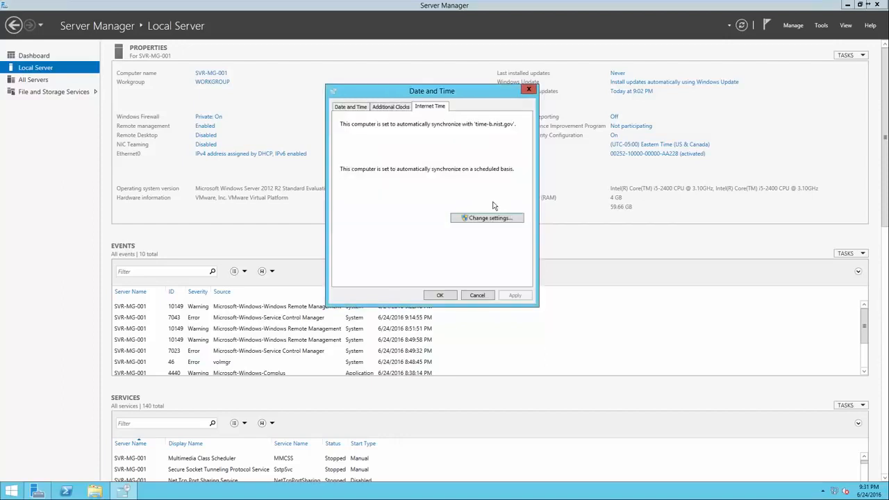
{"action": "left_click", "coordinate": [354, 109]}
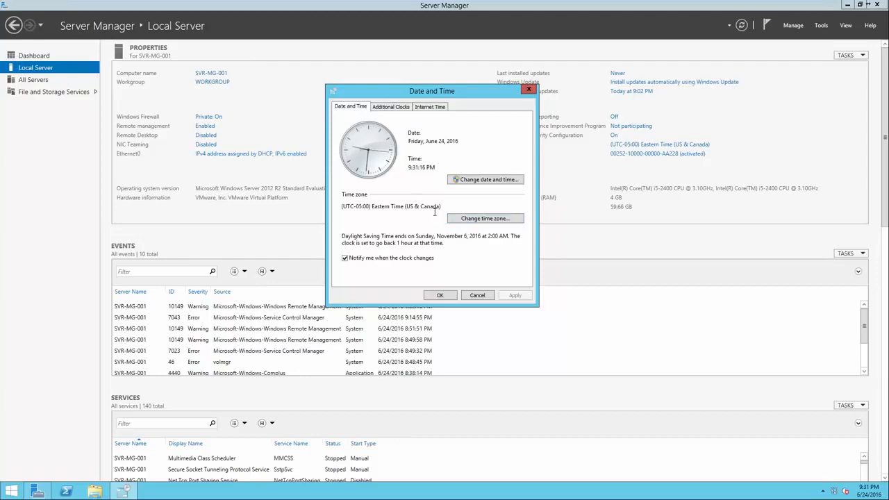
{"action": "left_click", "coordinate": [441, 295]}
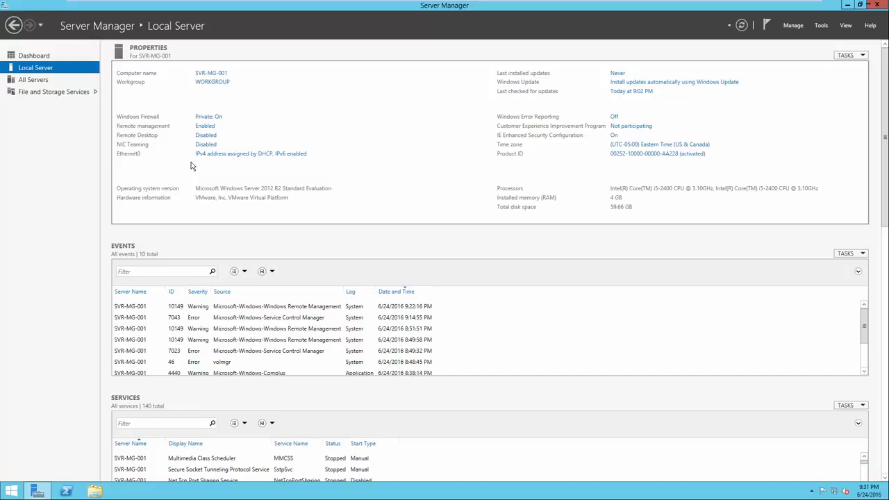
Examine the Ethernet0 connection details for the IPv4 address, default gateway and DNS server.
{"action": "left_click", "coordinate": [232, 158]}
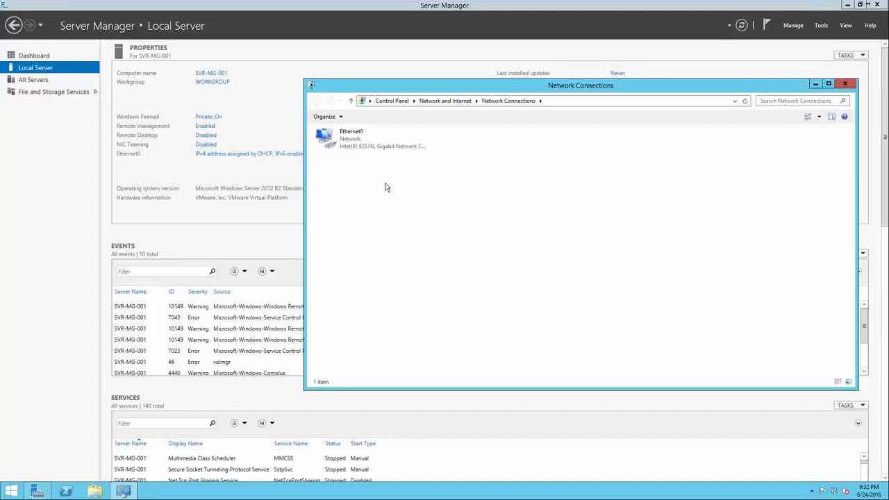
{"action": "right_click", "coordinate": [372, 144]}
{"action": "left_click", "coordinate": [366, 146]}
{"action": "right_click", "coordinate": [361, 139]}
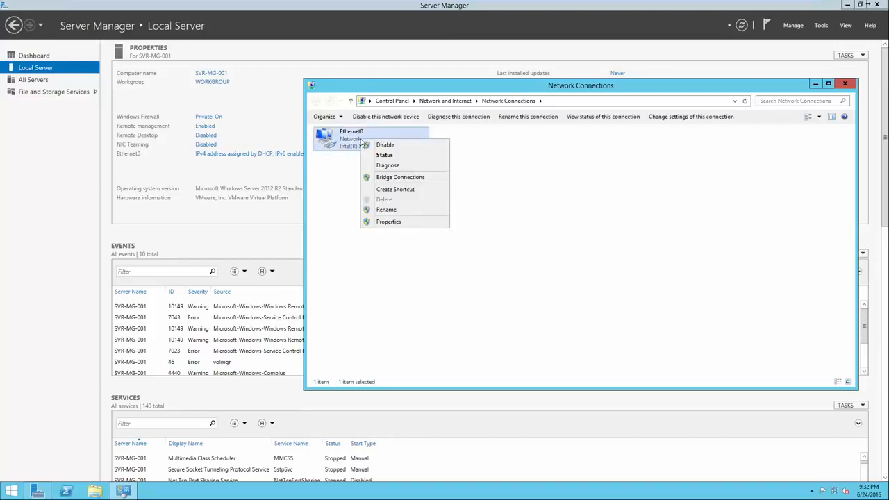
{"action": "left_click", "coordinate": [378, 155]}
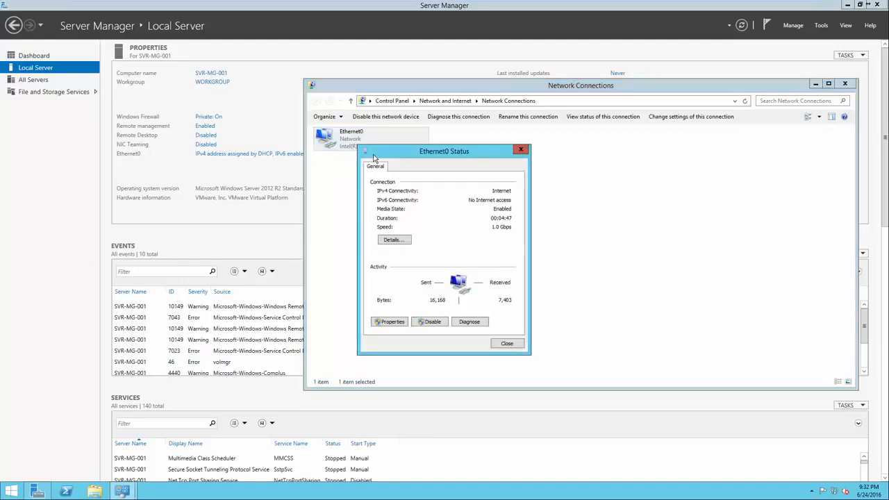
{"action": "left_click", "coordinate": [394, 239]}
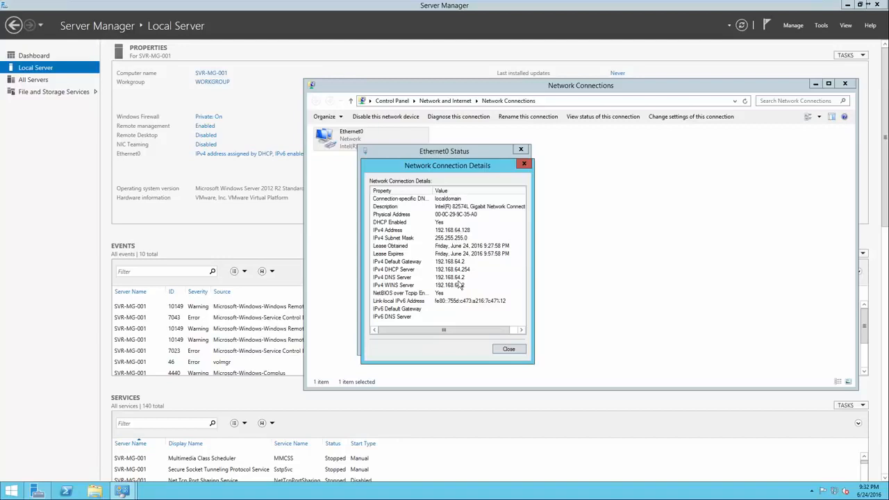
{"action": "left_click", "coordinate": [449, 261]}
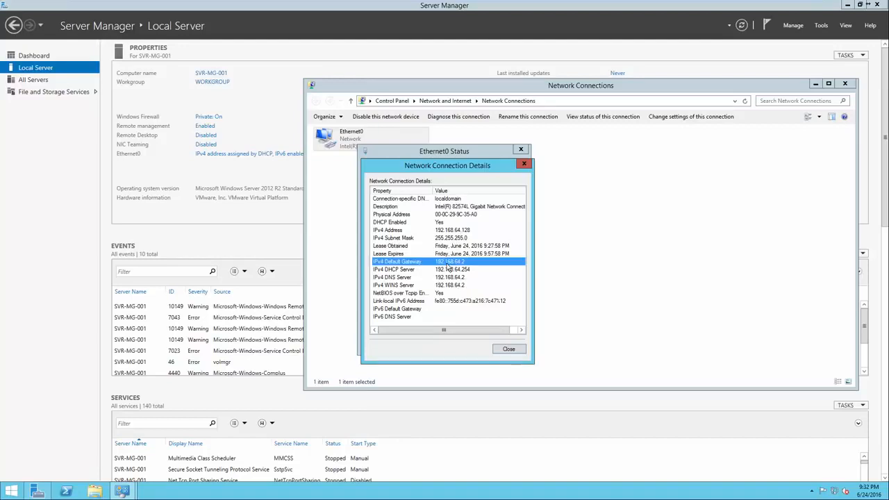
{"action": "left_click", "coordinate": [448, 232]}
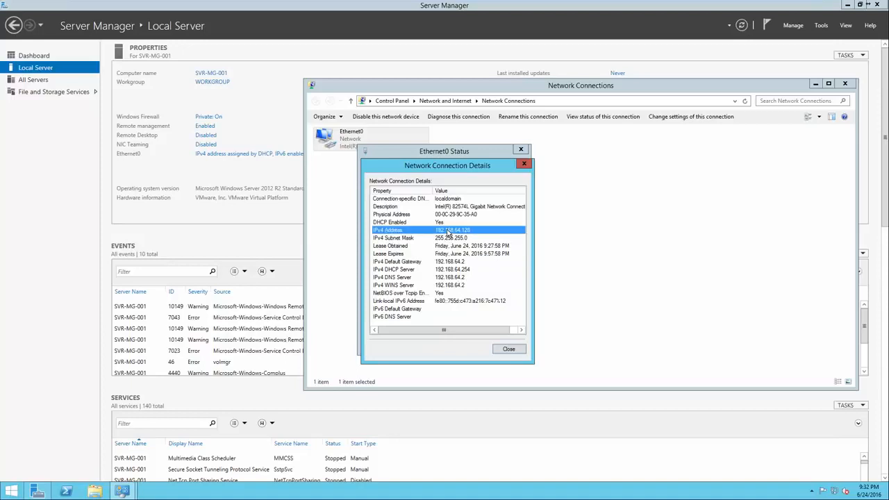
{"action": "left_click", "coordinate": [448, 262]}
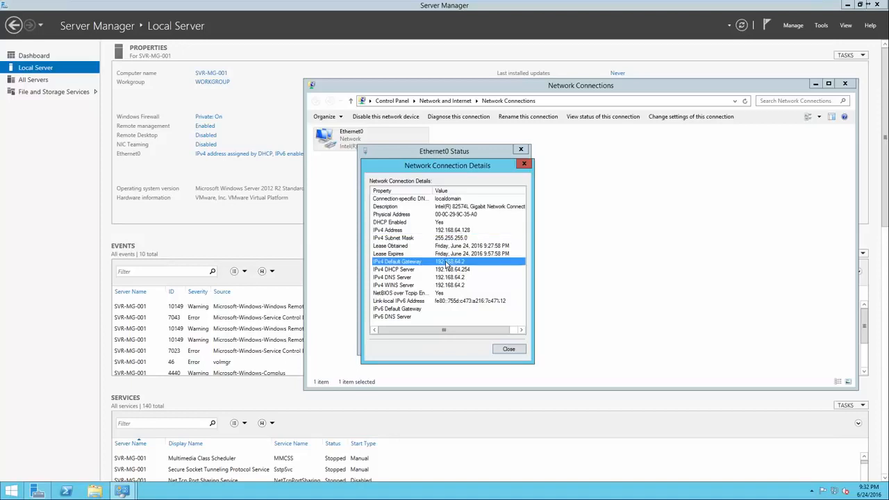
{"action": "left_click", "coordinate": [445, 278]}
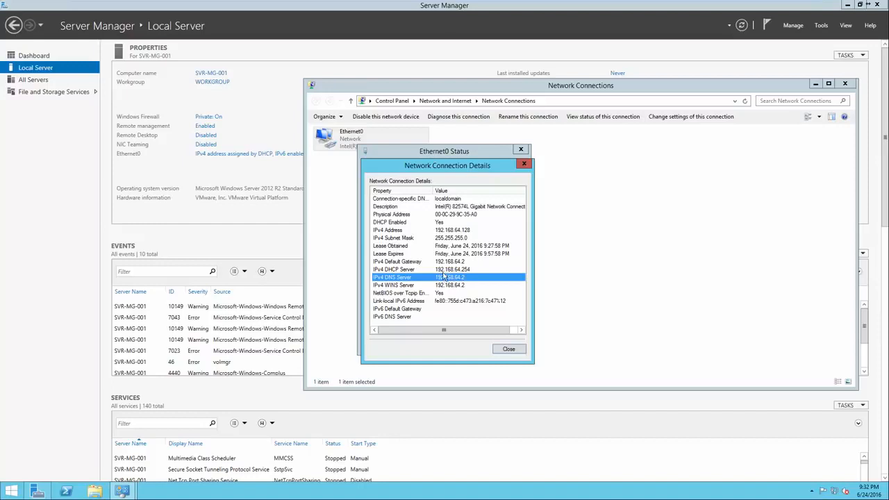
{"action": "left_click", "coordinate": [508, 349]}
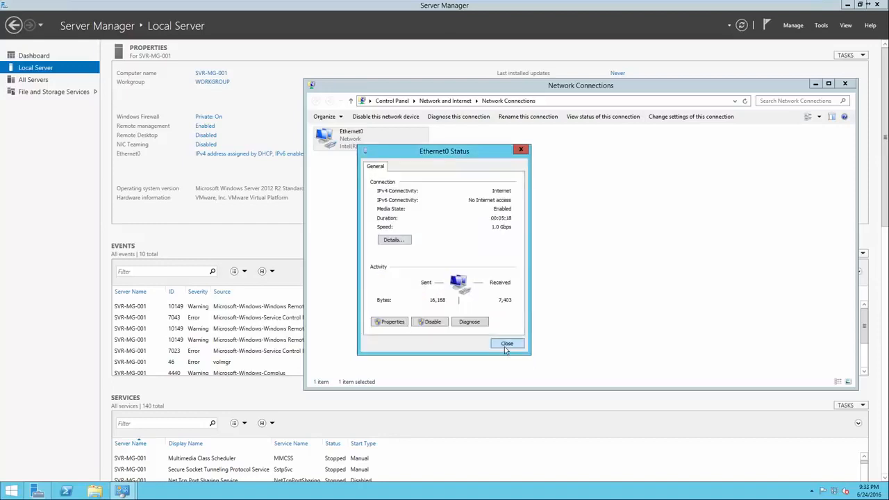
Switch Ethernet0's IPv4 settings to a static address of 192.168.64.128 with subnet mask 255.255.255.0.
{"action": "left_click", "coordinate": [393, 321]}
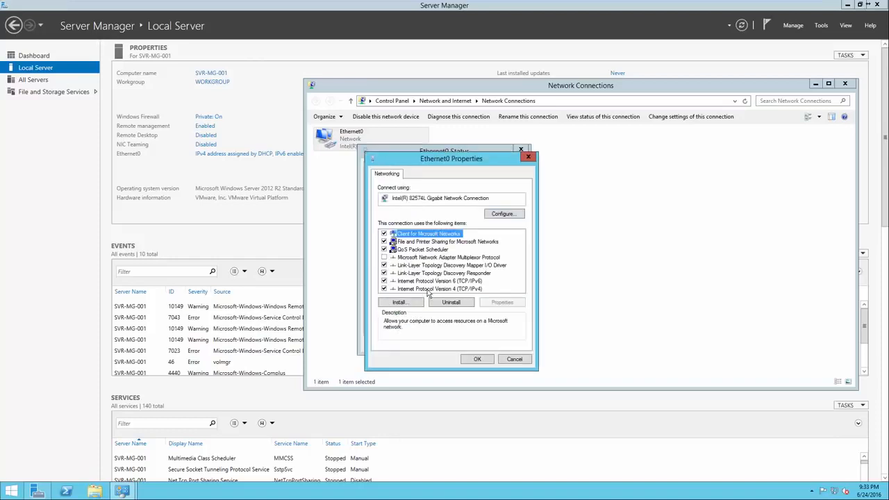
{"action": "double_click", "coordinate": [427, 291]}
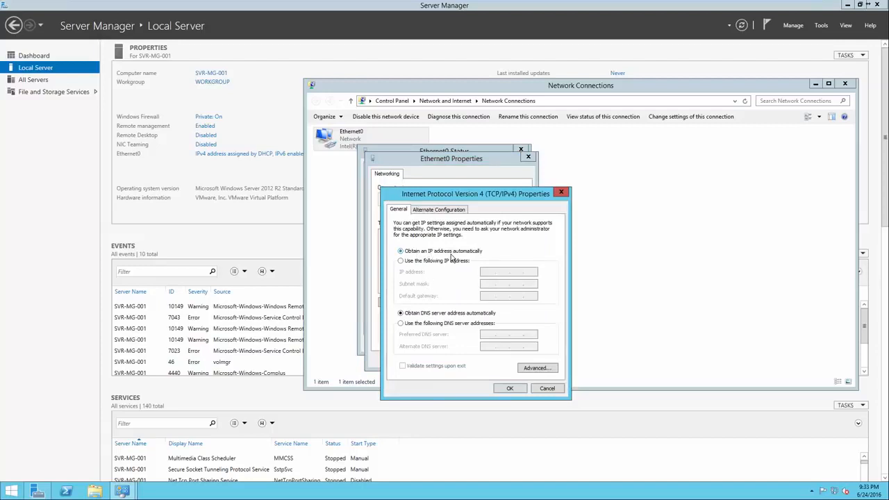
{"action": "left_click", "coordinate": [442, 266]}
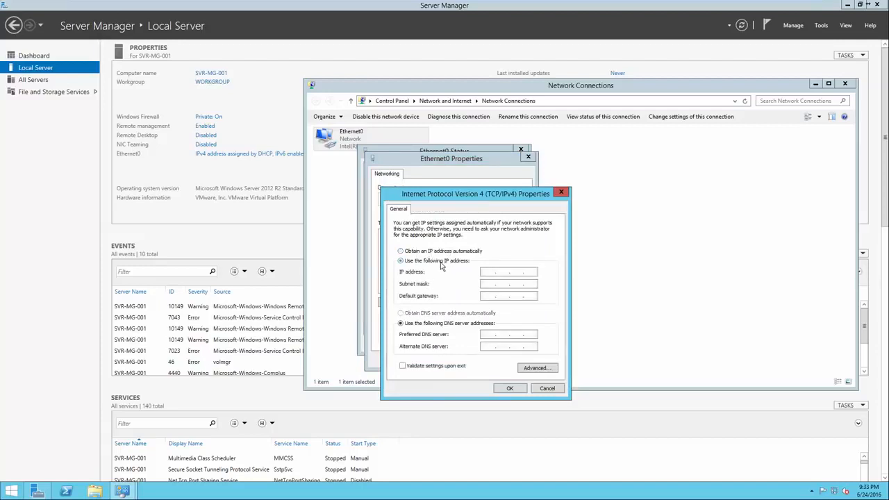
{"action": "left_click", "coordinate": [486, 272]}
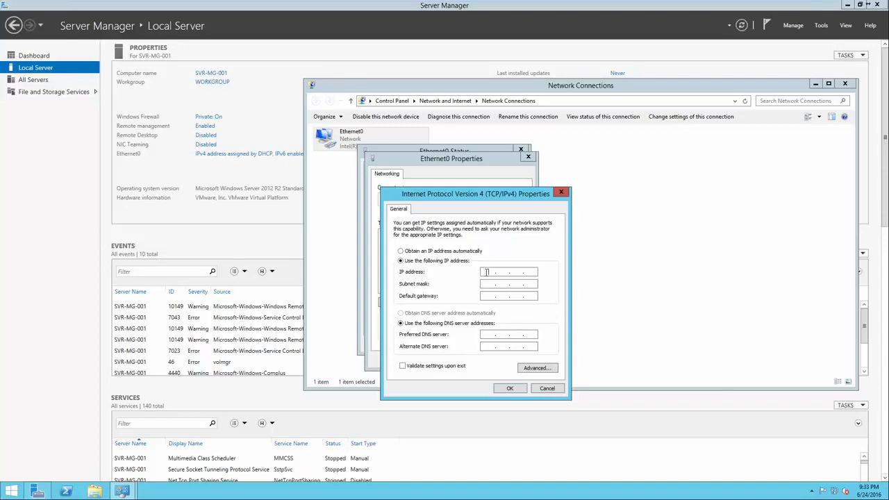
{"action": "type", "text": "192 . 168 . 64 . 128"}
{"action": "left_click", "coordinate": [516, 284]}
Set Ethernet0's default gateway and preferred DNS server to 192.168.64.2, apply the settings and close the network windows.
{"action": "left_click", "coordinate": [484, 296]}
{"action": "type", "text": "192 . 168 . 62"}
{"action": "key", "text": "BackSpace"}
{"action": "type", "text": "4.2"}
{"action": "left_click", "coordinate": [492, 335]}
{"action": "type", "text": "192 . 168 . 64 . 2"}
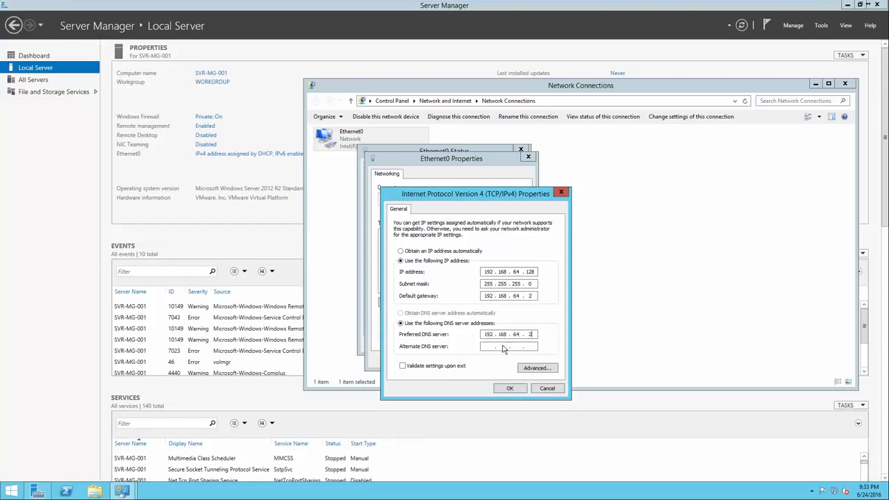
{"action": "left_click", "coordinate": [510, 390]}
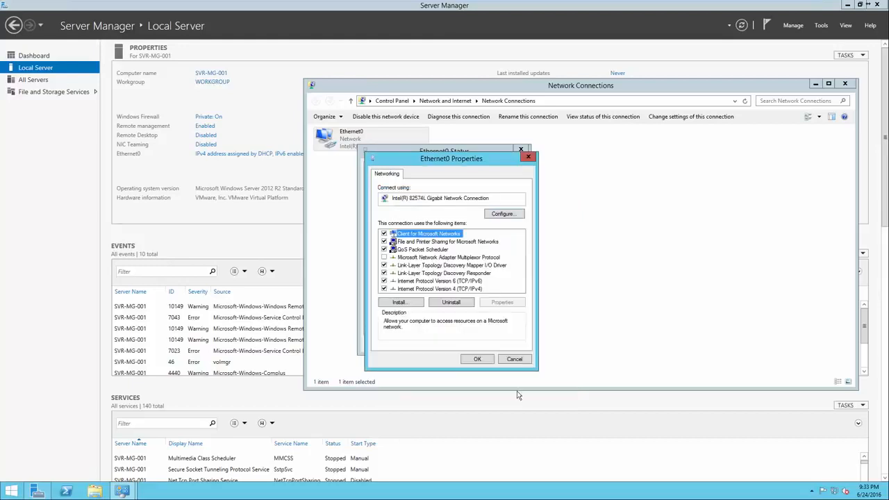
{"action": "left_click", "coordinate": [486, 361]}
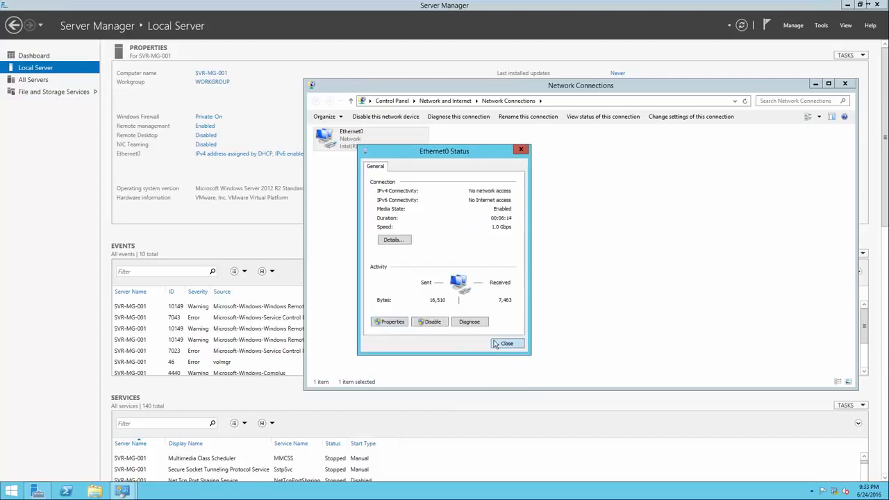
{"action": "left_click", "coordinate": [505, 344]}
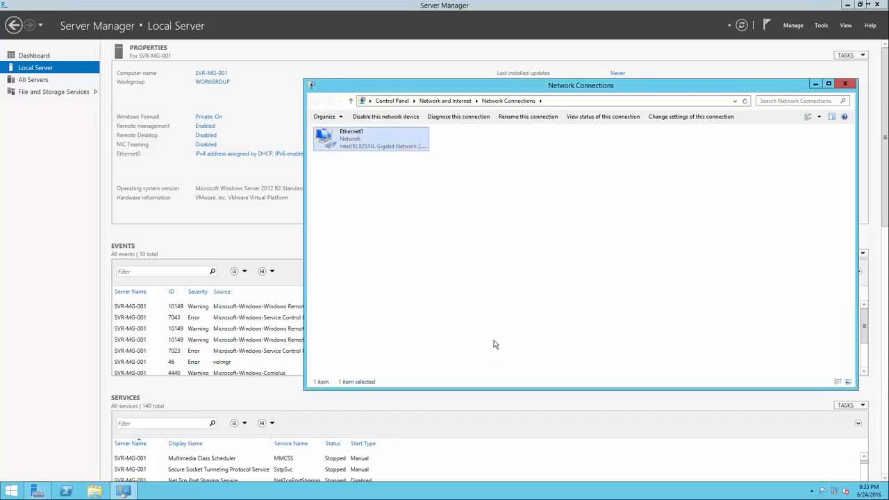
{"action": "left_click", "coordinate": [844, 85]}
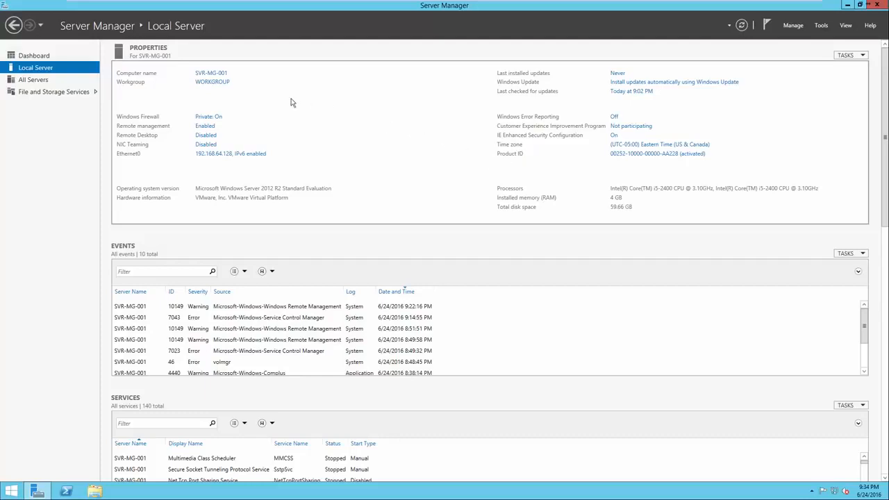
Start adding roles and features from the dashboard, using a role-based or feature-based installation on server SVR-MG-001.
{"action": "left_click", "coordinate": [58, 59]}
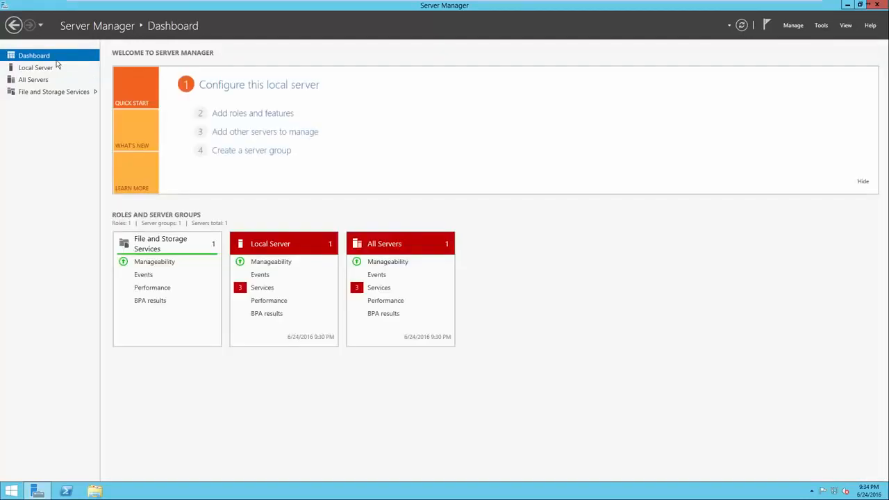
{"action": "left_click", "coordinate": [228, 117]}
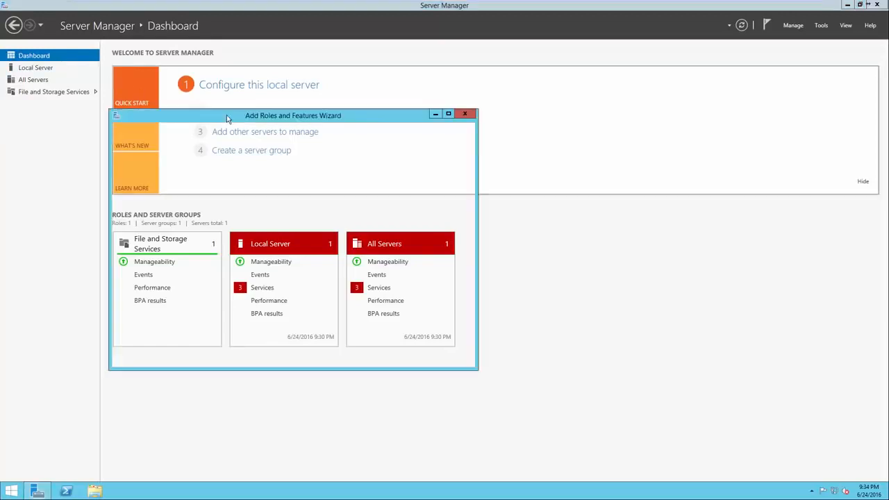
{"action": "left_click_drag", "start_coordinate": [242, 119], "coordinate": [401, 121]}
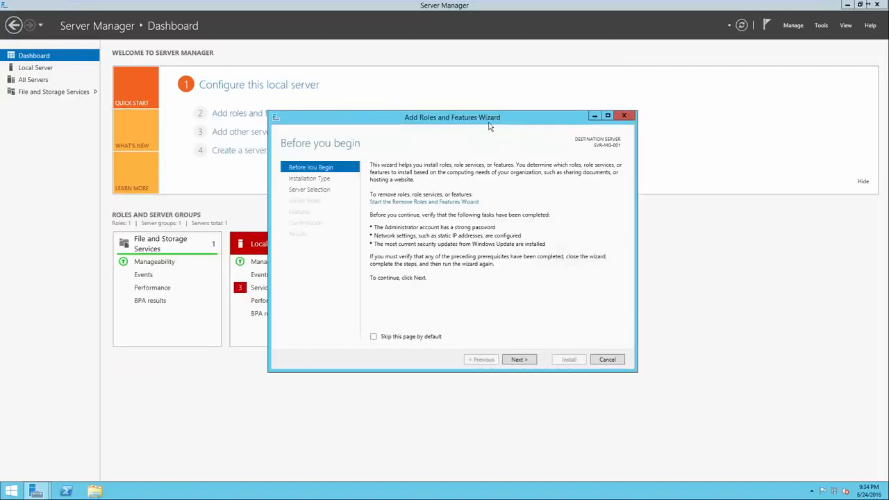
{"action": "left_click", "coordinate": [520, 360]}
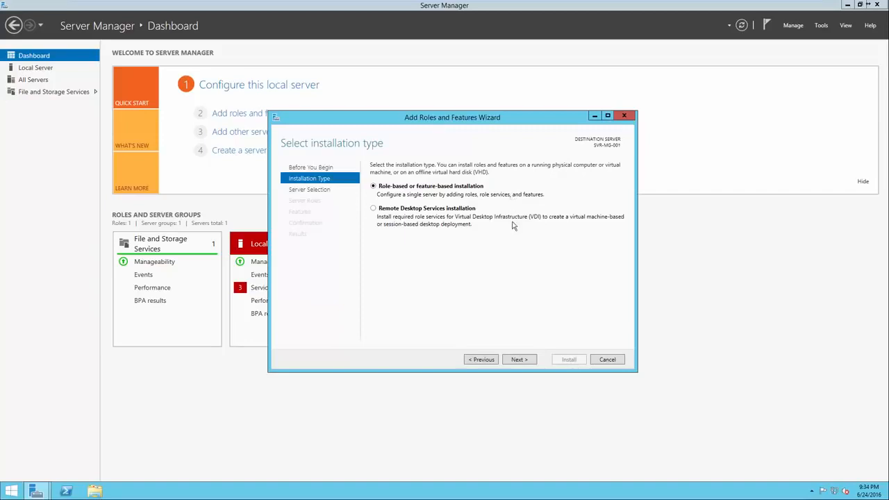
{"action": "left_click", "coordinate": [520, 360]}
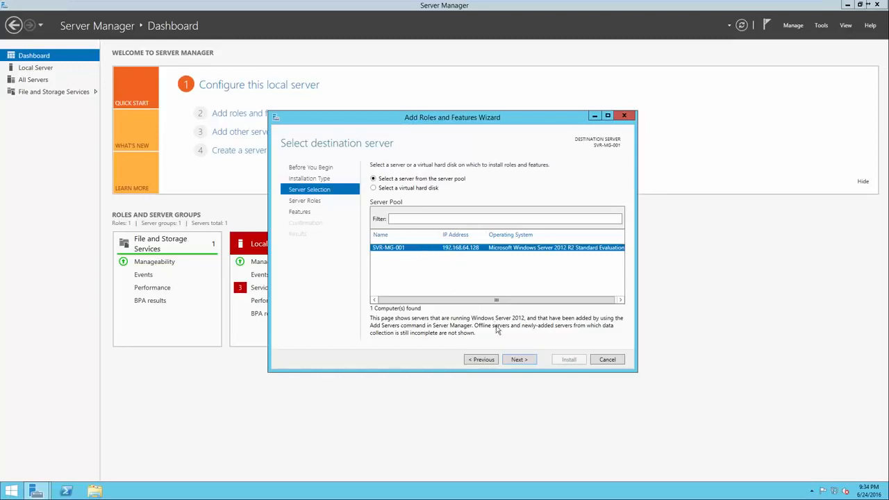
{"action": "left_click", "coordinate": [514, 361]}
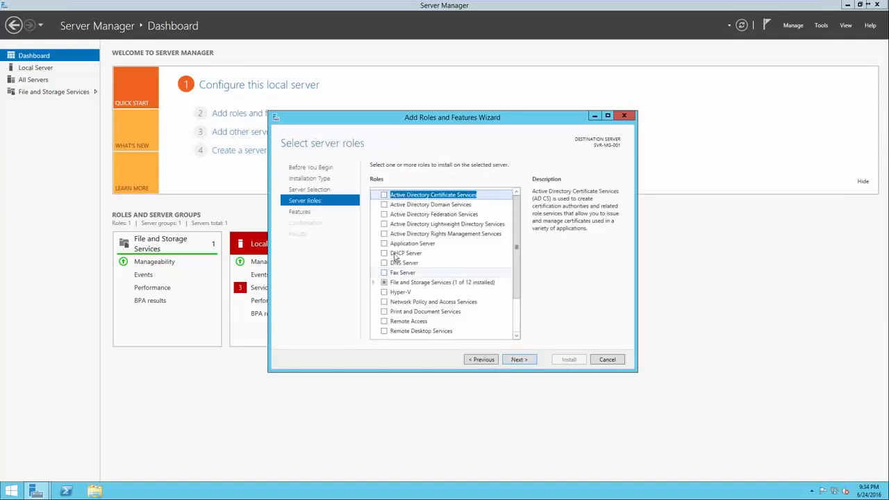
Install the Active Directory Domain Services role together with the Group Policy Management feature.
{"action": "left_click", "coordinate": [384, 205]}
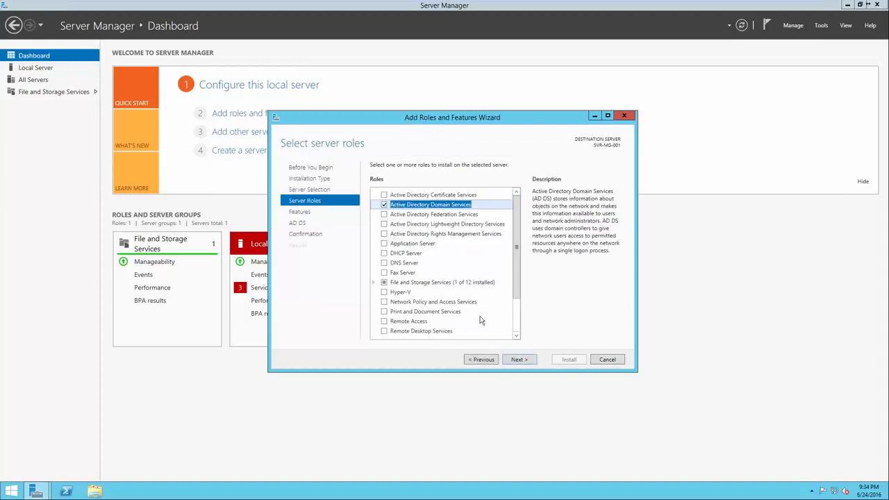
{"action": "left_click", "coordinate": [514, 360]}
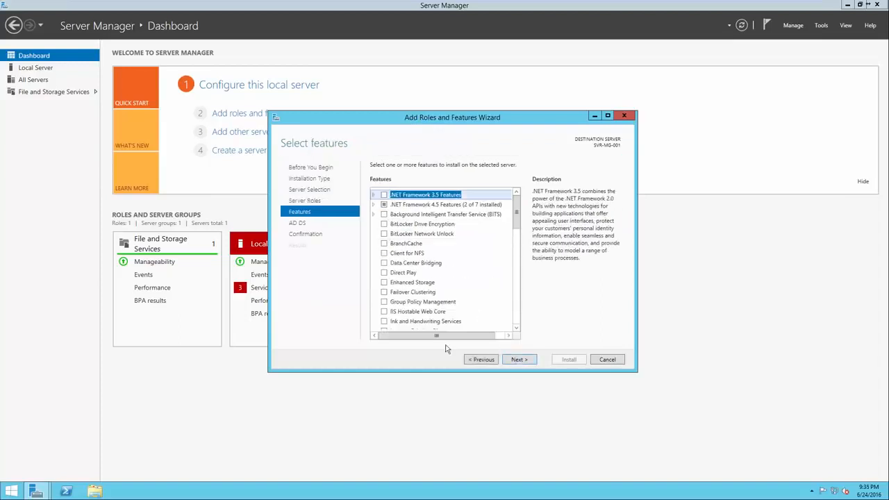
{"action": "left_click", "coordinate": [385, 303]}
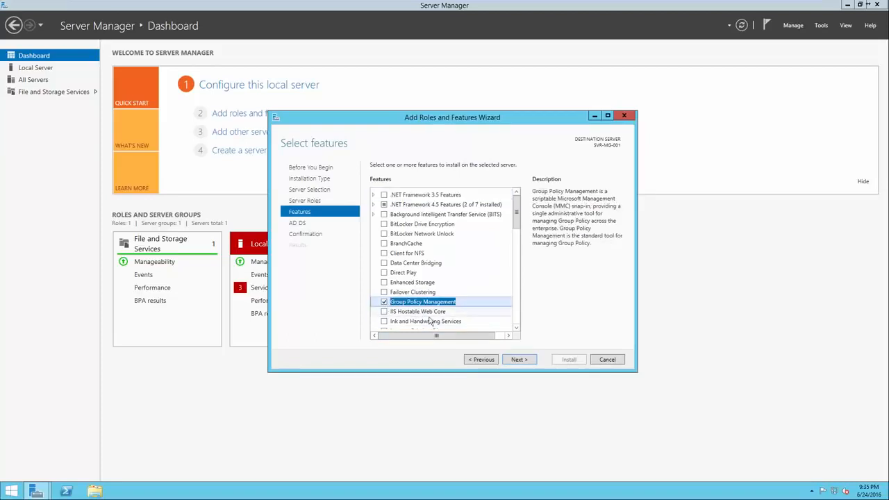
{"action": "left_click", "coordinate": [524, 364]}
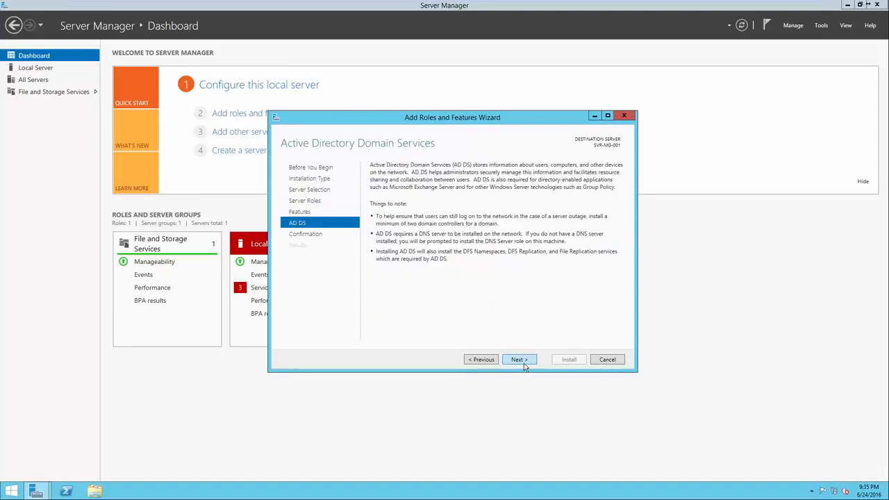
{"action": "left_click", "coordinate": [524, 364]}
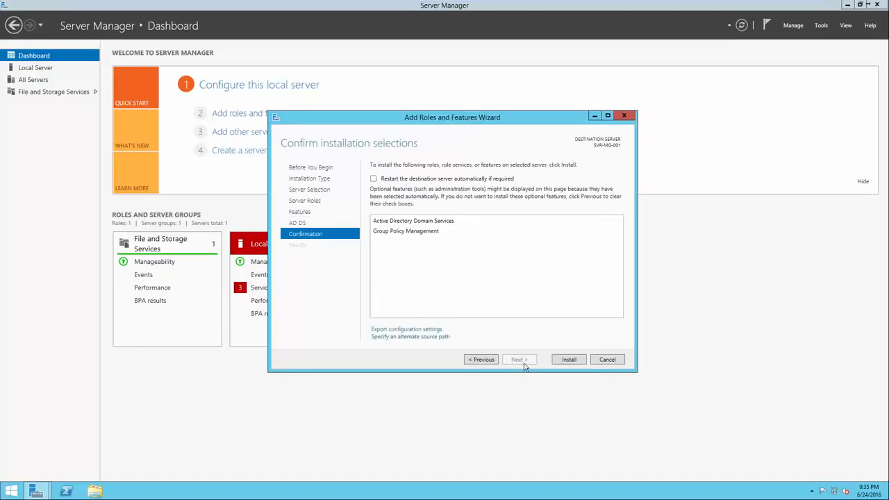
{"action": "left_click", "coordinate": [568, 360]}
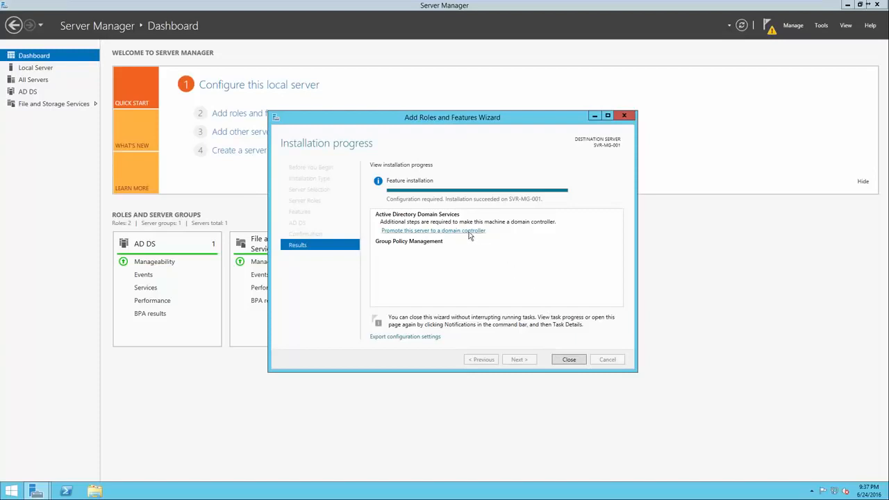
Start promoting the server to a domain controller and choose to add a new forest.
{"action": "left_click", "coordinate": [420, 232]}
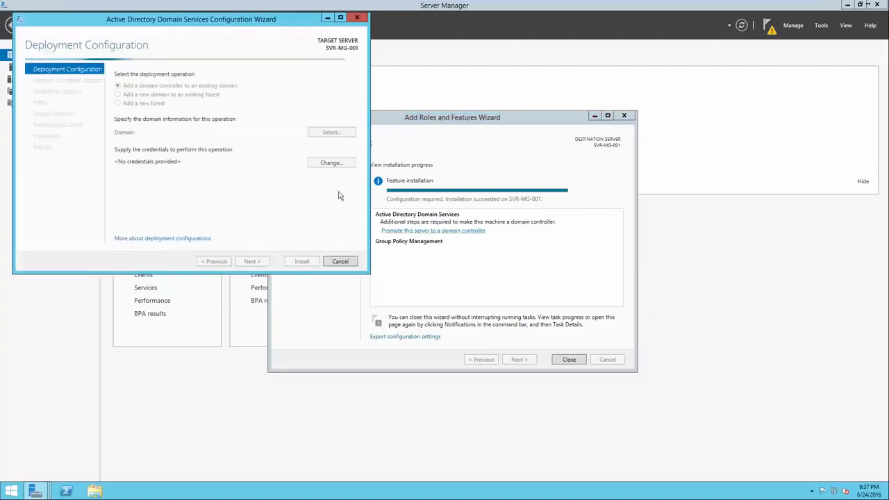
{"action": "left_click_drag", "start_coordinate": [204, 21], "coordinate": [465, 117]}
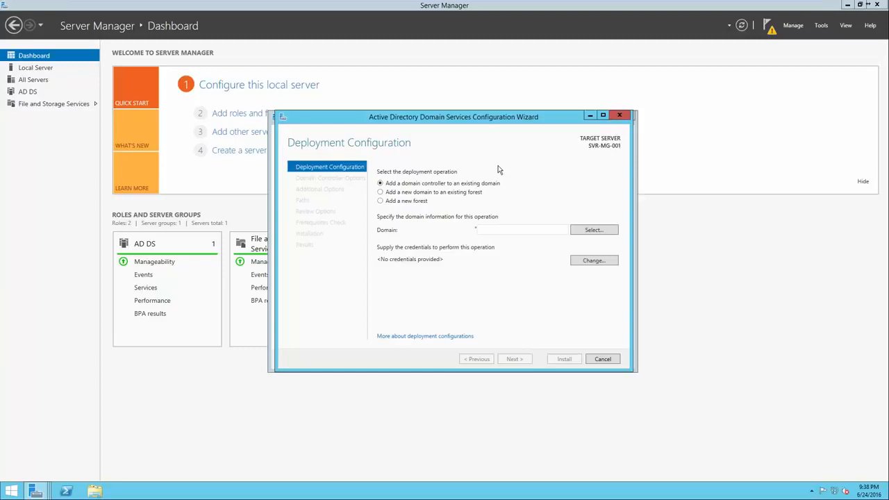
{"action": "left_click", "coordinate": [410, 203]}
{"action": "left_click", "coordinate": [493, 231]}
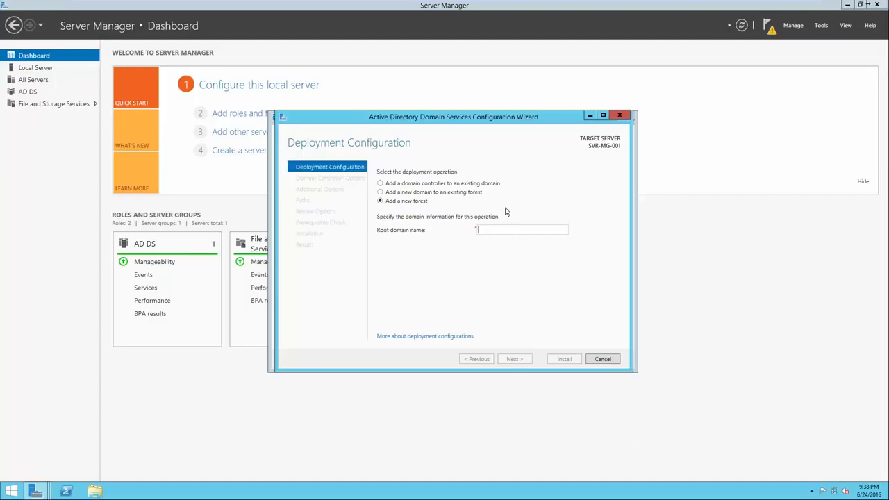
{"action": "type", "text": "google.com"}
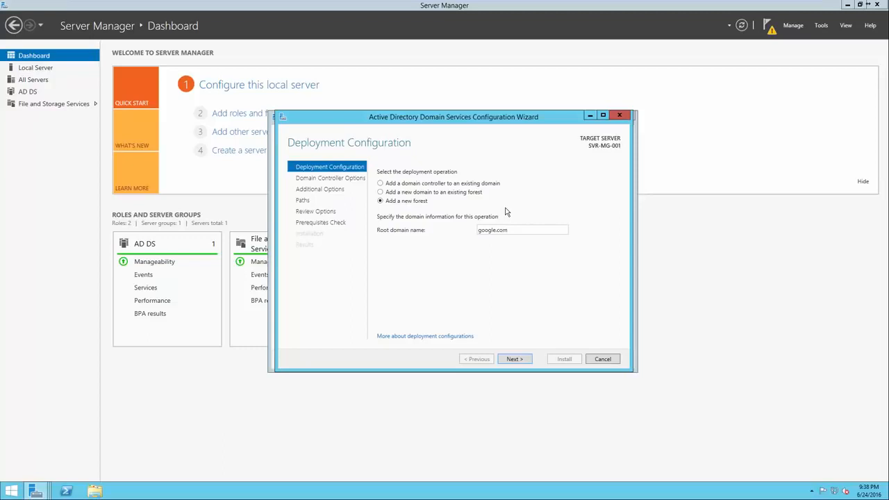
{"action": "left_click_drag", "start_coordinate": [491, 235], "coordinate": [477, 234]}
{"action": "key", "text": "BackSpace"}
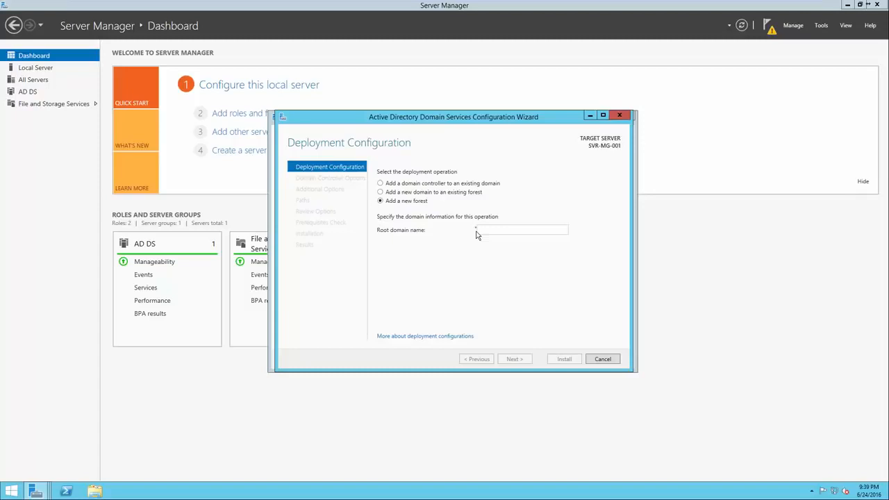
Set the new forest's root domain name to test.local and continue to the domain controller options.
{"action": "type", "text": "test"}
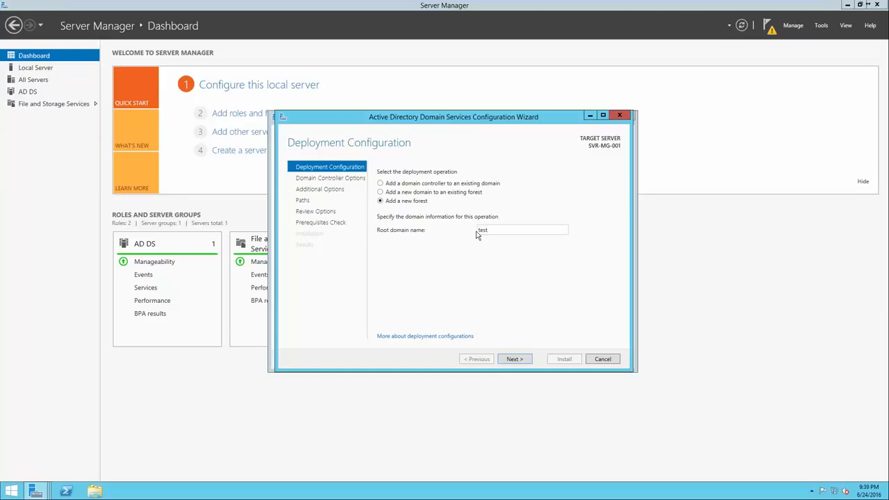
{"action": "type", "text": ".local"}
{"action": "left_click", "coordinate": [519, 360]}
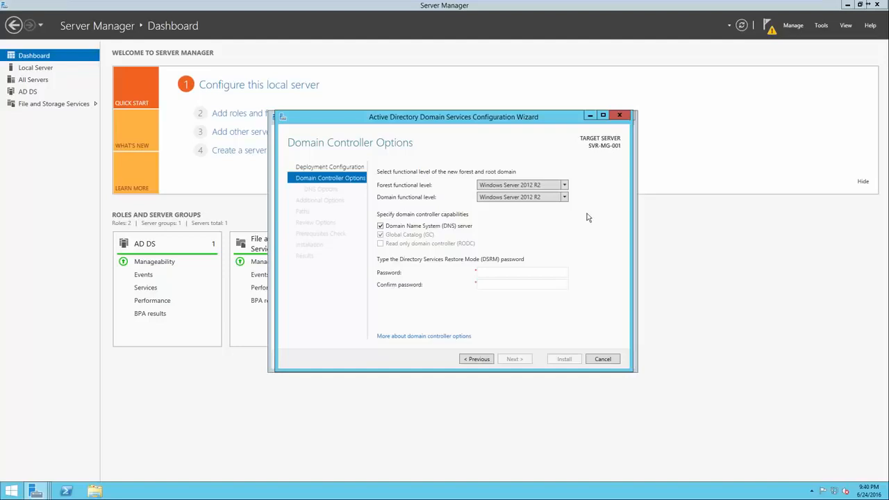
Keep the Windows Server 2012 R2 forest functional level, then enter and confirm the Directory Services Restore Mode password.
{"action": "left_click", "coordinate": [565, 186]}
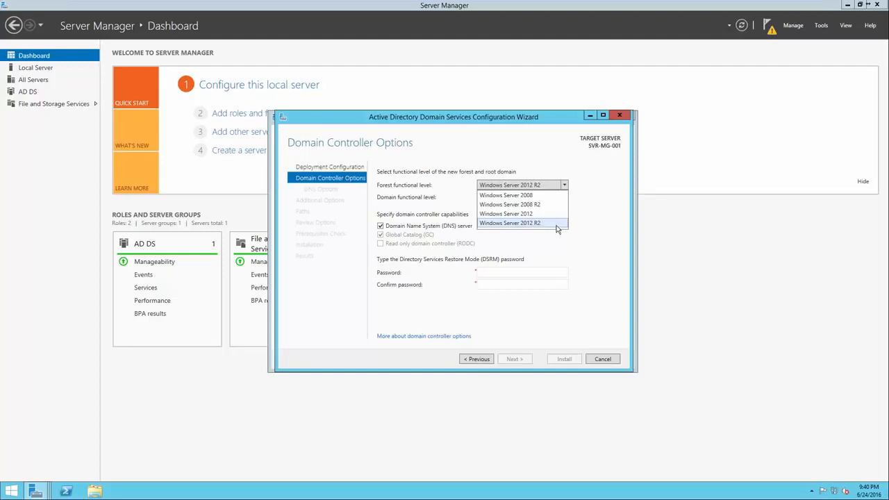
{"action": "left_click", "coordinate": [594, 221]}
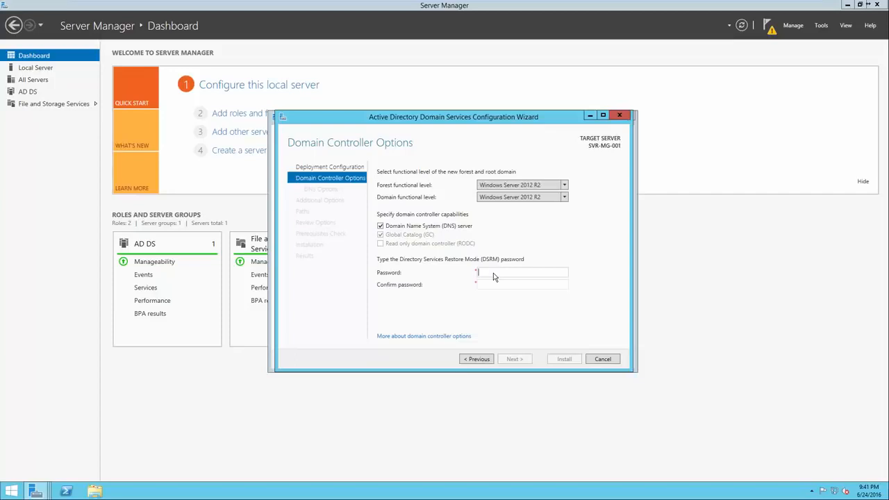
{"action": "type", "text": "••••••••••••••••••••••••••••"}
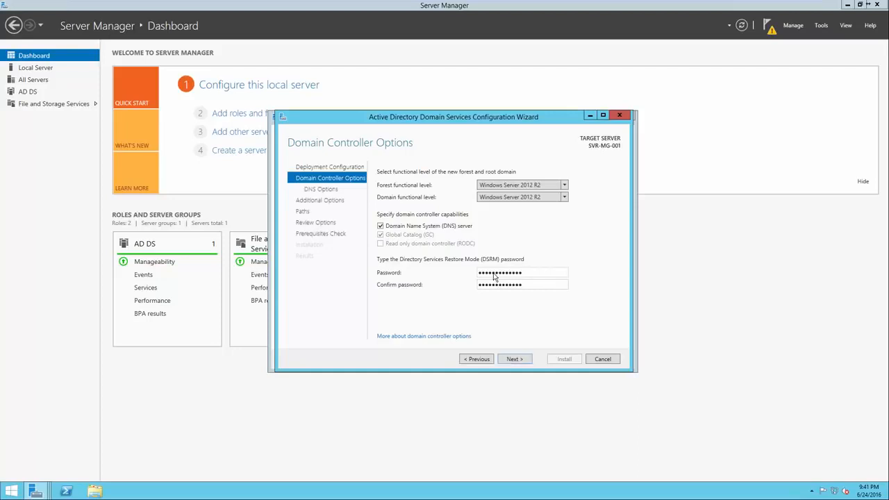
{"action": "left_click", "coordinate": [514, 359]}
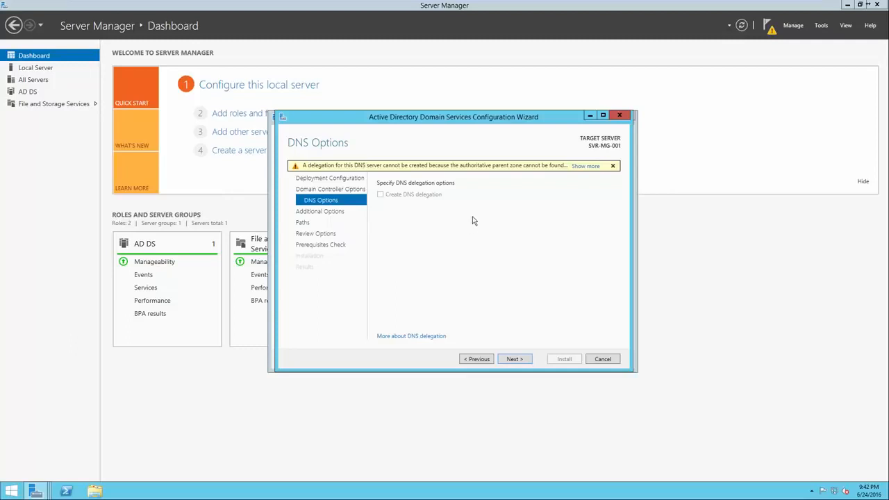
Accept the default DNS options, NetBIOS name TEST and AD DS folder paths, review the selections and run the prerequisites check.
{"action": "left_click", "coordinate": [512, 359]}
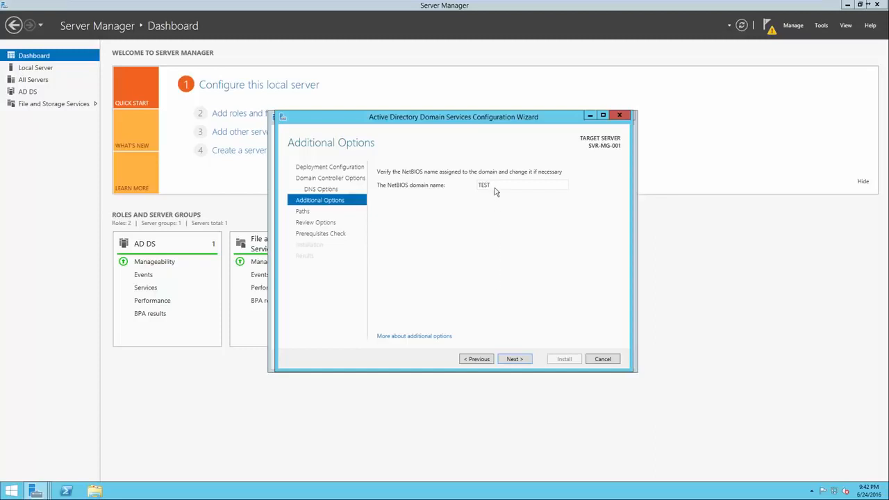
{"action": "left_click", "coordinate": [507, 359]}
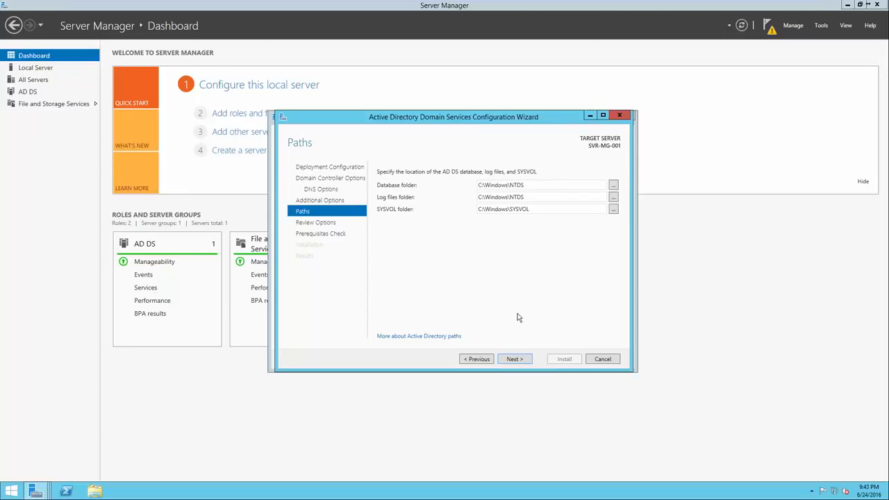
{"action": "left_click", "coordinate": [514, 359]}
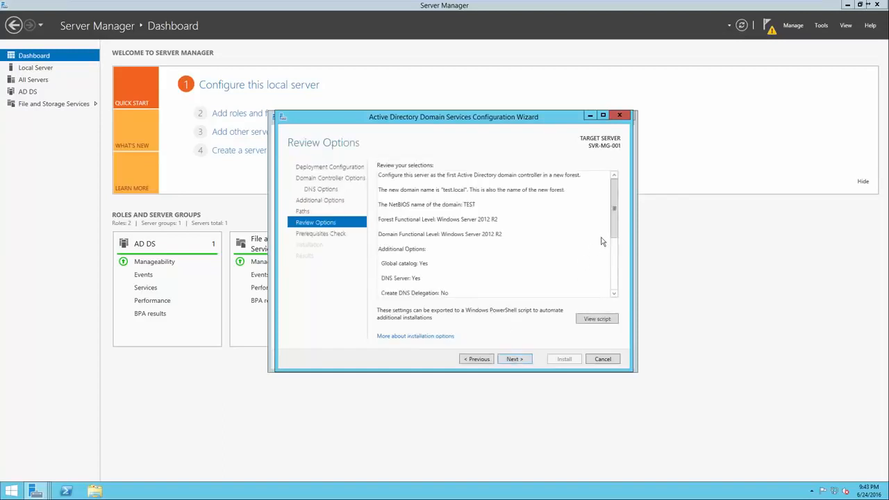
{"action": "left_click_drag", "start_coordinate": [612, 228], "coordinate": [610, 289]}
{"action": "key", "text": "Return"}
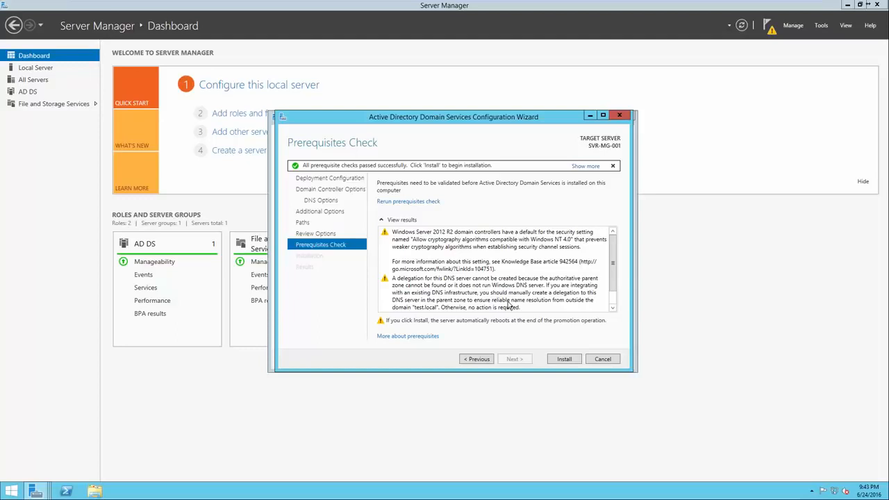
Review the prerequisites check results and install the domain controller configuration.
{"action": "left_click", "coordinate": [475, 266]}
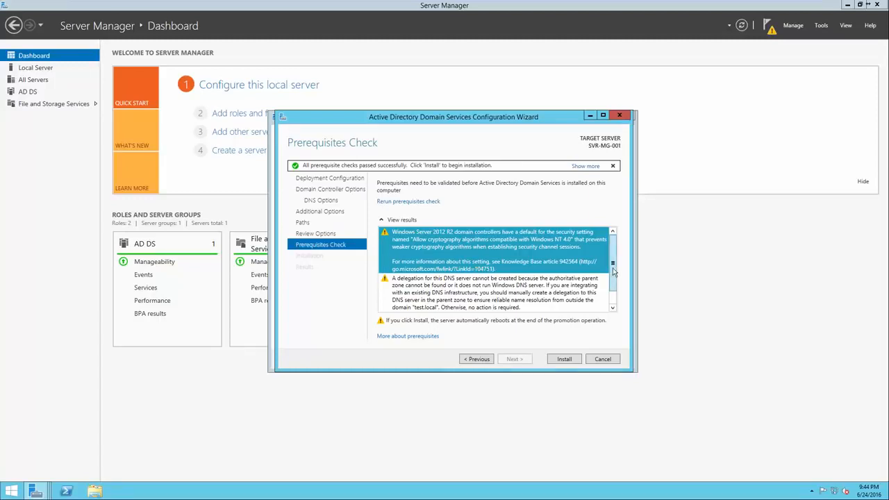
{"action": "scroll", "coordinate": [613, 291], "scroll_direction": "down", "scroll_amount": 1}
{"action": "left_click", "coordinate": [573, 285]}
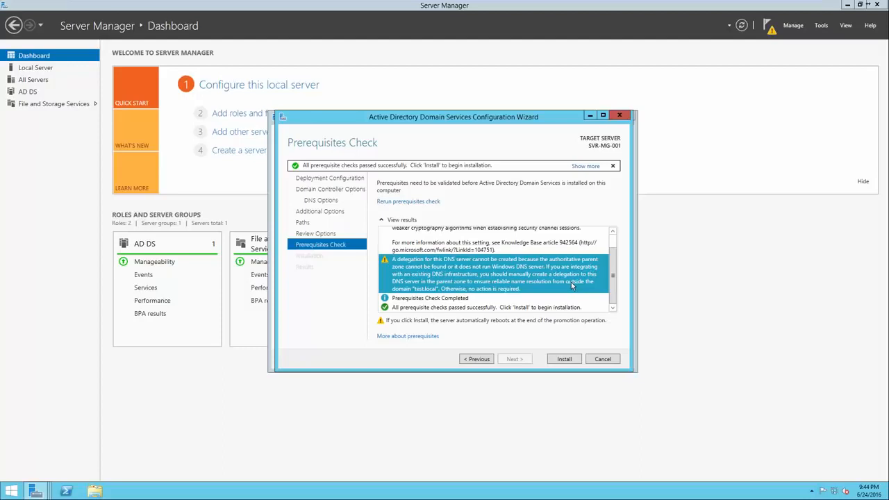
{"action": "left_click", "coordinate": [522, 298]}
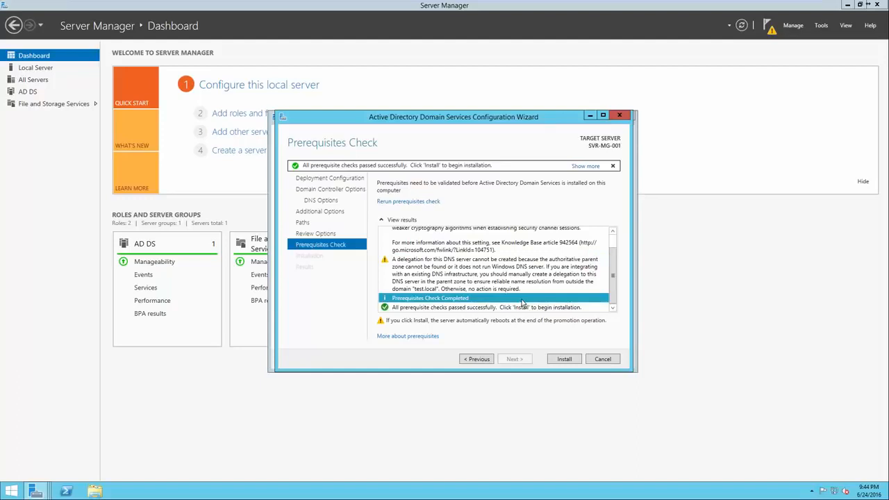
{"action": "left_click", "coordinate": [519, 309]}
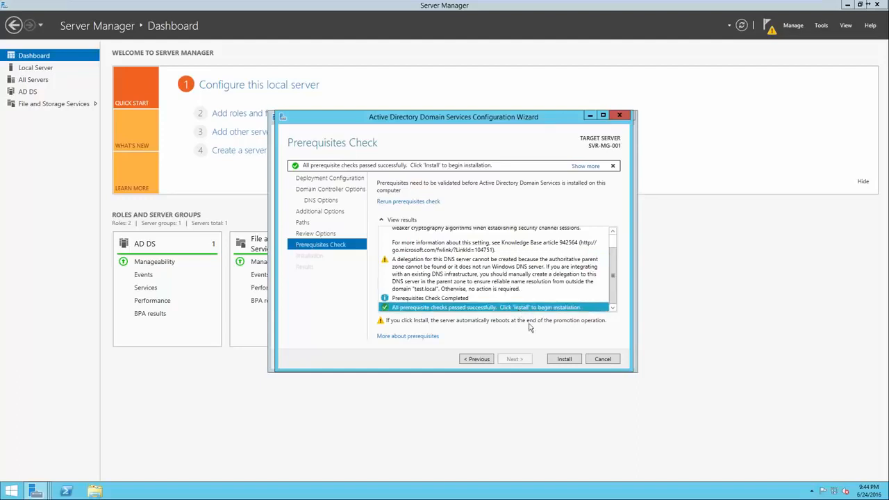
{"action": "left_click", "coordinate": [555, 360]}
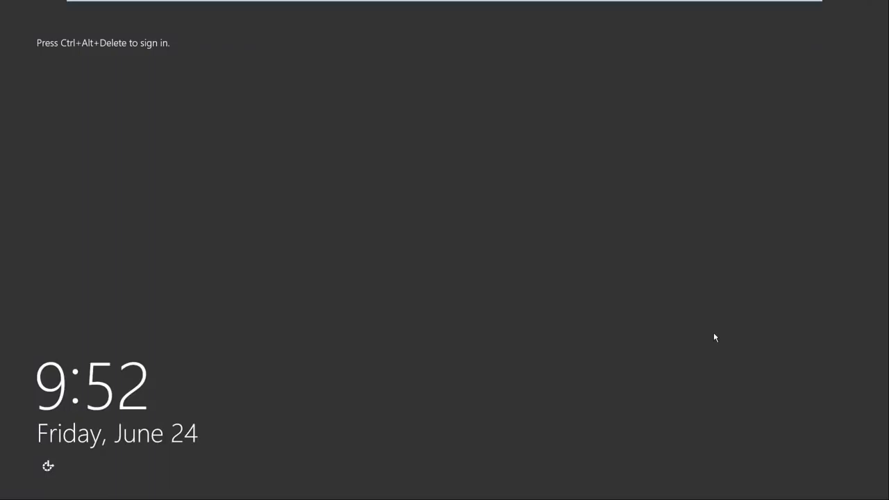
Sign in to the restarted server as TEST\Administrator with the account password.
{"action": "key", "text": "ctrl+alt+Delete"}
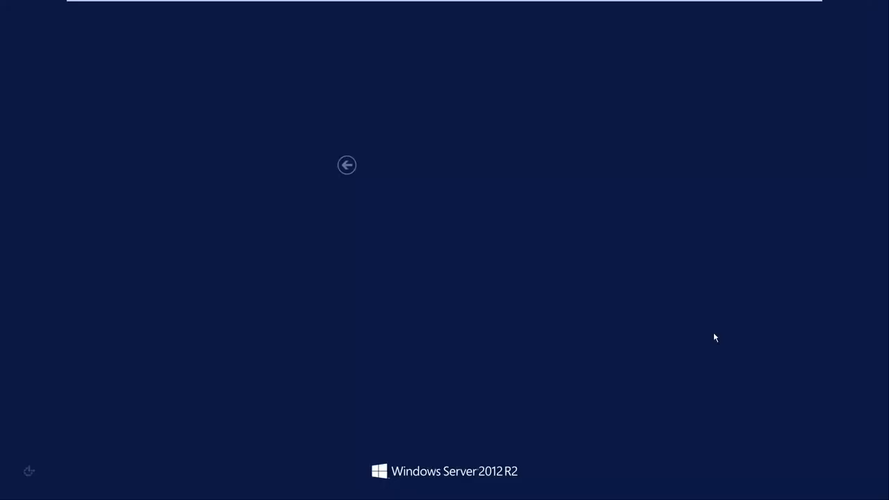
{"action": "left_click", "coordinate": [431, 223]}
{"action": "type", "text": "*********"}
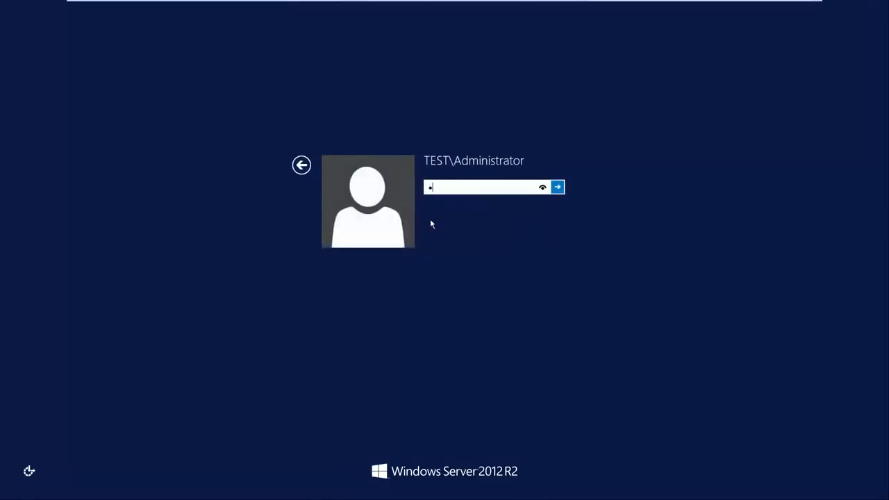
{"action": "type", "text": "***"}
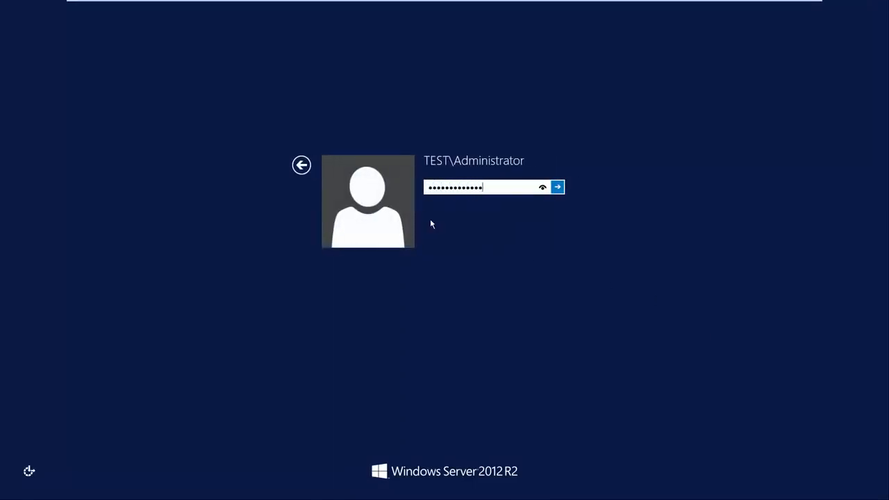
{"action": "key", "text": "Return"}
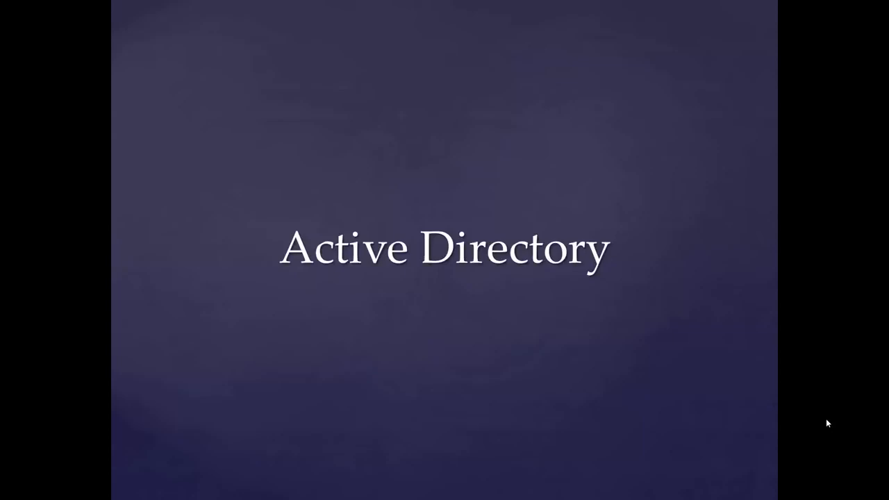
{"action": "key", "text": "Right"}
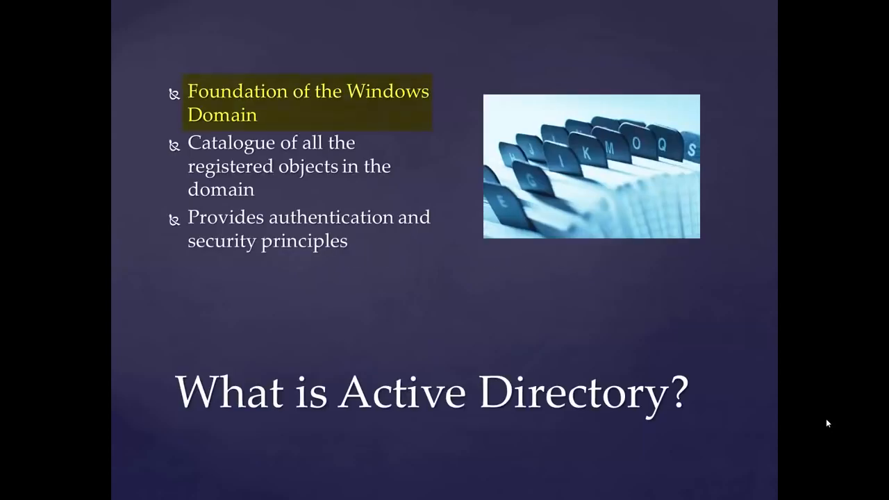
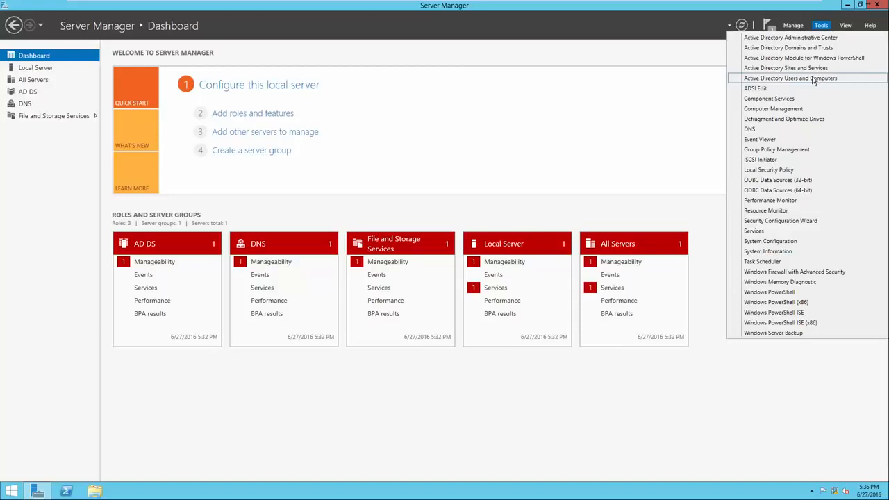
Open Active Directory Users and Computers and create an organizational unit named Headquarters directly under test.local.
{"action": "left_click", "coordinate": [814, 79]}
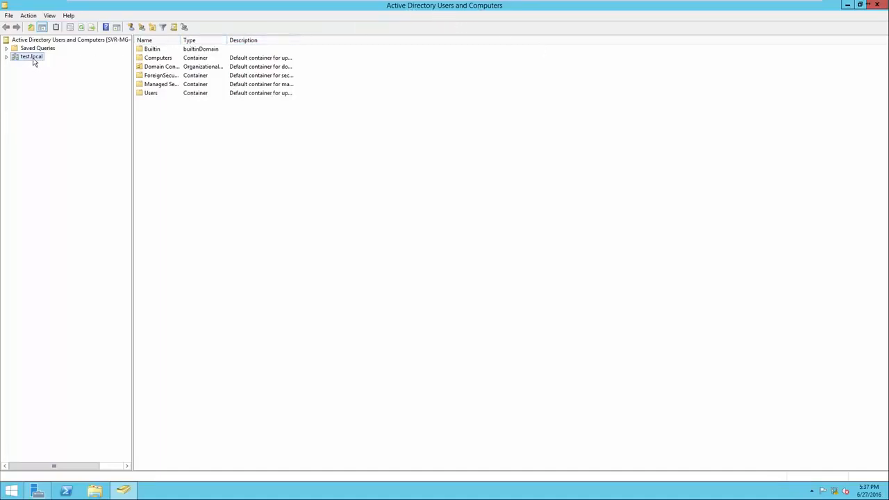
{"action": "left_click", "coordinate": [7, 57]}
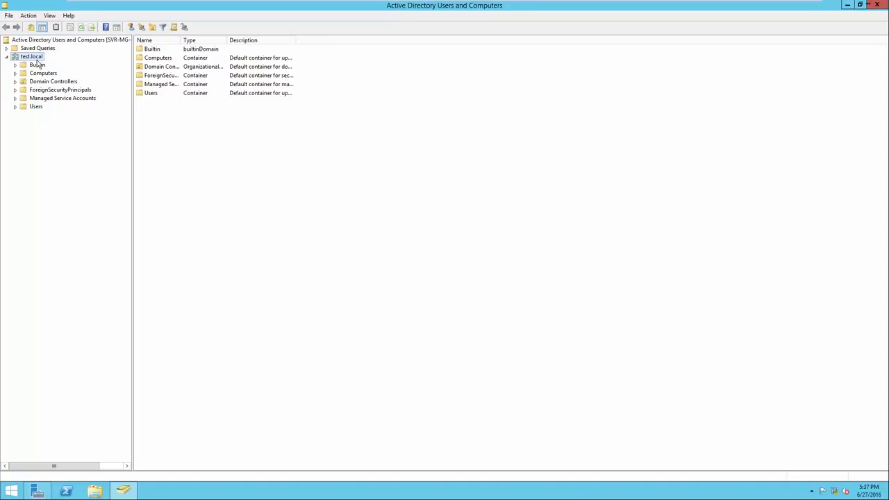
{"action": "right_click", "coordinate": [177, 150]}
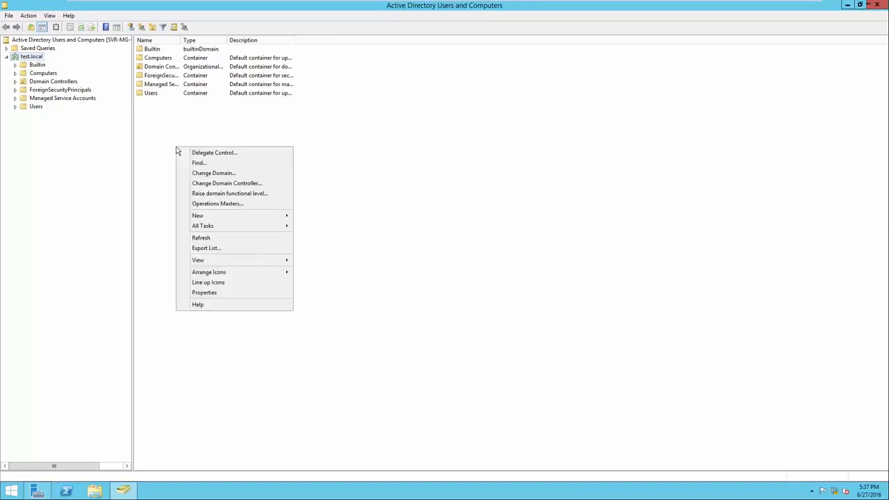
{"action": "mouse_move", "coordinate": [201, 216]}
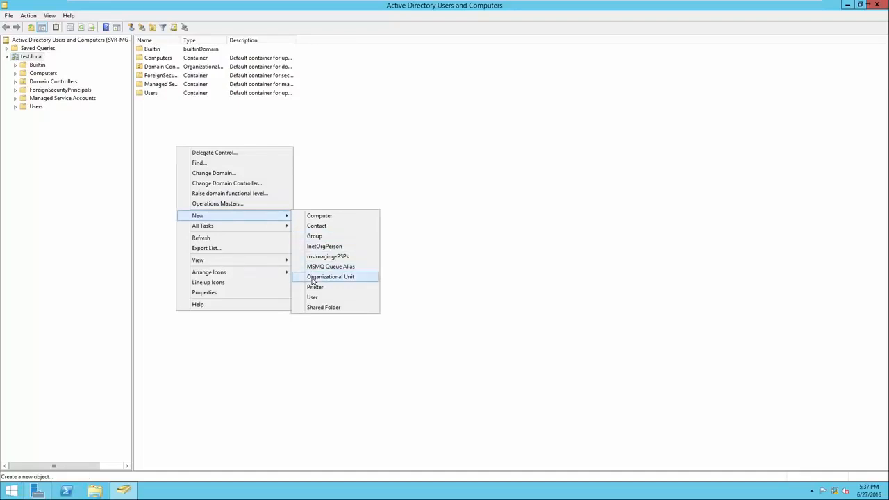
{"action": "left_click", "coordinate": [312, 277]}
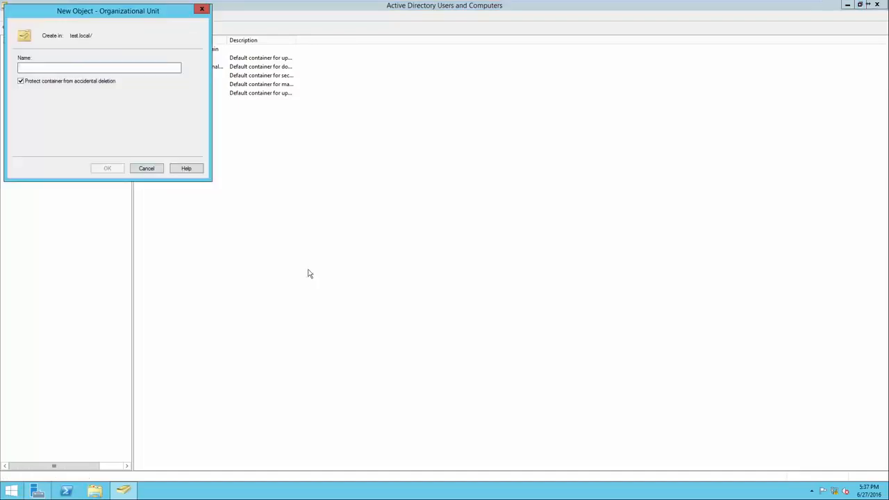
{"action": "type", "text": "Headquarters"}
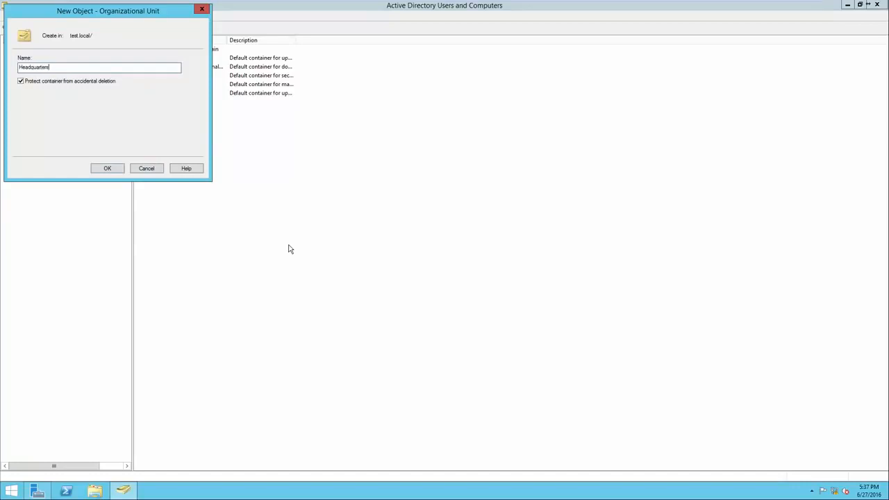
{"action": "key", "text": "Return"}
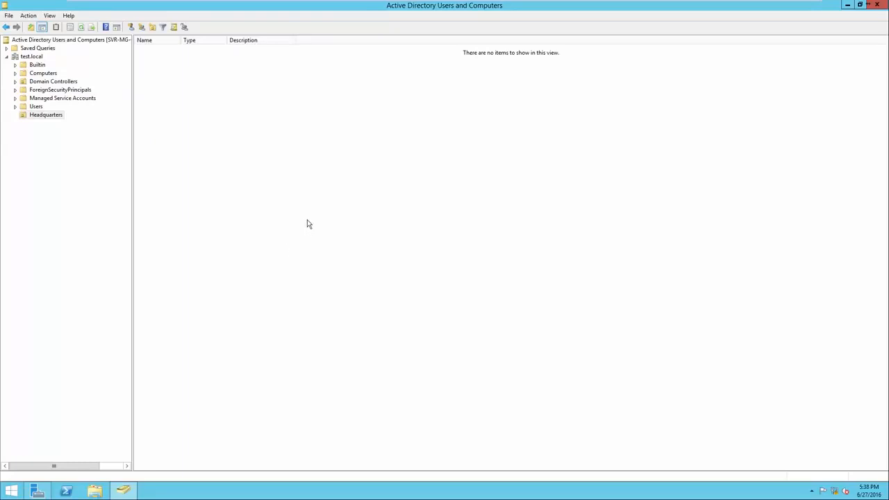
{"action": "left_click", "coordinate": [44, 117]}
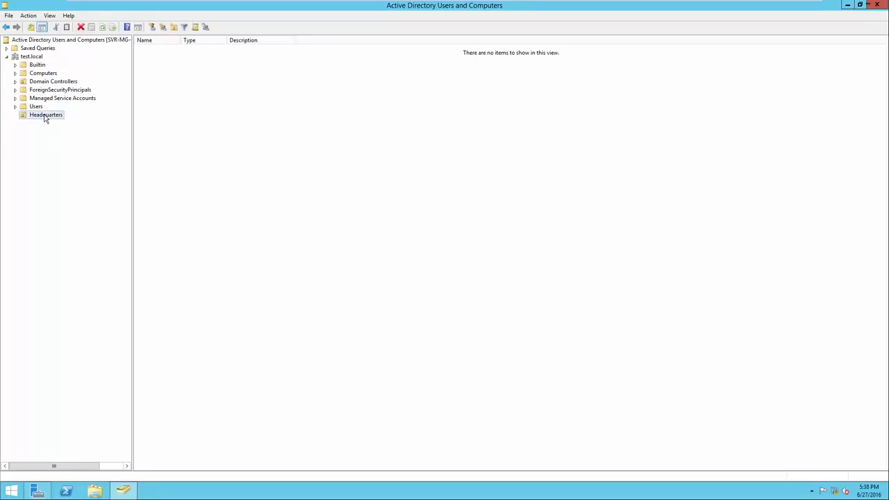
Create an organizational unit named CM East directly under the test.local domain, keeping accidental-deletion protection enabled.
{"action": "left_click", "coordinate": [34, 56]}
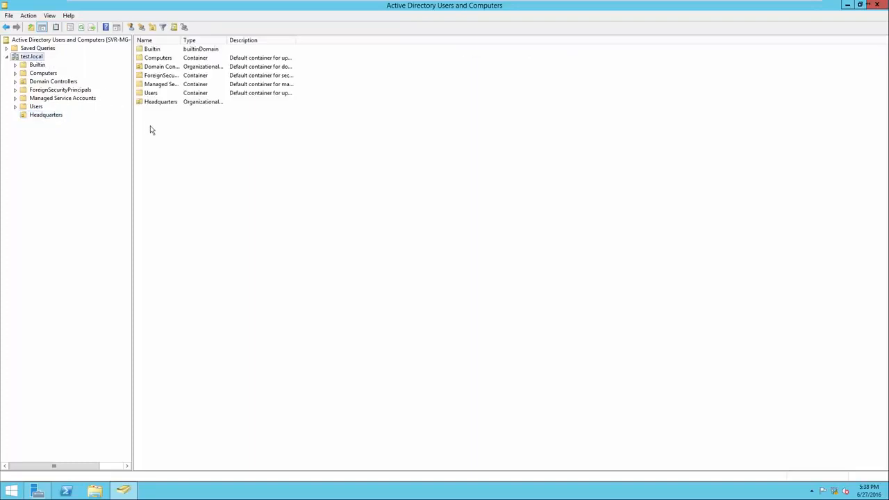
{"action": "right_click", "coordinate": [165, 137]}
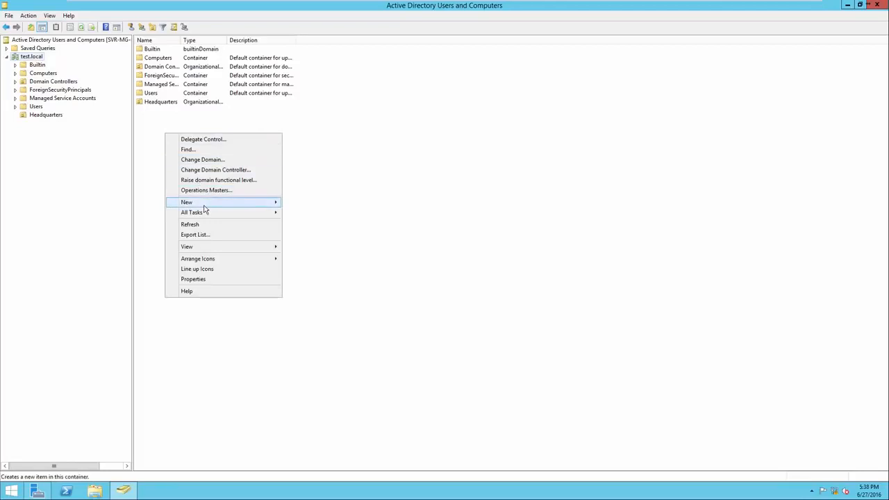
{"action": "mouse_move", "coordinate": [213, 207]}
{"action": "left_click", "coordinate": [314, 263]}
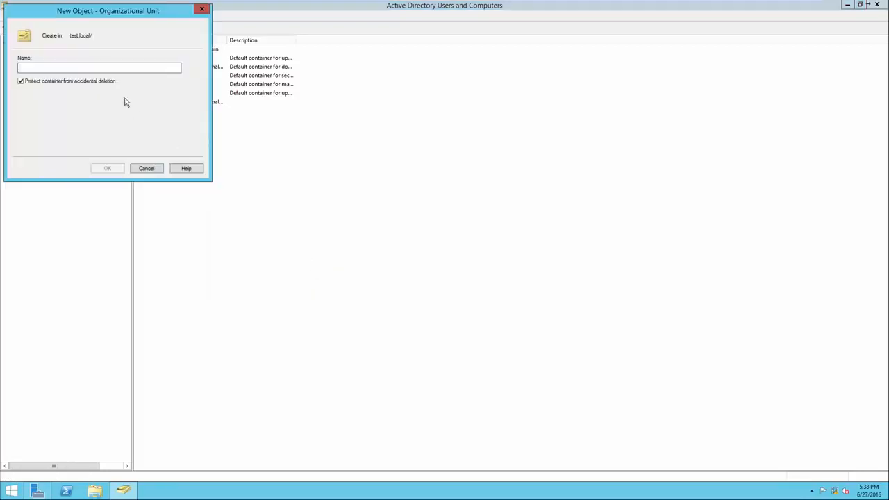
{"action": "left_click_drag", "start_coordinate": [89, 21], "coordinate": [236, 148]}
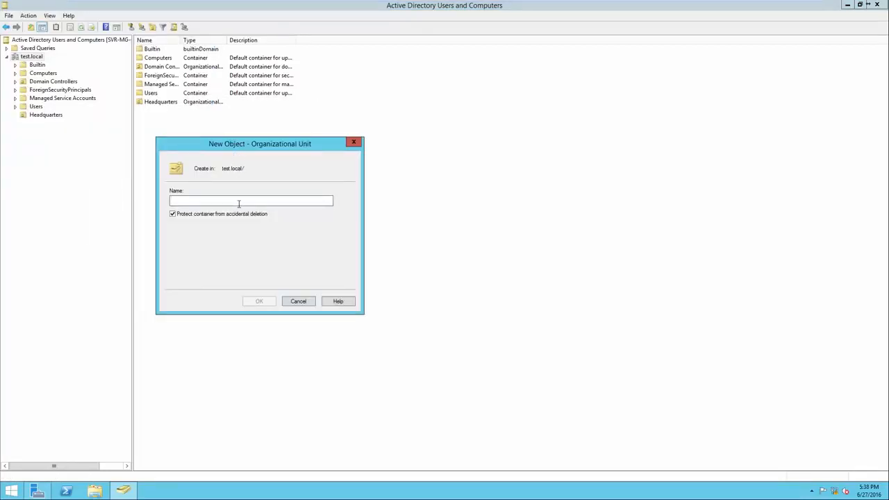
{"action": "type", "text": "CM East"}
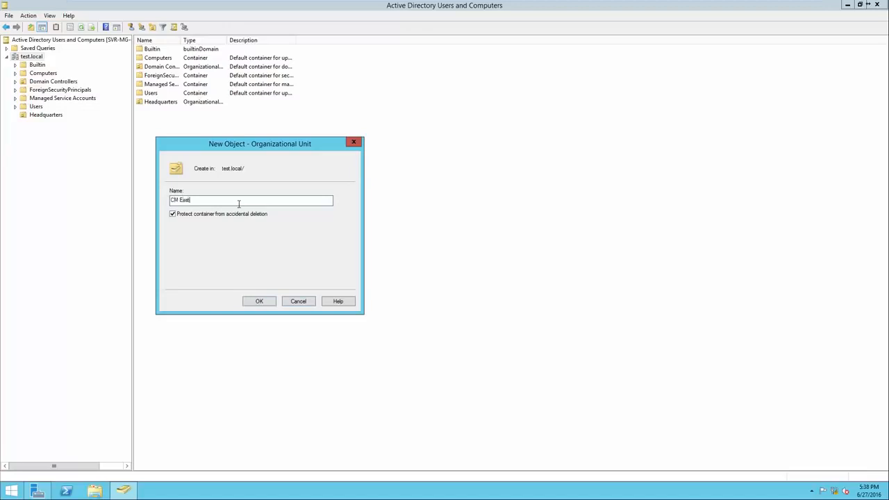
{"action": "left_click", "coordinate": [258, 302]}
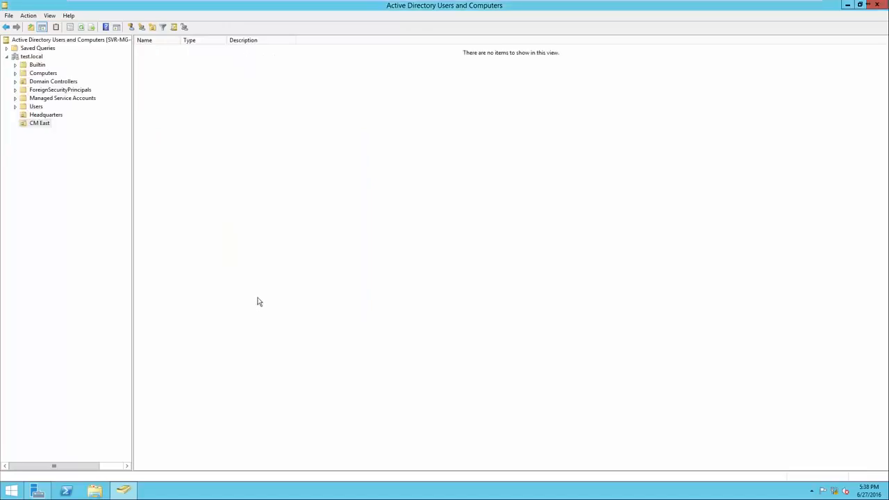
Create an organizational unit named CM West directly under the test.local domain, keeping accidental-deletion protection enabled.
{"action": "left_click", "coordinate": [31, 57]}
{"action": "right_click", "coordinate": [181, 141]}
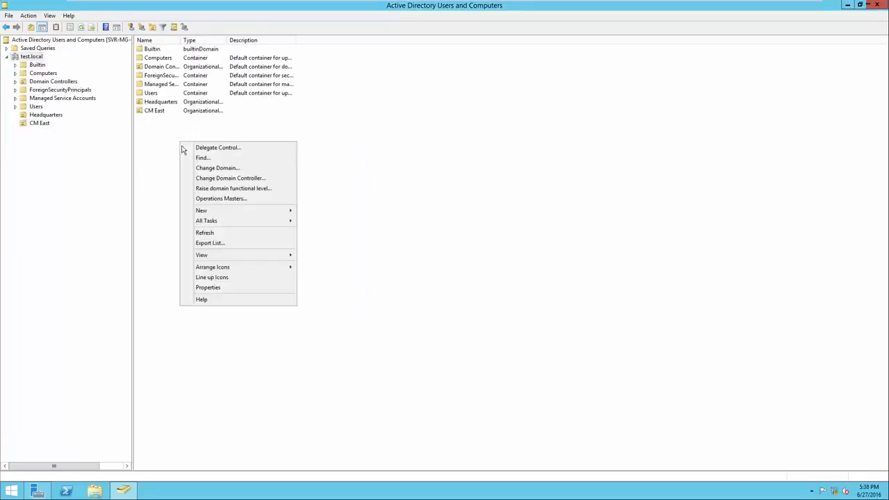
{"action": "mouse_move", "coordinate": [230, 210]}
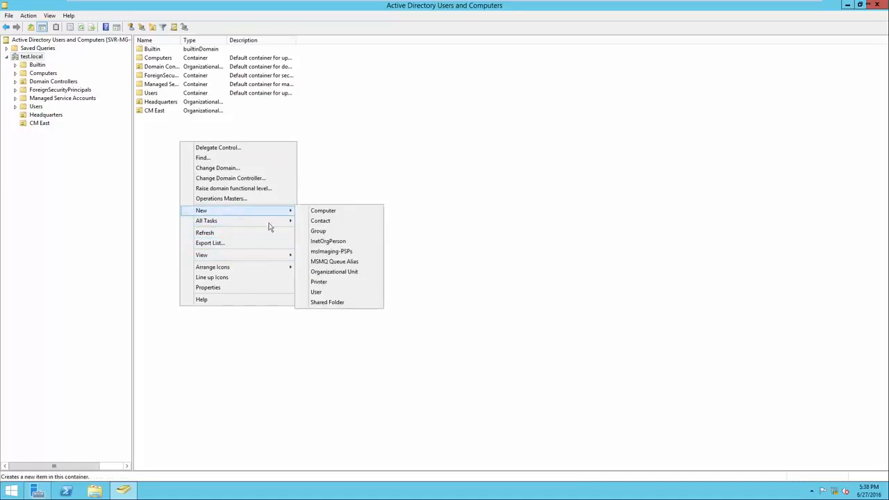
{"action": "left_click", "coordinate": [340, 272]}
{"action": "type", "text": "CM West"}
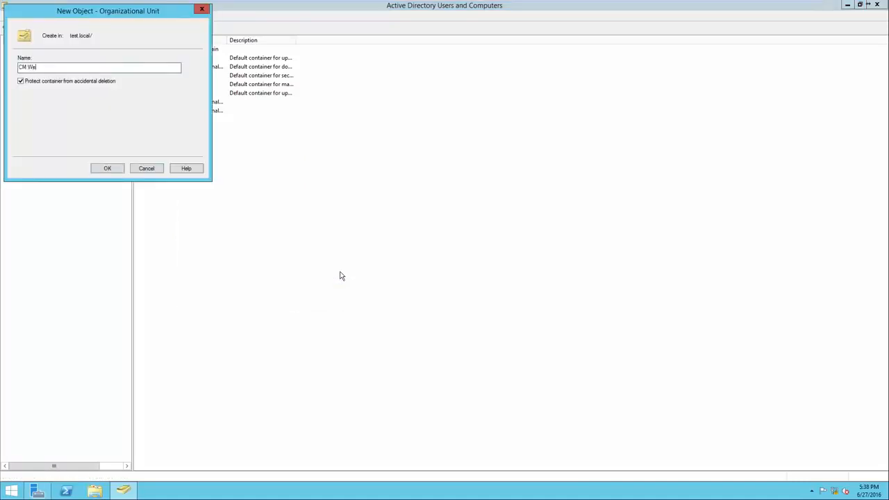
{"action": "key", "text": "Return"}
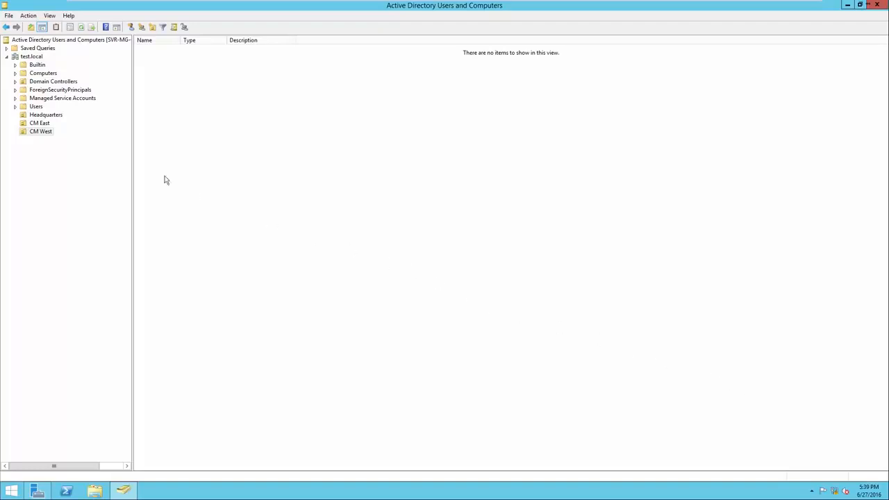
Create a nested organizational unit named "Computers - Headquarters" inside the Headquarters organizational unit.
{"action": "left_click", "coordinate": [40, 115]}
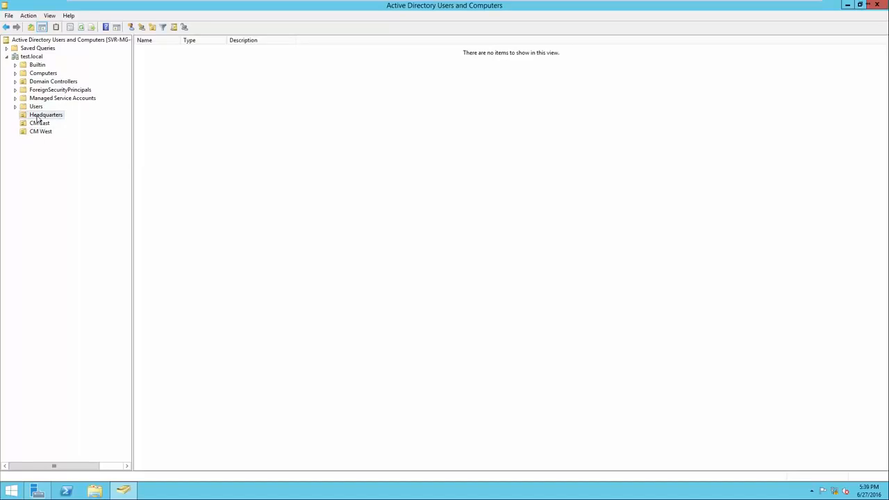
{"action": "right_click", "coordinate": [183, 159]}
{"action": "mouse_move", "coordinate": [202, 193]}
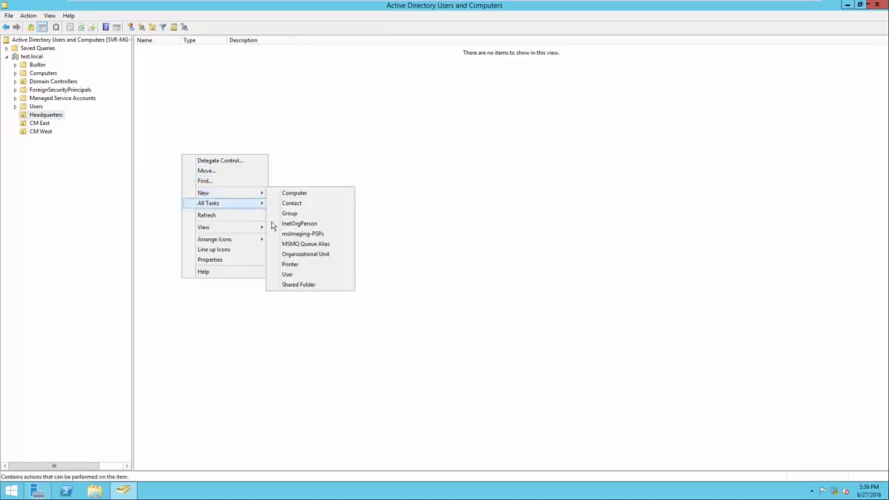
{"action": "left_click", "coordinate": [288, 254]}
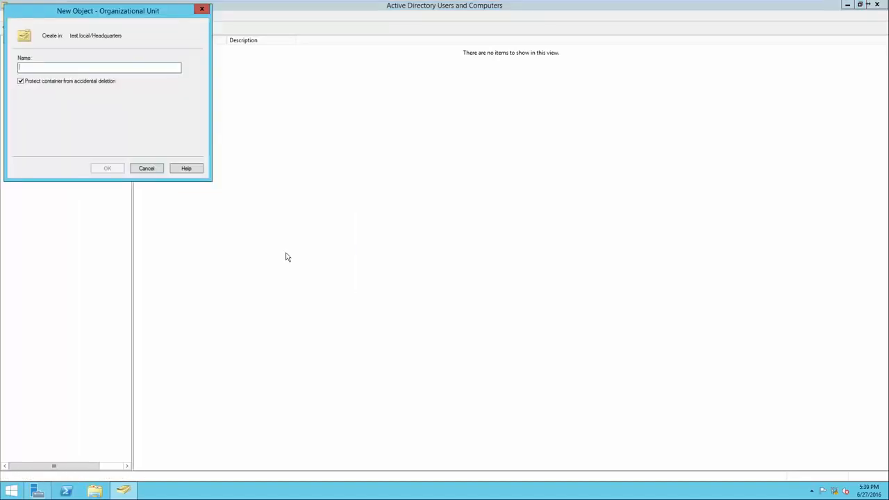
{"action": "type", "text": "Computers"}
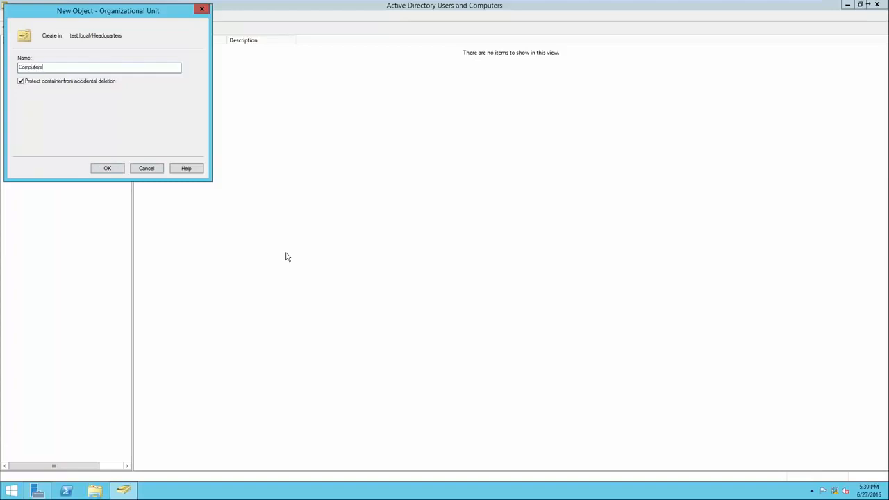
{"action": "type", "text": " - Headquarters"}
{"action": "left_click", "coordinate": [108, 168]}
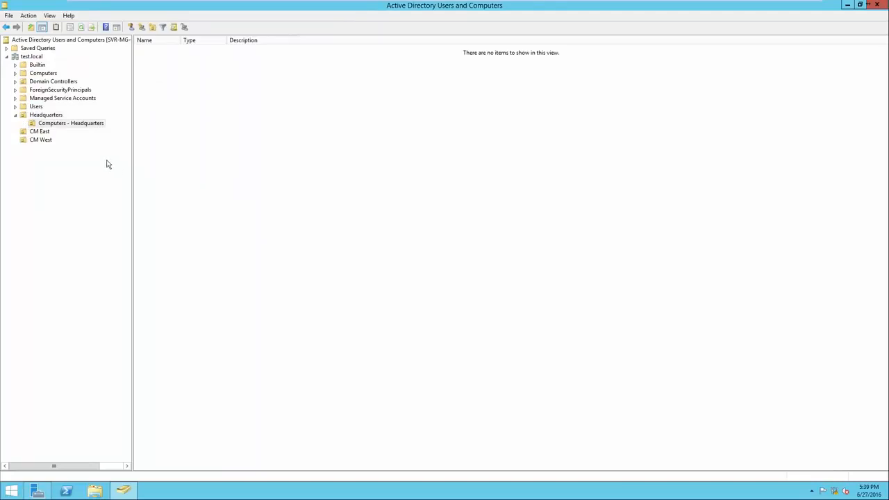
{"action": "left_click", "coordinate": [50, 116]}
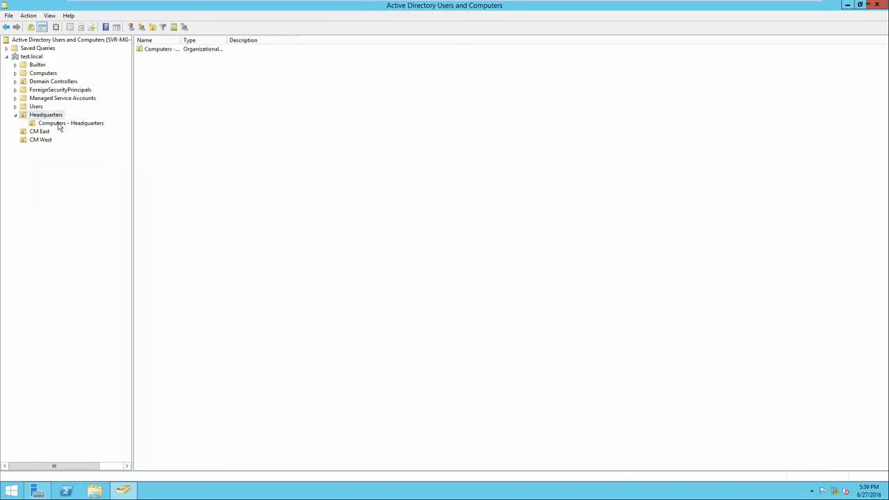
{"action": "left_click", "coordinate": [60, 125]}
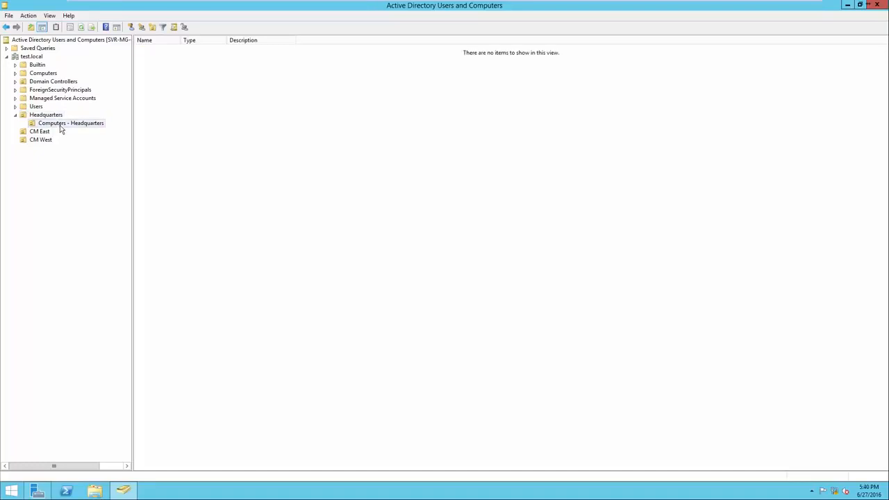
Create a nested organizational unit named "Computers - CM East" inside the CM East organizational unit.
{"action": "right_click", "coordinate": [40, 134]}
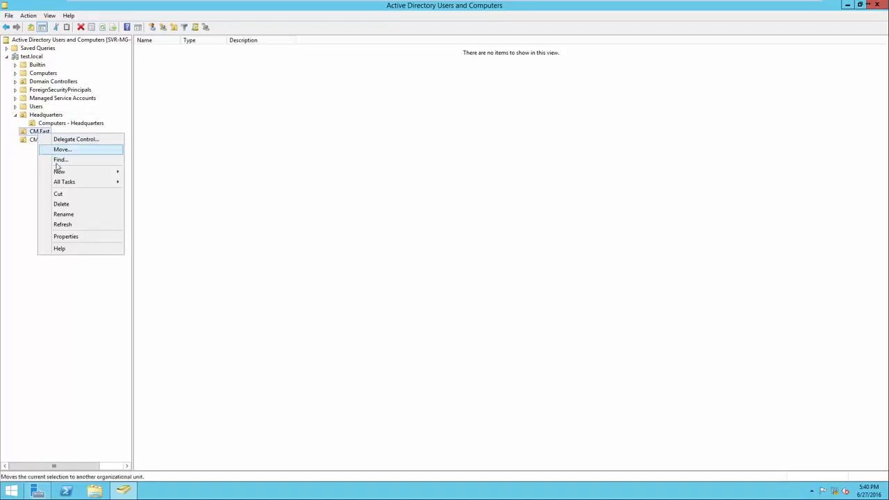
{"action": "mouse_move", "coordinate": [61, 174]}
{"action": "left_click", "coordinate": [151, 233]}
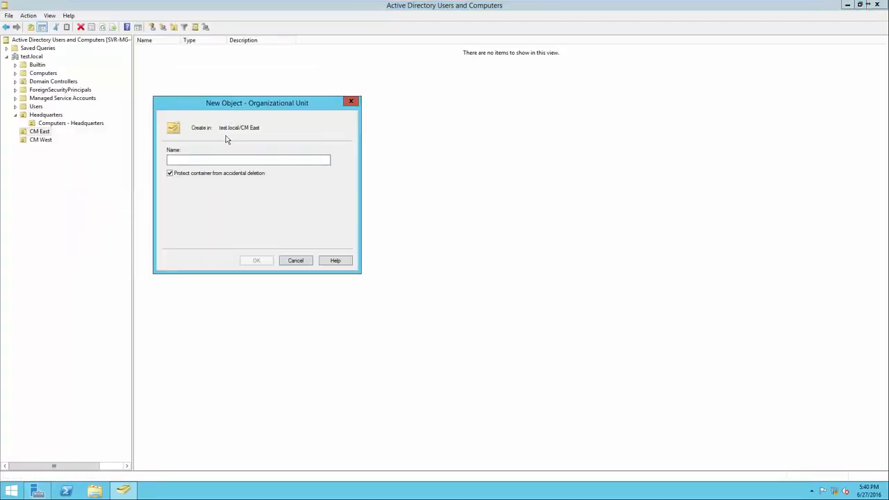
{"action": "type", "text": "Computers -"}
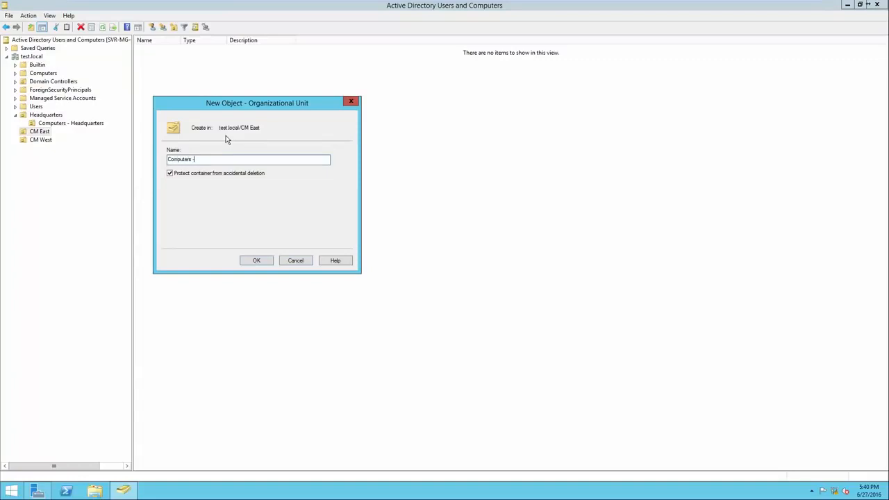
{"action": "type", "text": " CM East"}
{"action": "left_click", "coordinate": [254, 261]}
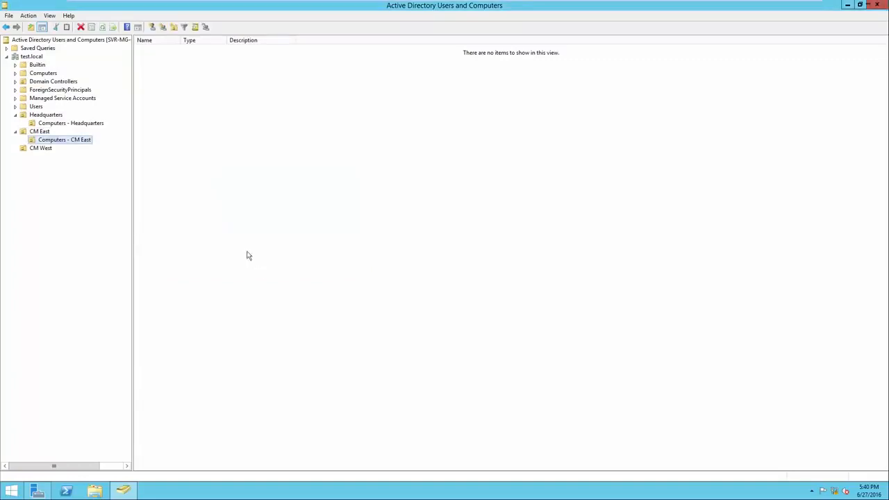
Create a nested organizational unit named "Computers - CM West" inside CM West and check the contents of the three site units.
{"action": "right_click", "coordinate": [41, 148]}
{"action": "mouse_move", "coordinate": [85, 183]}
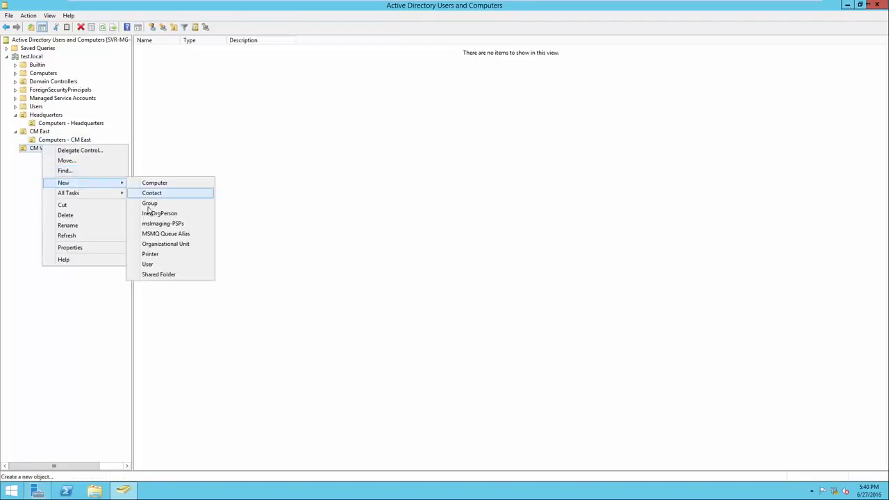
{"action": "left_click", "coordinate": [164, 243]}
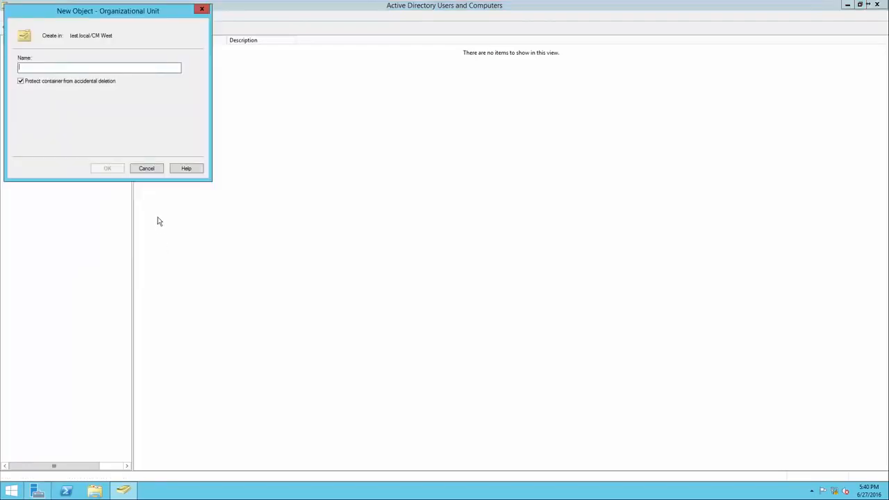
{"action": "type", "text": "Computers - CN W"}
{"action": "key", "text": "BackSpace"}
{"action": "key", "text": "BackSpace"}
{"action": "key", "text": "BackSpace"}
{"action": "type", "text": "M West"}
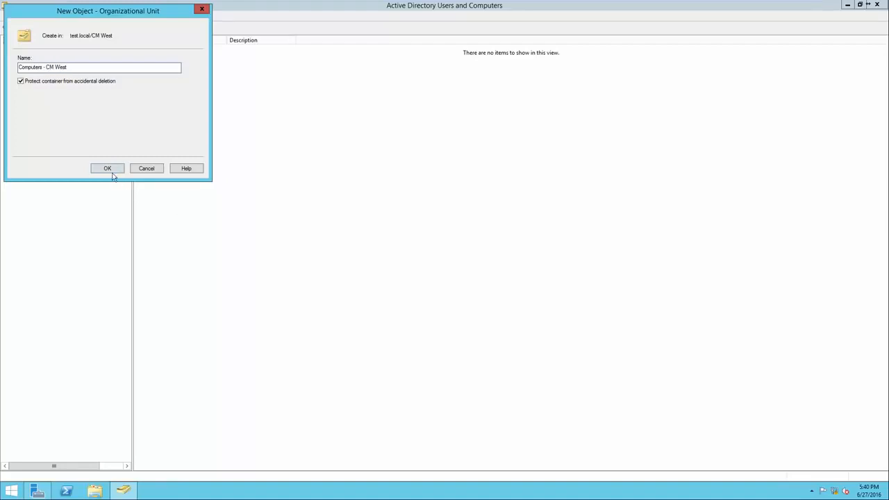
{"action": "left_click", "coordinate": [108, 169]}
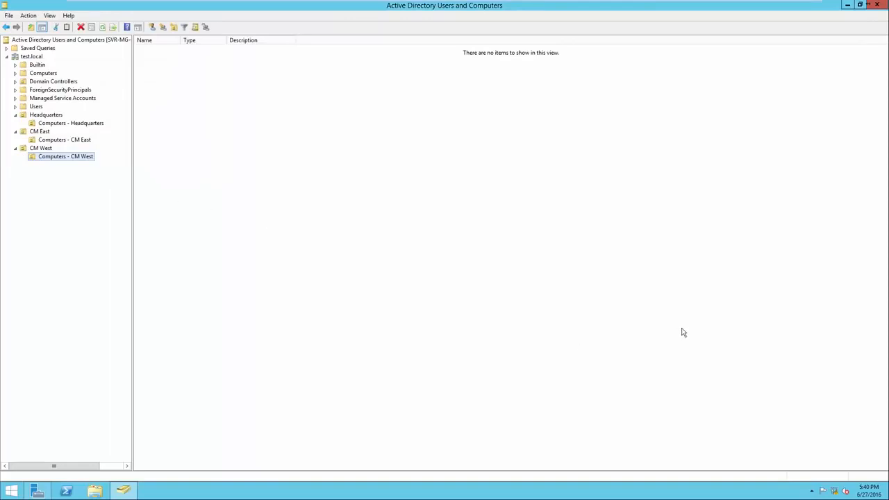
{"action": "left_click", "coordinate": [58, 117]}
{"action": "left_click", "coordinate": [50, 134]}
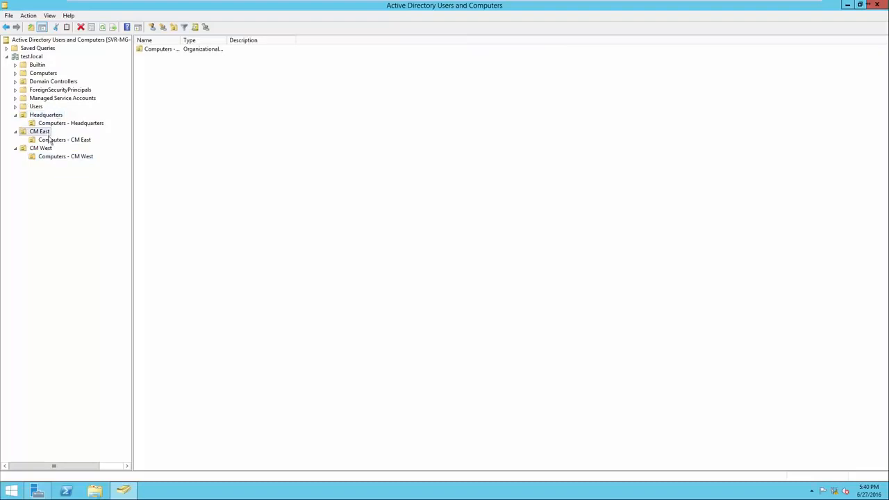
{"action": "left_click", "coordinate": [51, 150]}
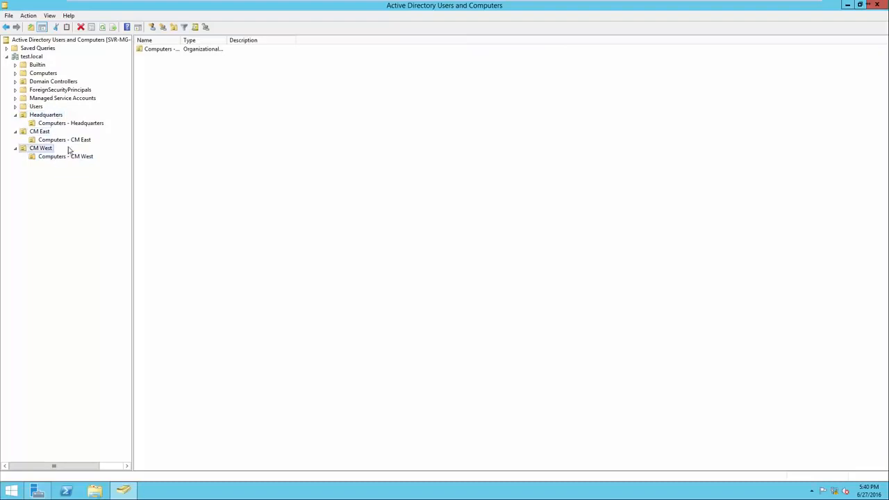
Check the contents of the three nested Computers units and their parent units Headquarters, CM East and CM West.
{"action": "left_click", "coordinate": [84, 124]}
{"action": "left_click", "coordinate": [83, 141]}
{"action": "left_click", "coordinate": [83, 157]}
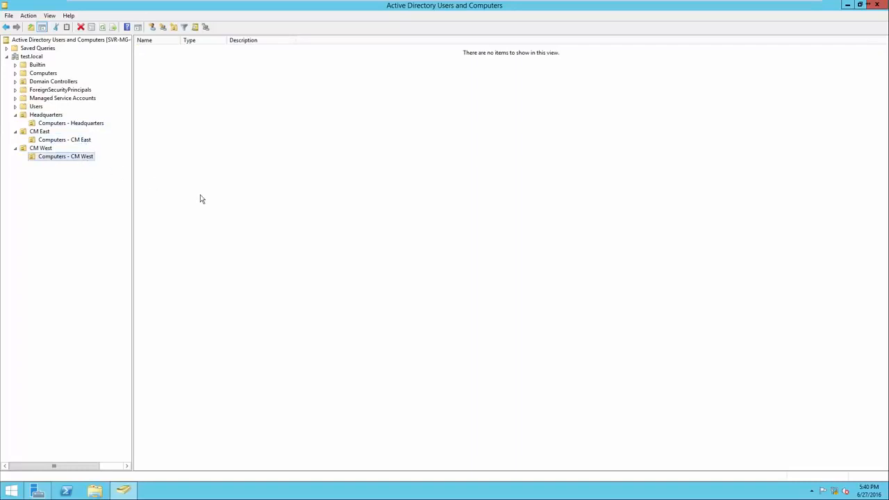
{"action": "left_click", "coordinate": [50, 117]}
{"action": "left_click", "coordinate": [47, 132]}
{"action": "left_click", "coordinate": [40, 148]}
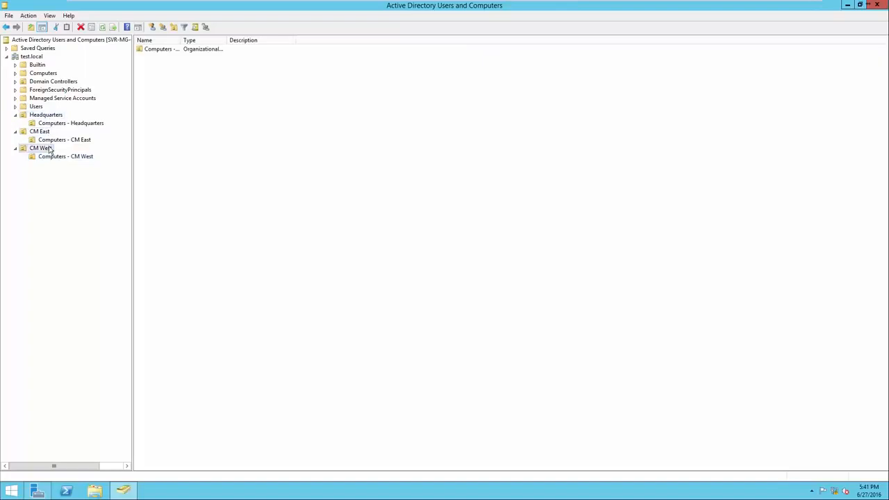
Create a global security group named "Administative" inside the Headquarters organizational unit.
{"action": "left_click", "coordinate": [51, 116]}
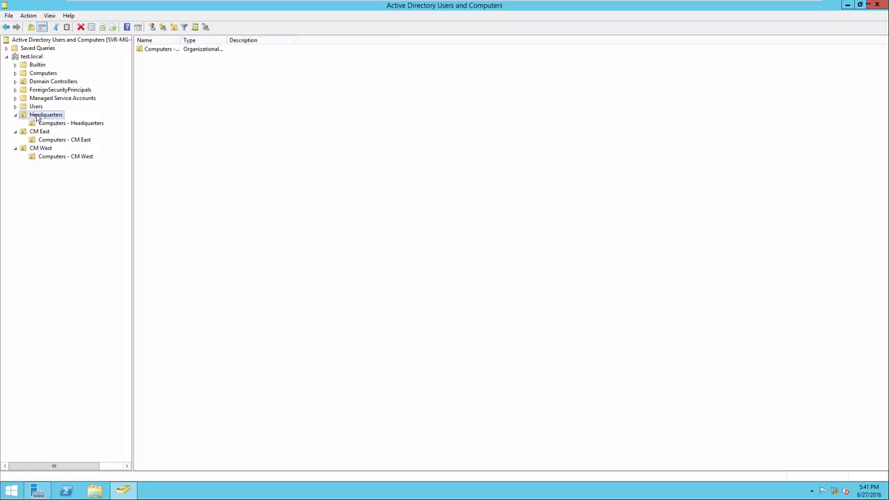
{"action": "left_click", "coordinate": [216, 128]}
{"action": "right_click", "coordinate": [217, 127]}
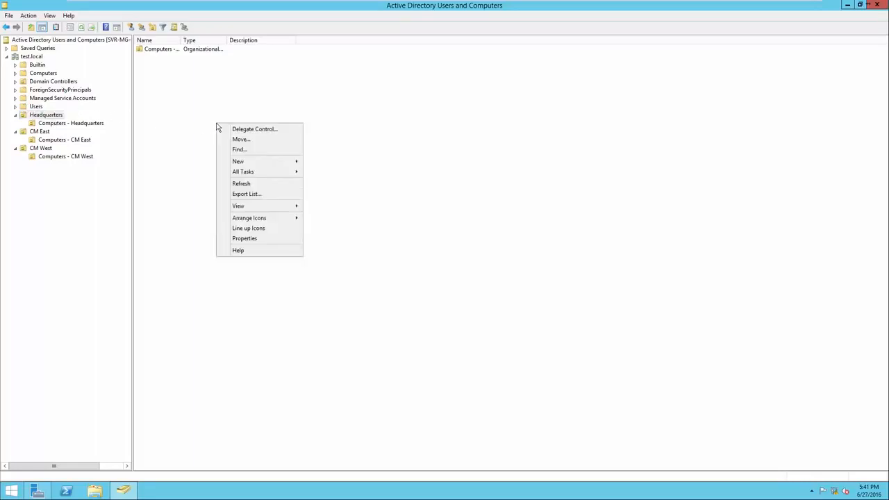
{"action": "mouse_move", "coordinate": [249, 166]}
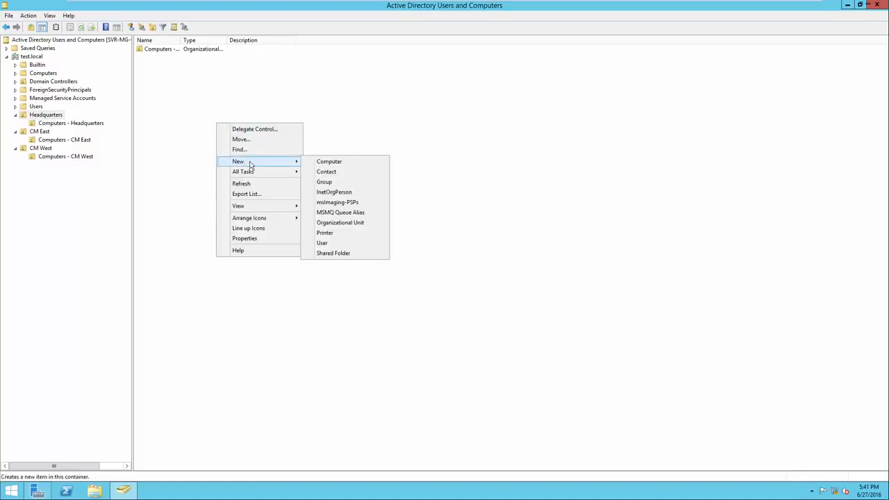
{"action": "left_click", "coordinate": [320, 192]}
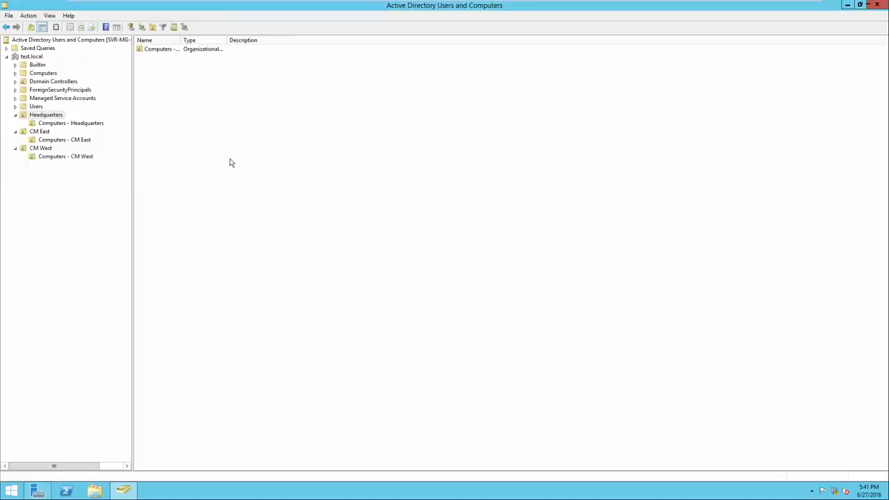
{"action": "right_click", "coordinate": [243, 159]}
{"action": "mouse_move", "coordinate": [266, 198]}
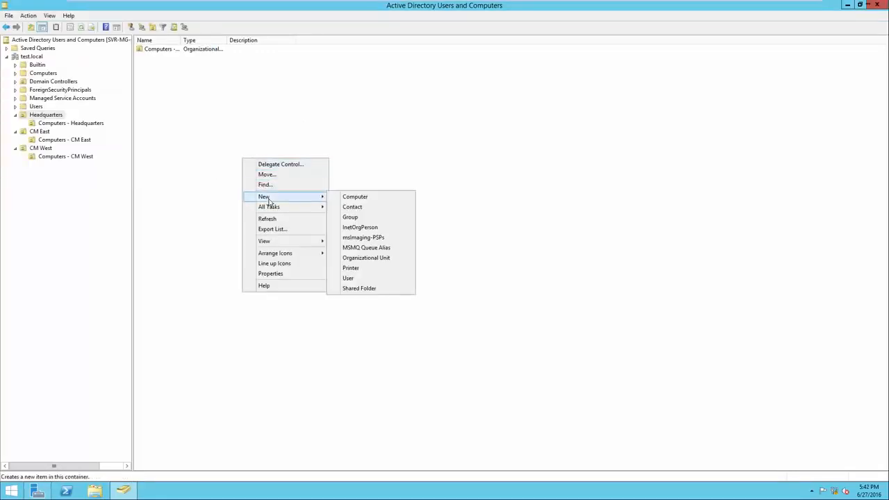
{"action": "left_click", "coordinate": [368, 220]}
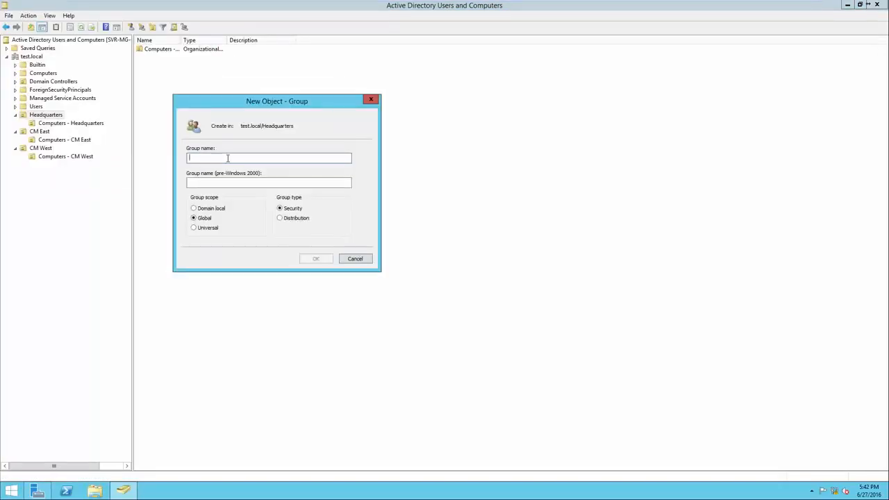
{"action": "type", "text": "Admi"}
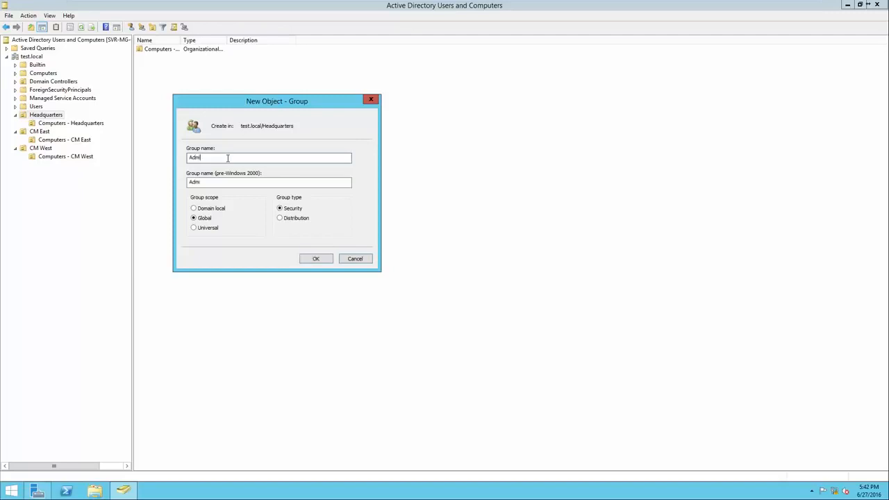
{"action": "type", "text": "nistative"}
{"action": "left_click", "coordinate": [314, 258]}
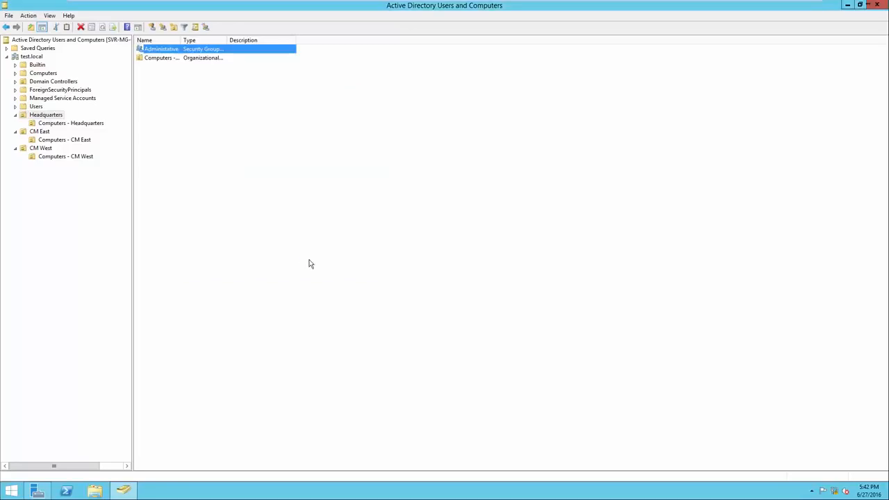
Widen the Name column and create a global security group named Accounting inside the Headquarters organizational unit.
{"action": "left_click_drag", "start_coordinate": [180, 40], "coordinate": [197, 40]}
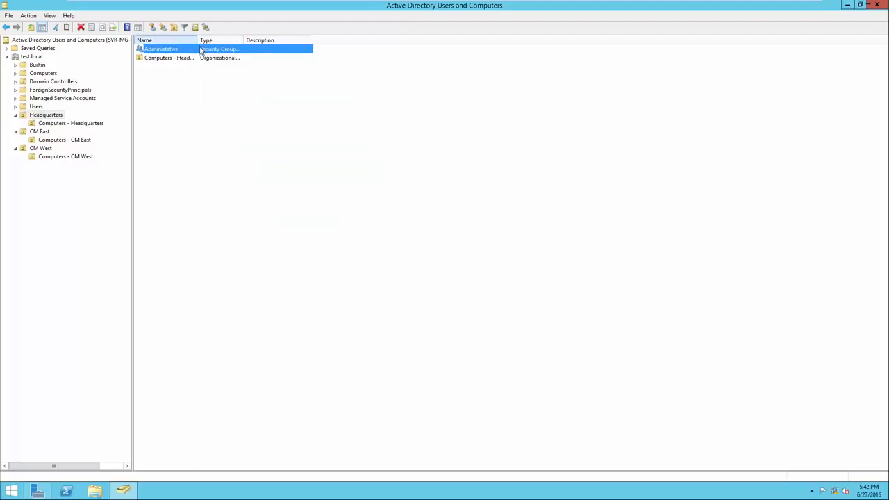
{"action": "right_click", "coordinate": [233, 123]}
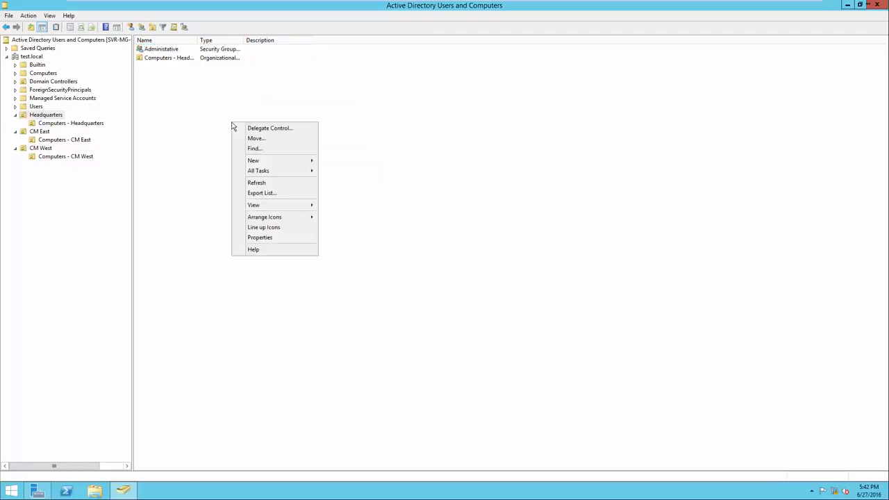
{"action": "mouse_move", "coordinate": [271, 164]}
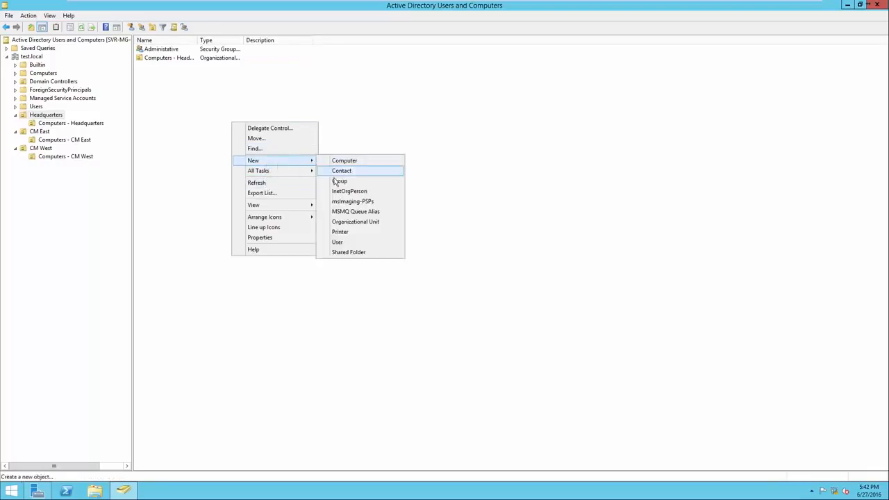
{"action": "left_click", "coordinate": [339, 181]}
{"action": "type", "text": "Ac"}
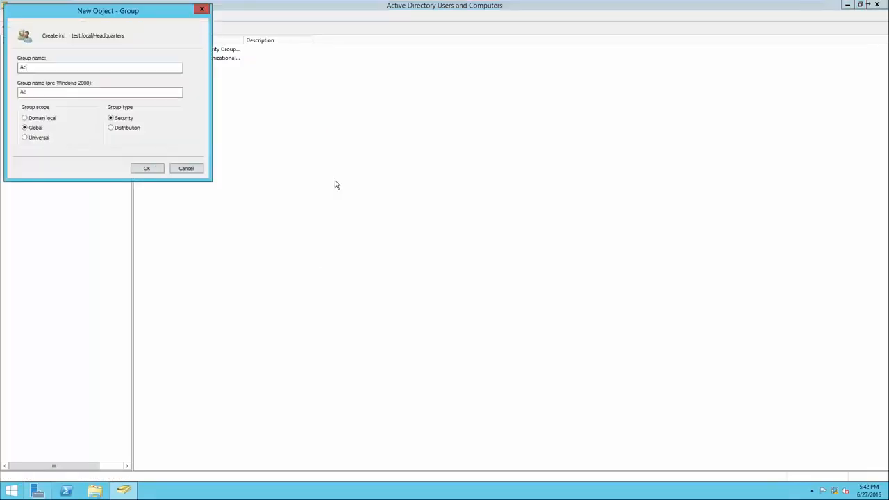
{"action": "type", "text": "couyting"}
{"action": "left_click", "coordinate": [147, 168]}
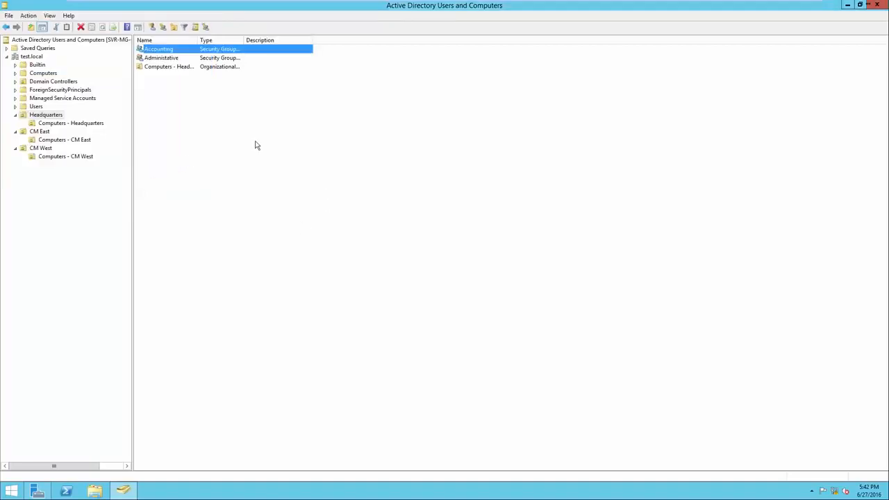
Create a global security group named HR inside the Headquarters organizational unit and review the unit's contents.
{"action": "right_click", "coordinate": [255, 141]}
{"action": "mouse_move", "coordinate": [305, 180]}
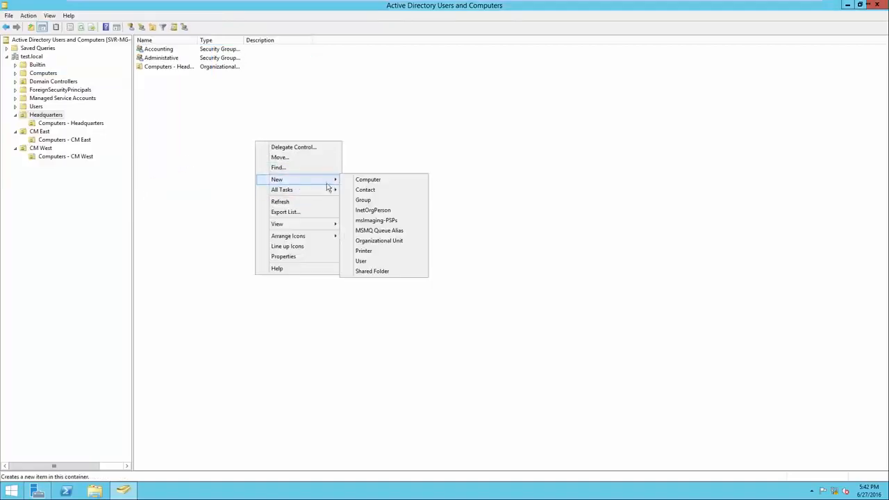
{"action": "left_click", "coordinate": [366, 202]}
{"action": "type", "text": "HR"}
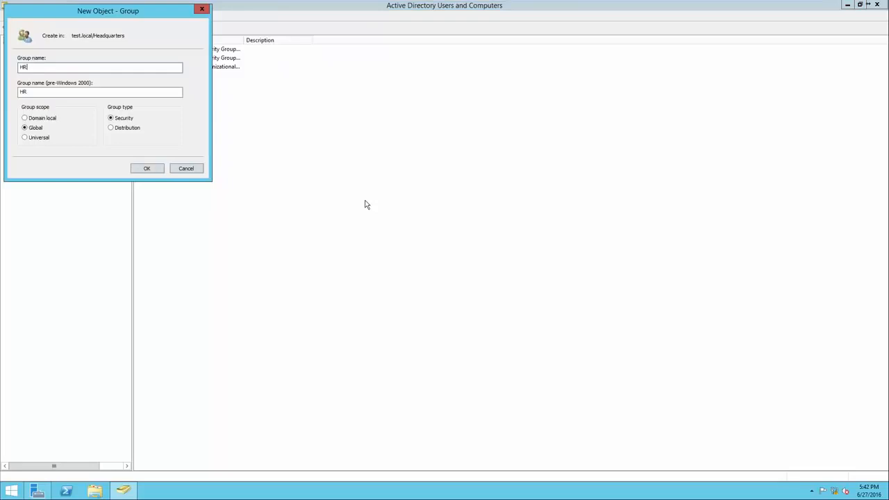
{"action": "left_click", "coordinate": [159, 168]}
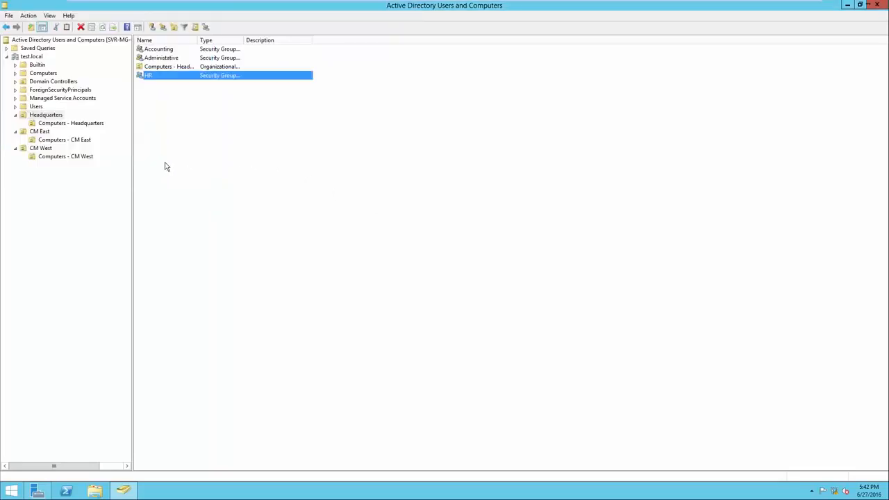
{"action": "left_click", "coordinate": [51, 116]}
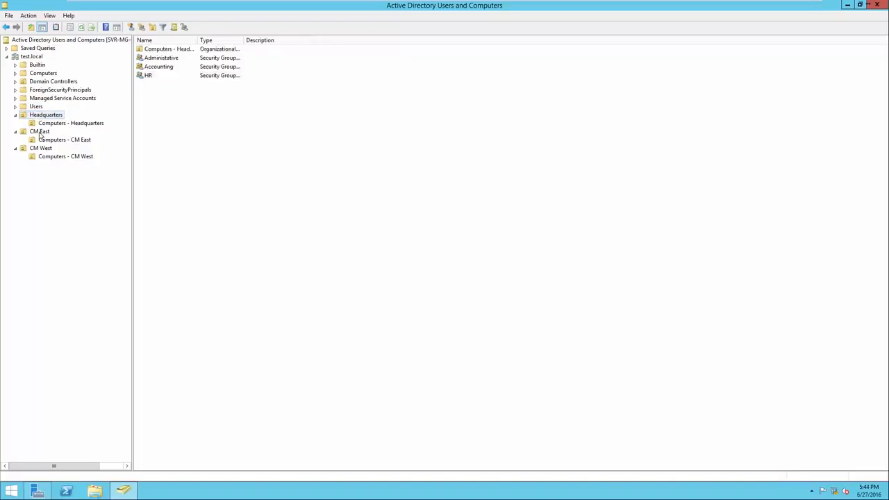
Widen the Name column for CM East and create a global security group named "Sales - CM East" in that unit.
{"action": "left_click", "coordinate": [40, 132]}
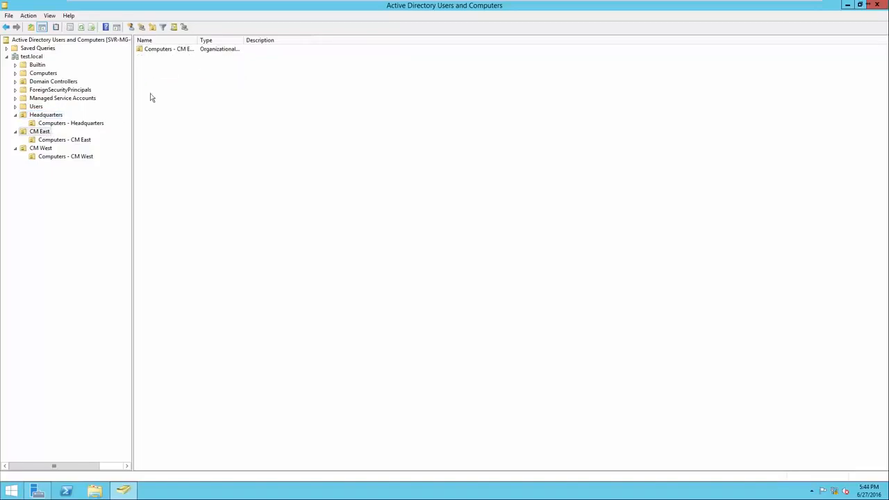
{"action": "left_click_drag", "start_coordinate": [199, 40], "coordinate": [241, 40]}
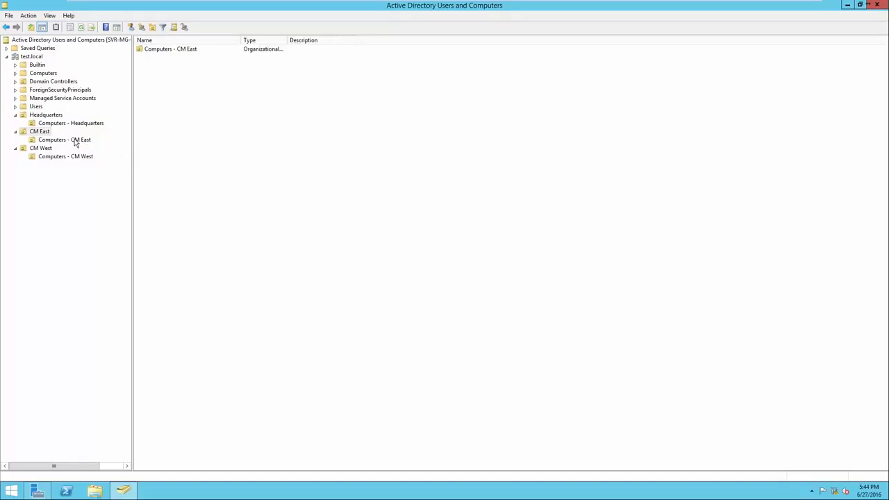
{"action": "right_click", "coordinate": [150, 107]}
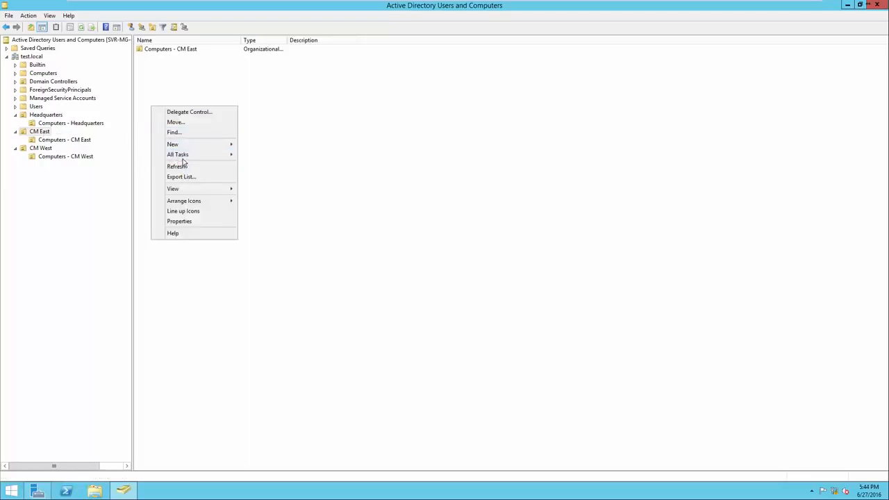
{"action": "mouse_move", "coordinate": [189, 146]}
{"action": "left_click", "coordinate": [253, 166]}
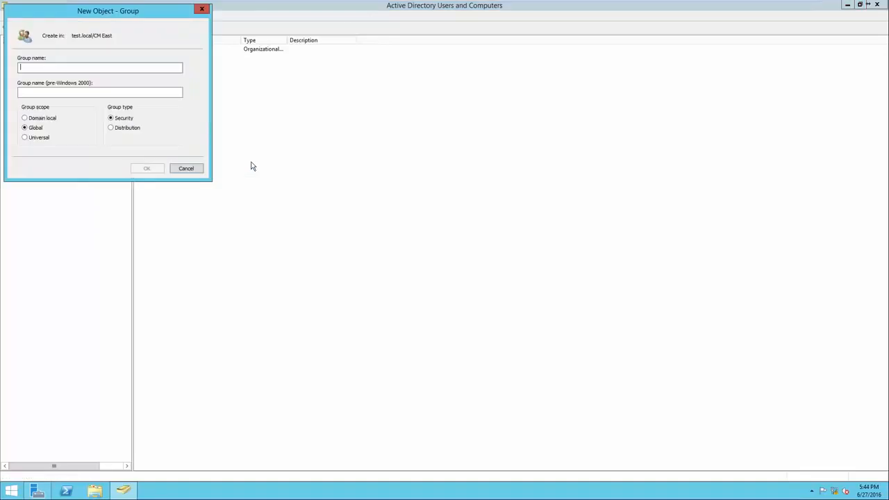
{"action": "left_click_drag", "start_coordinate": [109, 17], "coordinate": [243, 105]}
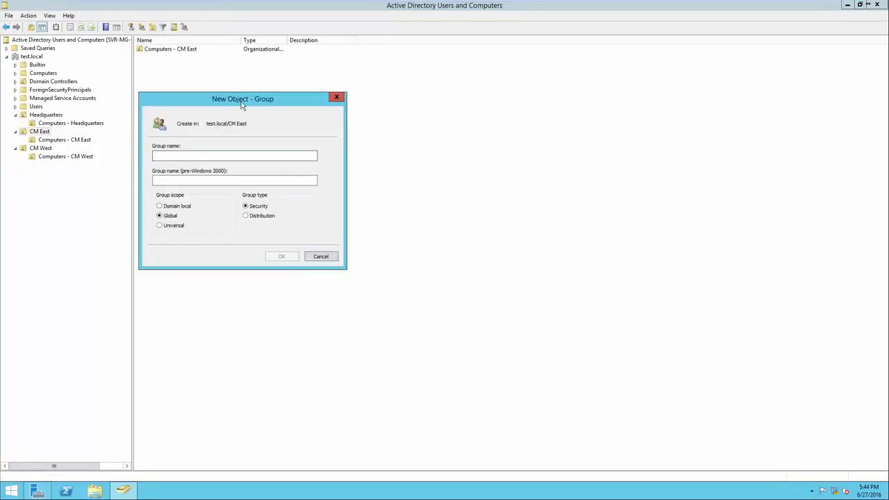
{"action": "type", "text": "Sales "}
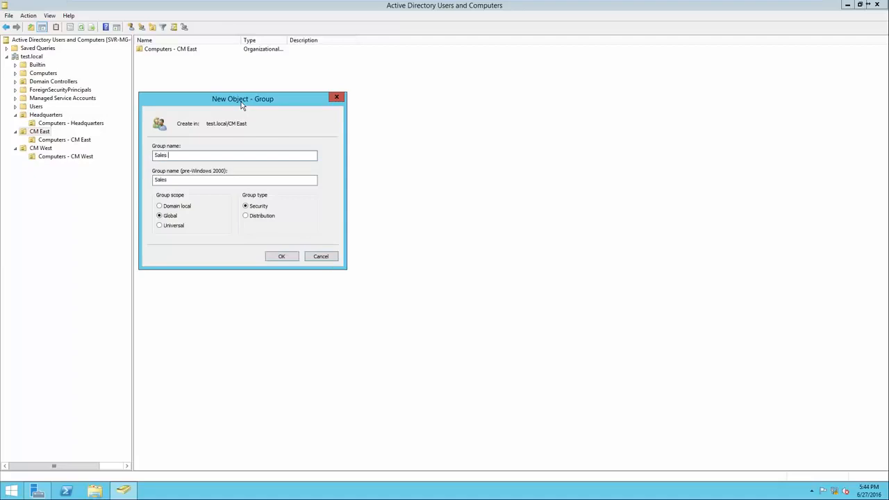
{"action": "type", "text": "- CM East"}
{"action": "left_click", "coordinate": [280, 256]}
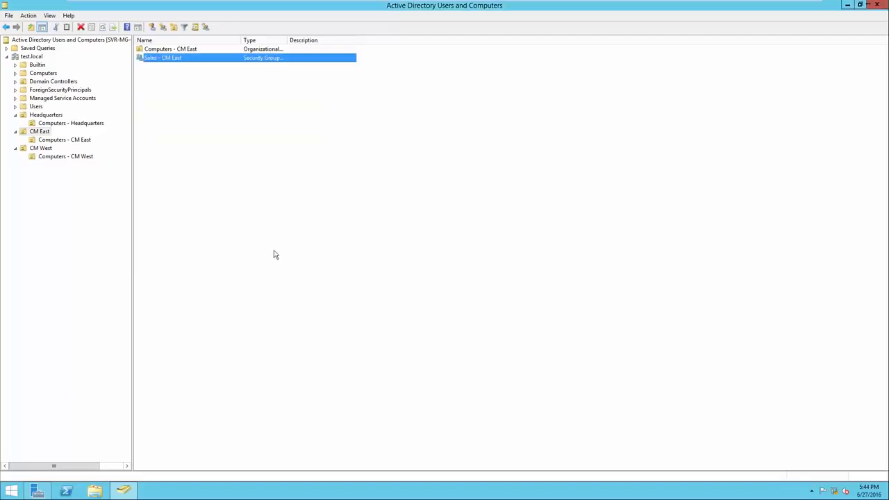
Create a global security group named "Mechanics - CM East" inside the CM East organizational unit.
{"action": "right_click", "coordinate": [220, 159]}
{"action": "mouse_move", "coordinate": [265, 201]}
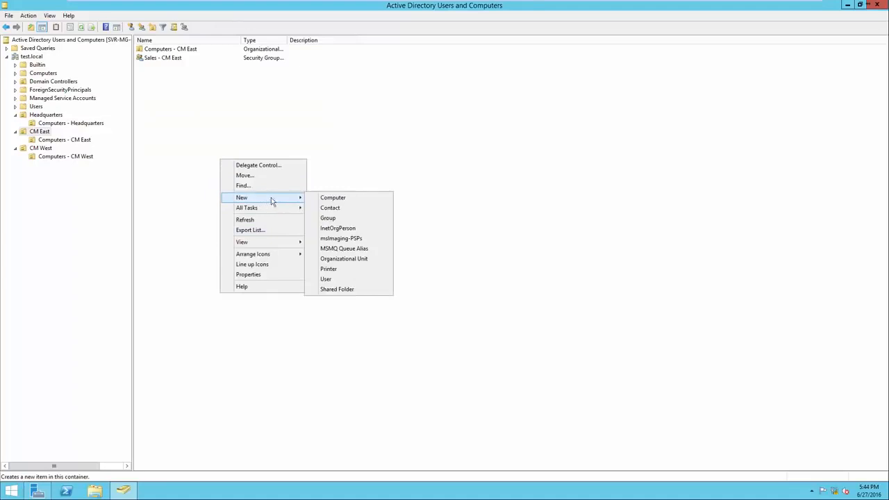
{"action": "left_click", "coordinate": [375, 218]}
{"action": "left_click_drag", "start_coordinate": [113, 18], "coordinate": [277, 118]}
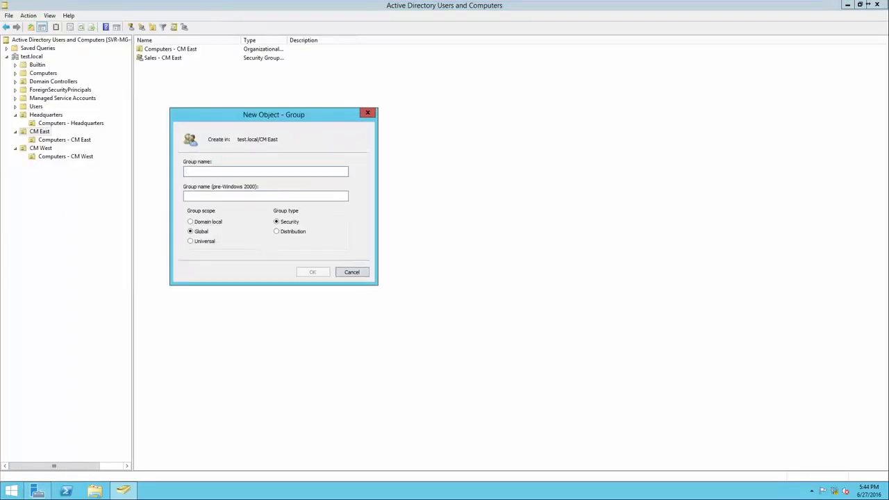
{"action": "type", "text": "Mechanics - CM East"}
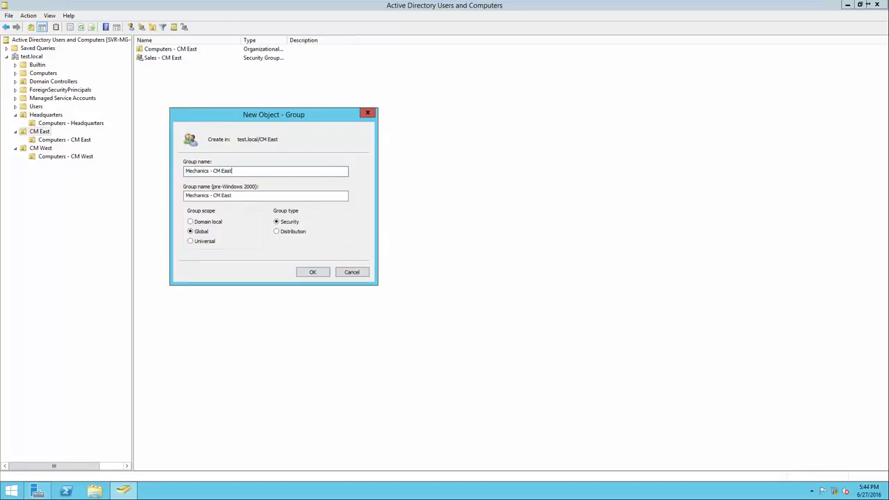
{"action": "key", "text": "Return"}
Create a global security group named "Management - CM East" inside the CM East organizational unit and widen the Name column.
{"action": "right_click", "coordinate": [199, 140]}
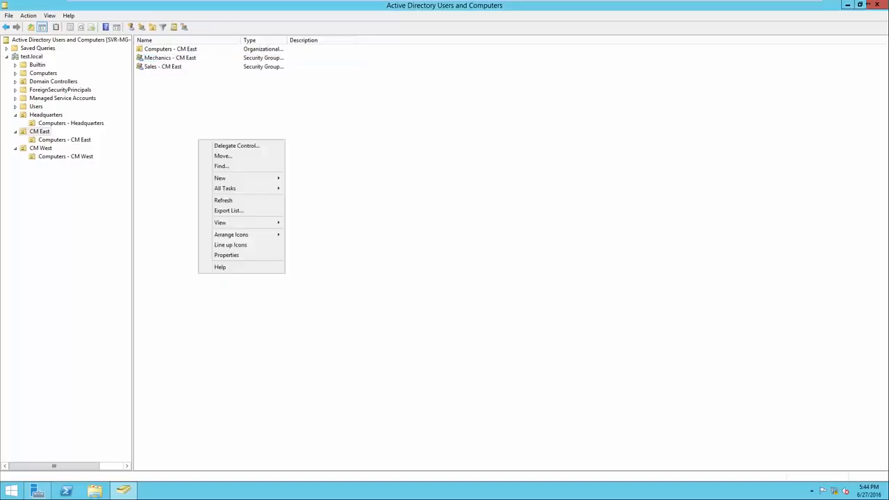
{"action": "mouse_move", "coordinate": [218, 176]}
{"action": "left_click", "coordinate": [307, 199]}
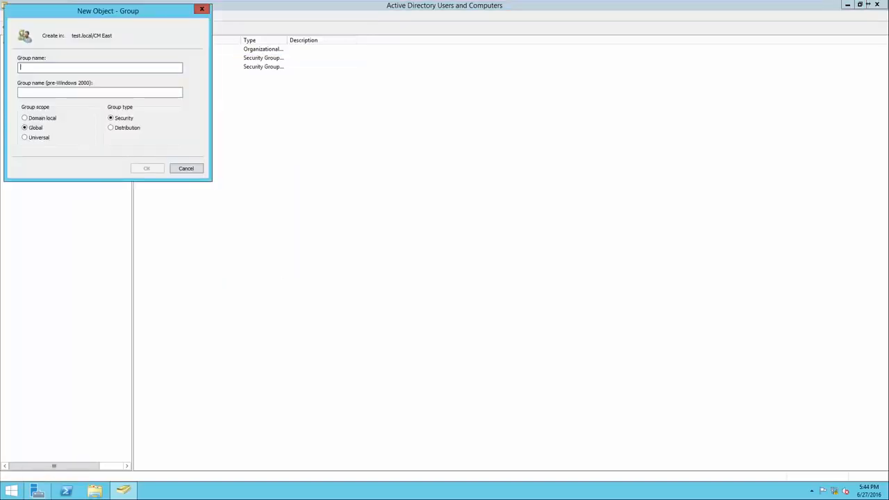
{"action": "type", "text": "Management -"}
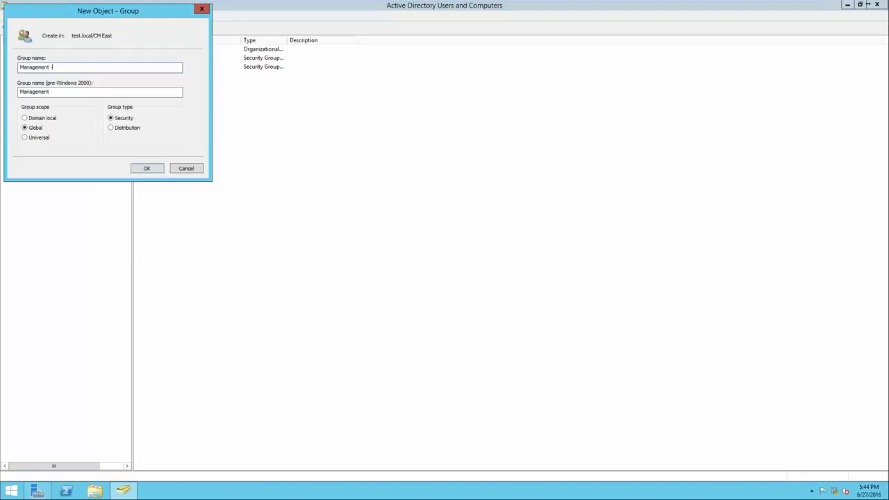
{"action": "type", "text": " CM"}
{"action": "key", "text": "BackSpace"}
{"action": "key", "text": "BackSpace"}
{"action": "type", "text": "CM East"}
{"action": "key", "text": "Return"}
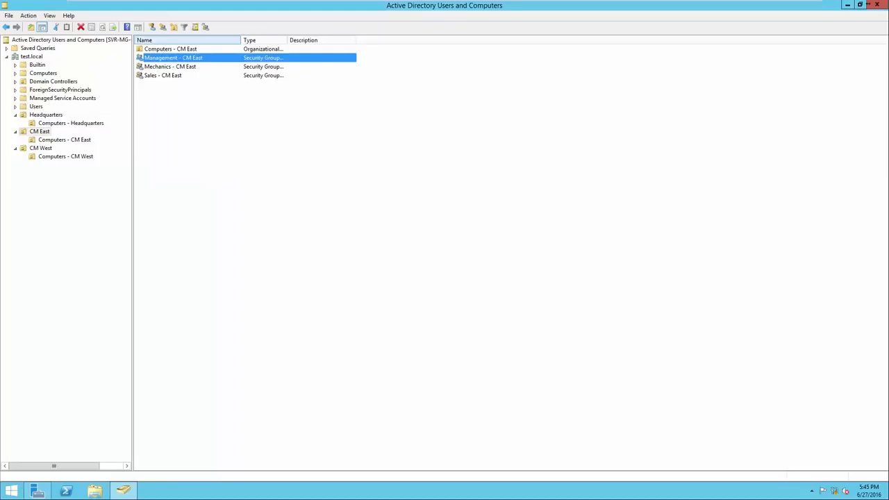
{"action": "left_click_drag", "start_coordinate": [240, 39], "coordinate": [274, 39]}
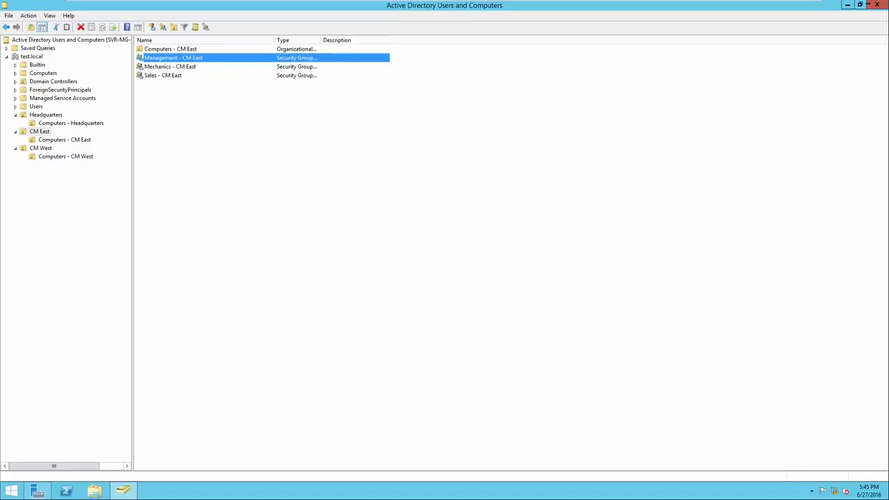
Create a global security group named "Sales - CM West" inside the CM West organizational unit.
{"action": "left_click", "coordinate": [40, 148]}
{"action": "right_click", "coordinate": [150, 128]}
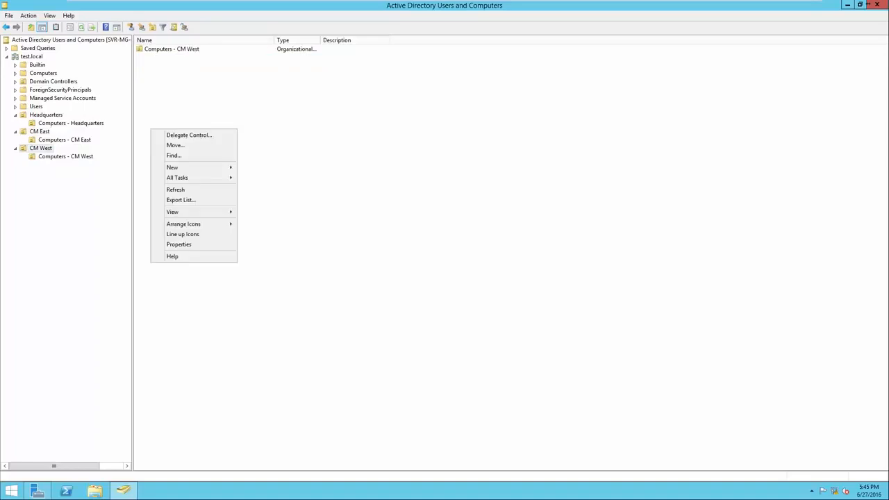
{"action": "mouse_move", "coordinate": [174, 168]}
{"action": "left_click", "coordinate": [259, 187]}
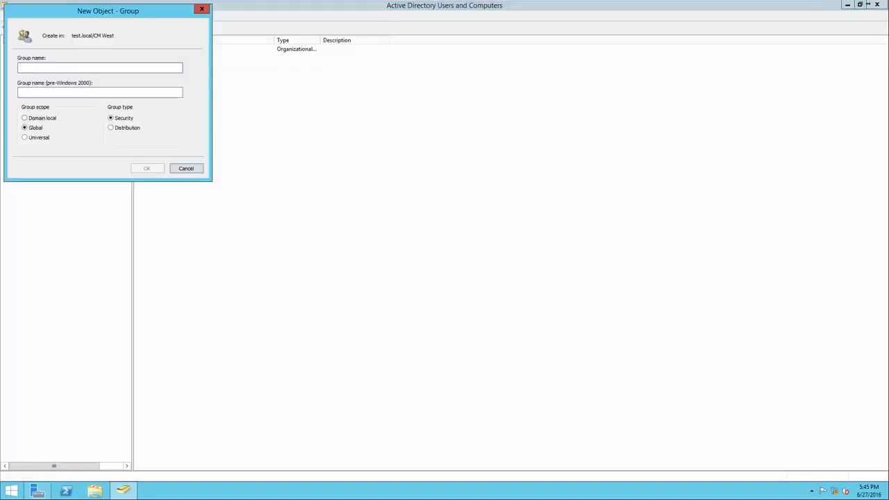
{"action": "type", "text": "Sales"}
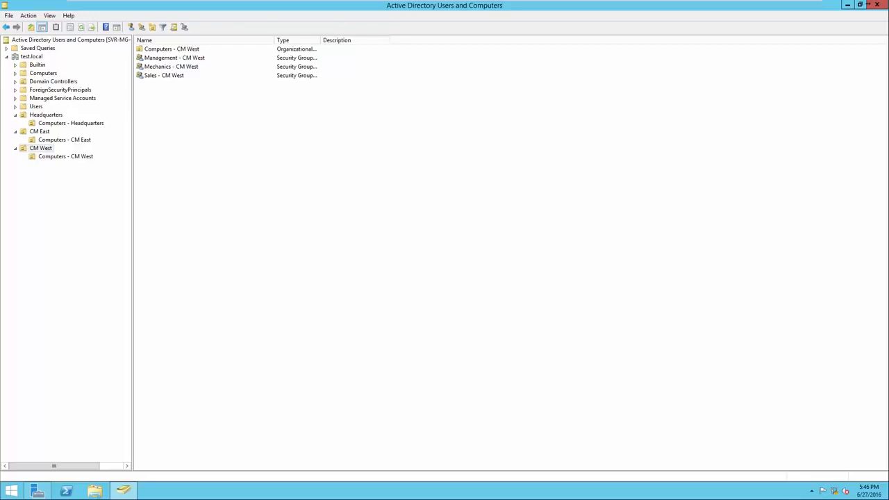
Start a new user account in the Headquarters organizational unit and fill in the user's first name, last name and logon name.
{"action": "left_click", "coordinate": [46, 114]}
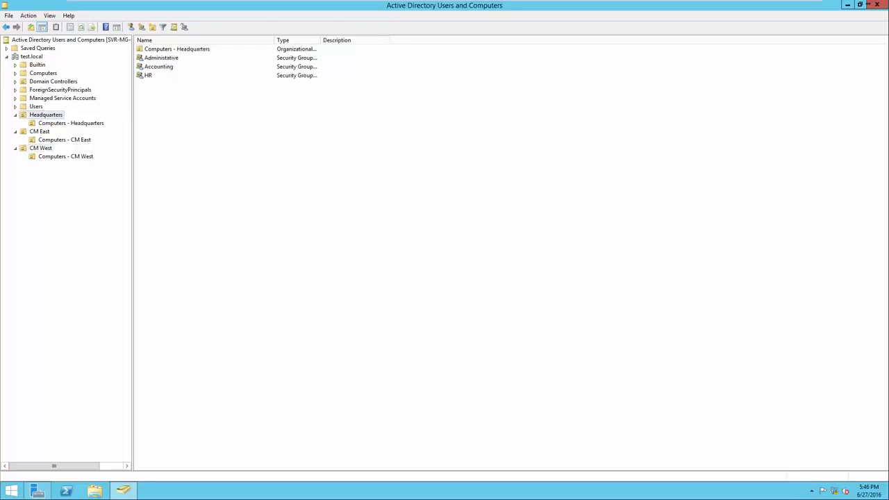
{"action": "right_click", "coordinate": [180, 115]}
{"action": "mouse_move", "coordinate": [209, 153]}
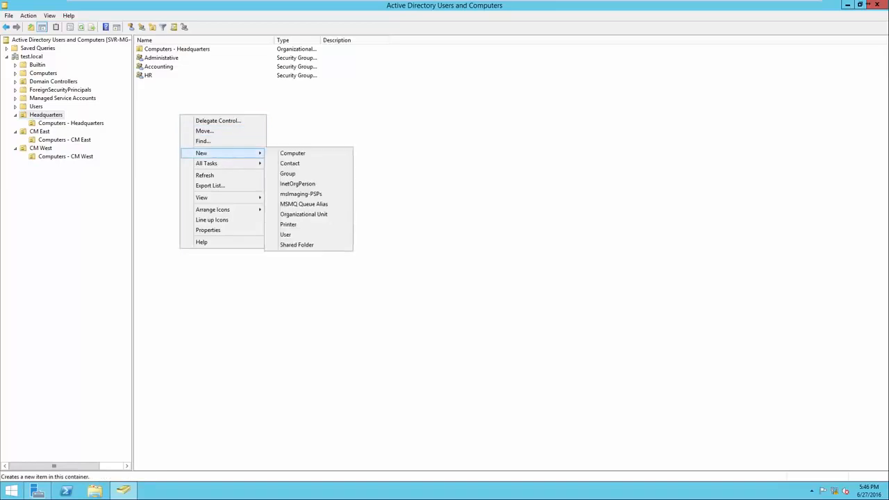
{"action": "left_click", "coordinate": [286, 234]}
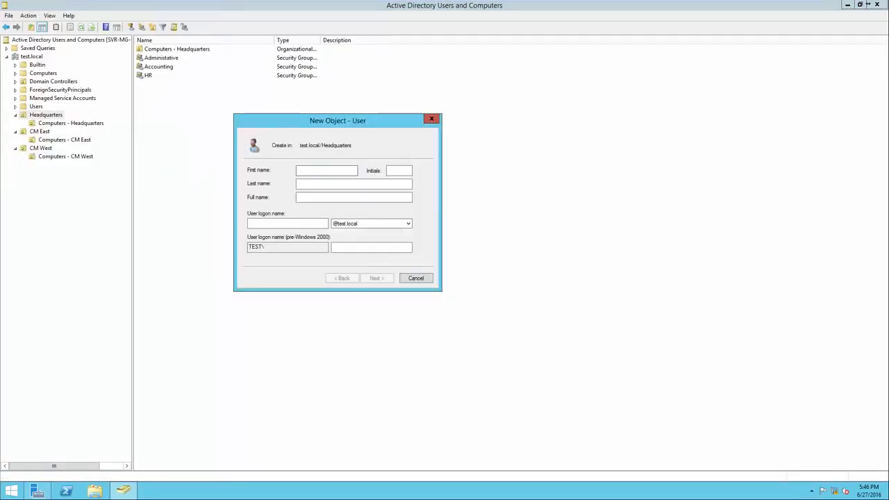
{"action": "key", "text": "Tab"}
{"action": "key", "text": "Tab"}
{"action": "key", "text": "Tab"}
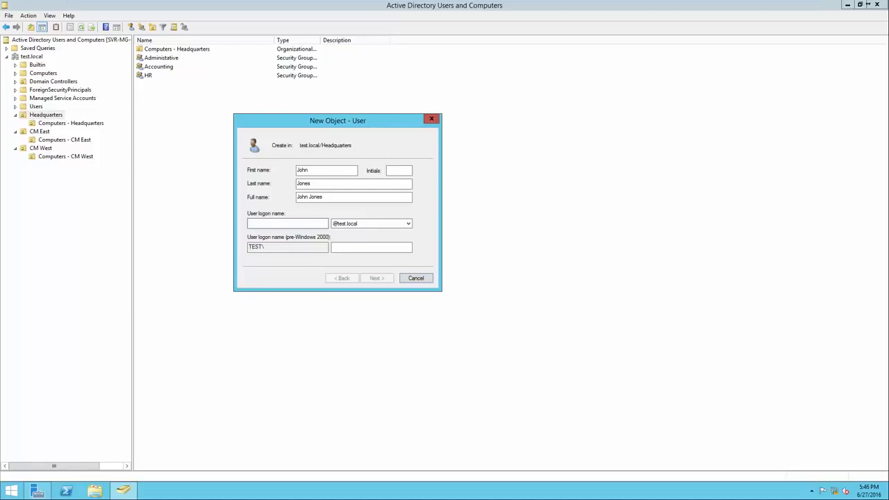
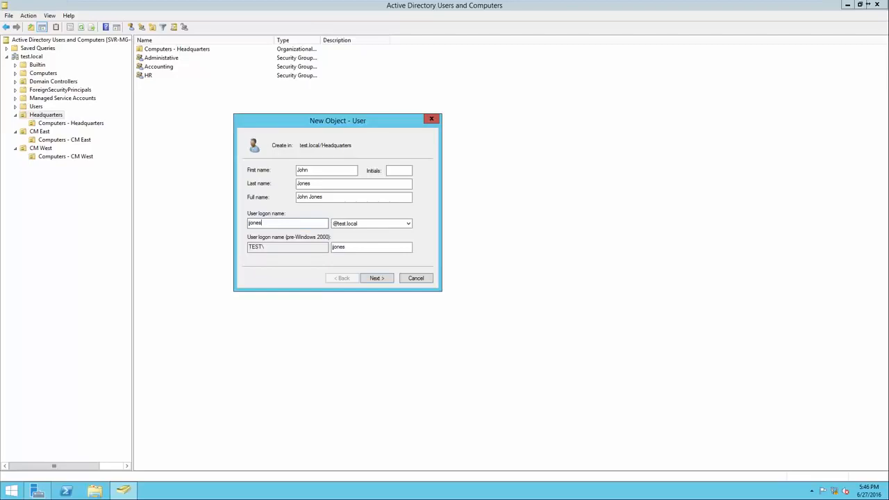
{"action": "key", "text": "Return"}
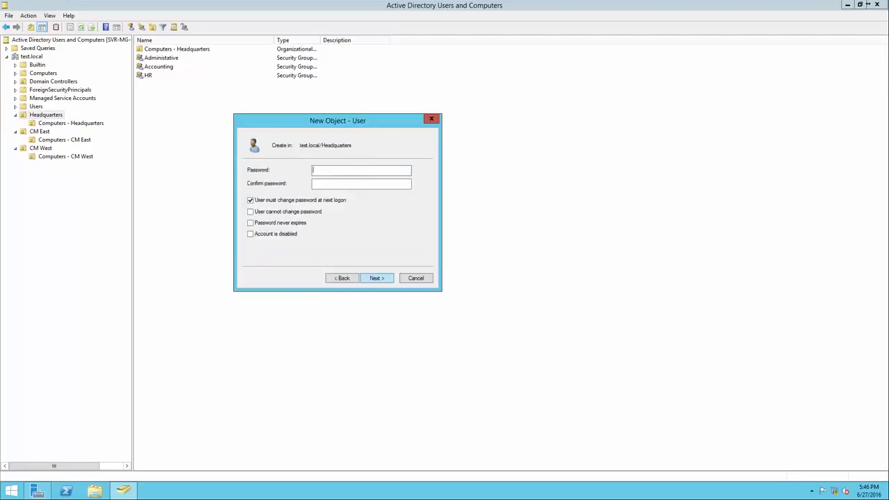
Enter and confirm the new Headquarters user's account password, keep the password change at next logon required, and finish creating the account.
{"action": "type", "text": "Pa$$w0rdPa$$w0rd"}
{"action": "left_click_drag", "start_coordinate": [341, 184], "coordinate": [312, 184]}
{"action": "left_click", "coordinate": [348, 184]}
{"action": "key", "text": "Return"}
{"action": "key", "text": "Return"}
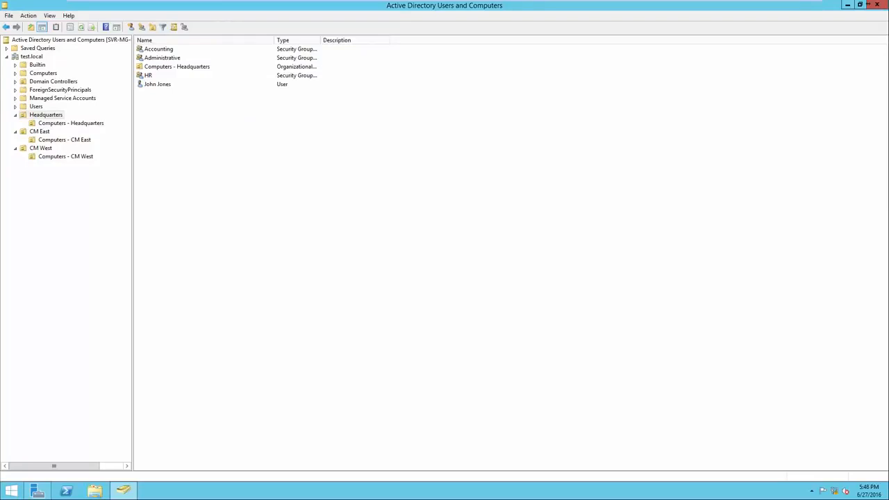
Add the new Headquarters user to the Administrative group, checking the group name against the test.local directory.
{"action": "left_click", "coordinate": [158, 84]}
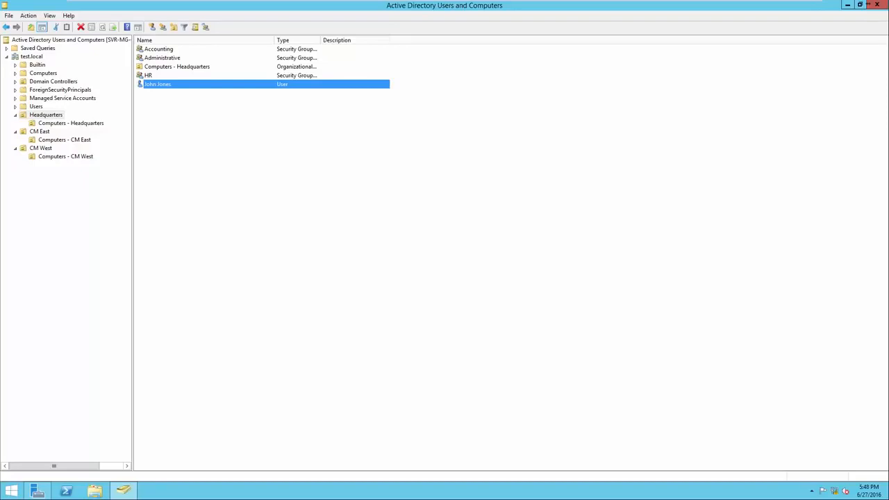
{"action": "right_click", "coordinate": [192, 84]}
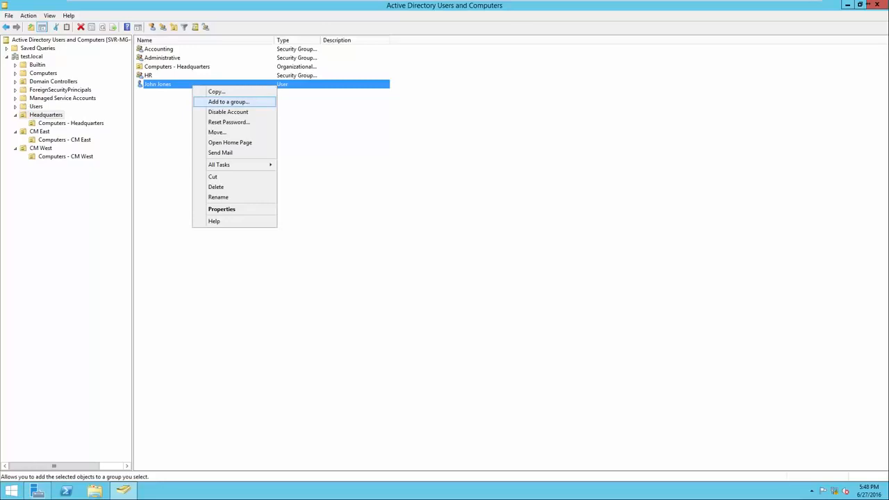
{"action": "left_click", "coordinate": [228, 101]}
{"action": "left_click_drag", "start_coordinate": [108, 18], "coordinate": [413, 136]}
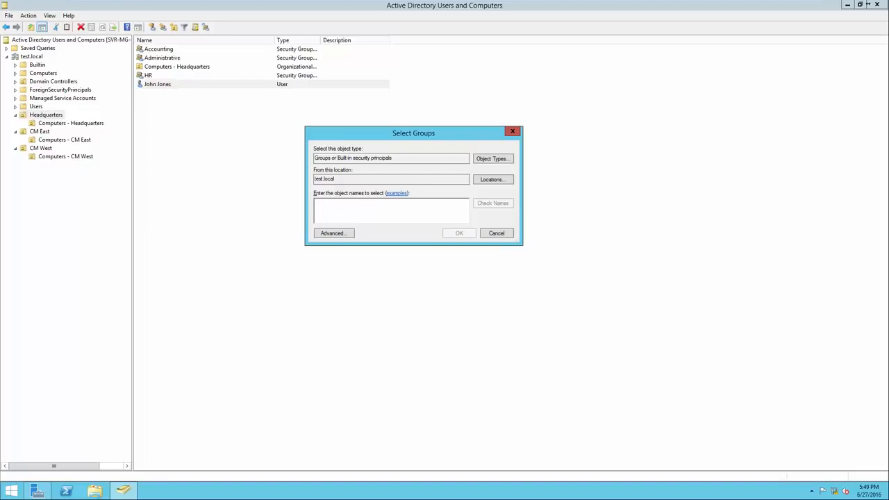
{"action": "left_click_drag", "start_coordinate": [465, 157], "coordinate": [314, 179]}
{"action": "left_click", "coordinate": [336, 178]}
{"action": "type", "text": "Administrative"}
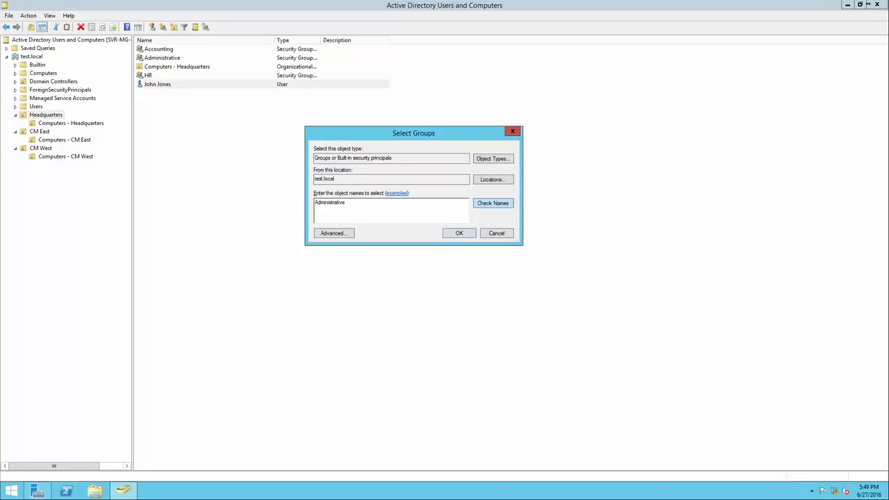
{"action": "left_click", "coordinate": [493, 203]}
{"action": "left_click", "coordinate": [331, 203]}
{"action": "left_click", "coordinate": [348, 203]}
{"action": "key", "text": "Return"}
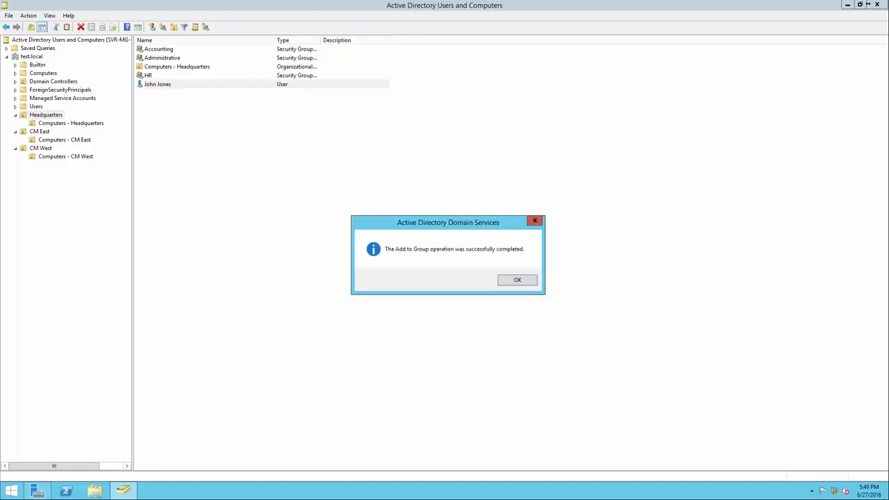
{"action": "key", "text": "Return"}
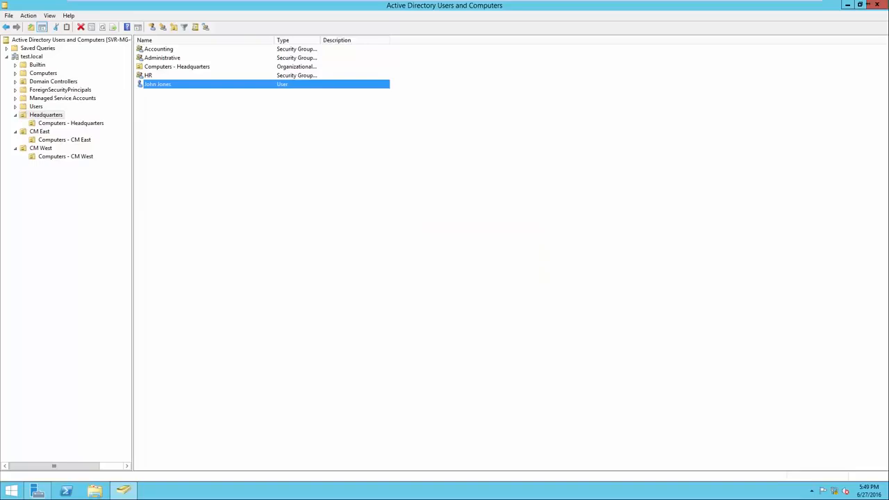
Review the member list in the Administrative group's properties.
{"action": "right_click", "coordinate": [170, 59]}
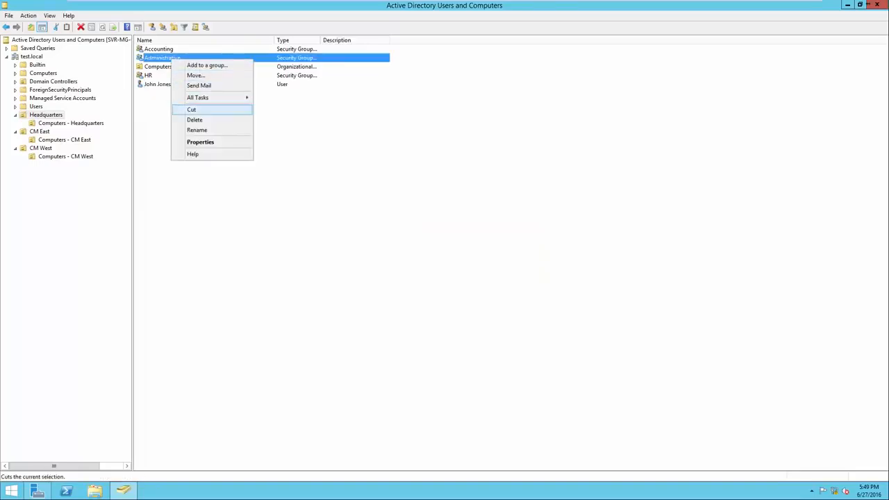
{"action": "left_click", "coordinate": [200, 142]}
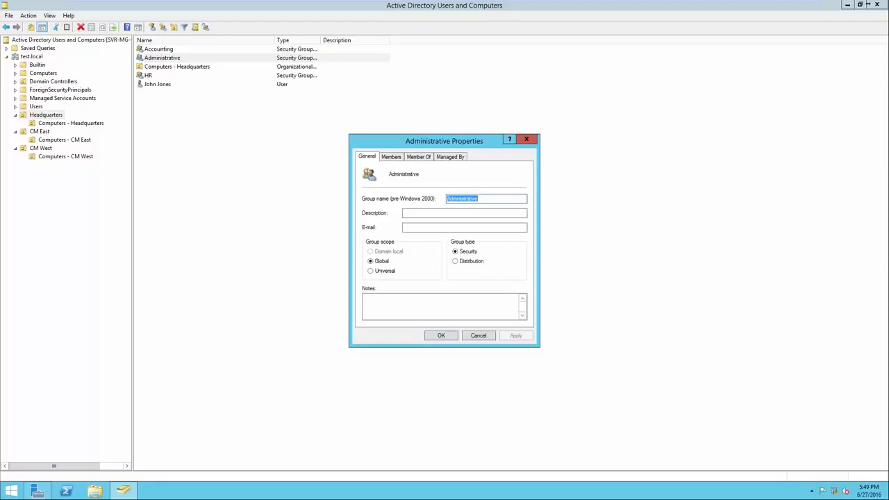
{"action": "left_click", "coordinate": [391, 157]}
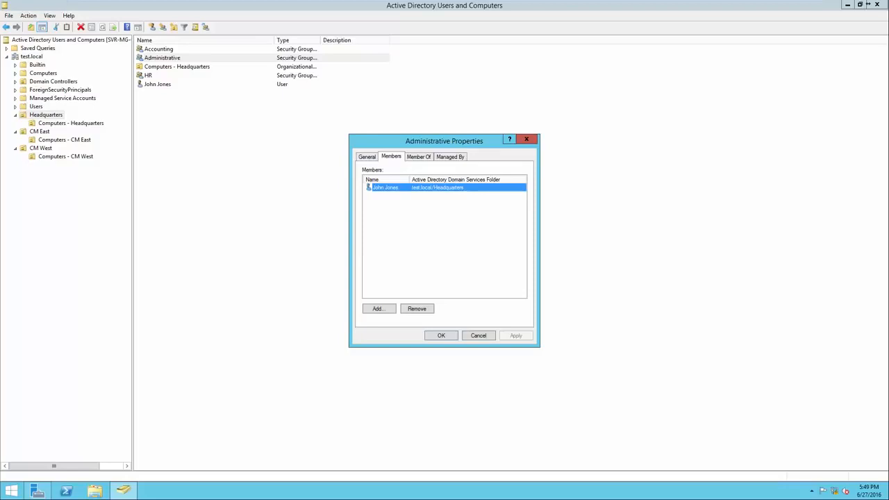
{"action": "key", "text": "Return"}
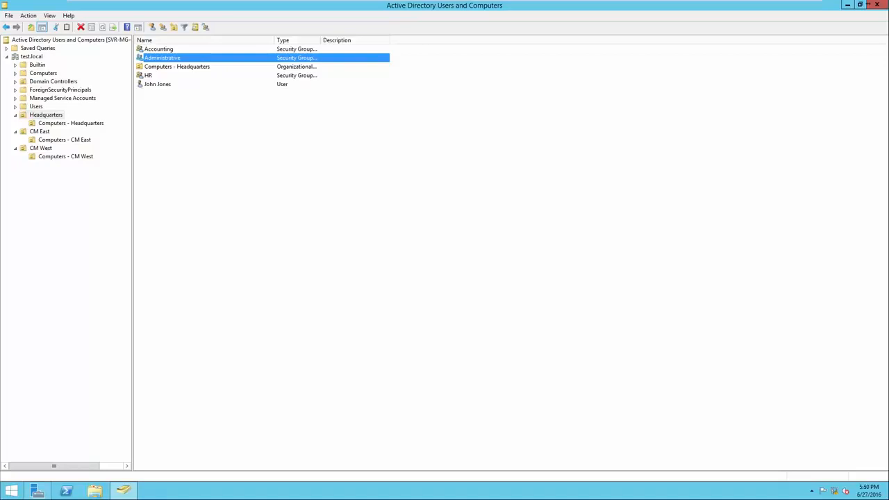
{"action": "left_click", "coordinate": [158, 84]}
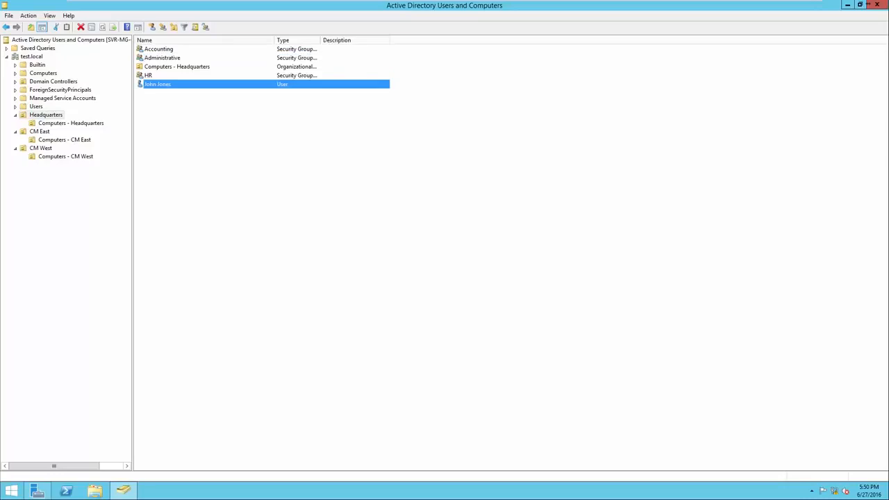
{"action": "left_click", "coordinate": [162, 57]}
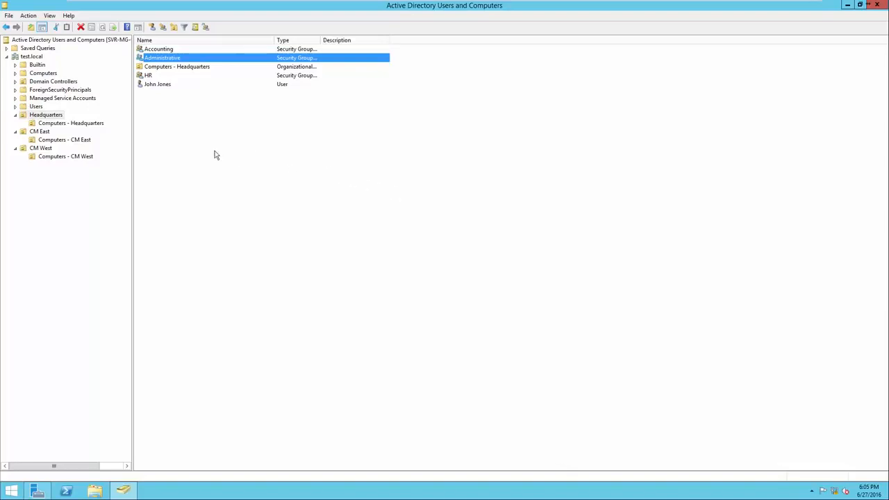
Start a new user account in the CM East organizational unit and fill in the user's first name, last name and logon name.
{"action": "left_click", "coordinate": [39, 132]}
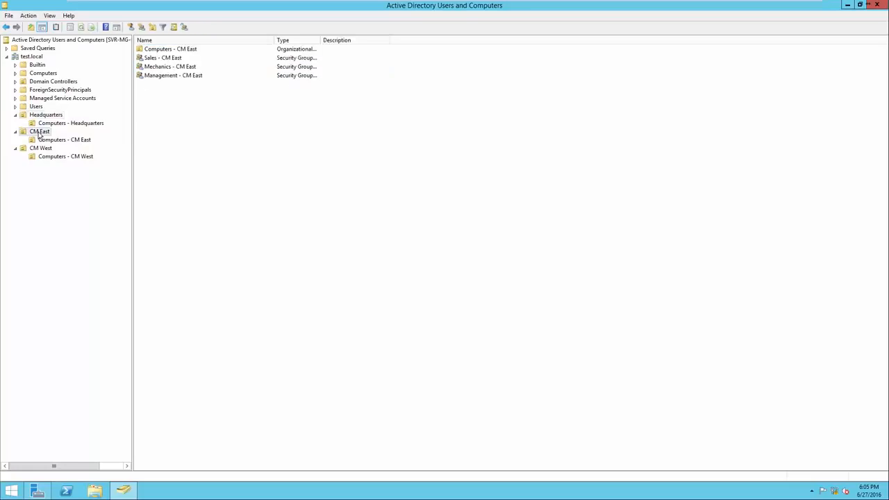
{"action": "right_click", "coordinate": [160, 137]}
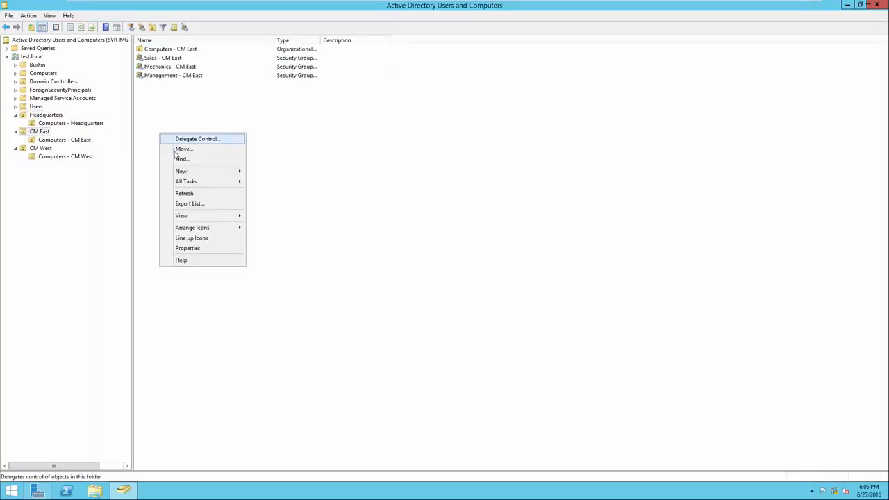
{"action": "mouse_move", "coordinate": [179, 171]}
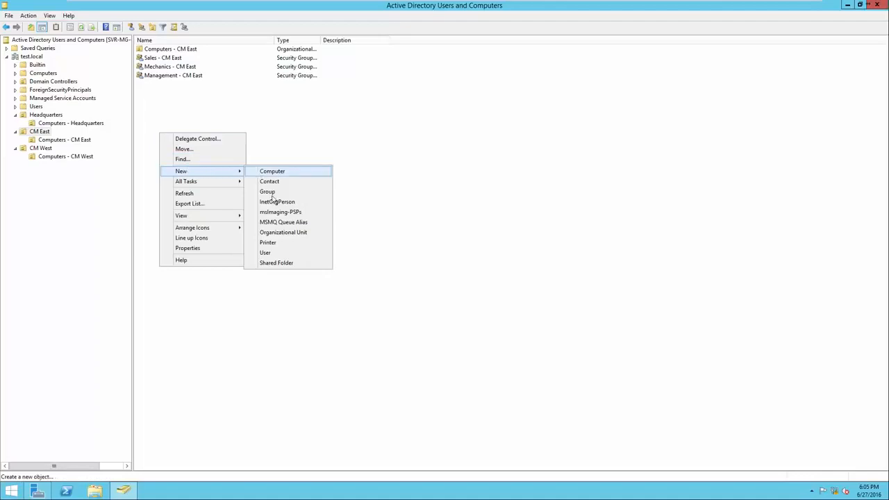
{"action": "left_click", "coordinate": [280, 255]}
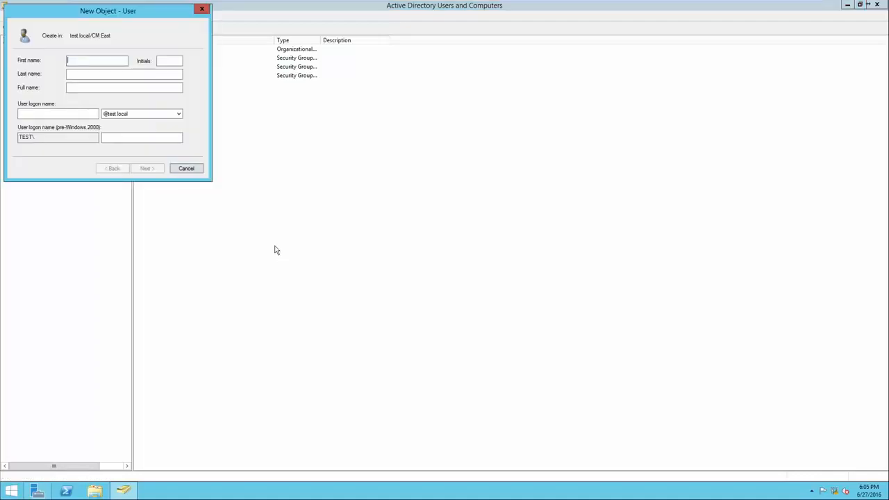
{"action": "left_click_drag", "start_coordinate": [117, 14], "coordinate": [395, 151]}
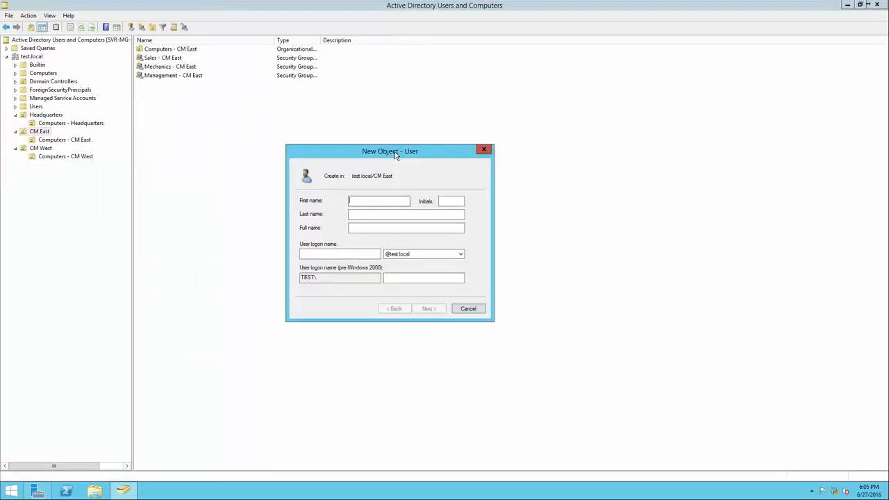
{"action": "key", "text": "Tab"}
{"action": "left_click", "coordinate": [325, 254]}
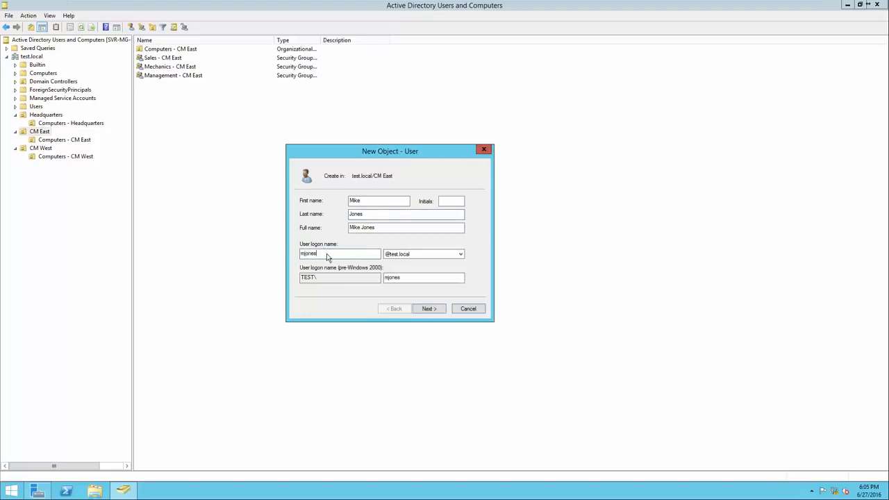
{"action": "left_click", "coordinate": [427, 309]}
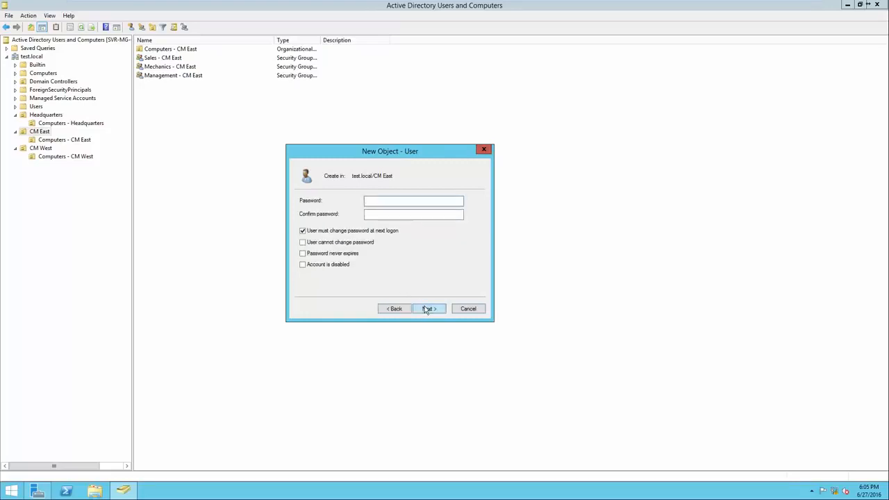
Enter and confirm the new CM East user's account password, keep the password change at next logon required, and finish creating the account.
{"action": "type", "text": "Pa$$w0rd"}
{"action": "key", "text": "Tab"}
{"action": "type", "text": "Pa$$w0rd"}
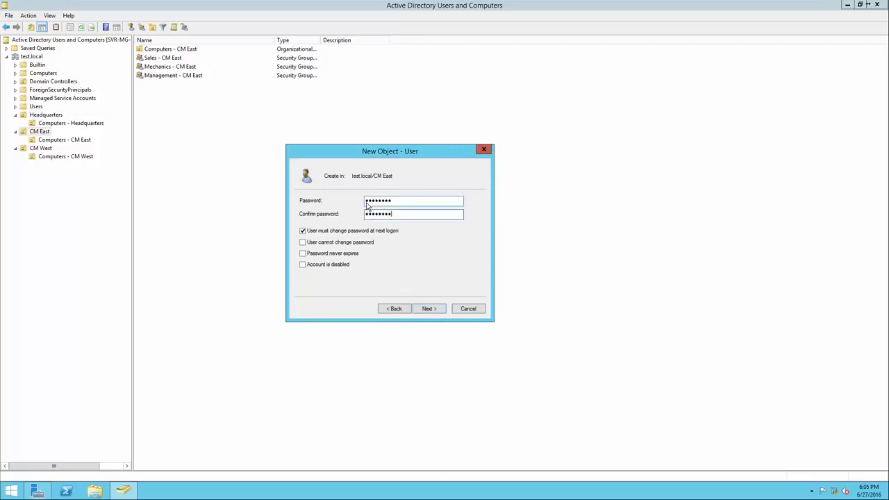
{"action": "left_click", "coordinate": [427, 309]}
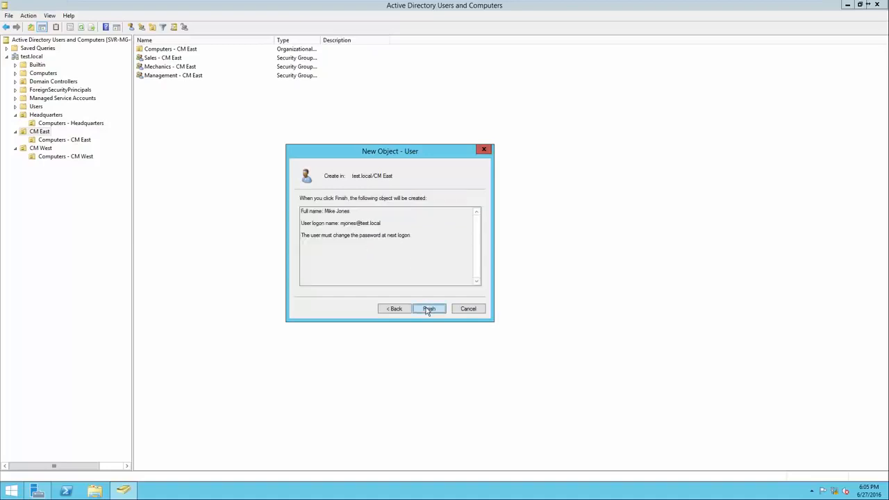
{"action": "left_click", "coordinate": [426, 307]}
{"action": "left_click", "coordinate": [426, 310]}
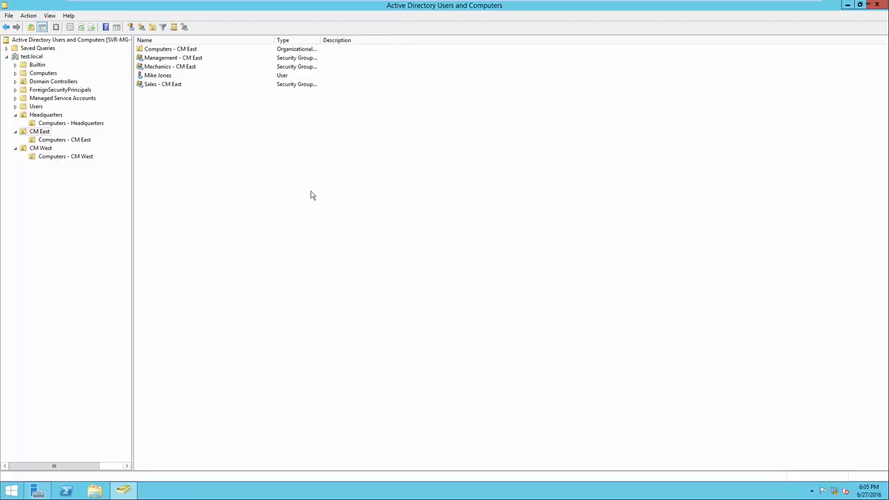
Add the new CM East user to the Mechanics - CM East group, choosing it from the groups in test.local that match "Mechanics".
{"action": "left_click", "coordinate": [171, 78]}
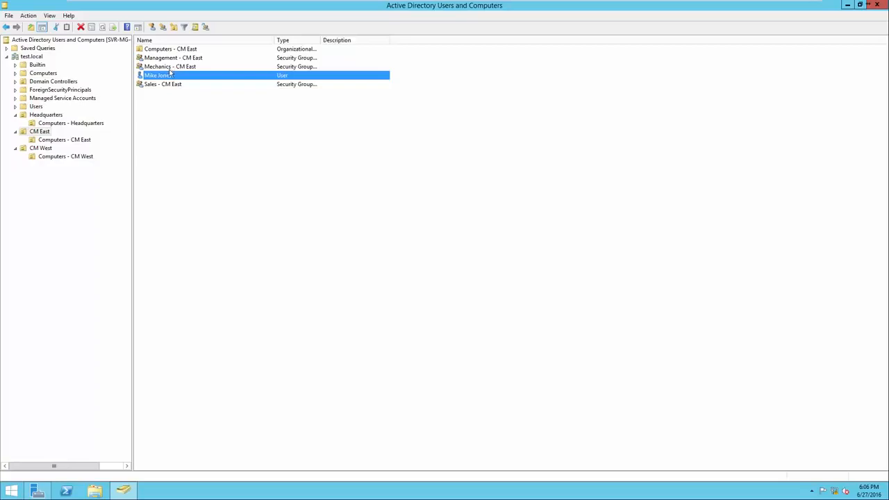
{"action": "right_click", "coordinate": [167, 78]}
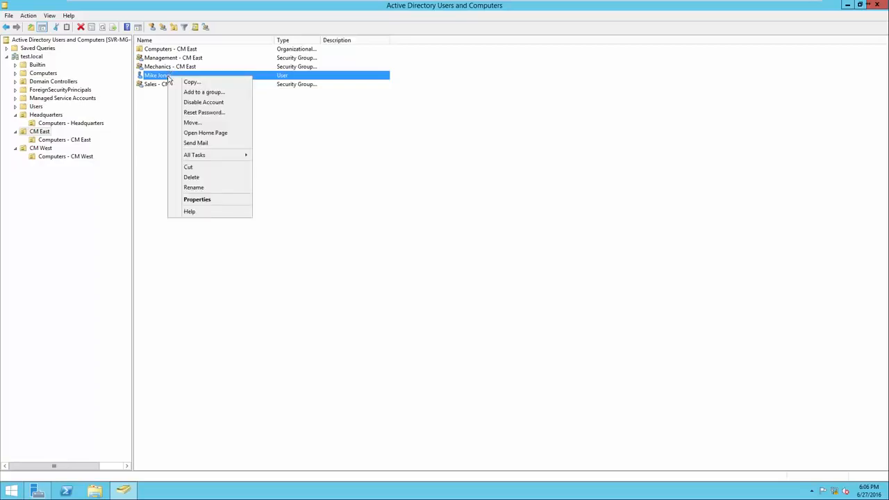
{"action": "left_click", "coordinate": [178, 93]}
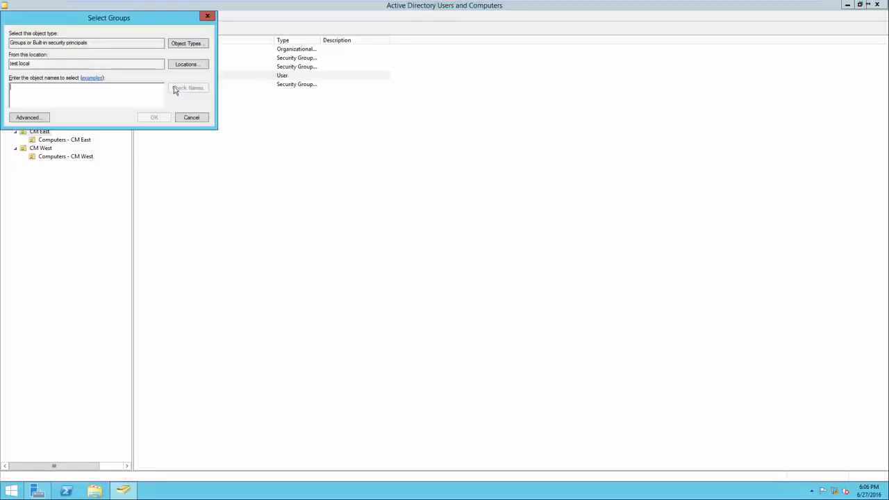
{"action": "left_click_drag", "start_coordinate": [123, 19], "coordinate": [345, 138]}
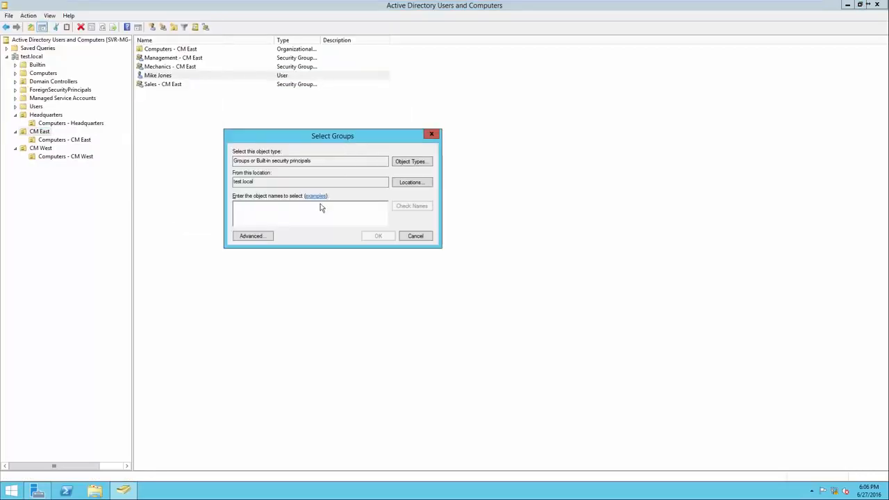
{"action": "type", "text": "Mechanics"}
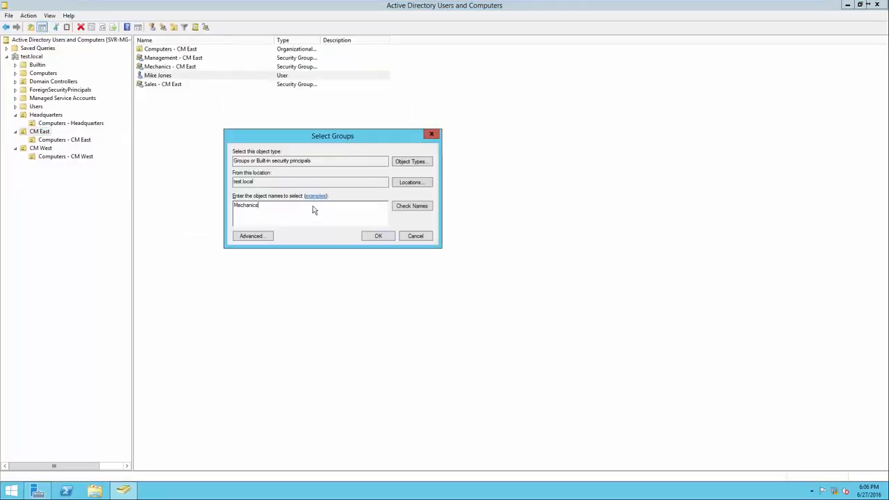
{"action": "left_click", "coordinate": [410, 208]}
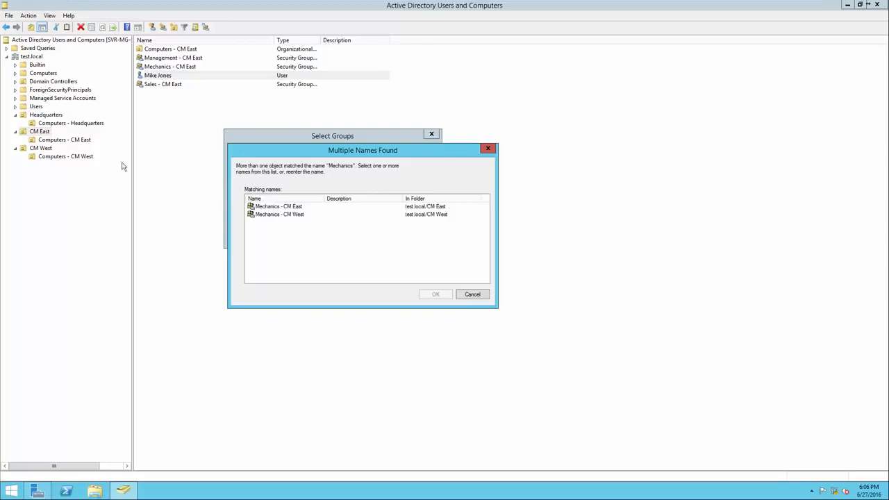
{"action": "left_click", "coordinate": [279, 207]}
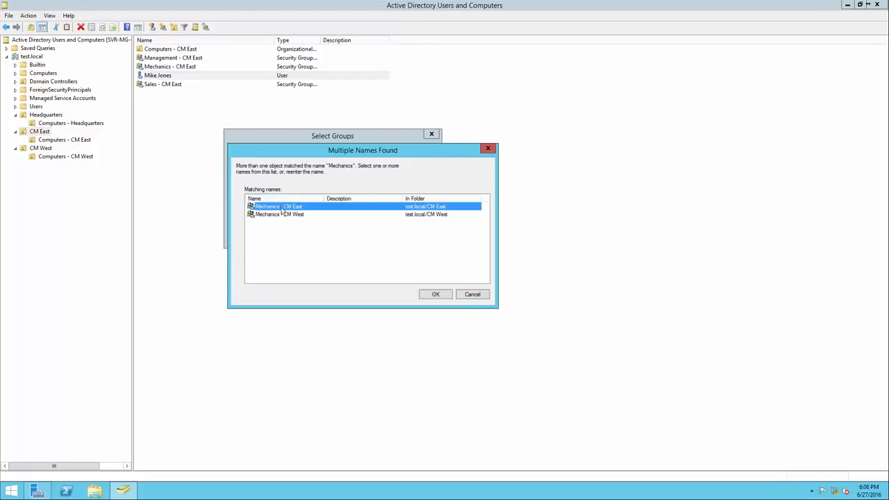
{"action": "left_click", "coordinate": [430, 297]}
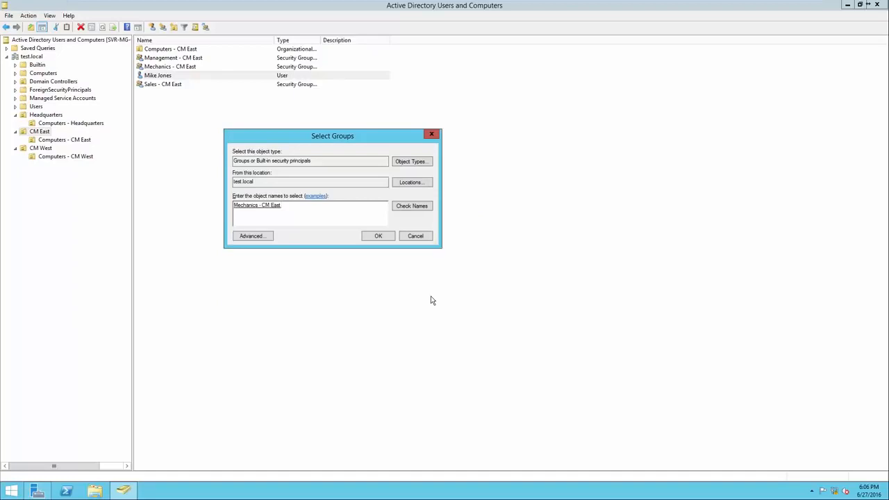
{"action": "left_click", "coordinate": [379, 236]}
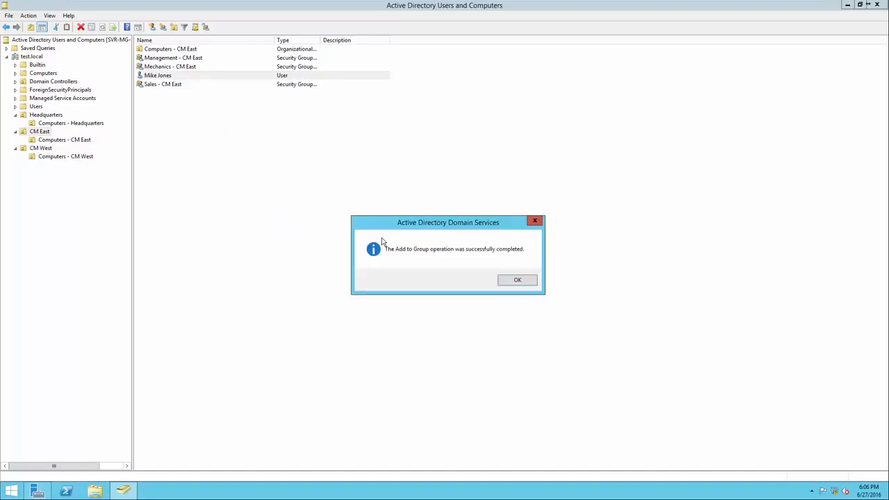
{"action": "left_click", "coordinate": [517, 280]}
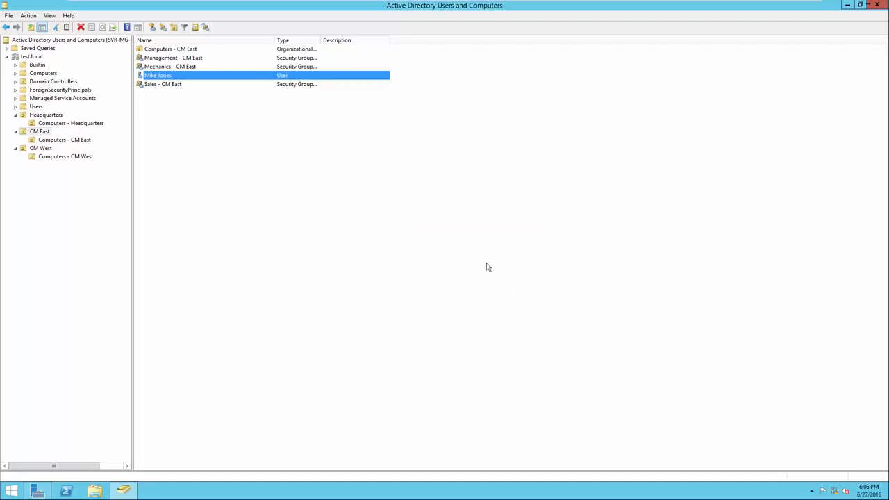
Review the member list in the Mechanics - CM East group's properties.
{"action": "right_click", "coordinate": [200, 67]}
{"action": "left_click", "coordinate": [245, 154]}
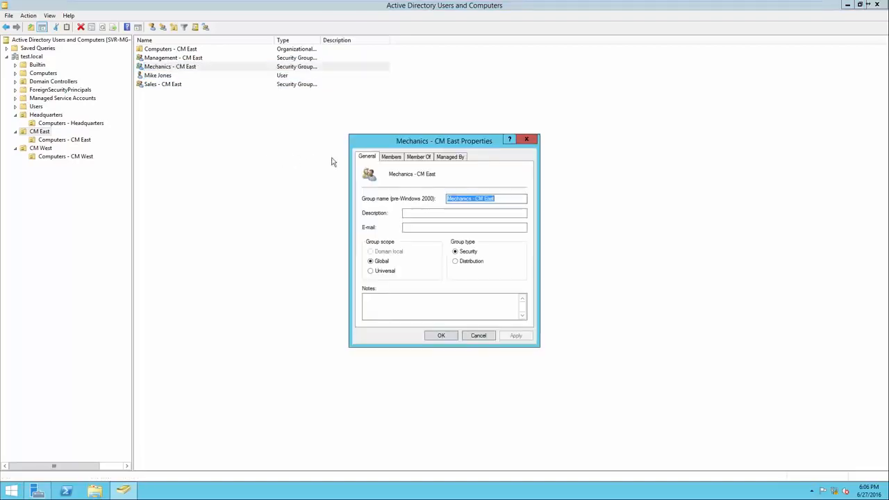
{"action": "left_click", "coordinate": [391, 157]}
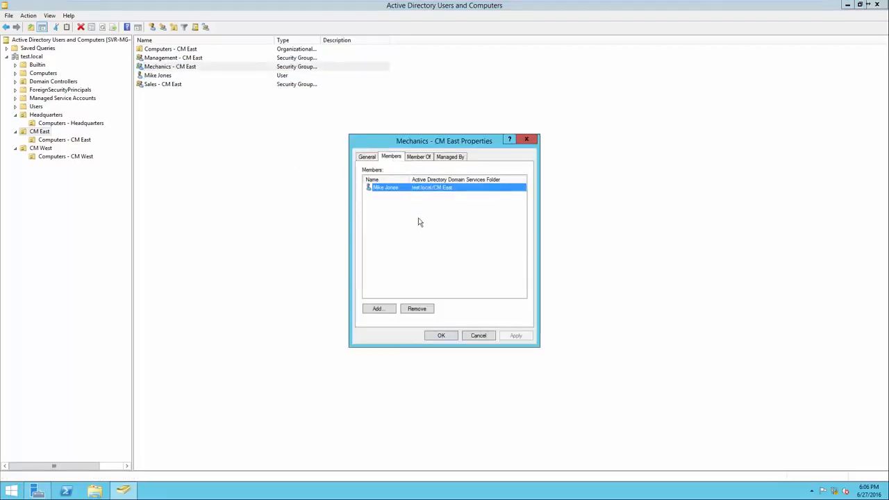
{"action": "left_click", "coordinate": [444, 336]}
{"action": "left_click", "coordinate": [195, 93]}
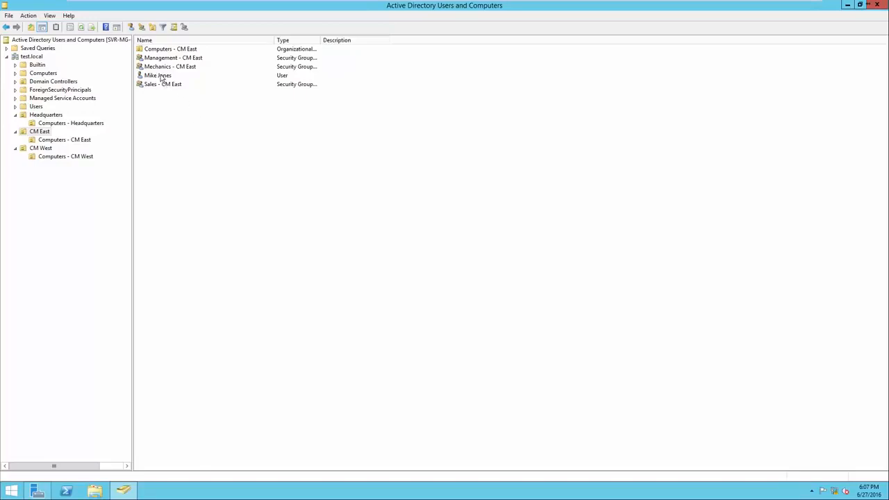
Open the Sales - CM East group's member list and start adding a member.
{"action": "left_click", "coordinate": [162, 76]}
{"action": "left_click", "coordinate": [175, 84]}
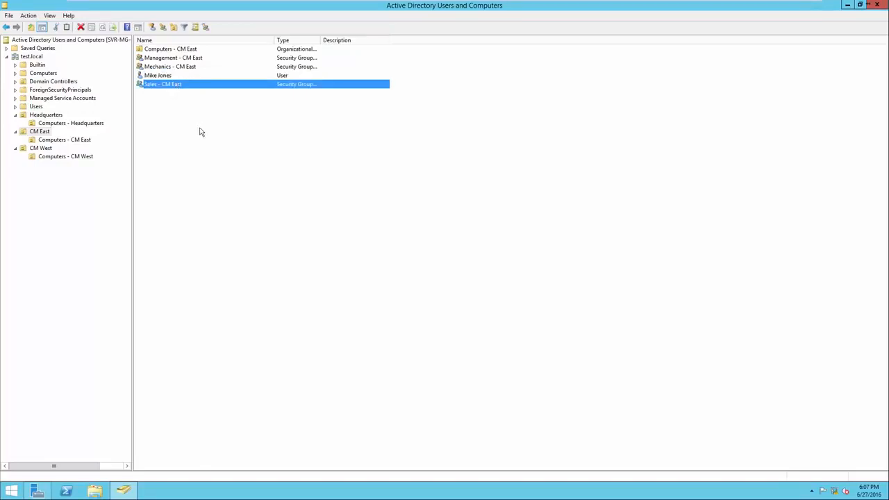
{"action": "right_click", "coordinate": [177, 86]}
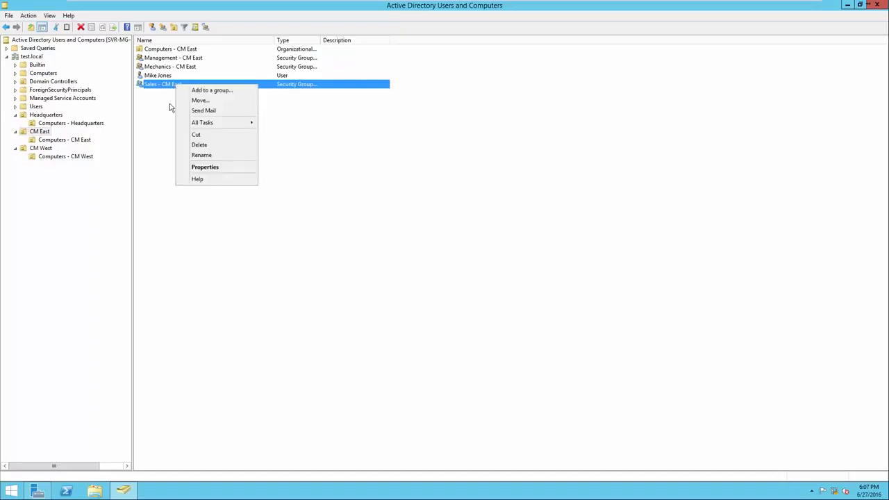
{"action": "left_click", "coordinate": [195, 170]}
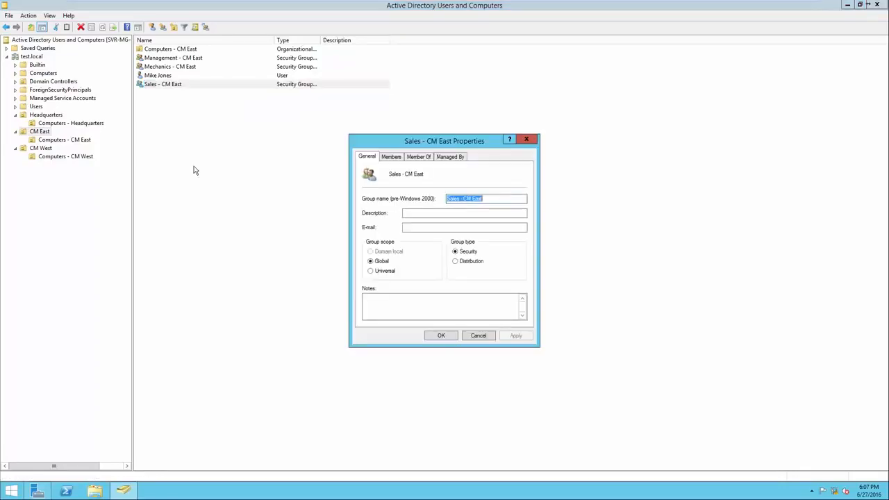
{"action": "type", "text": "4"}
{"action": "left_click", "coordinate": [391, 160]}
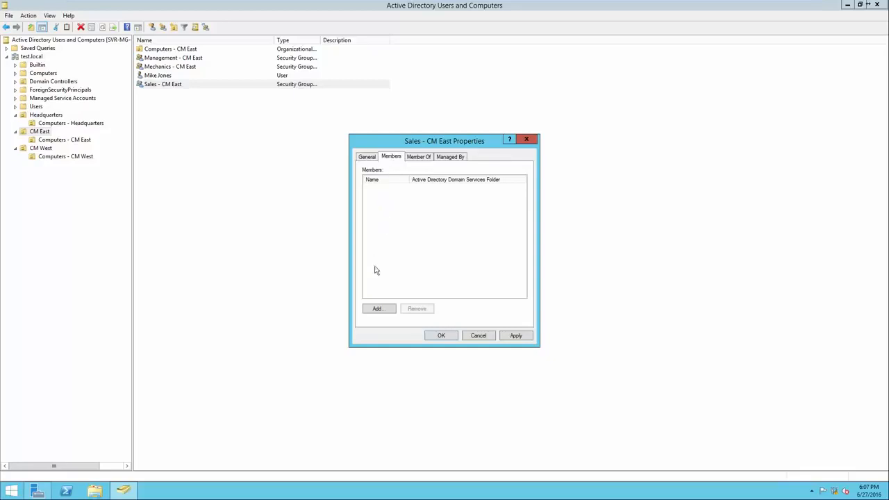
{"action": "left_click", "coordinate": [378, 308]}
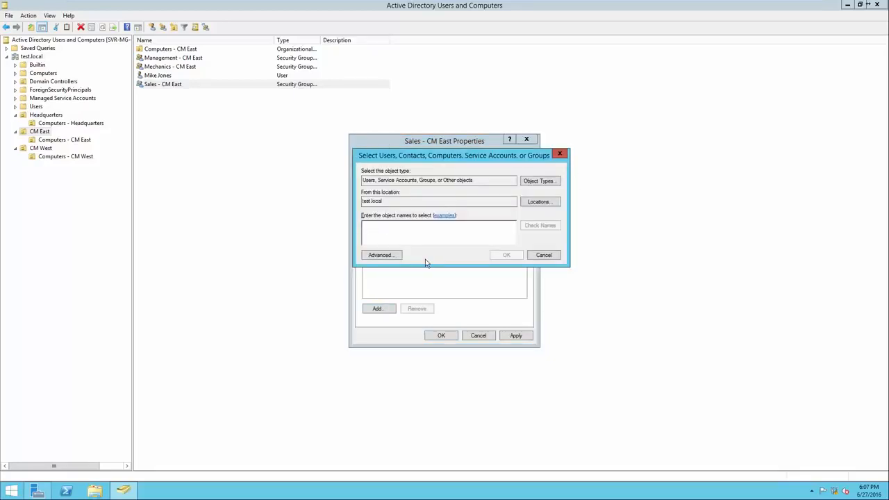
Enter the CM East user's name as the new Sales - CM East member, check it against test.local, and save the membership.
{"action": "left_click_drag", "start_coordinate": [473, 182], "coordinate": [360, 205]}
{"action": "left_click", "coordinate": [396, 231]}
{"action": "type", "text": "mike"}
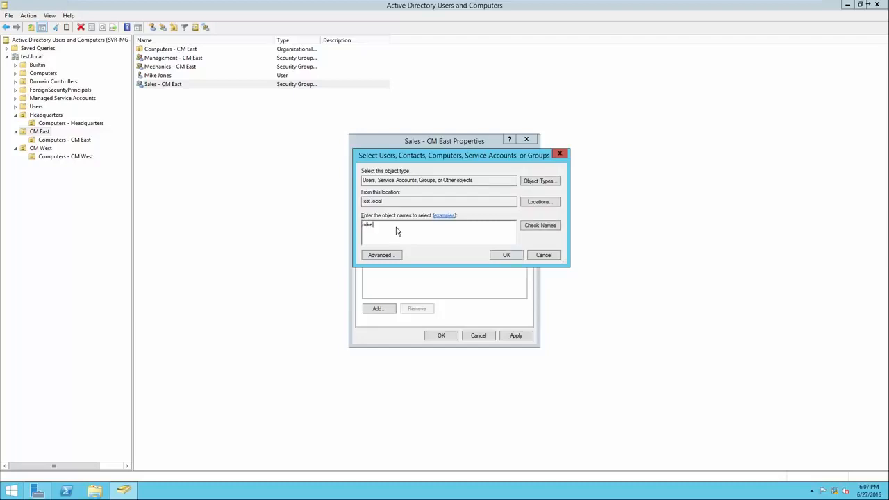
{"action": "left_click", "coordinate": [540, 227]}
{"action": "left_click_drag", "start_coordinate": [432, 230], "coordinate": [368, 228]}
{"action": "left_click", "coordinate": [422, 233]}
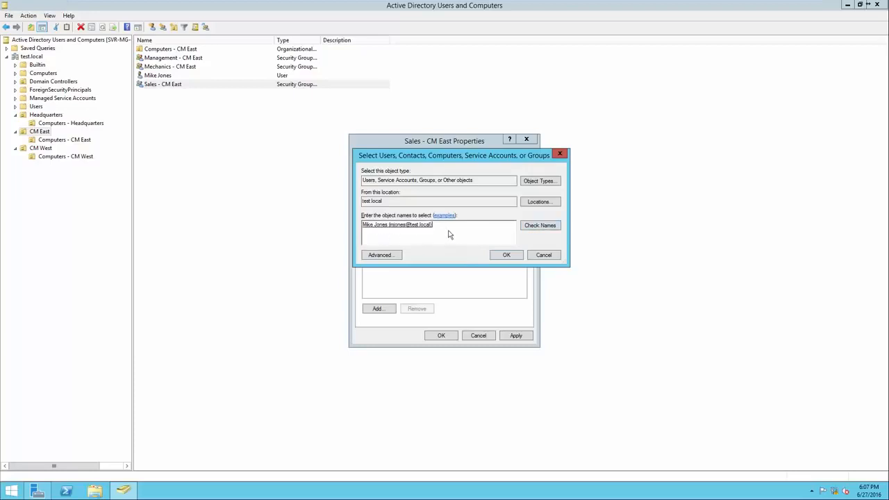
{"action": "left_click", "coordinate": [502, 256]}
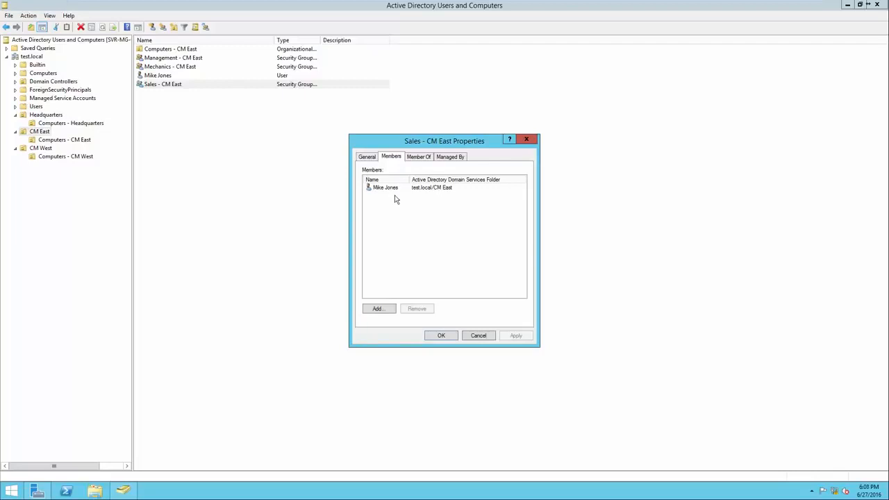
{"action": "left_click", "coordinate": [441, 335]}
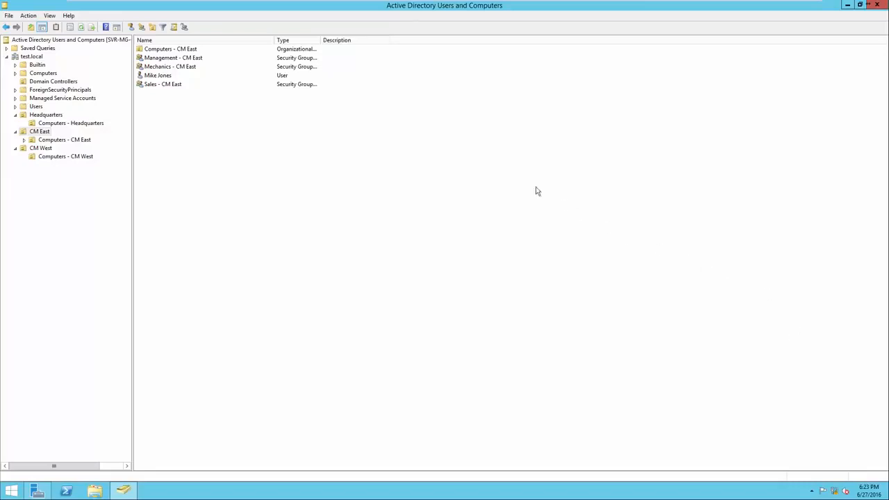
Move the CM East user account into the Headquarters organizational unit.
{"action": "left_click", "coordinate": [210, 77]}
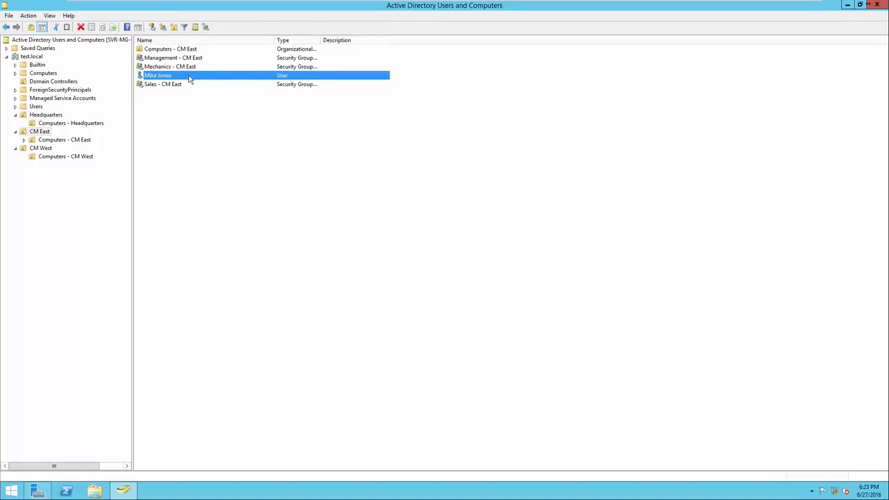
{"action": "right_click", "coordinate": [189, 79]}
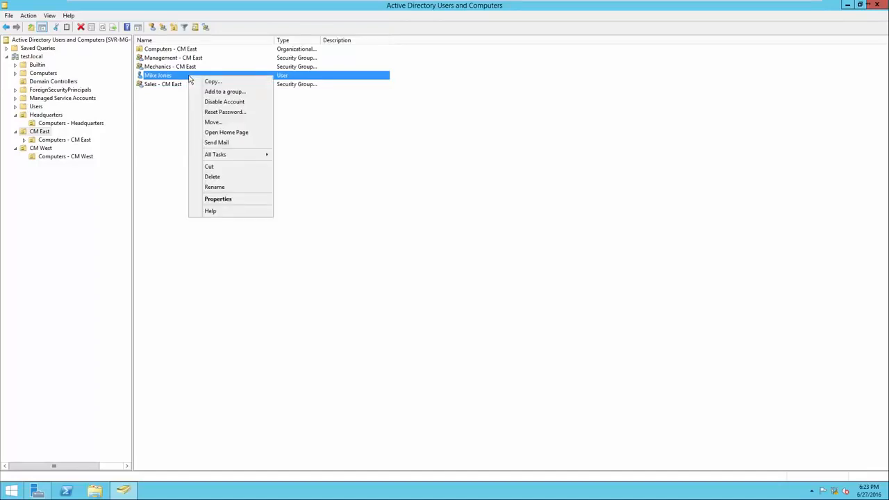
{"action": "left_click", "coordinate": [215, 122]}
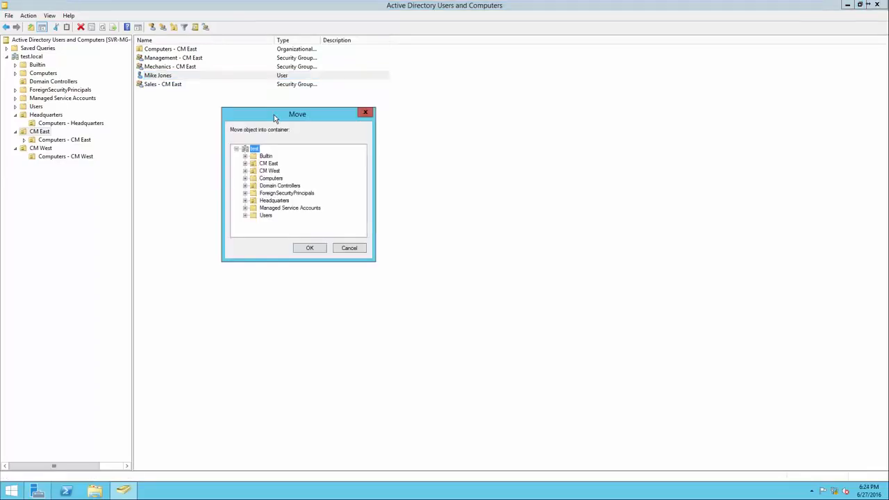
{"action": "left_click", "coordinate": [275, 201]}
{"action": "left_click", "coordinate": [310, 248]}
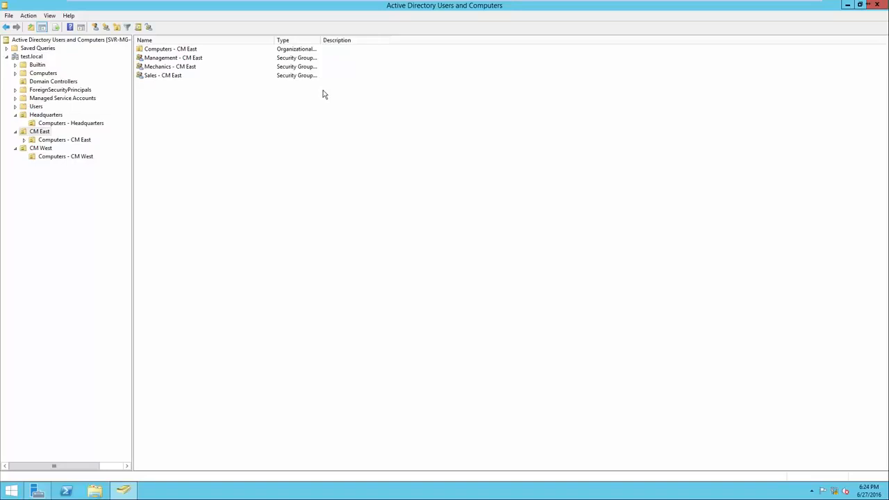
Remove the moved user in Headquarters from the Mechanics - CM East and Sales - CM East groups and save the account's properties.
{"action": "left_click", "coordinate": [43, 116]}
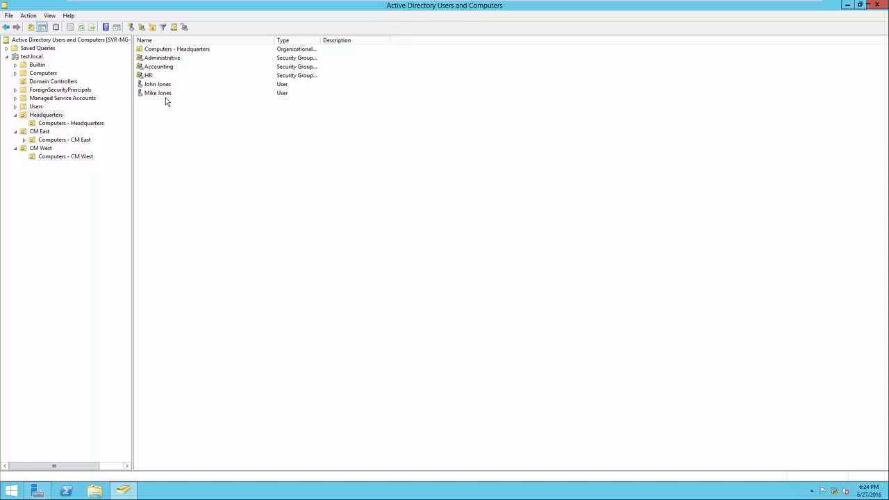
{"action": "right_click", "coordinate": [165, 99]}
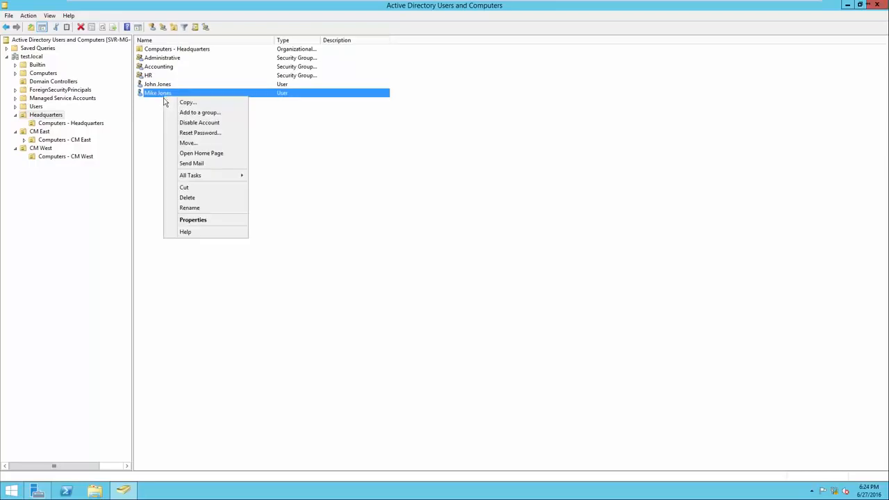
{"action": "left_click", "coordinate": [195, 221]}
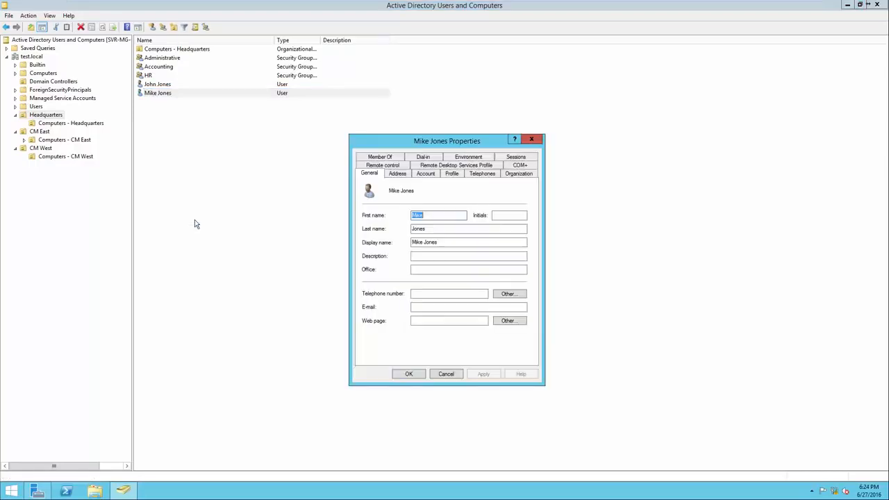
{"action": "left_click", "coordinate": [381, 157]}
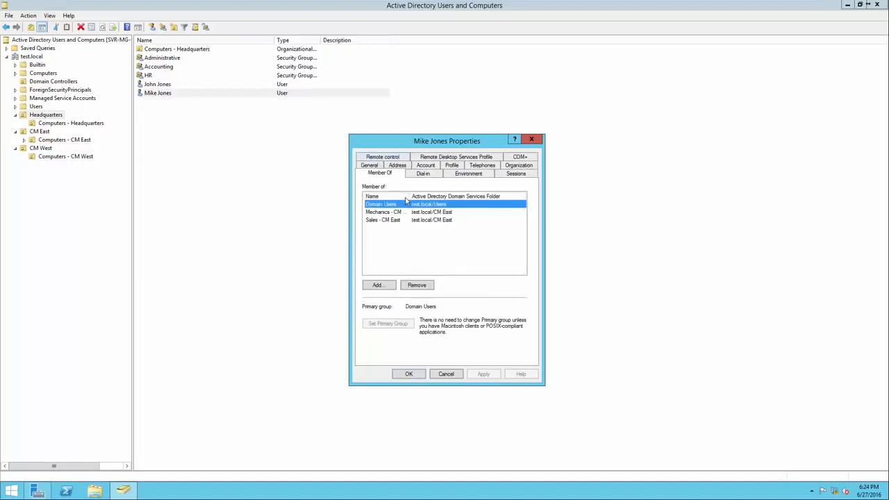
{"action": "left_click_drag", "start_coordinate": [425, 197], "coordinate": [473, 196]}
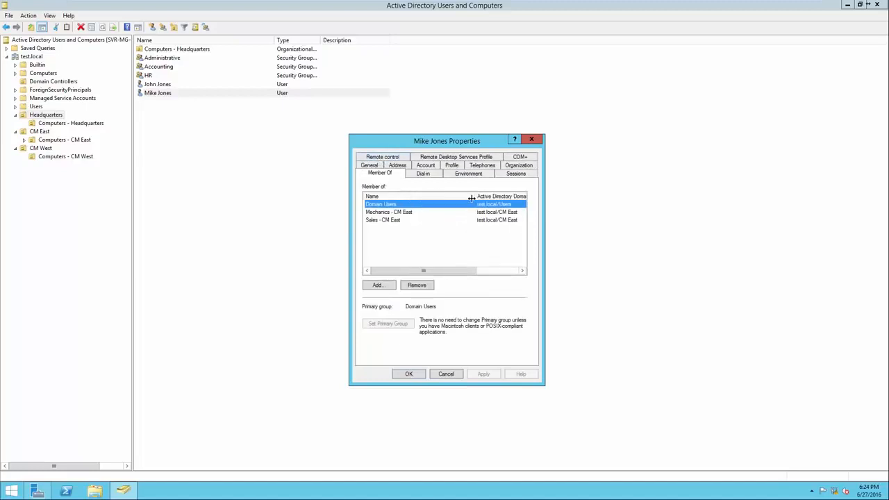
{"action": "left_click", "coordinate": [399, 214]}
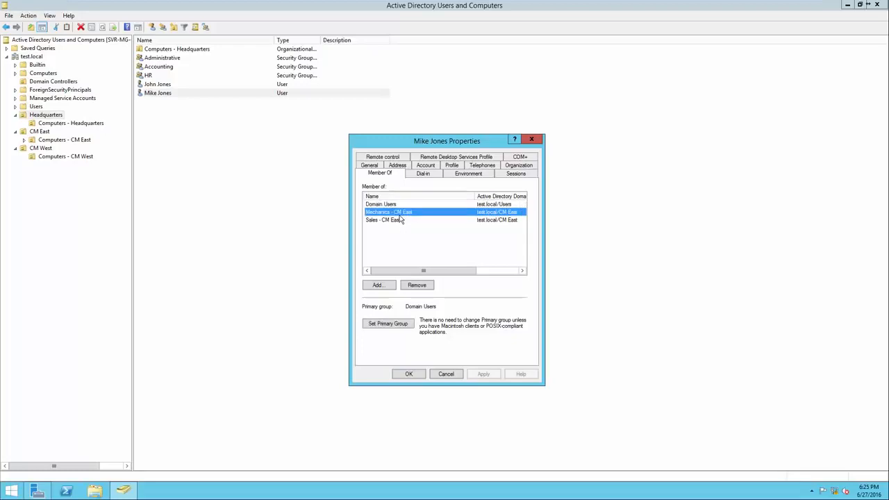
{"action": "left_click", "coordinate": [401, 219], "text": "ctrl"}
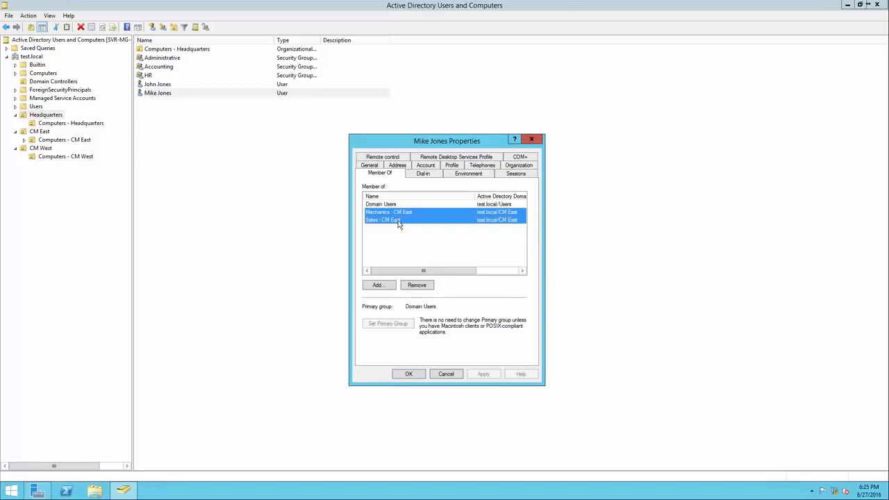
{"action": "left_click", "coordinate": [417, 285]}
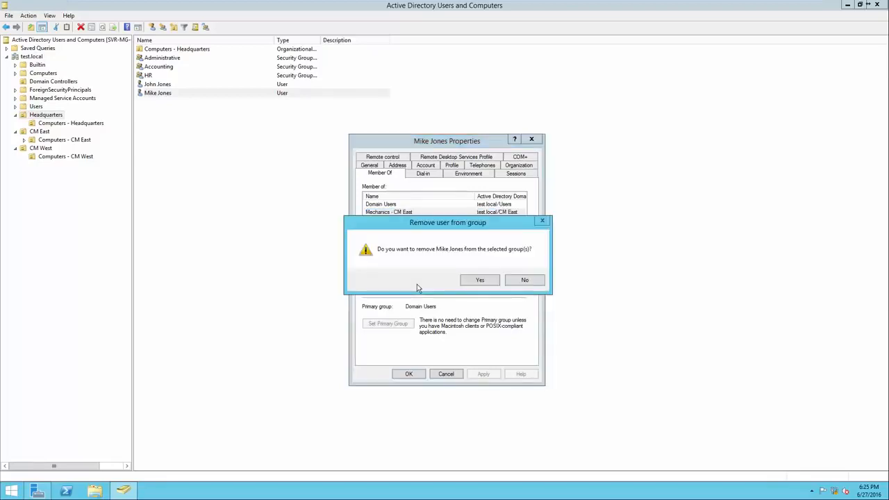
{"action": "left_click", "coordinate": [478, 280]}
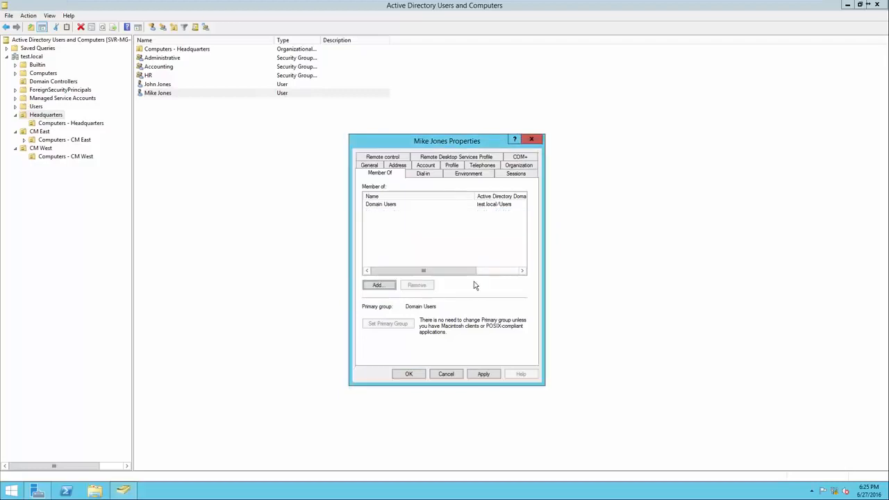
{"action": "left_click", "coordinate": [410, 374]}
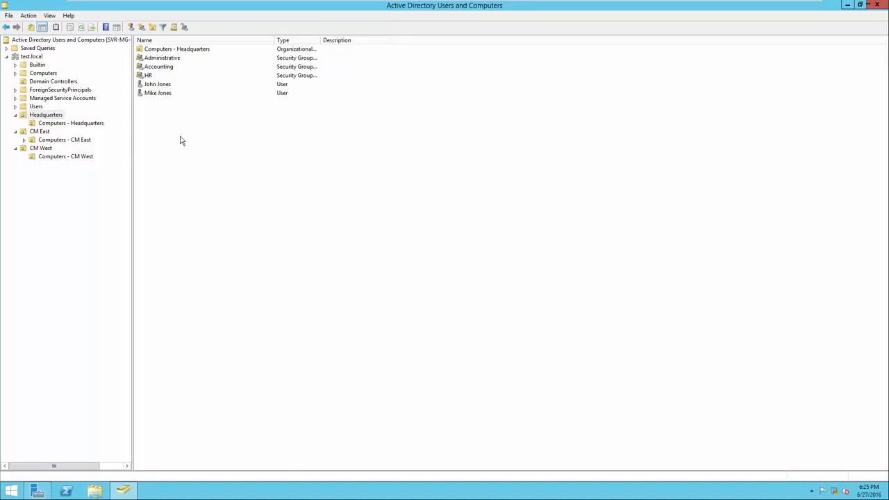
Disable the account of the user who was moved from CM East into Headquarters.
{"action": "right_click", "coordinate": [168, 99]}
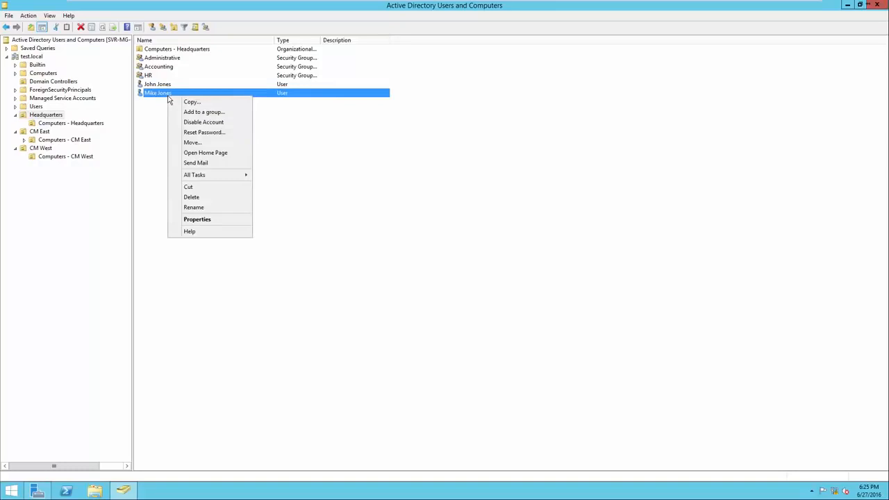
{"action": "left_click", "coordinate": [180, 124]}
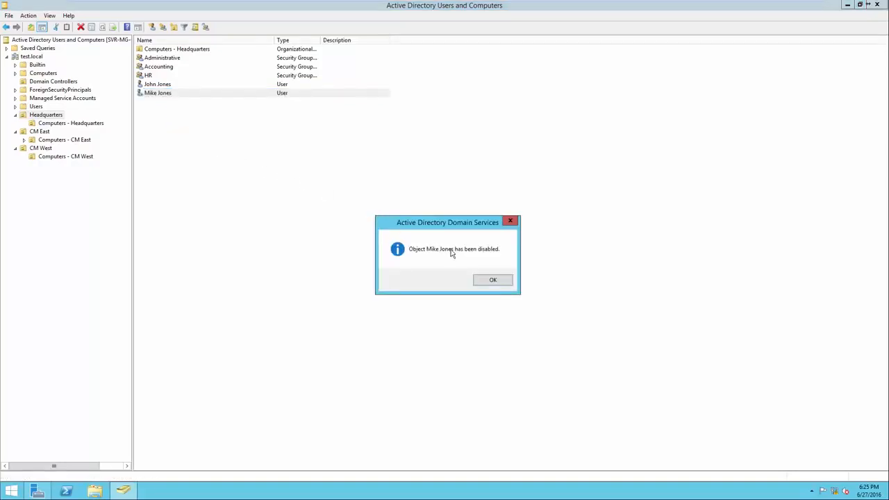
{"action": "left_click", "coordinate": [492, 281]}
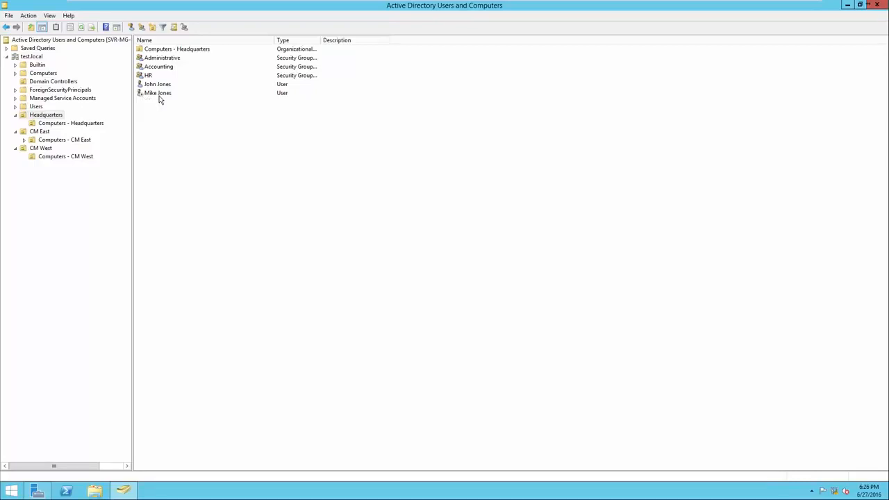
Re-enable the disabled user account in the Headquarters organizational unit.
{"action": "right_click", "coordinate": [159, 94]}
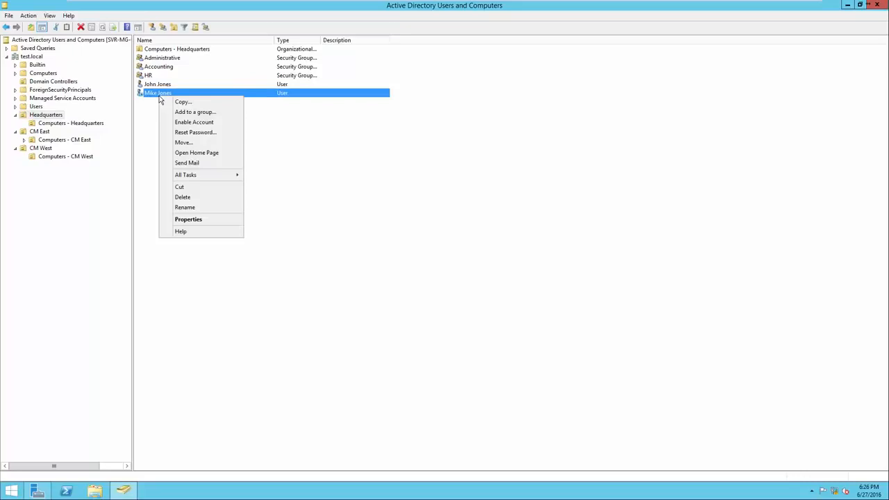
{"action": "left_click", "coordinate": [180, 124]}
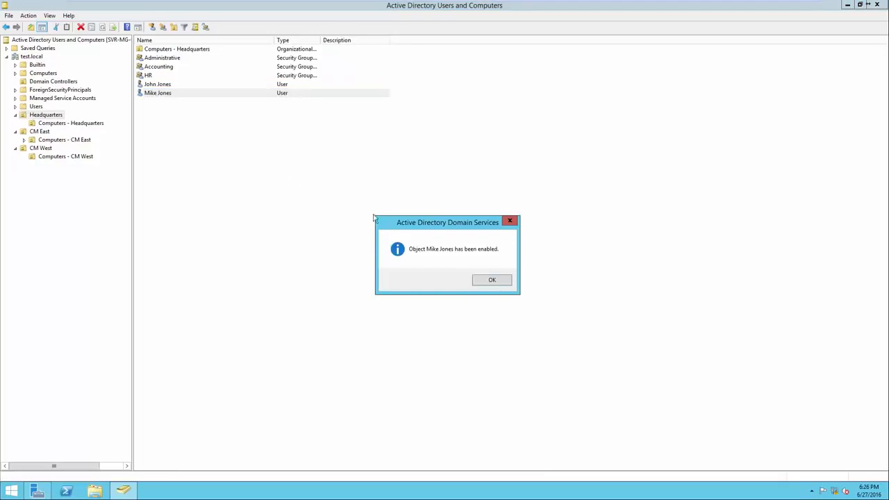
{"action": "left_click", "coordinate": [490, 282]}
{"action": "left_click", "coordinate": [487, 284]}
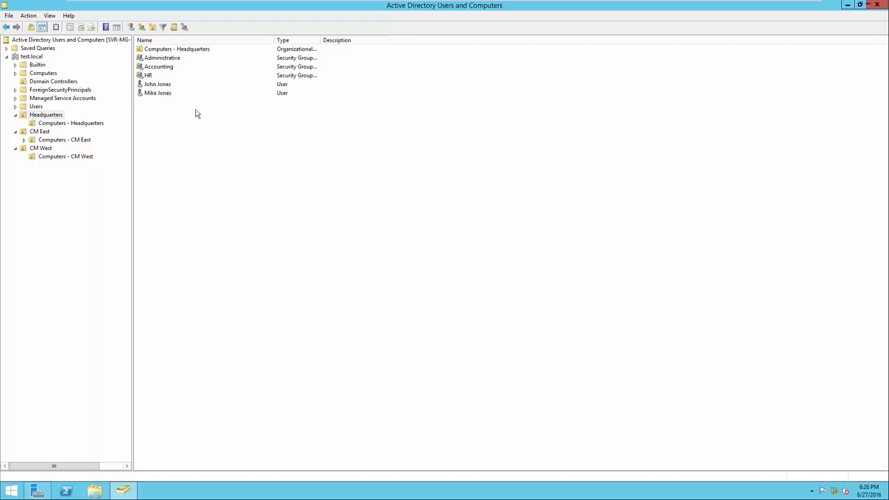
Delete the re-enabled user account from the Headquarters organizational unit and confirm the deletion.
{"action": "right_click", "coordinate": [165, 96]}
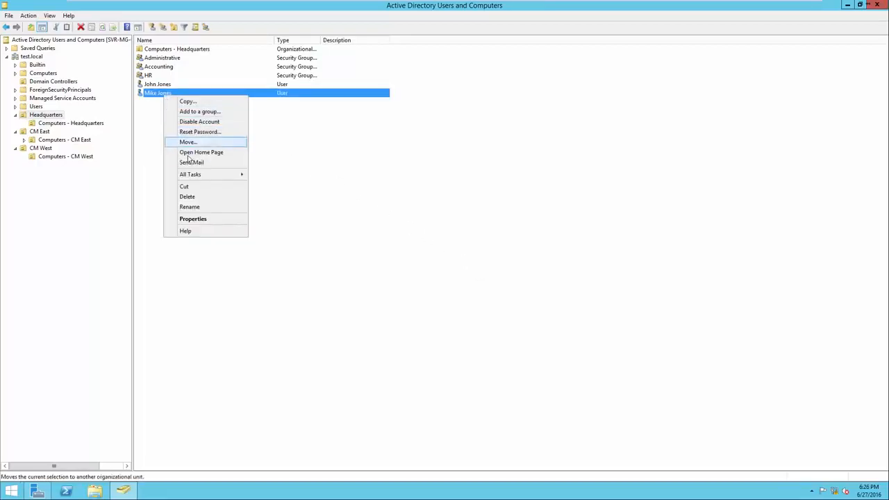
{"action": "left_click", "coordinate": [197, 198]}
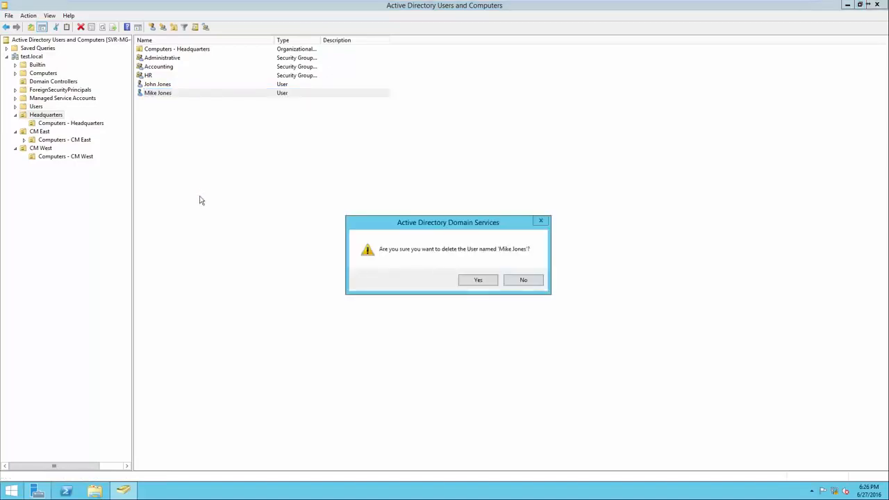
{"action": "left_click", "coordinate": [463, 283]}
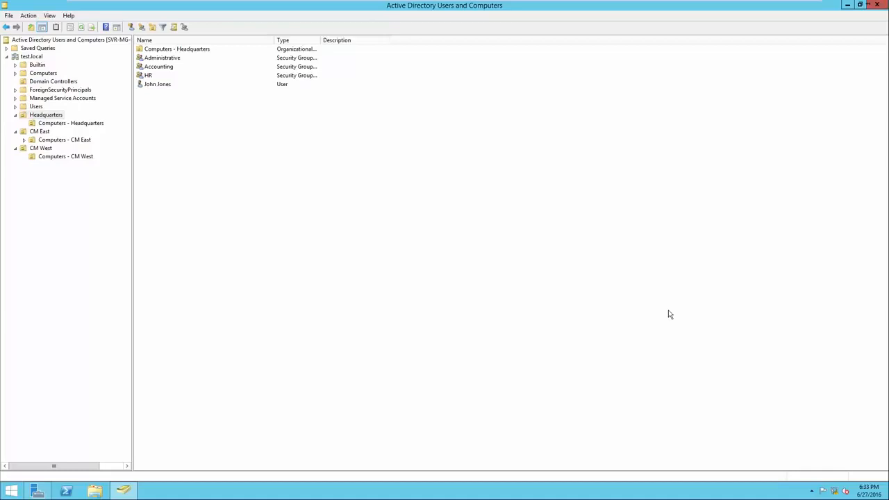
Inspect the password reset options for the remaining Headquarters user and leave without resetting the password.
{"action": "right_click", "coordinate": [159, 89]}
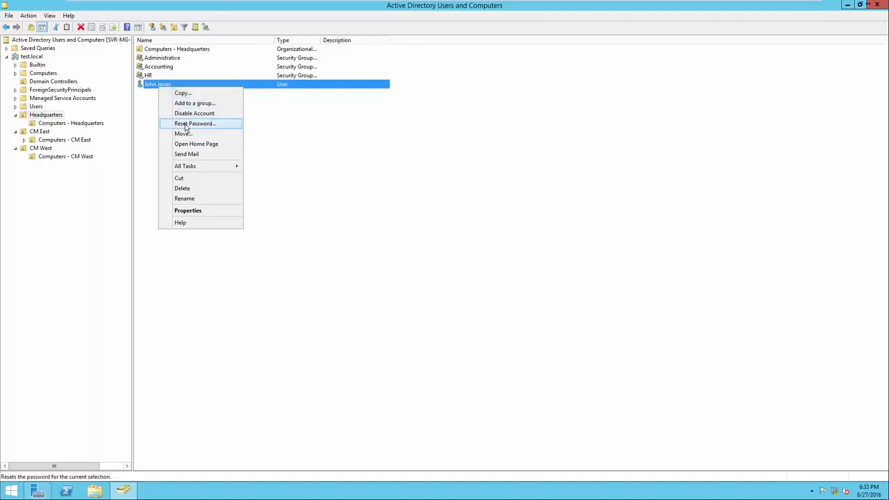
{"action": "left_click", "coordinate": [186, 123]}
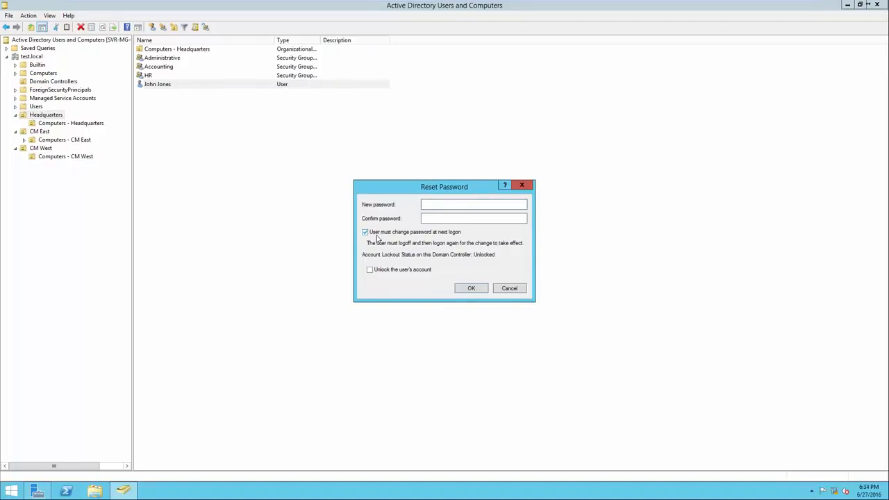
{"action": "left_click", "coordinate": [513, 290]}
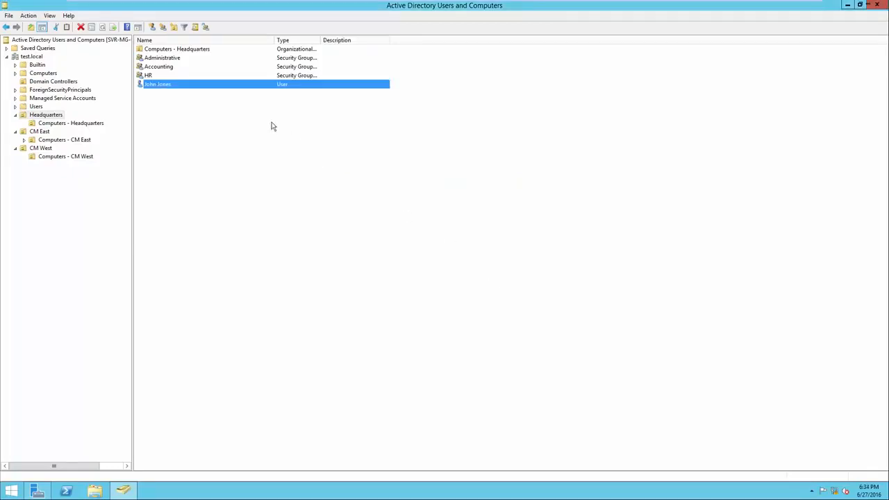
Review the Headquarters user's general, address, account, profile, telephone and organization properties.
{"action": "right_click", "coordinate": [217, 90]}
{"action": "right_click", "coordinate": [180, 88]}
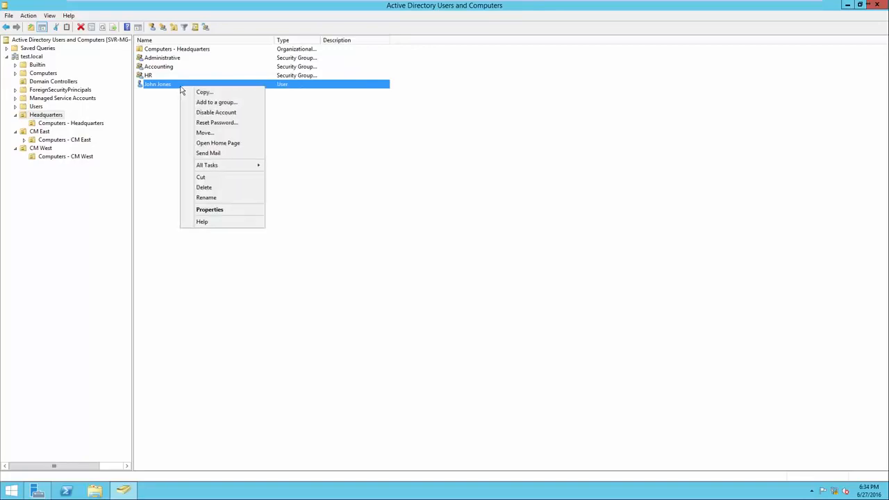
{"action": "left_click", "coordinate": [211, 210]}
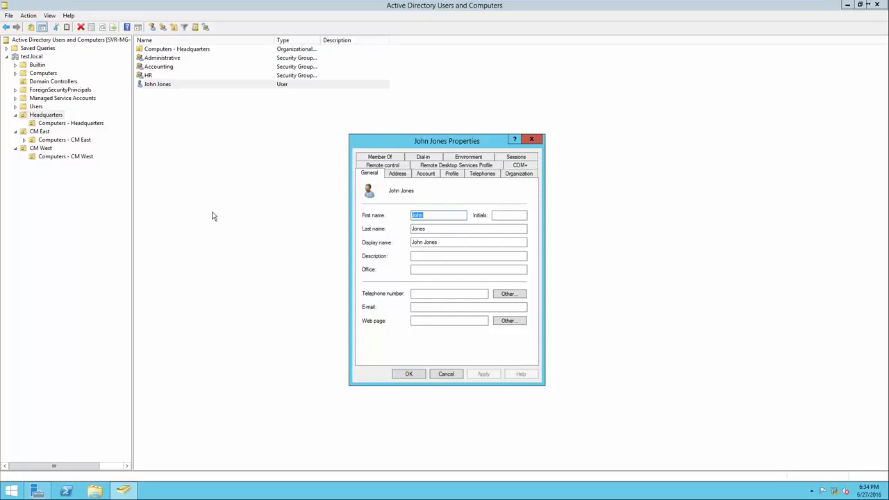
{"action": "left_click", "coordinate": [390, 174]}
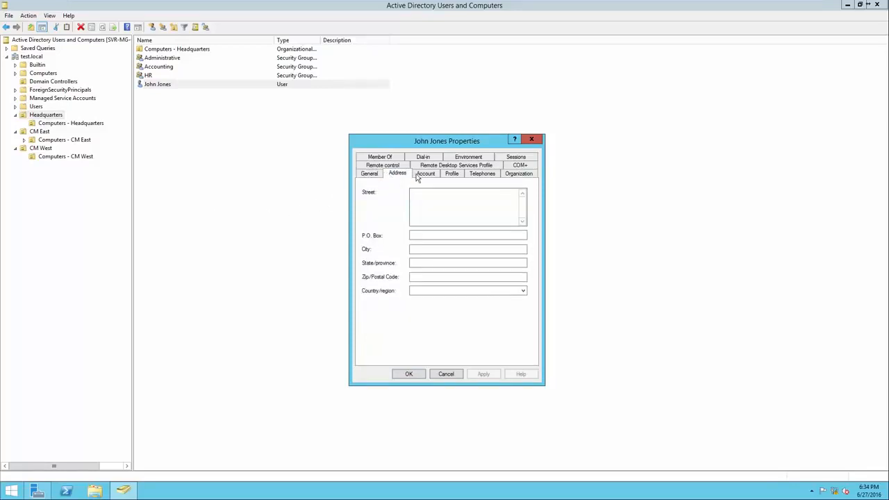
{"action": "left_click", "coordinate": [420, 174]}
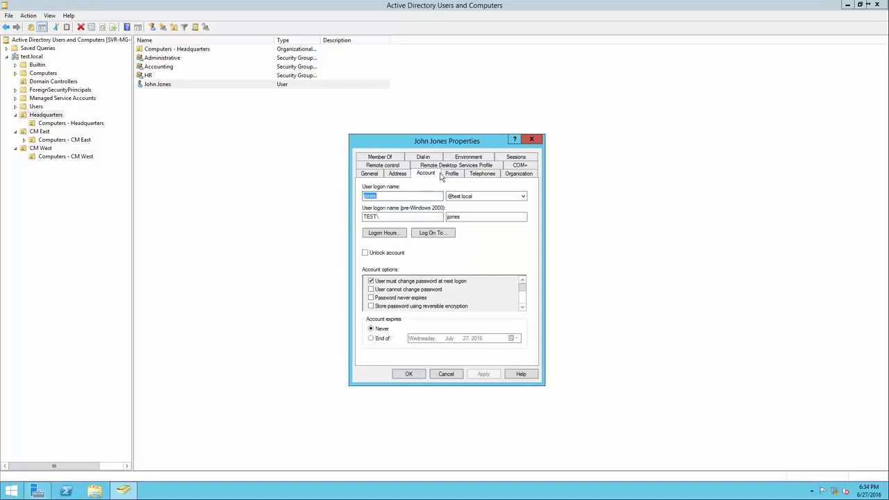
{"action": "left_click", "coordinate": [452, 174]}
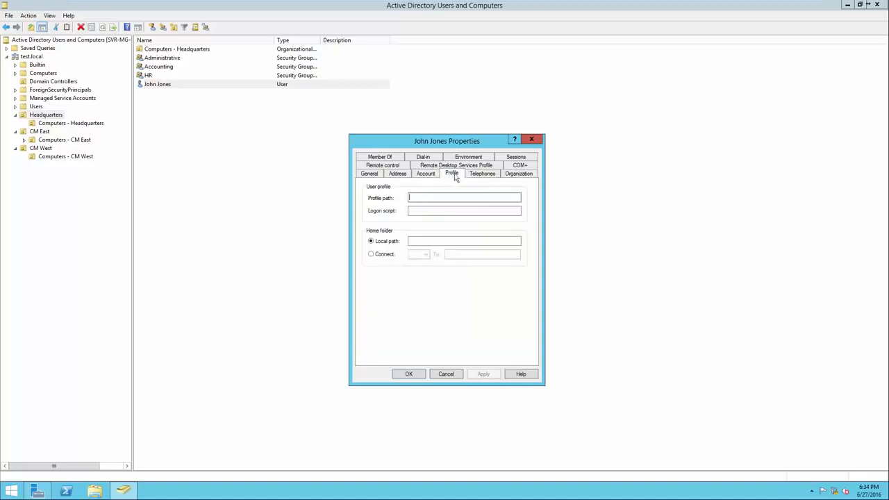
{"action": "left_click", "coordinate": [479, 174]}
{"action": "left_click", "coordinate": [512, 174]}
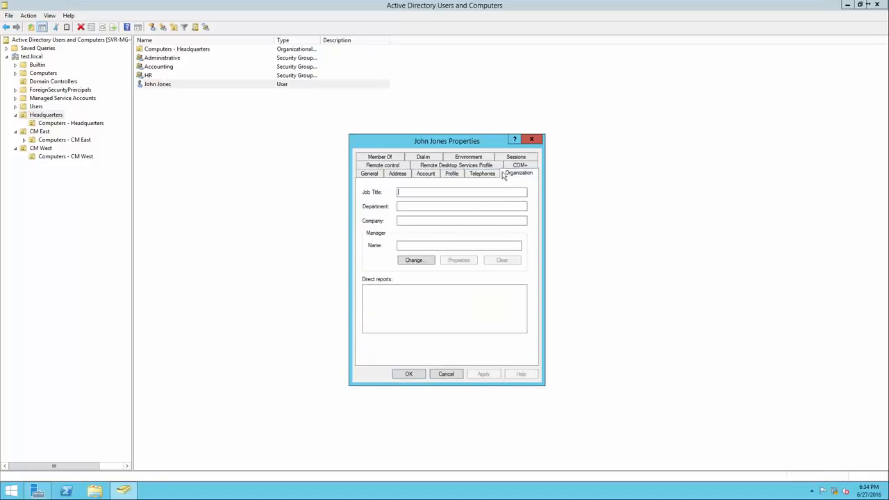
{"action": "left_click", "coordinate": [372, 175]}
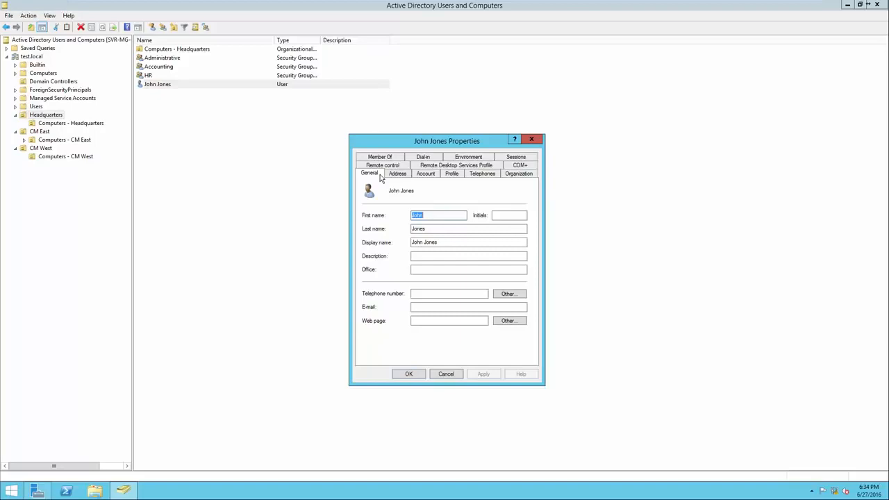
Examine the Headquarters user's account settings and permitted logon hours, and close the properties without changes.
{"action": "left_click", "coordinate": [424, 174]}
{"action": "left_click", "coordinate": [421, 175]}
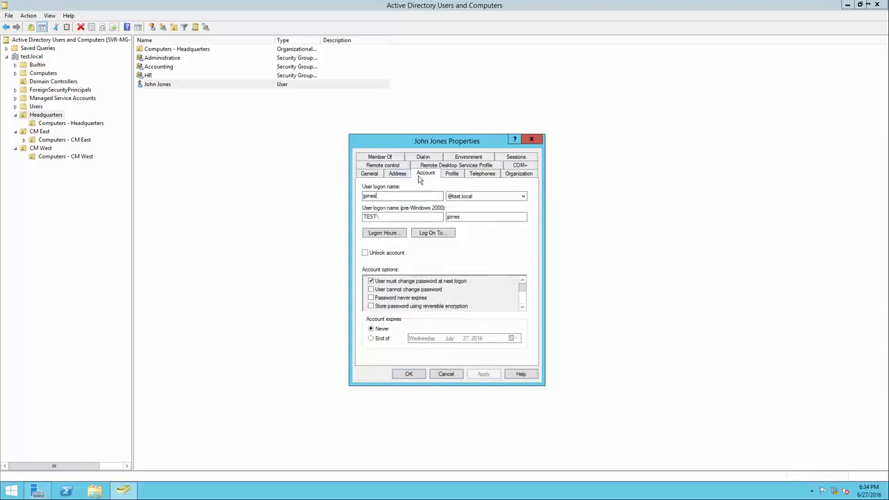
{"action": "left_click", "coordinate": [392, 197]}
{"action": "left_click", "coordinate": [388, 235]}
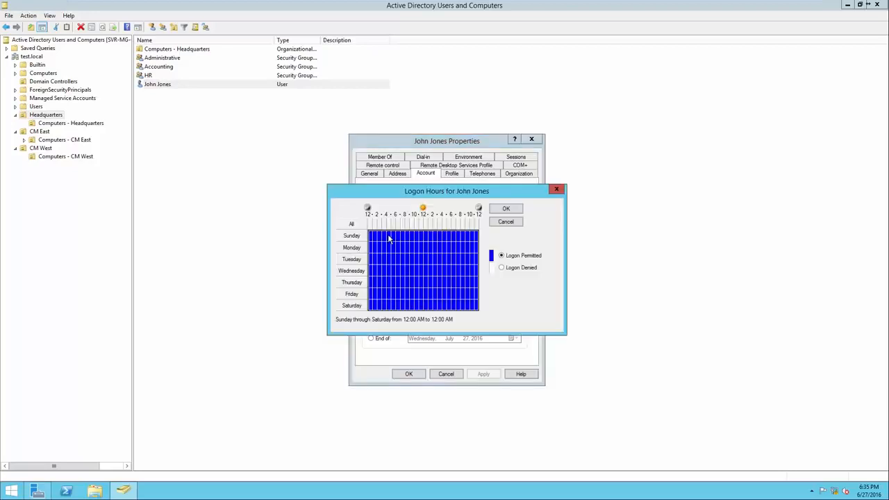
{"action": "left_click_drag", "start_coordinate": [408, 196], "coordinate": [410, 262]}
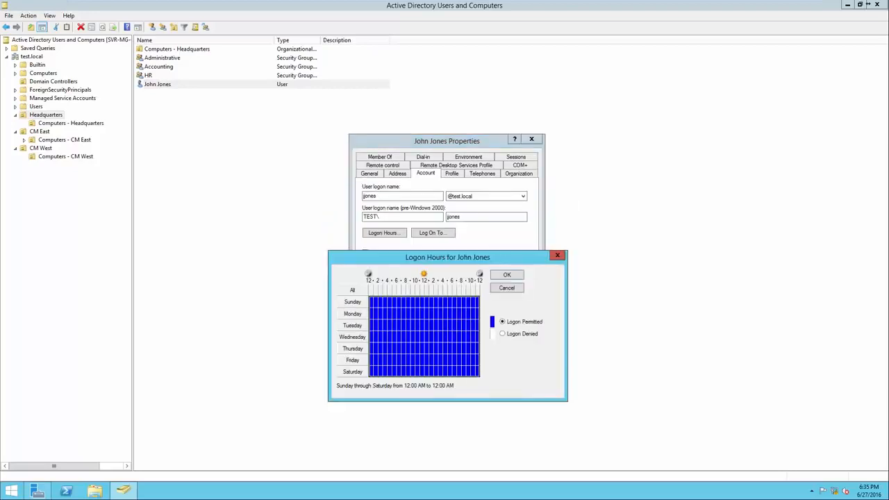
{"action": "left_click", "coordinate": [557, 255]}
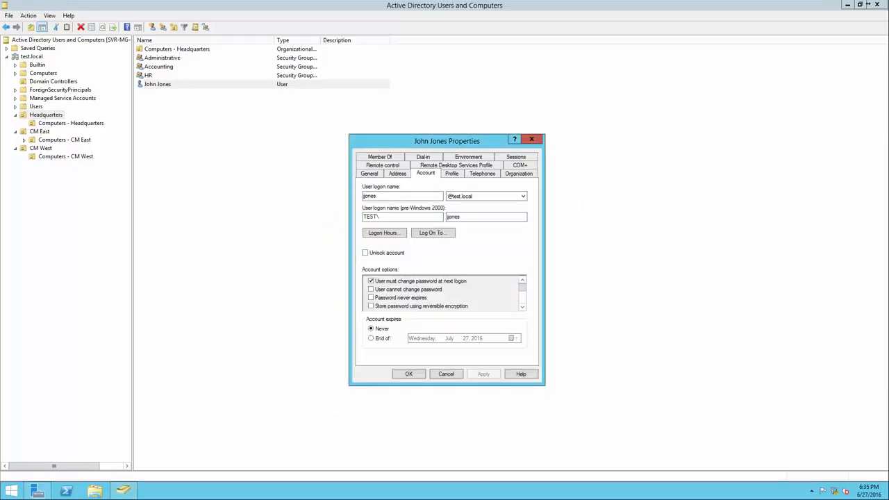
{"action": "key", "text": "Escape"}
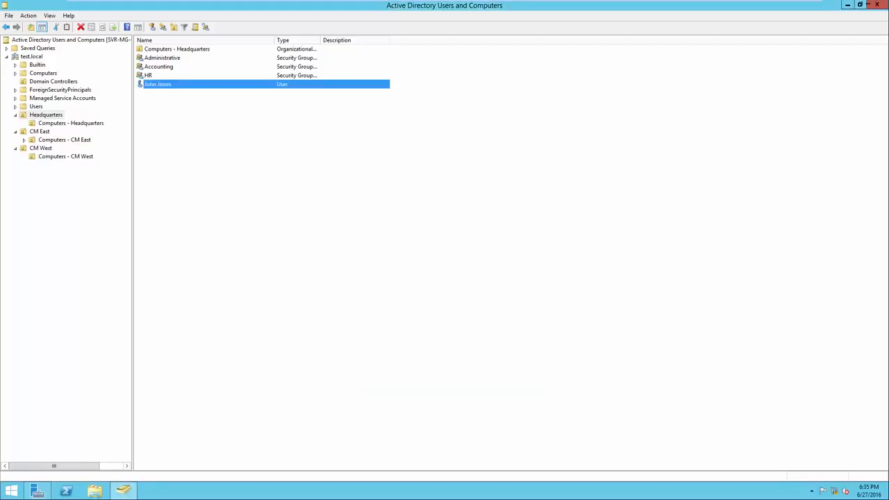
{"action": "left_click", "coordinate": [444, 264]}
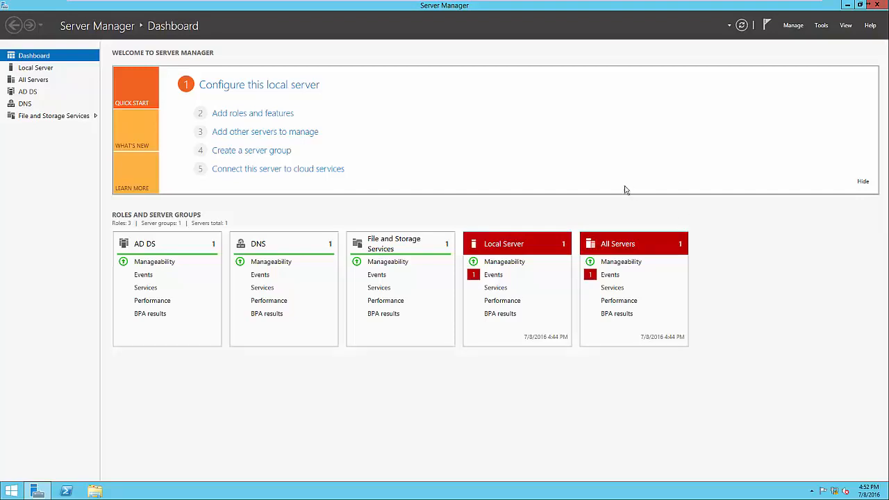
Check in the Add Roles and Features Wizard whether the Group Policy Management feature is installed, and cancel the wizard.
{"action": "left_click", "coordinate": [286, 115]}
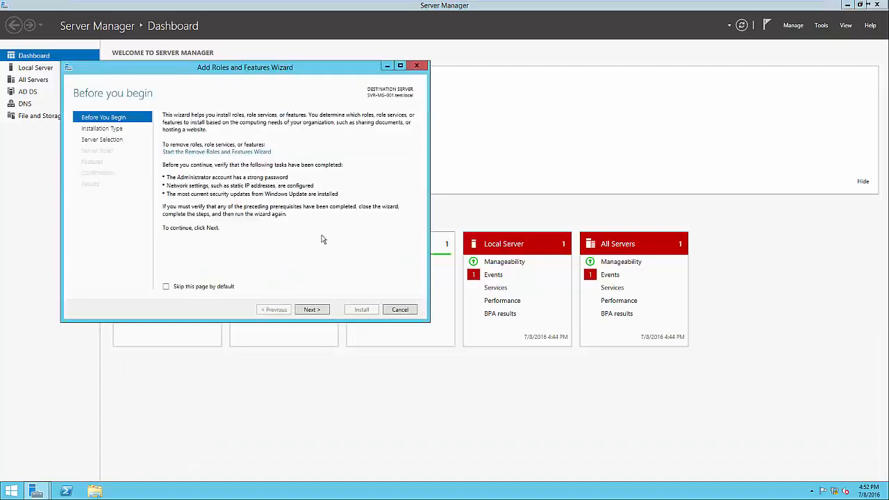
{"action": "left_click", "coordinate": [312, 309]}
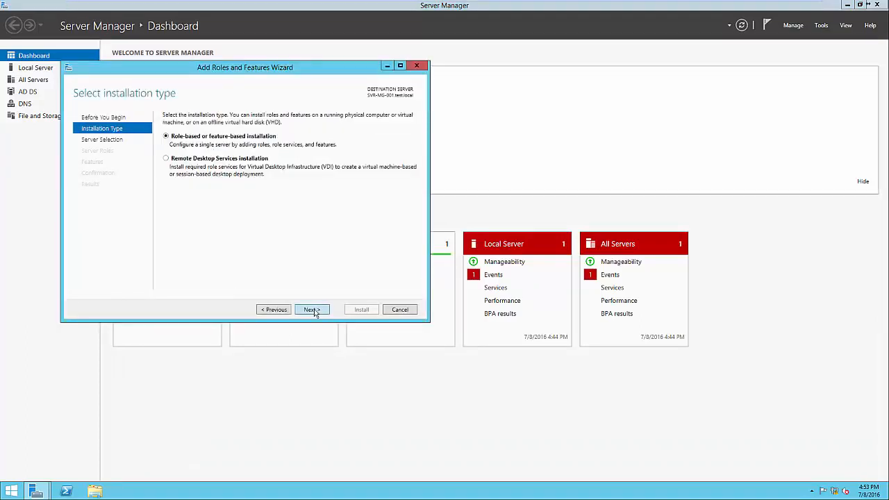
{"action": "left_click", "coordinate": [312, 310]}
{"action": "left_click", "coordinate": [312, 309]}
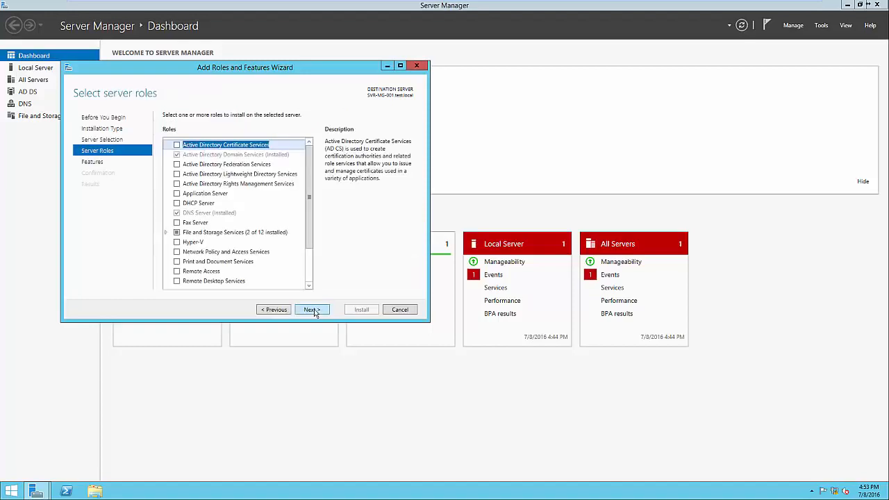
{"action": "left_click", "coordinate": [312, 310]}
{"action": "left_click", "coordinate": [247, 253]}
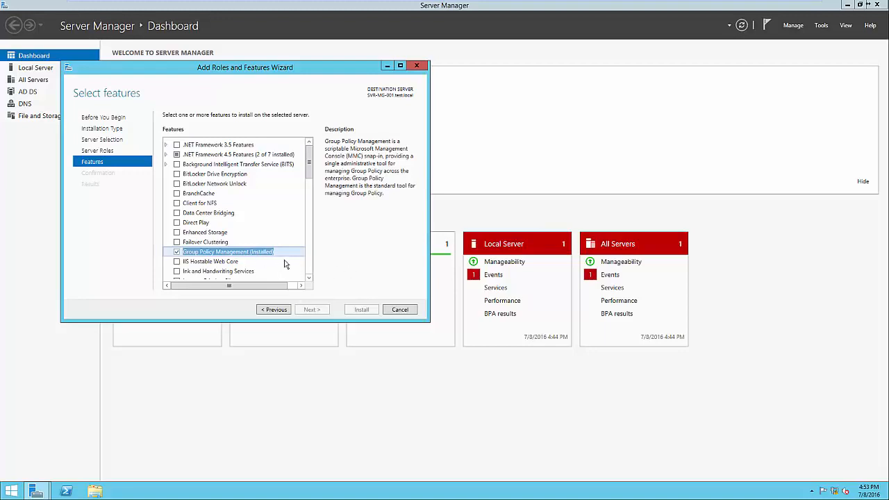
{"action": "left_click", "coordinate": [400, 310]}
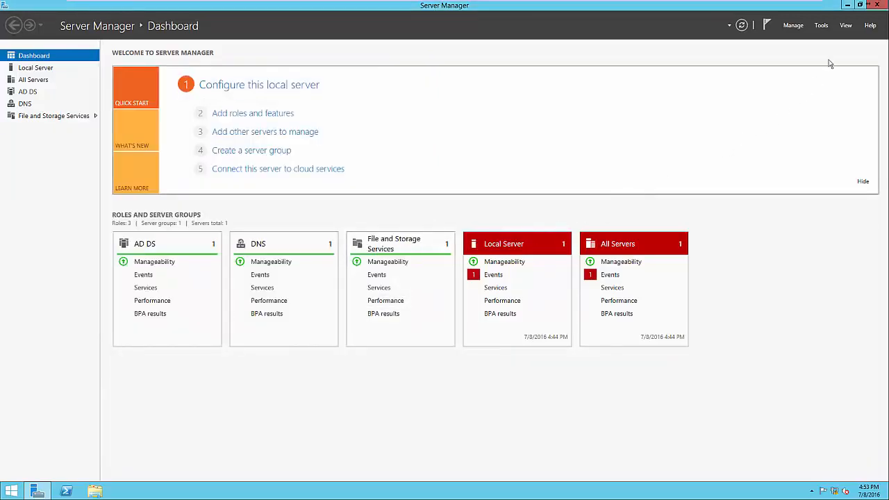
Open Group Policy Management and expand the test.local forest down to the contents of the test.local domain.
{"action": "left_click", "coordinate": [821, 26]}
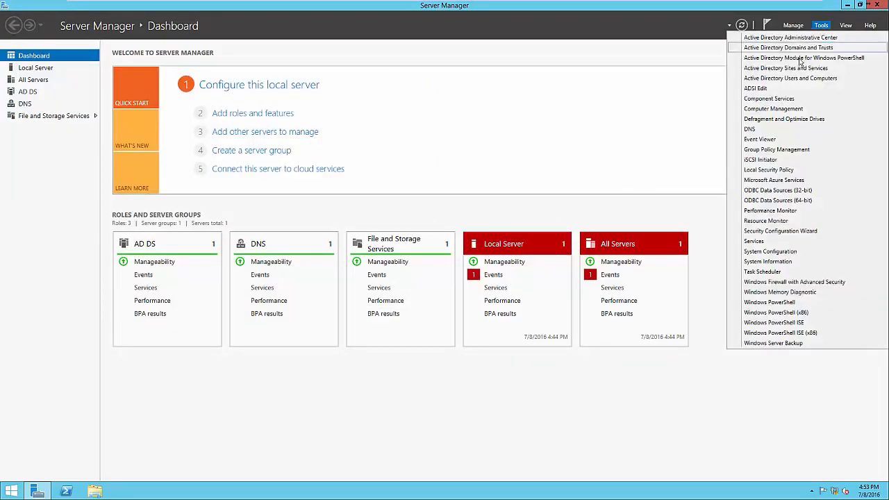
{"action": "left_click", "coordinate": [787, 150]}
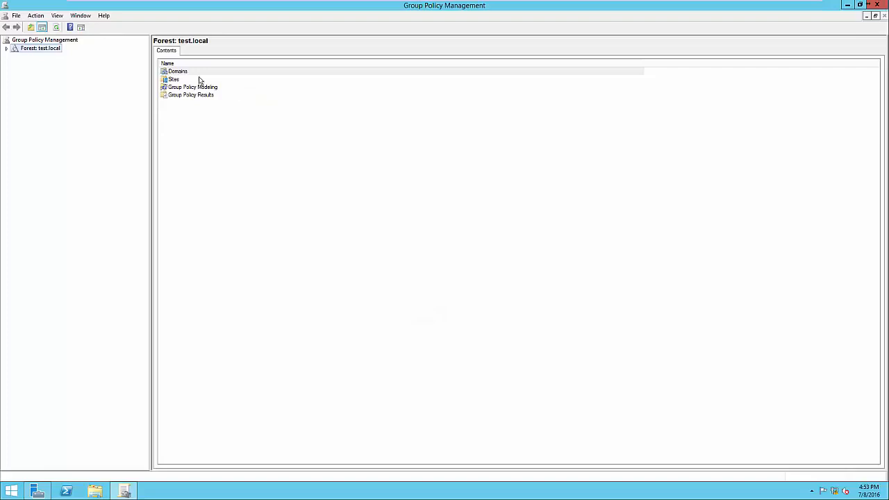
{"action": "left_click", "coordinate": [7, 49]}
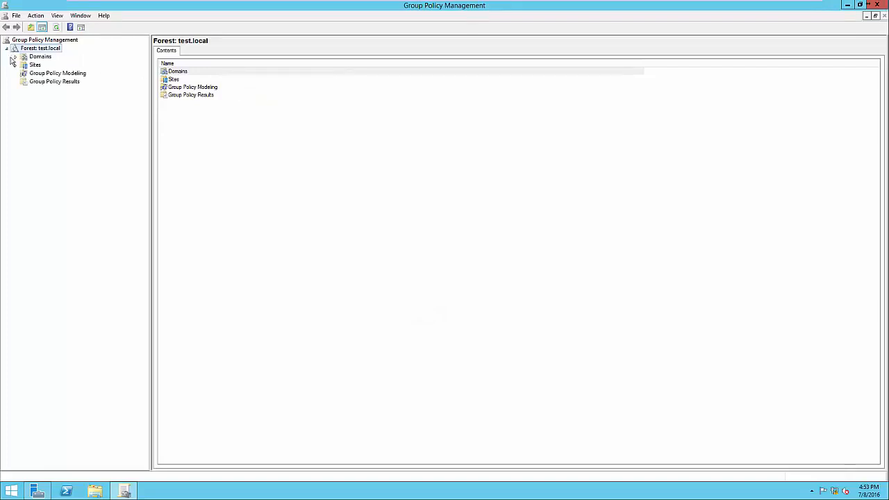
{"action": "left_click", "coordinate": [15, 56]}
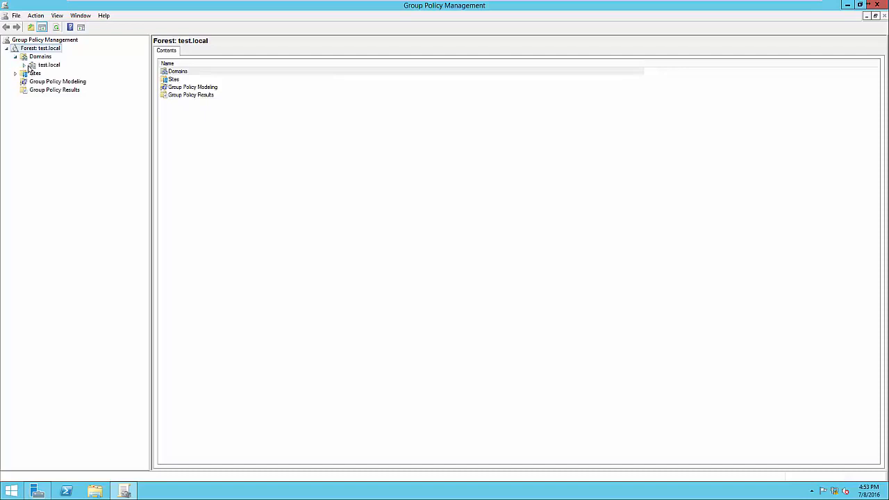
{"action": "left_click", "coordinate": [24, 64]}
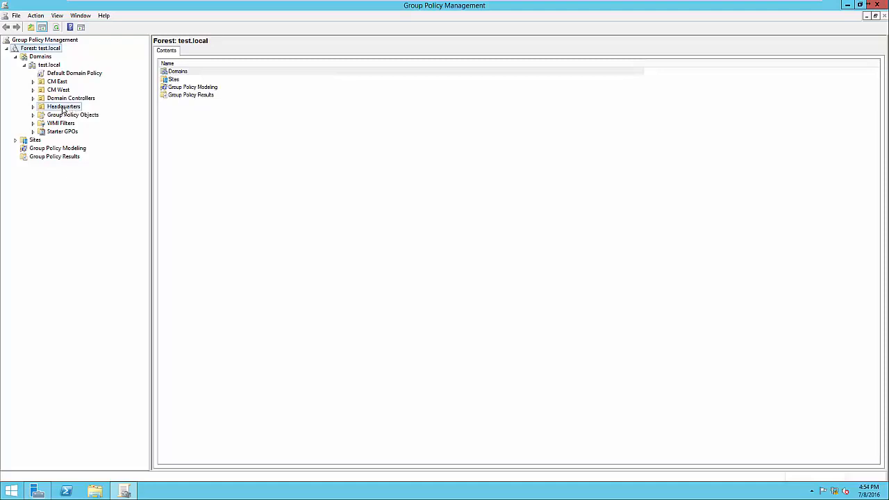
Examine the Group Policy Objects linked to the Headquarters and CM West organizational units.
{"action": "left_click", "coordinate": [63, 107]}
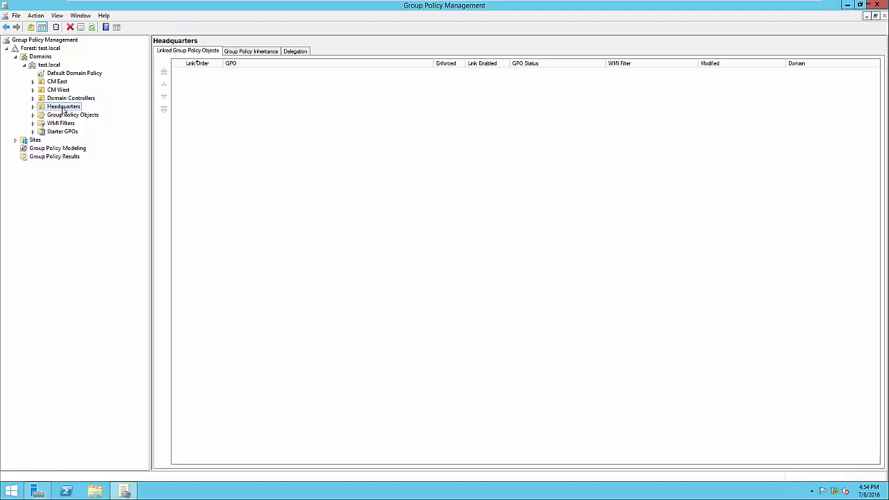
{"action": "left_click", "coordinate": [64, 91]}
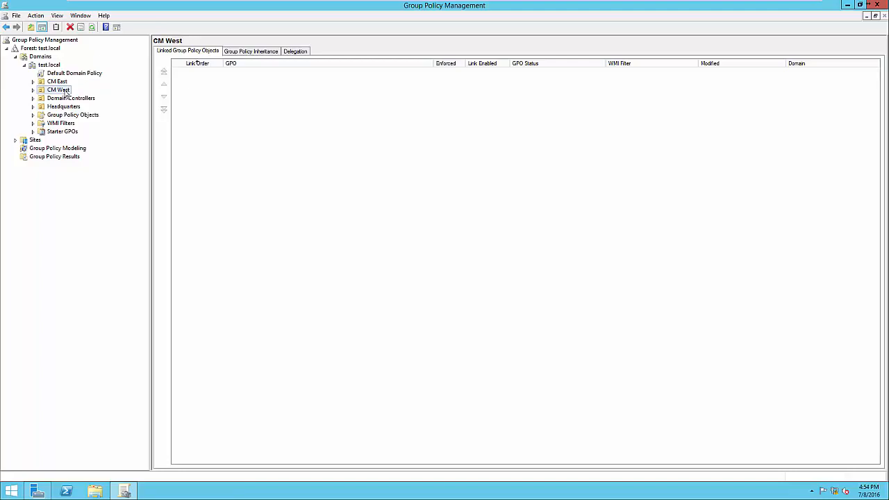
{"action": "left_click", "coordinate": [60, 108]}
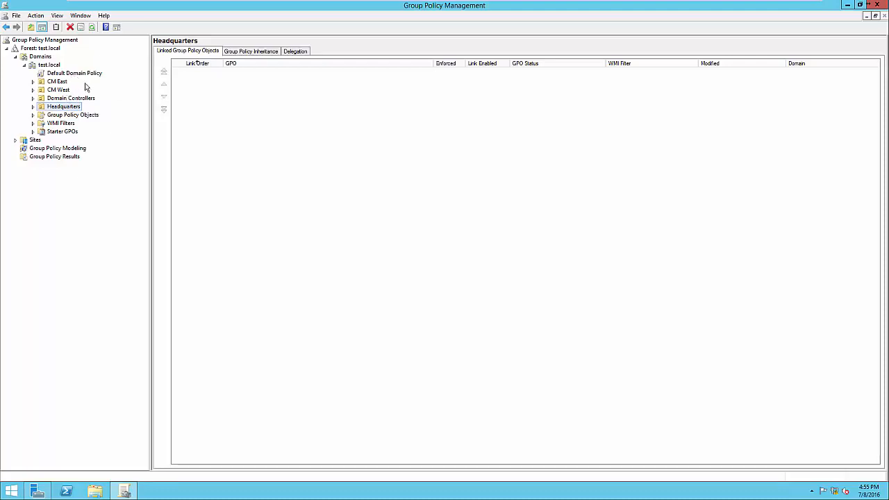
Review the settings report of the Default Domain Policy, dismissing the Internet Explorer security notice.
{"action": "left_click", "coordinate": [70, 74]}
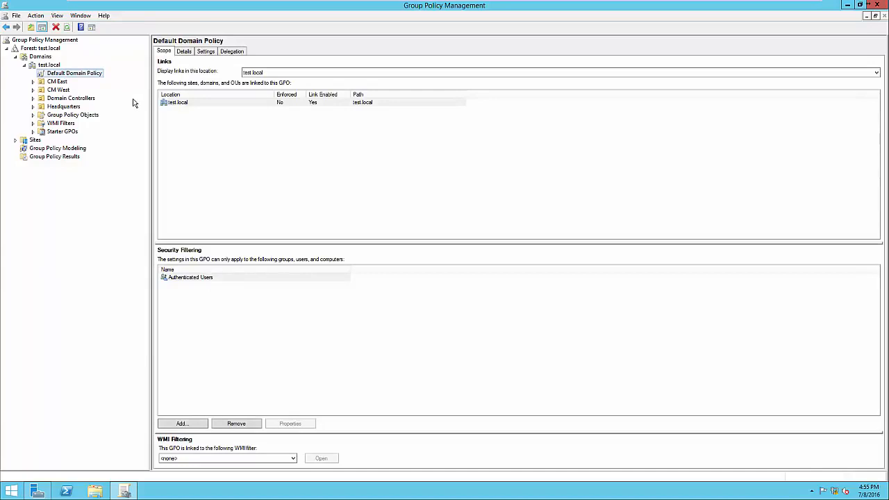
{"action": "left_click", "coordinate": [207, 55]}
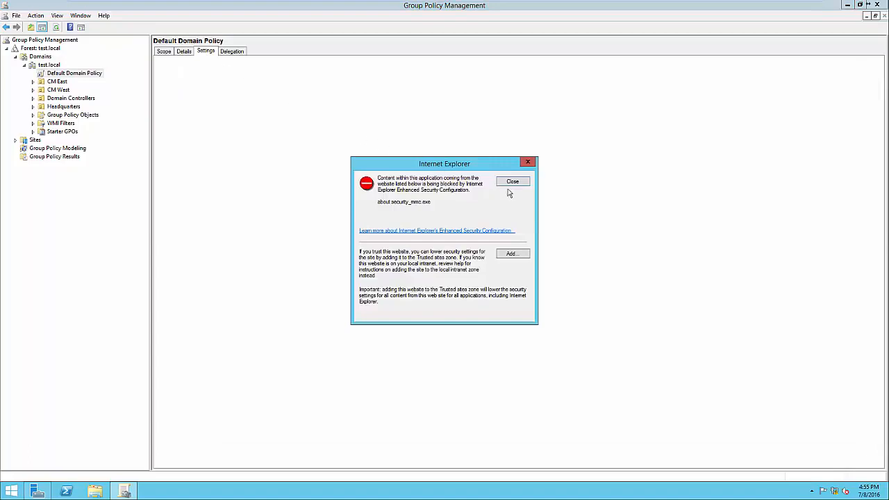
{"action": "left_click", "coordinate": [516, 183]}
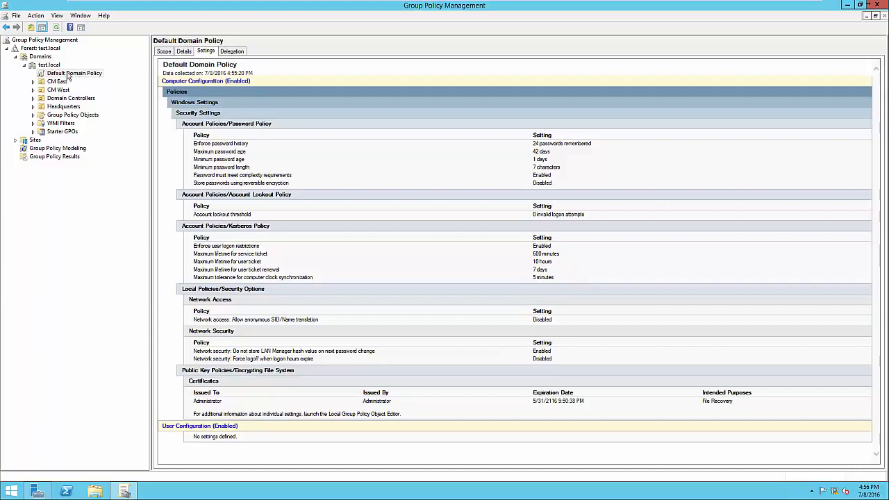
Open the Default Domain Policy for editing and view its Computer Configuration and User Configuration nodes.
{"action": "right_click", "coordinate": [68, 74]}
{"action": "left_click", "coordinate": [80, 79]}
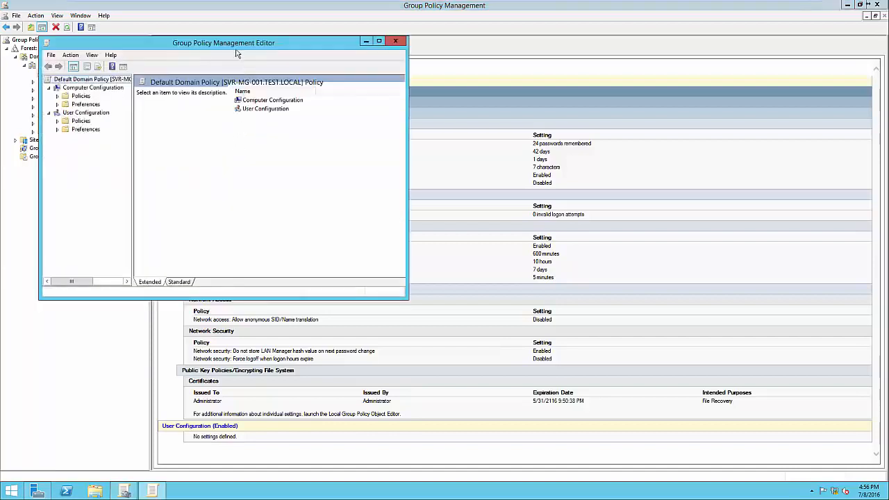
{"action": "left_click_drag", "start_coordinate": [233, 44], "coordinate": [468, 75]}
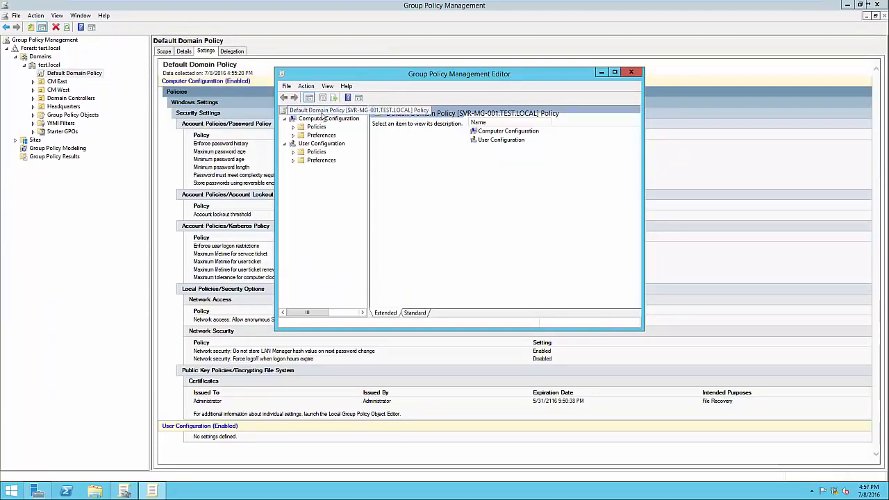
{"action": "left_click_drag", "start_coordinate": [369, 168], "coordinate": [387, 167]}
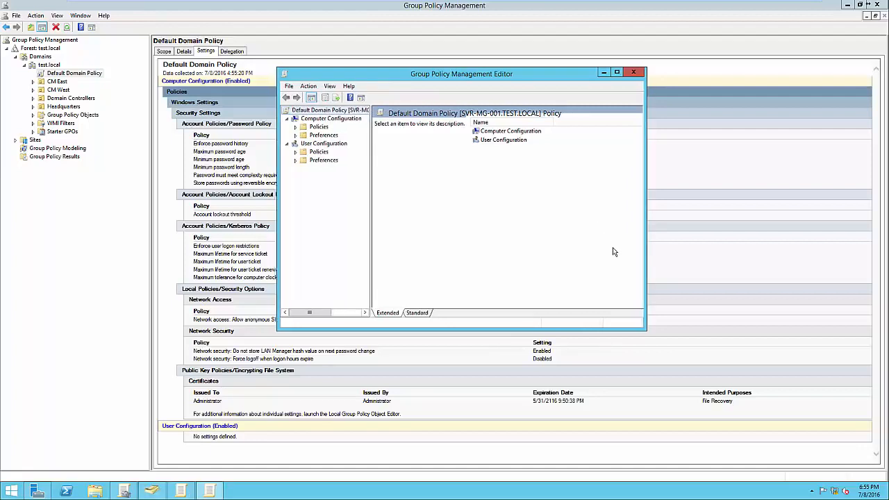
{"action": "left_click_drag", "start_coordinate": [467, 79], "coordinate": [672, 102]}
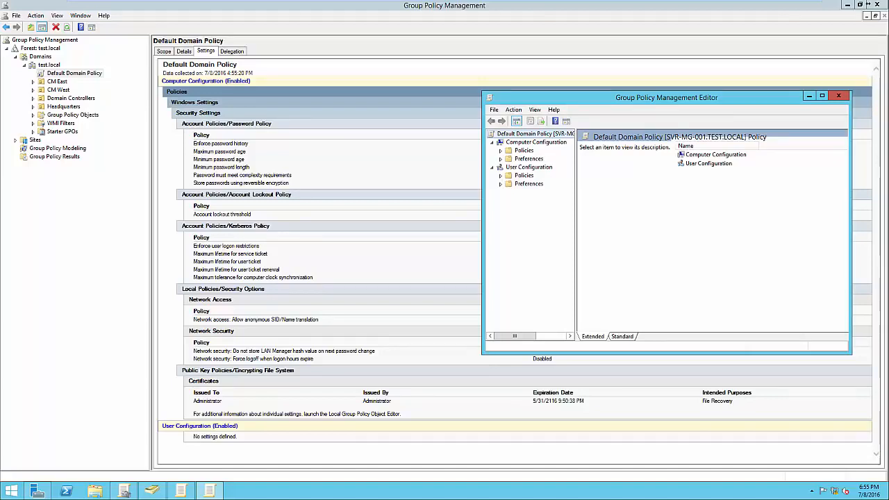
{"action": "left_click_drag", "start_coordinate": [703, 98], "coordinate": [691, 97]}
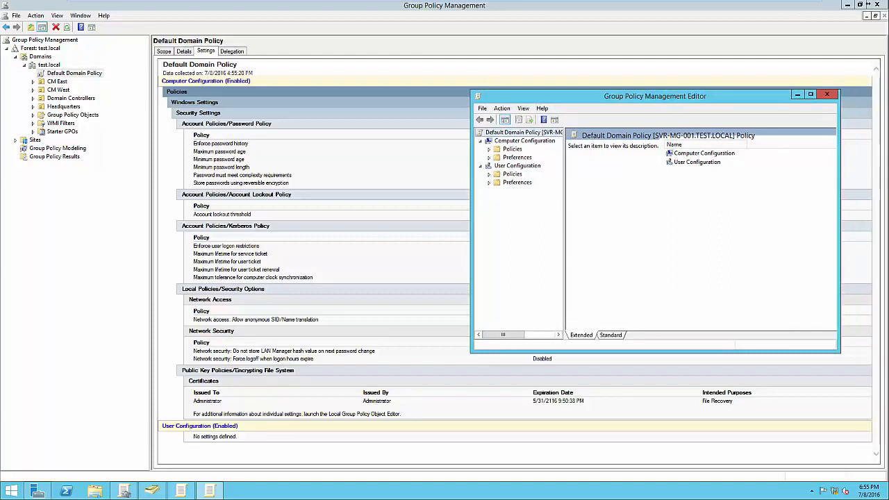
{"action": "left_click", "coordinate": [525, 141]}
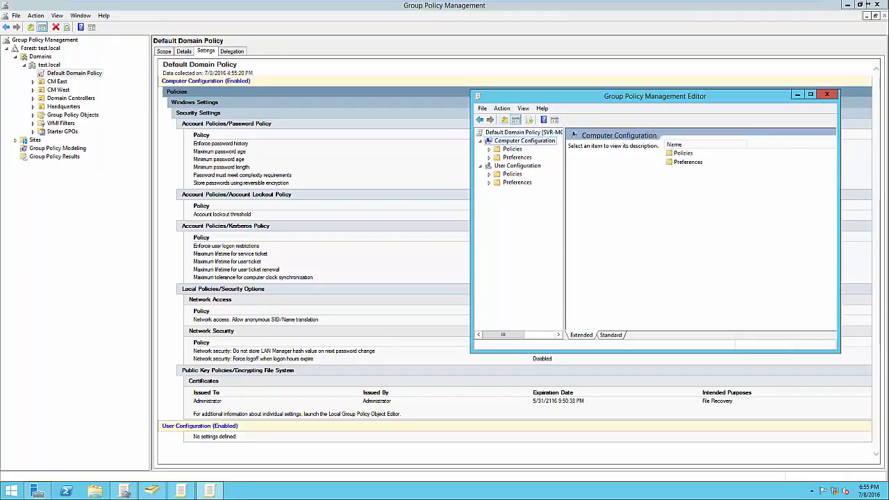
{"action": "left_click", "coordinate": [518, 166]}
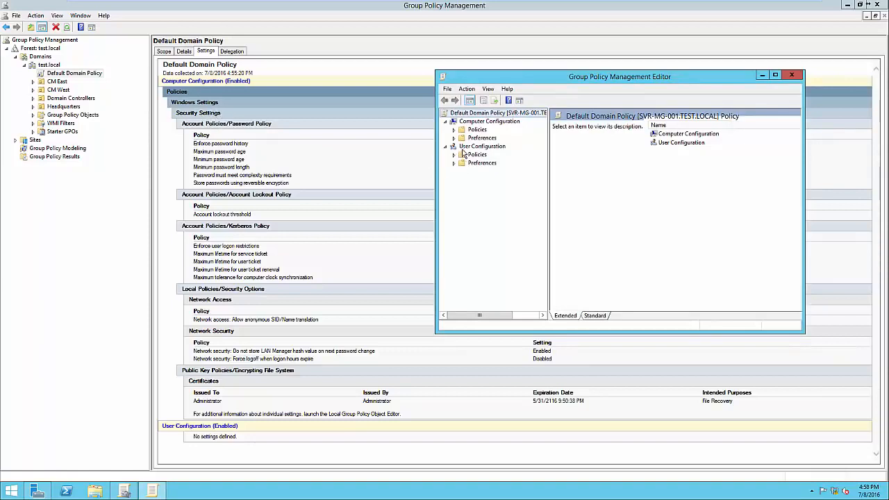
Display the Password Policy settings under the computer policies' Windows Settings, Security Settings and Account Policies.
{"action": "left_click", "coordinate": [454, 130]}
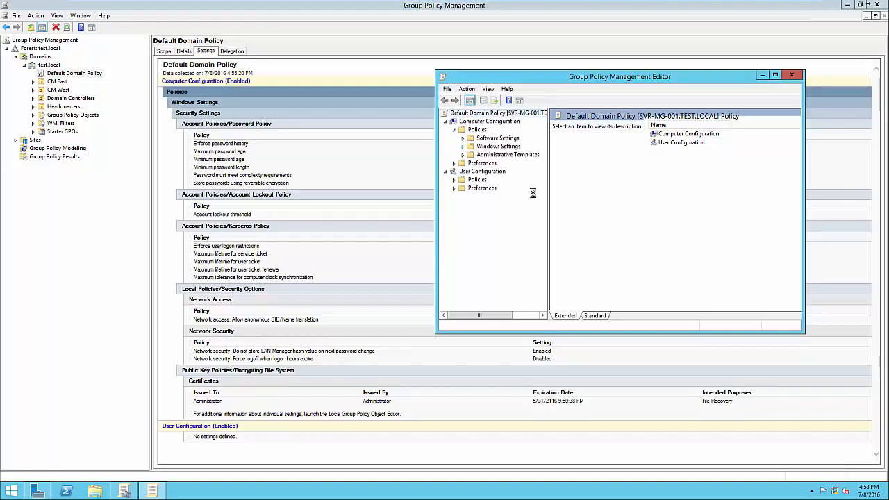
{"action": "left_click", "coordinate": [471, 172]}
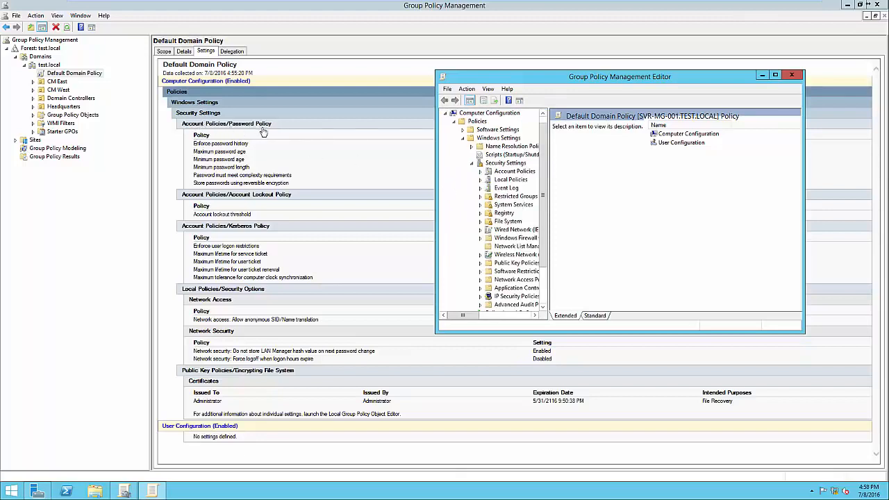
{"action": "left_click", "coordinate": [480, 171]}
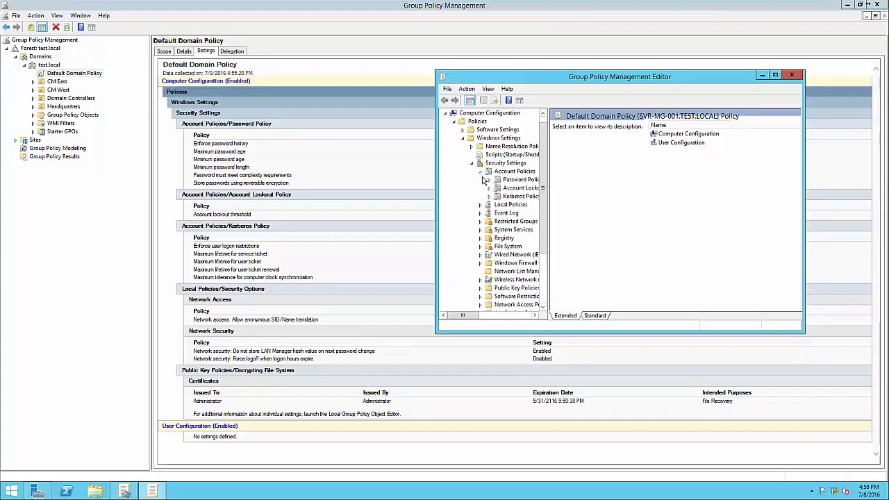
{"action": "left_click", "coordinate": [531, 180]}
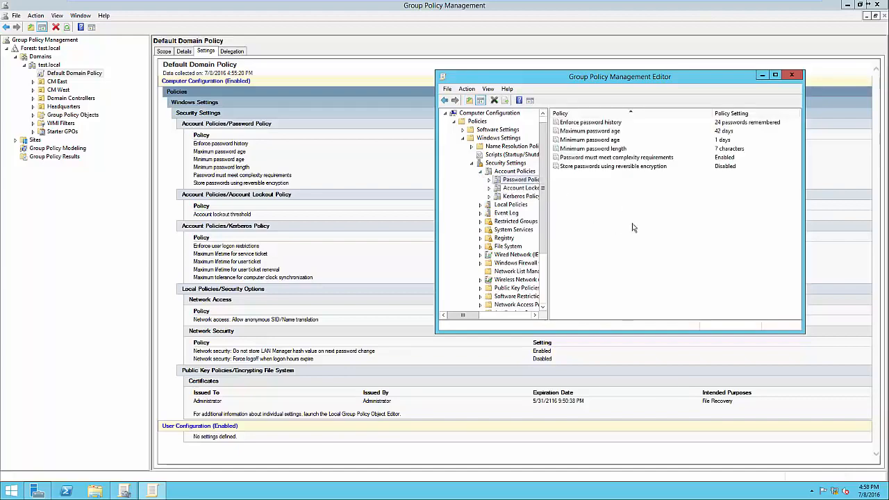
{"action": "left_click_drag", "start_coordinate": [671, 81], "coordinate": [591, 213]}
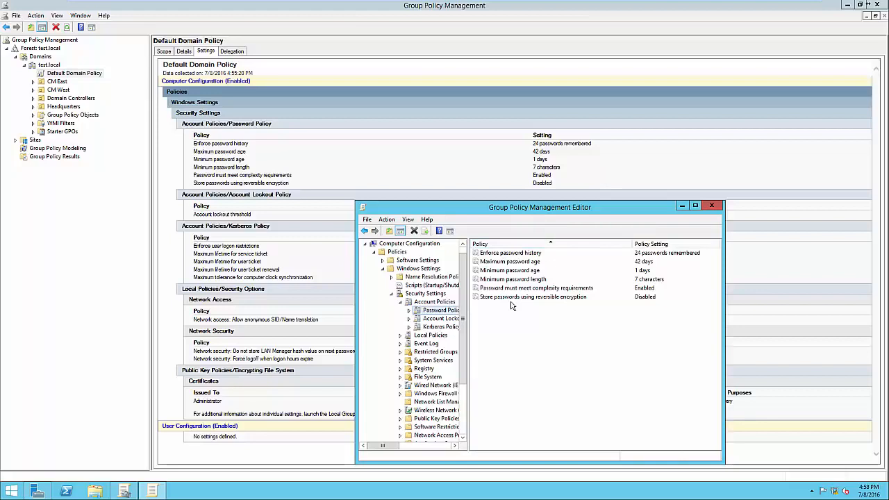
Read the explanation of the Enforce password history policy and set it to 12 passwords remembered.
{"action": "left_click", "coordinate": [521, 256]}
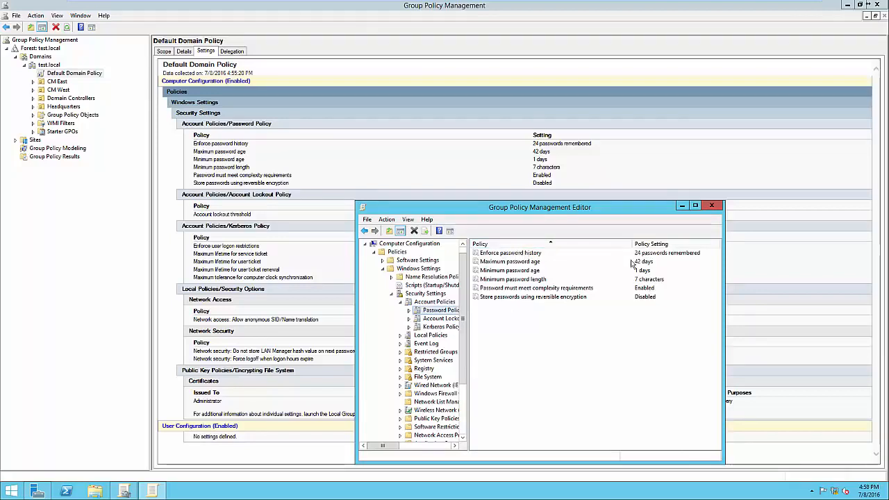
{"action": "double_click", "coordinate": [517, 254]}
{"action": "left_click_drag", "start_coordinate": [549, 228], "coordinate": [550, 176]}
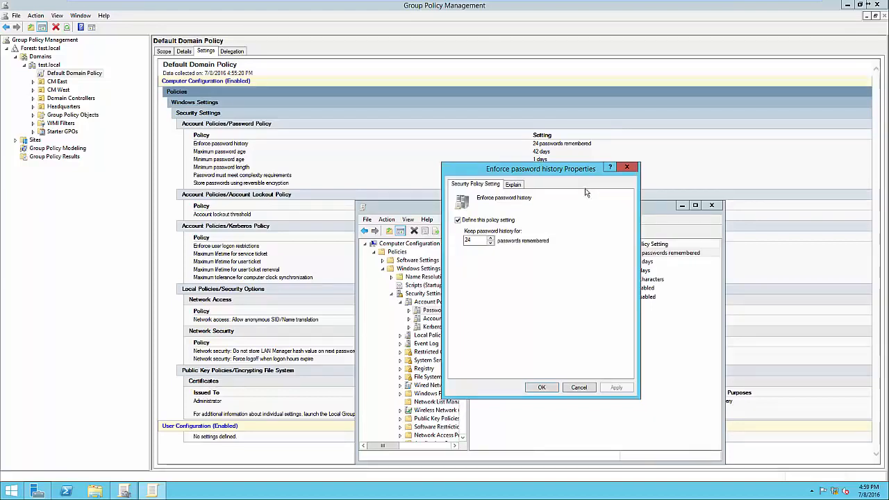
{"action": "left_click", "coordinate": [514, 185]}
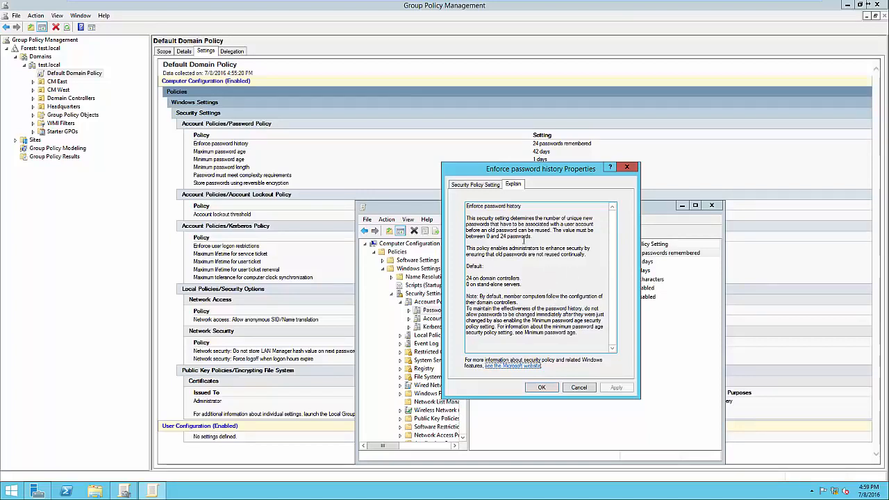
{"action": "left_click", "coordinate": [477, 186]}
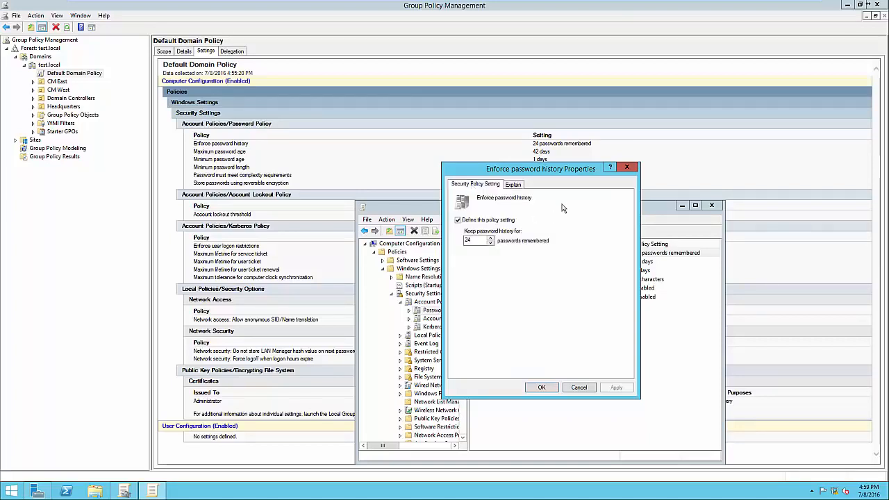
{"action": "left_click_drag", "start_coordinate": [498, 174], "coordinate": [648, 164]}
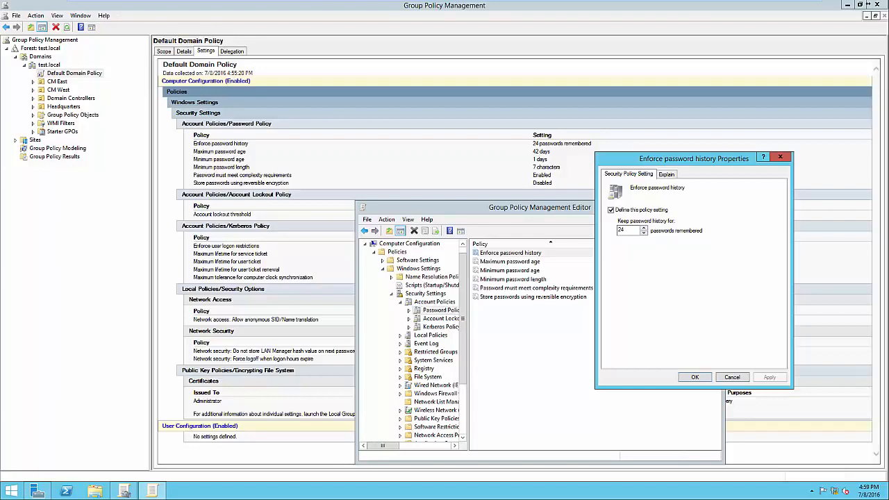
{"action": "double_click", "coordinate": [622, 230]}
{"action": "type", "text": "12"}
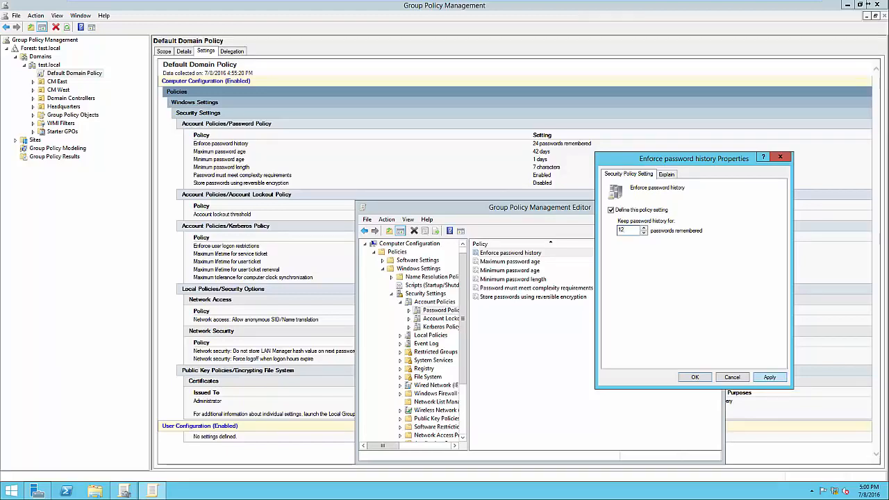
{"action": "left_click", "coordinate": [769, 377]}
{"action": "key", "text": "Return"}
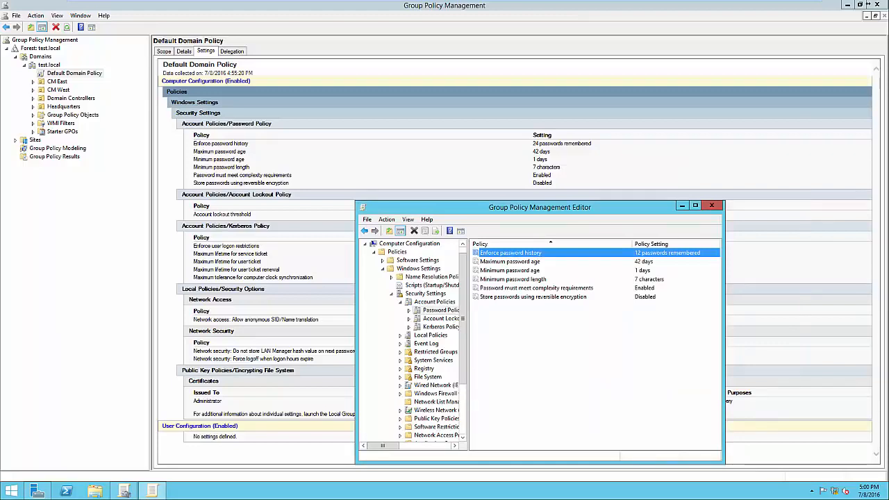
Set the Maximum password age policy so that passwords expire in 21 days.
{"action": "key", "text": "Down"}
{"action": "key", "text": "Return"}
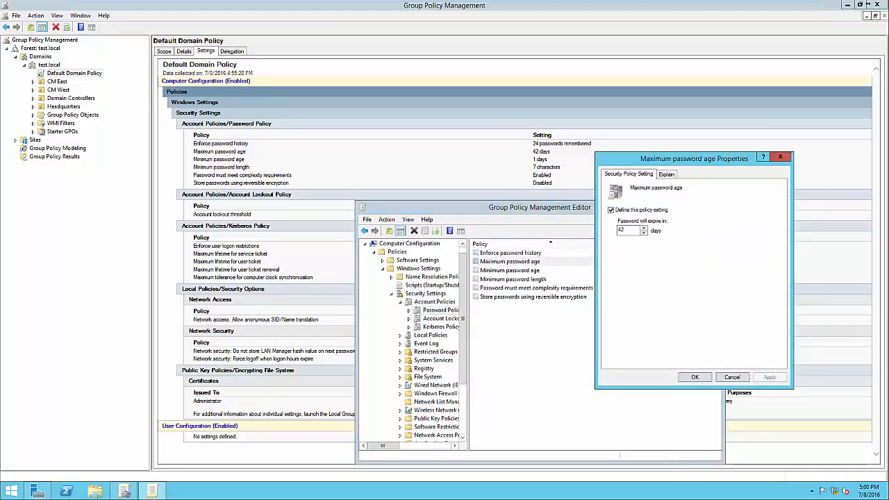
{"action": "key", "text": "ctrl+Tab"}
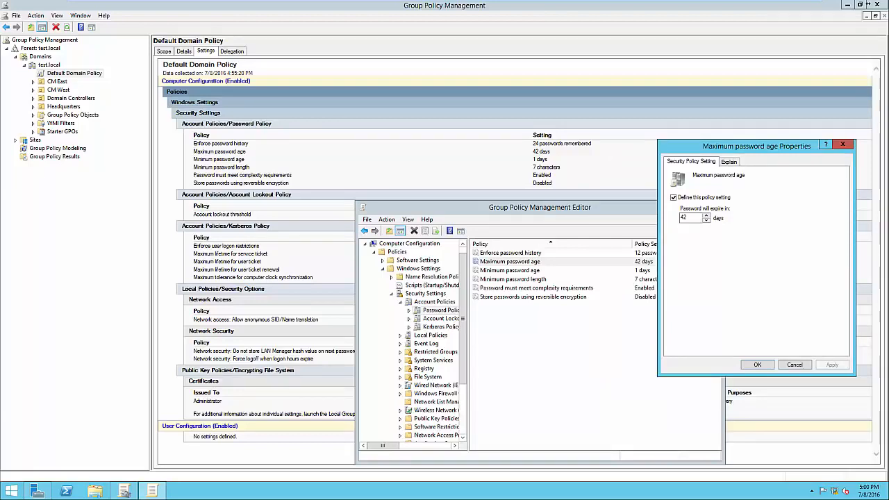
{"action": "left_click", "coordinate": [688, 218]}
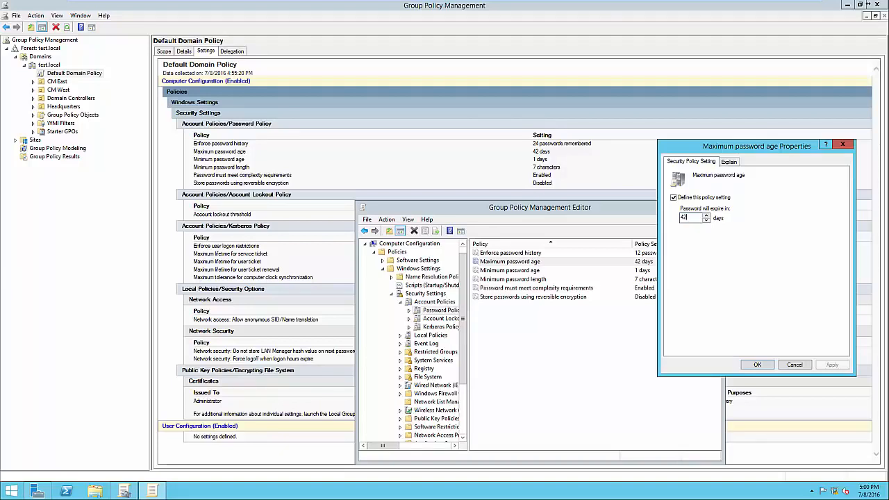
{"action": "double_click", "coordinate": [684, 218]}
{"action": "type", "text": "21"}
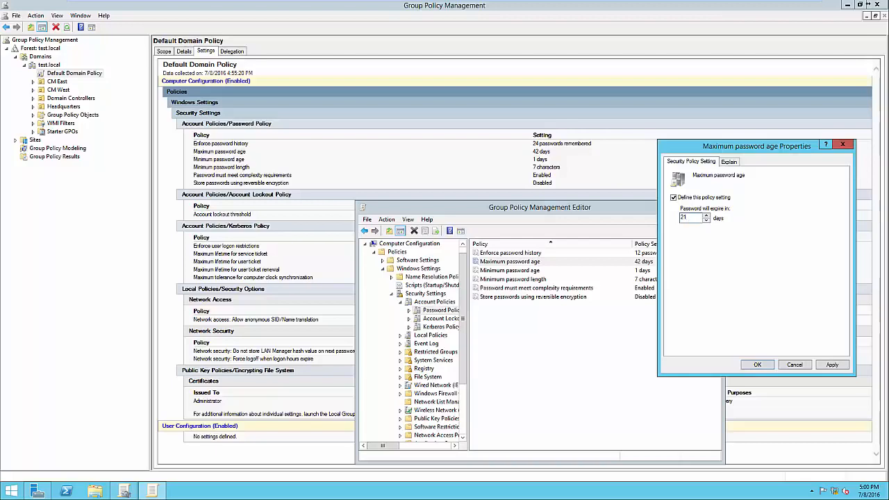
{"action": "left_click", "coordinate": [832, 365]}
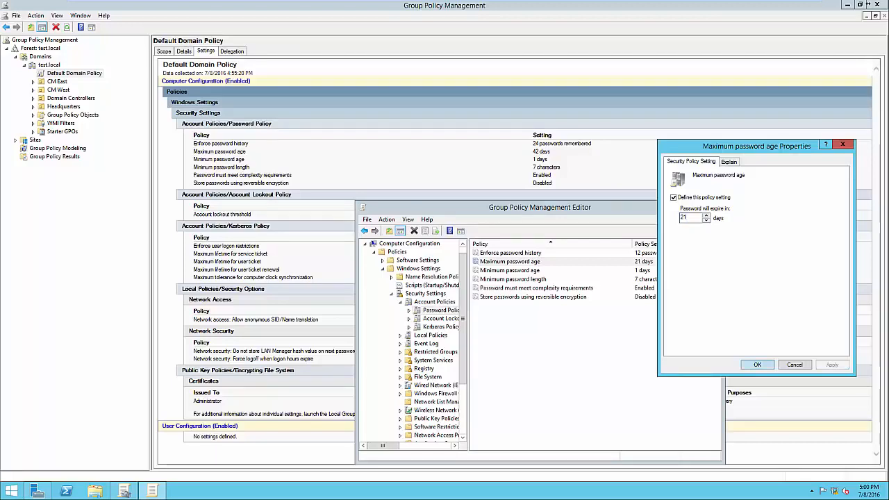
{"action": "left_click", "coordinate": [795, 365]}
Review the Minimum password age and Minimum password length policies, closing each without changes.
{"action": "double_click", "coordinate": [509, 270]}
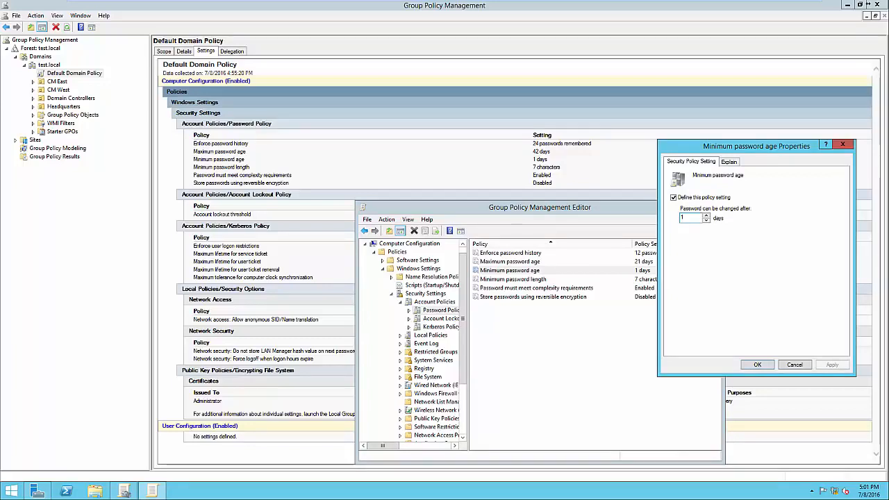
{"action": "left_click", "coordinate": [757, 365]}
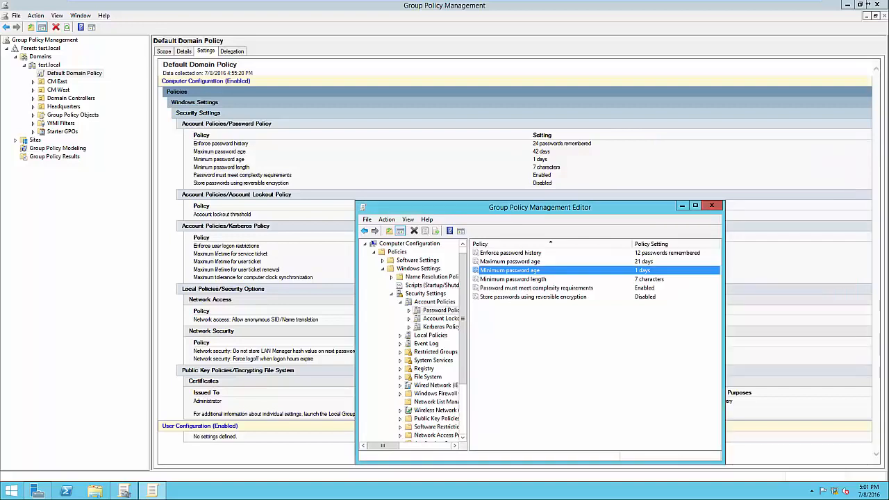
{"action": "key", "text": "Down"}
{"action": "key", "text": "Return"}
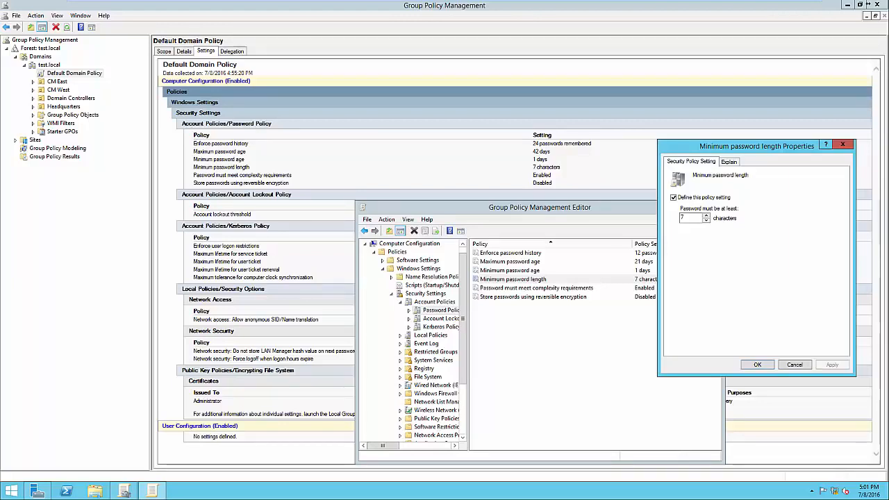
{"action": "left_click", "coordinate": [757, 364]}
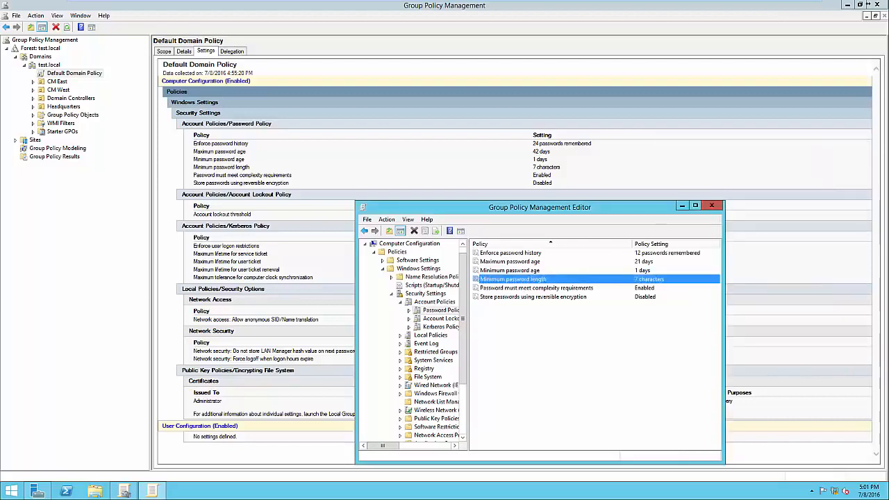
Read the explanation of the password complexity requirements, close it without changes and select the Store passwords using reversible encryption policy.
{"action": "double_click", "coordinate": [536, 289]}
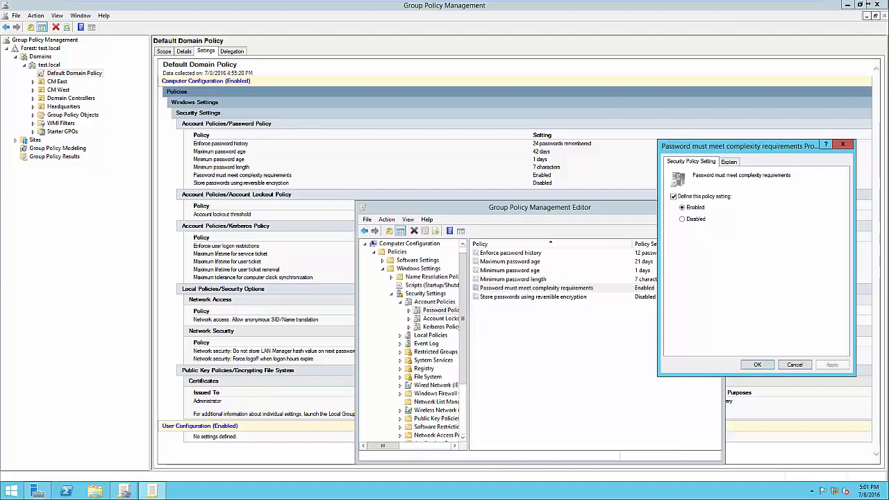
{"action": "left_click", "coordinate": [729, 162]}
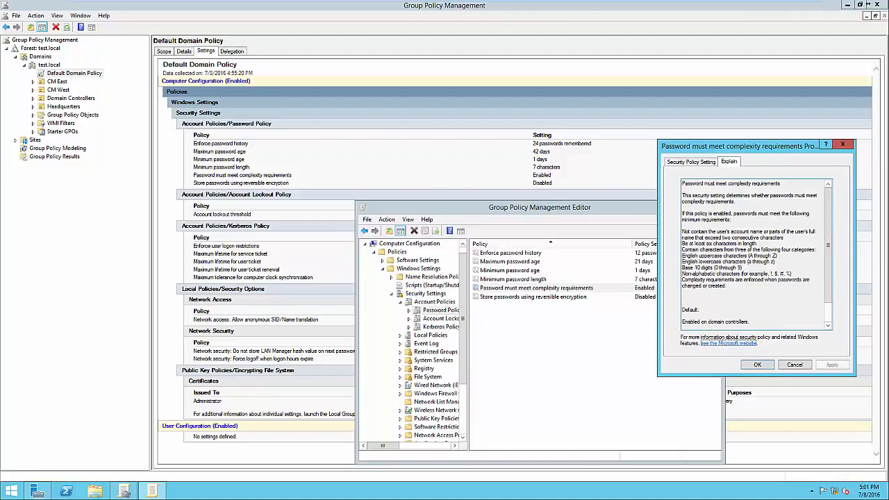
{"action": "left_click_drag", "start_coordinate": [682, 243], "coordinate": [742, 268]}
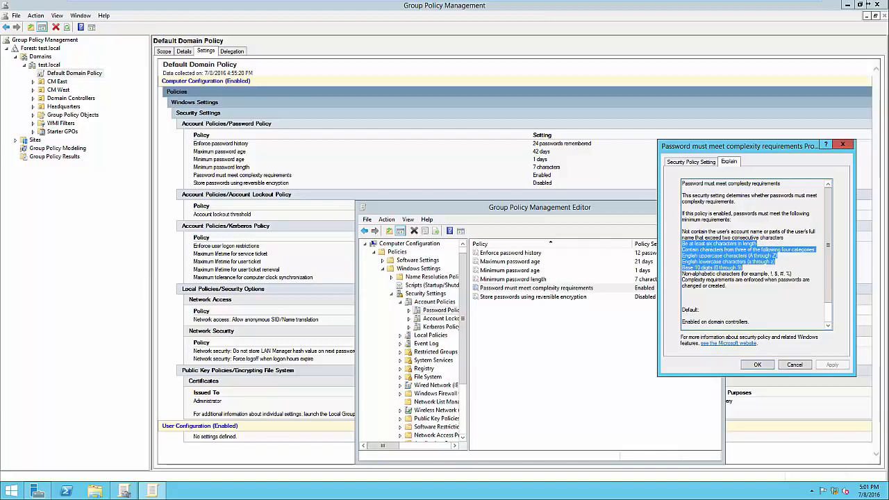
{"action": "left_click", "coordinate": [773, 274]}
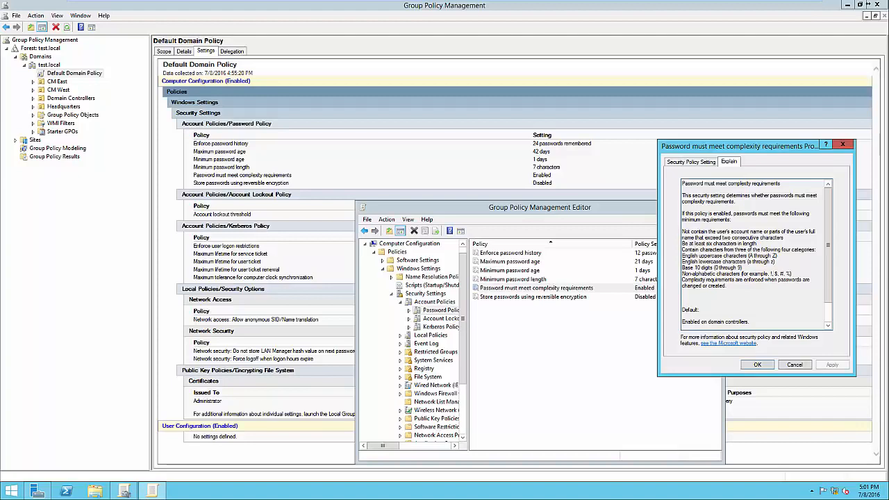
{"action": "key", "text": "Escape"}
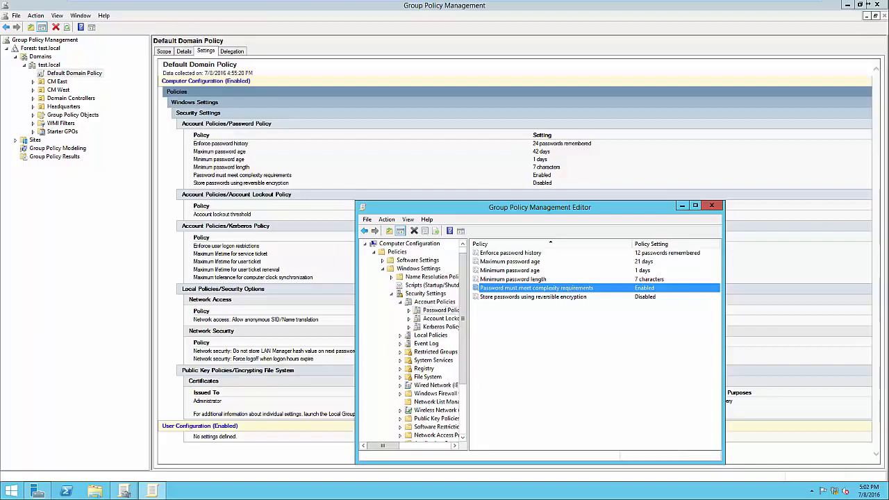
{"action": "key", "text": "Down"}
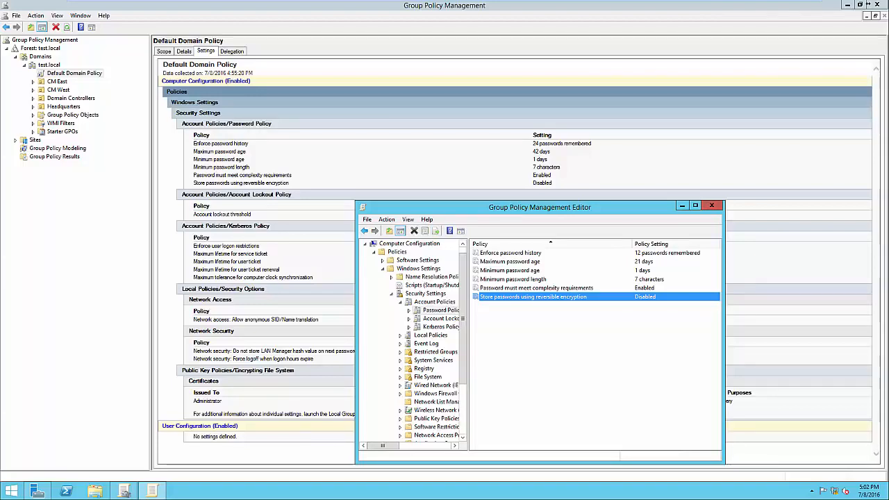
Define the Account lockout duration policy as 30 minutes, accepting the suggested threshold of 5 invalid logon attempts and 30-minute counter reset.
{"action": "left_click", "coordinate": [441, 318]}
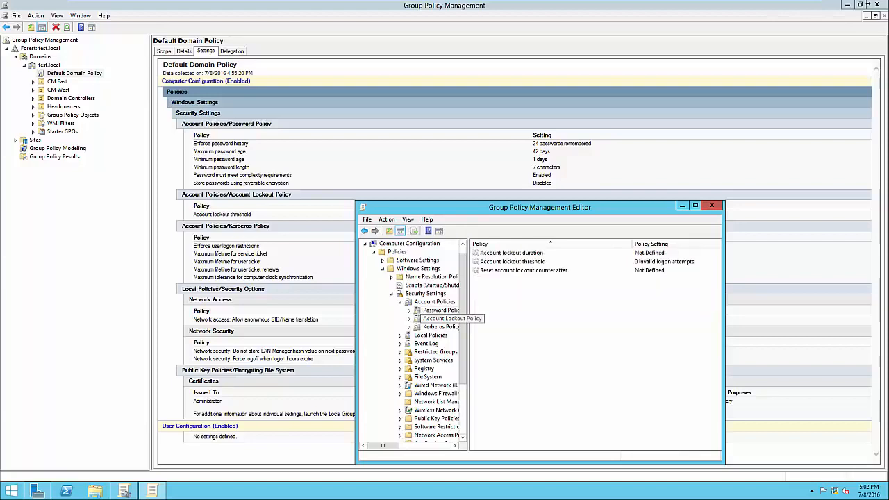
{"action": "double_click", "coordinate": [512, 253]}
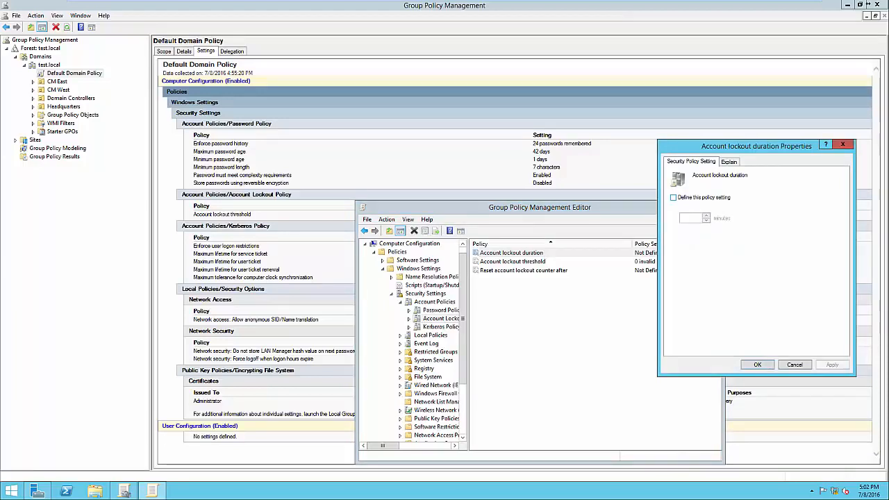
{"action": "left_click", "coordinate": [673, 198]}
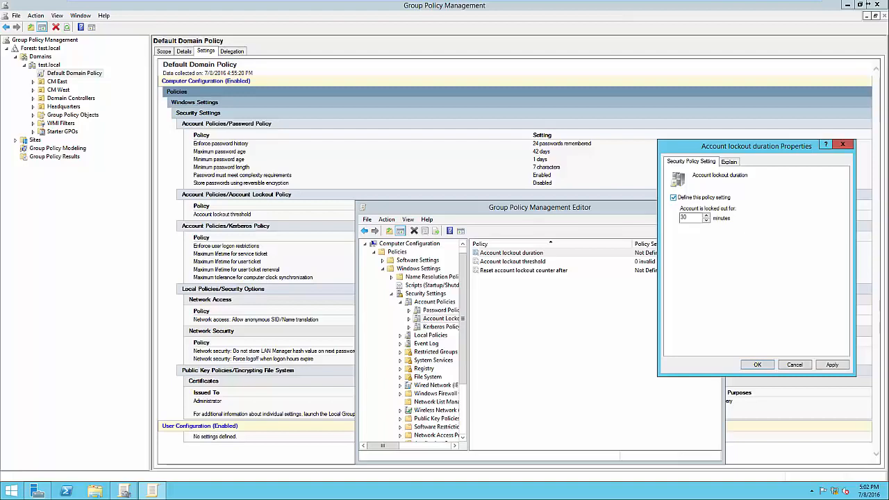
{"action": "left_click", "coordinate": [673, 198]}
{"action": "left_click", "coordinate": [673, 198]}
{"action": "left_click", "coordinate": [832, 364]}
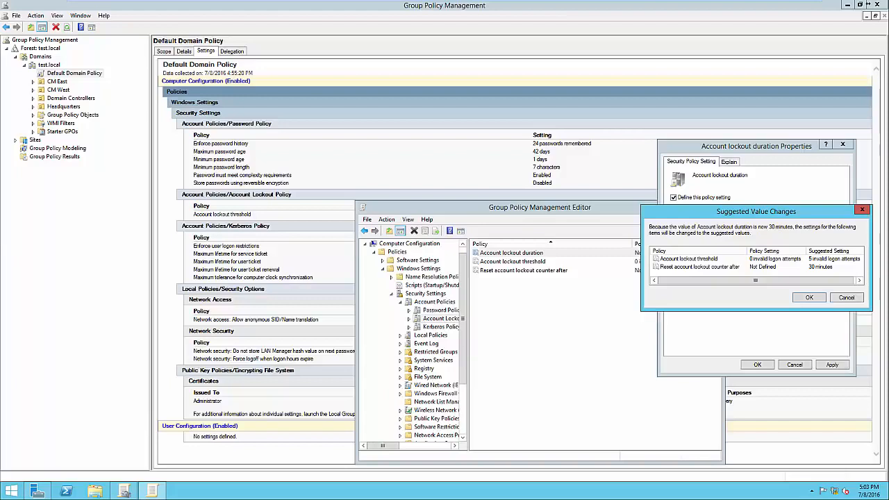
{"action": "left_click_drag", "start_coordinate": [758, 212], "coordinate": [741, 217]}
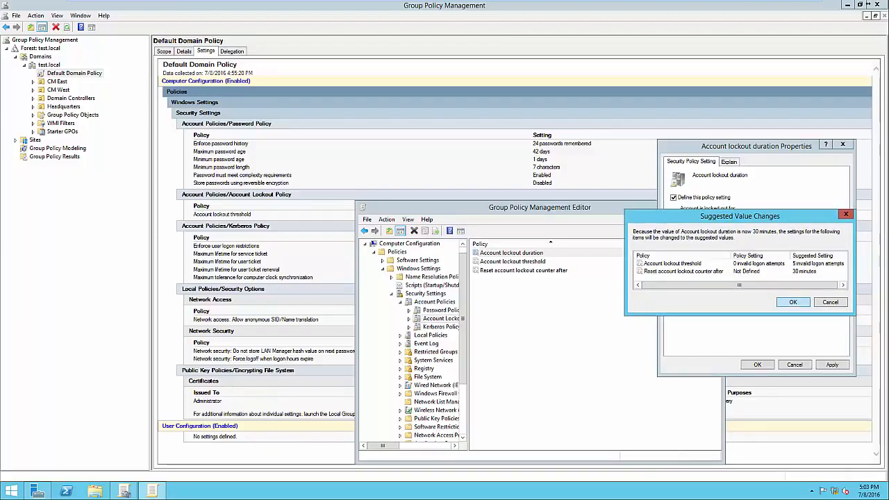
{"action": "key", "text": "Return"}
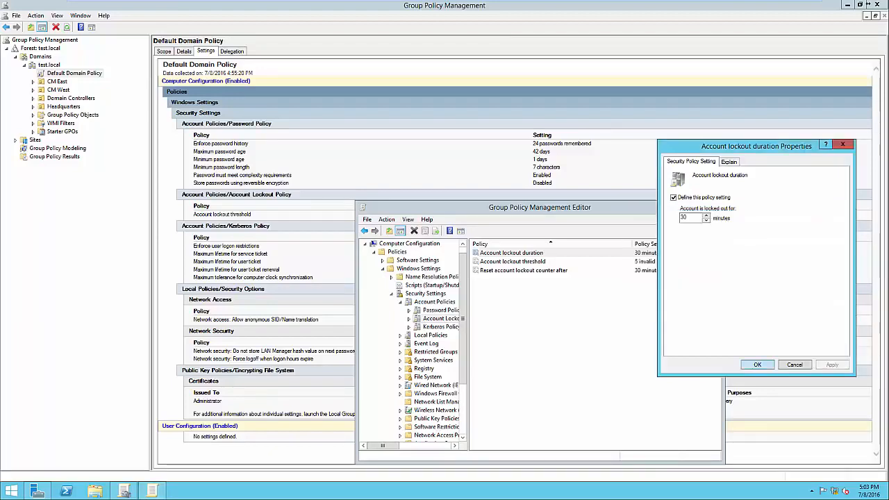
{"action": "key", "text": "Return"}
Review the Account lockout threshold and Reset account lockout counter after policies without changing them, and close the policy editor.
{"action": "double_click", "coordinate": [513, 261]}
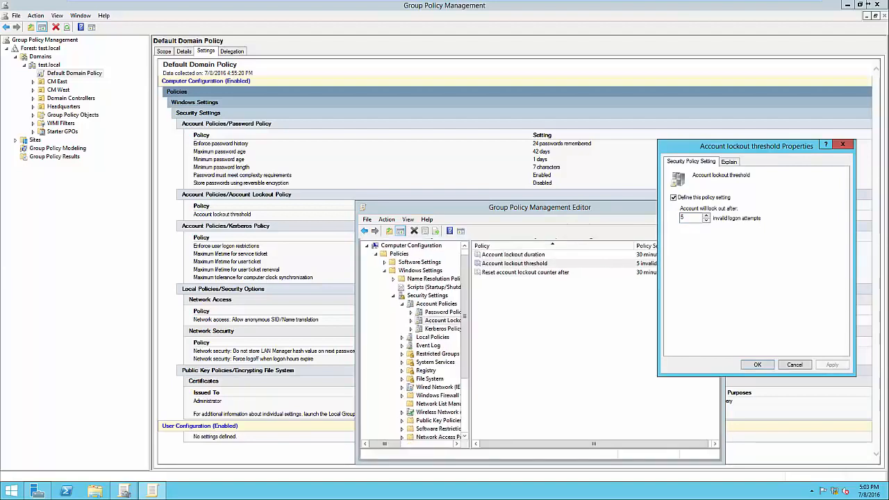
{"action": "key", "text": "Return"}
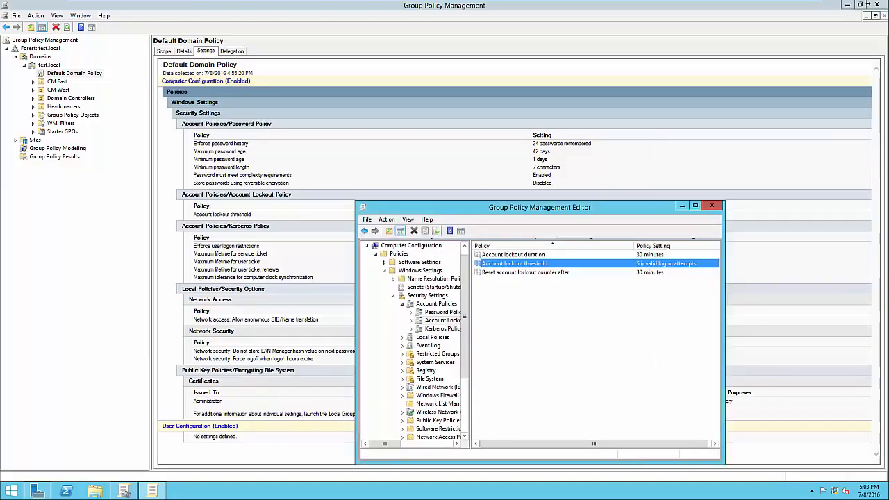
{"action": "key", "text": "Down"}
{"action": "key", "text": "Return"}
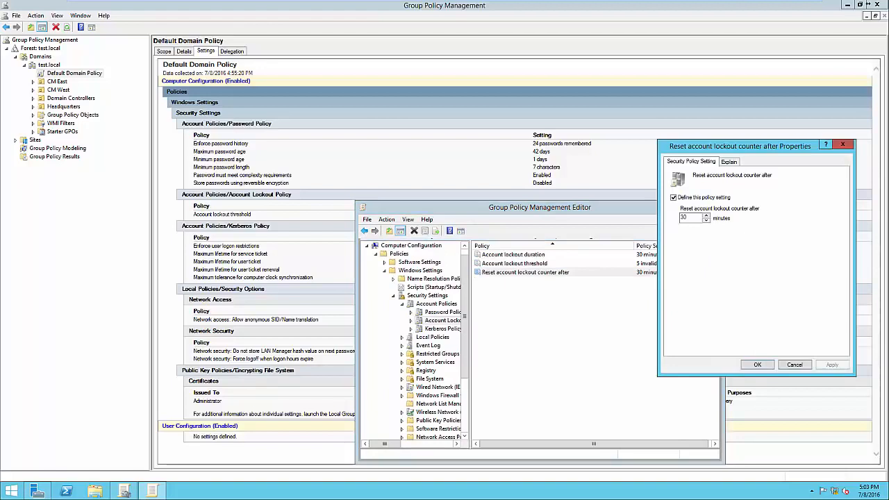
{"action": "left_click_drag", "start_coordinate": [736, 147], "coordinate": [757, 141]}
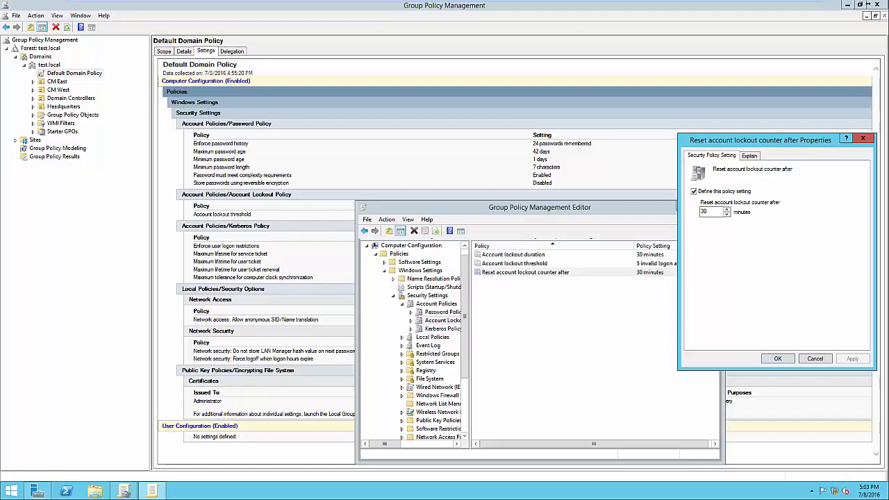
{"action": "left_click", "coordinate": [777, 358]}
{"action": "left_click", "coordinate": [611, 340]}
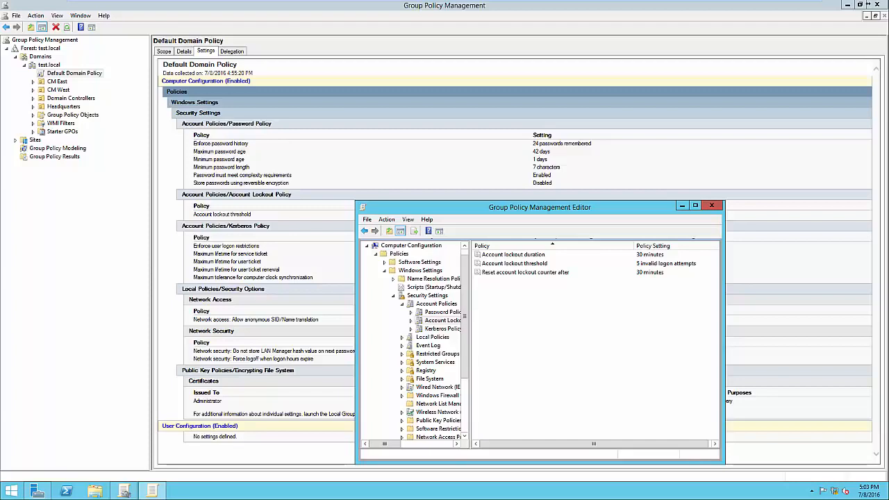
{"action": "left_click", "coordinate": [711, 205]}
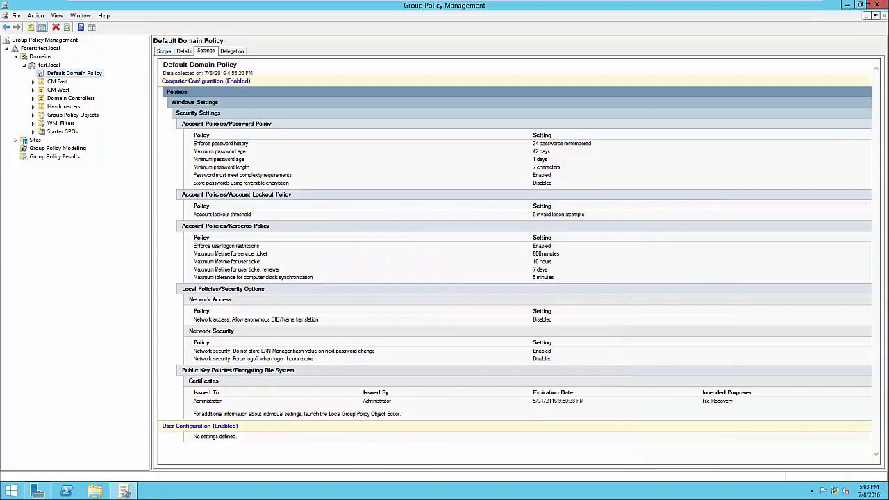
Examine the Default Domain Policy's scope, checking its linked location and the Authenticated Users entry in its security filtering.
{"action": "left_click", "coordinate": [164, 51]}
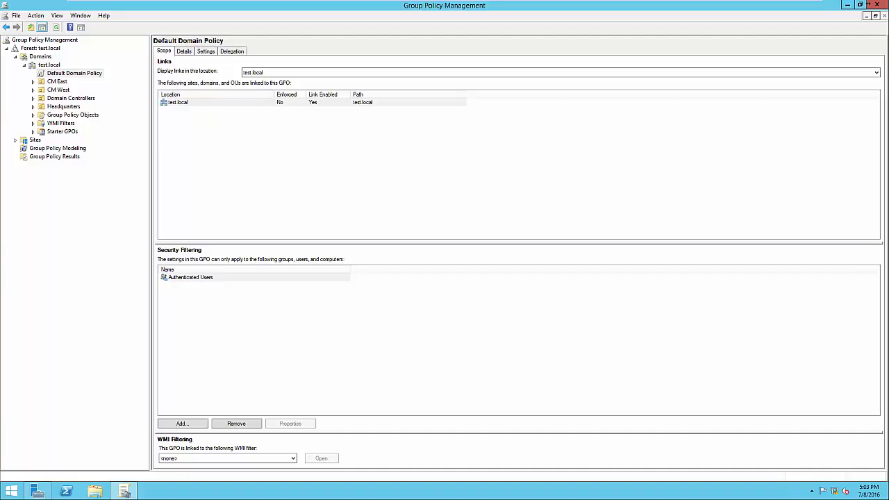
{"action": "left_click", "coordinate": [179, 103]}
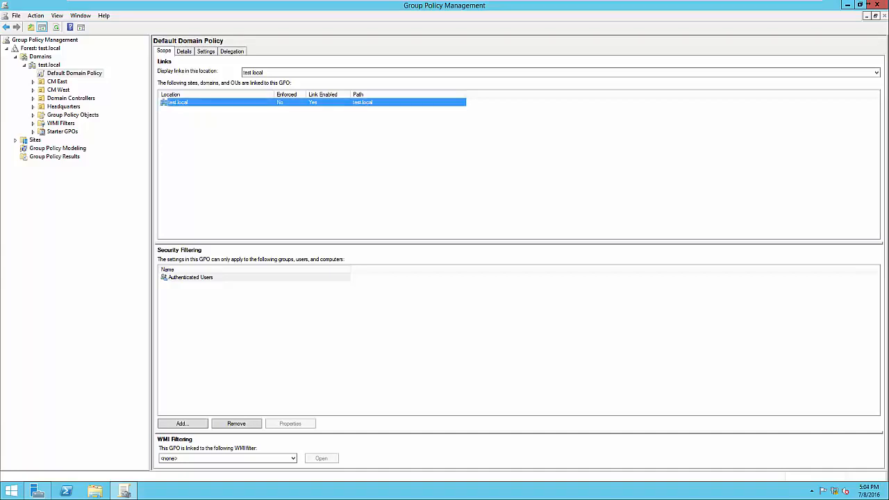
{"action": "left_click", "coordinate": [190, 277]}
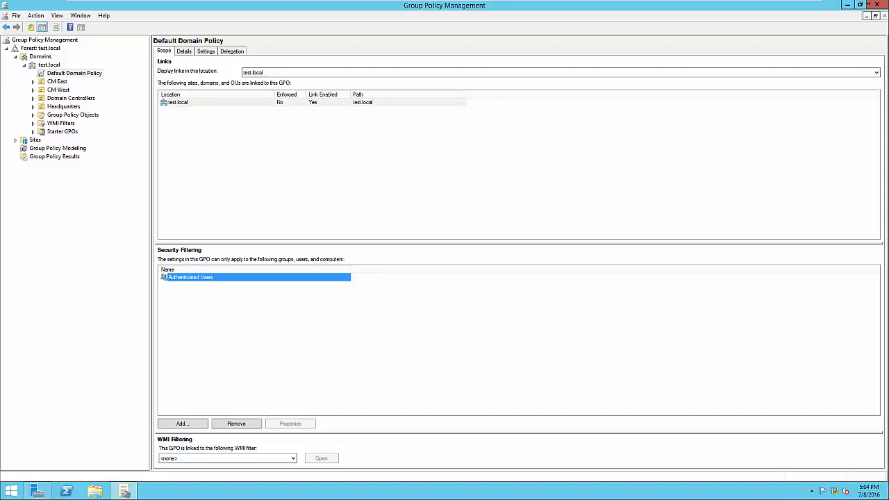
{"action": "left_click", "coordinate": [291, 327]}
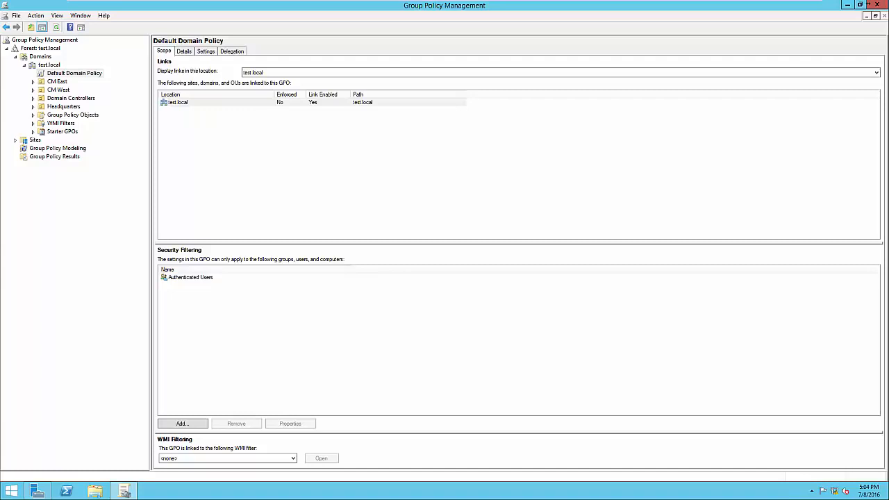
{"action": "left_click", "coordinate": [191, 277]}
{"action": "left_click", "coordinate": [292, 326]}
{"action": "left_click", "coordinate": [191, 277]}
{"action": "left_click", "coordinate": [257, 320]}
{"action": "left_click", "coordinate": [191, 277]}
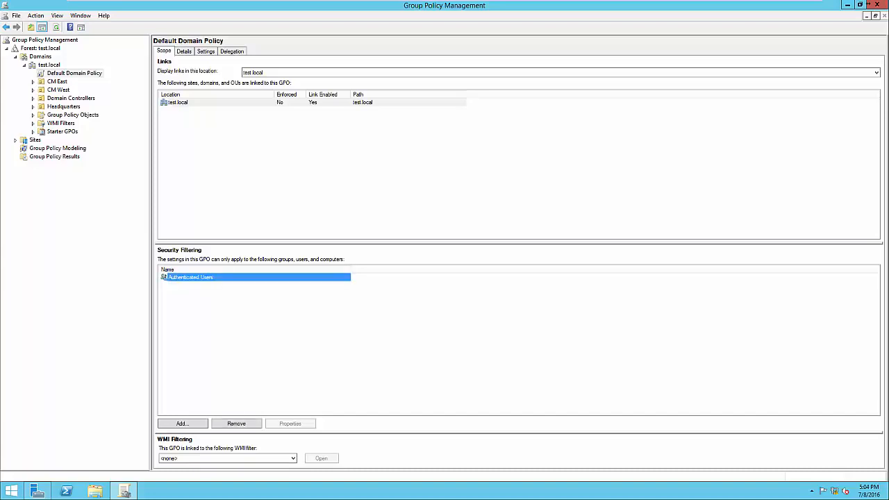
{"action": "left_click", "coordinate": [257, 320]}
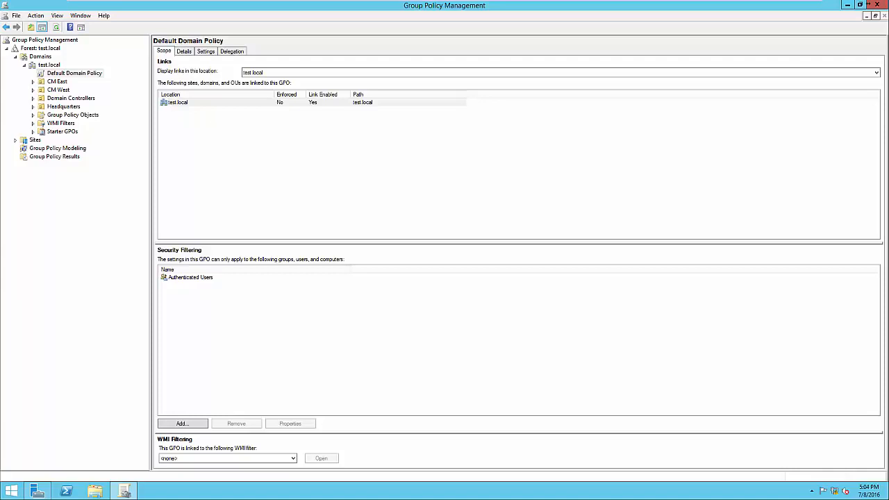
Create a GPO named Screen Timeout in the domain and link it to the Headquarters organizational unit, with no source starter GPO.
{"action": "left_click", "coordinate": [63, 106]}
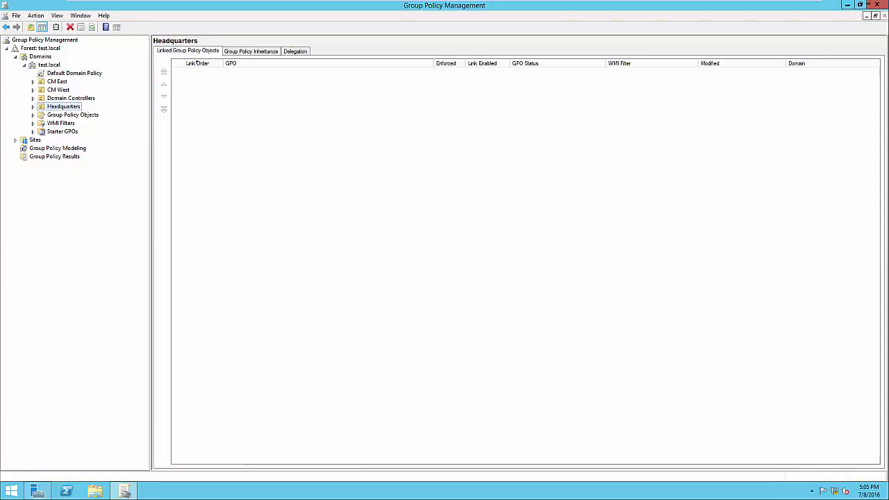
{"action": "key", "text": "F2"}
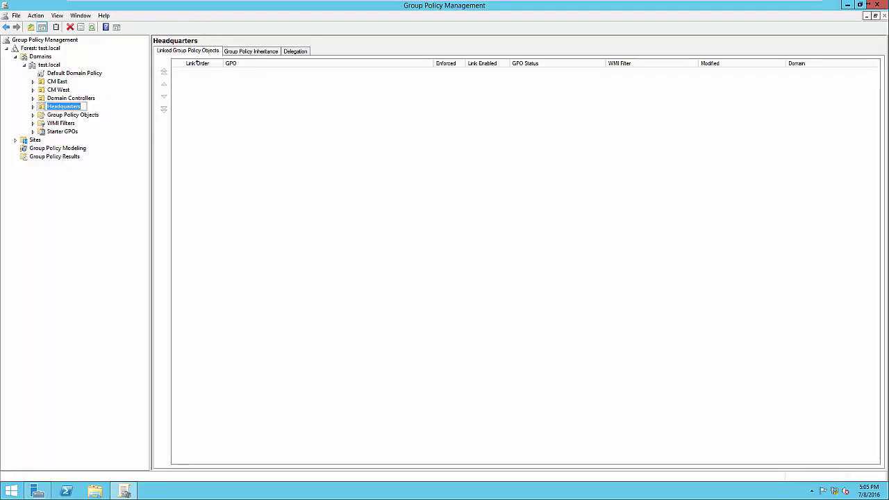
{"action": "key", "text": "Escape"}
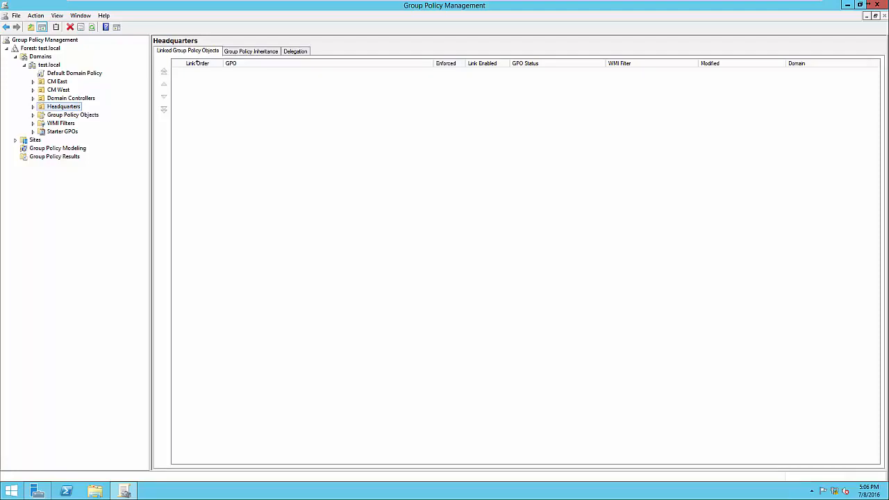
{"action": "key", "text": "shift+F10"}
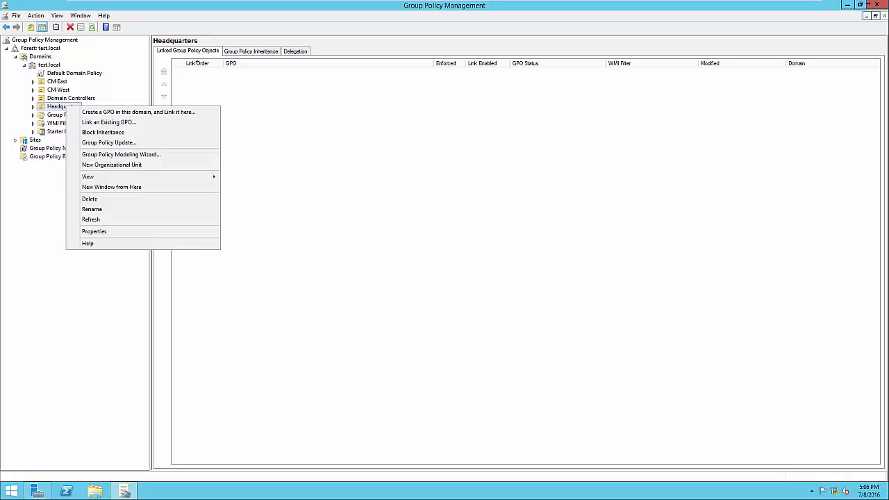
{"action": "key", "text": "Down"}
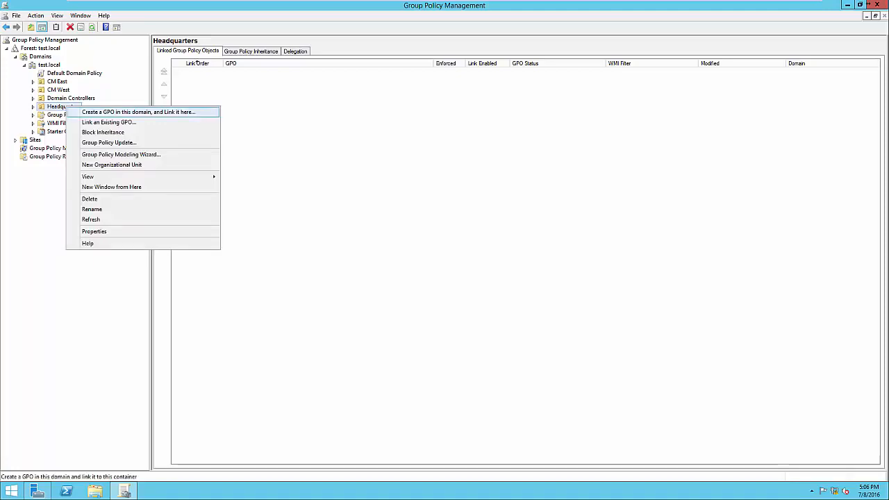
{"action": "key", "text": "Return"}
{"action": "left_click_drag", "start_coordinate": [421, 230], "coordinate": [360, 230]}
{"action": "type", "text": "Screen Timeout"}
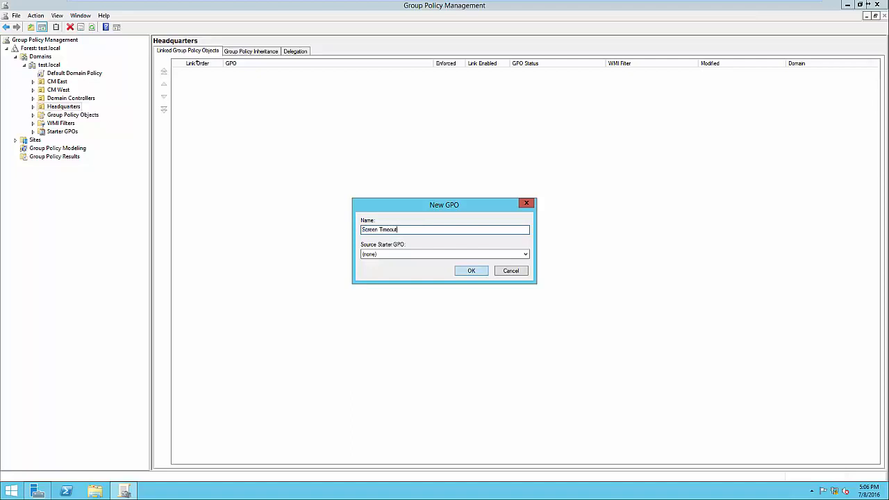
{"action": "key", "text": "Return"}
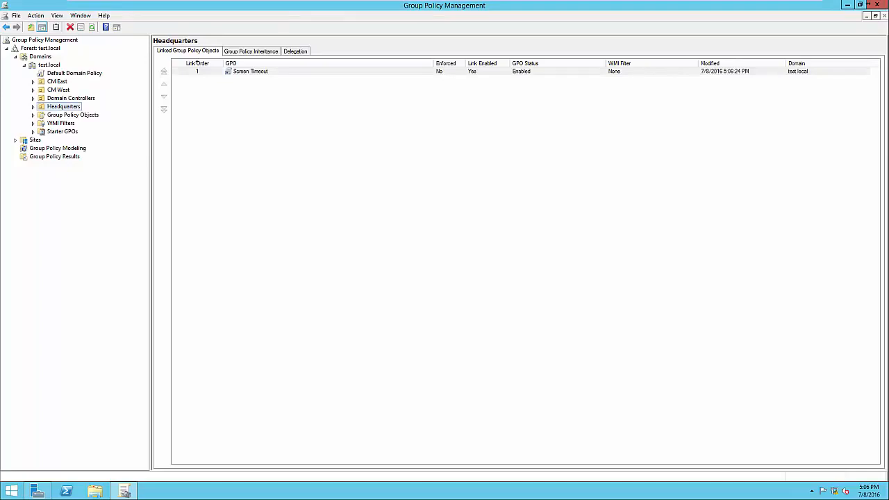
Expand Headquarters and check the Screen Timeout GPO's scope and security filtering.
{"action": "left_click", "coordinate": [33, 107]}
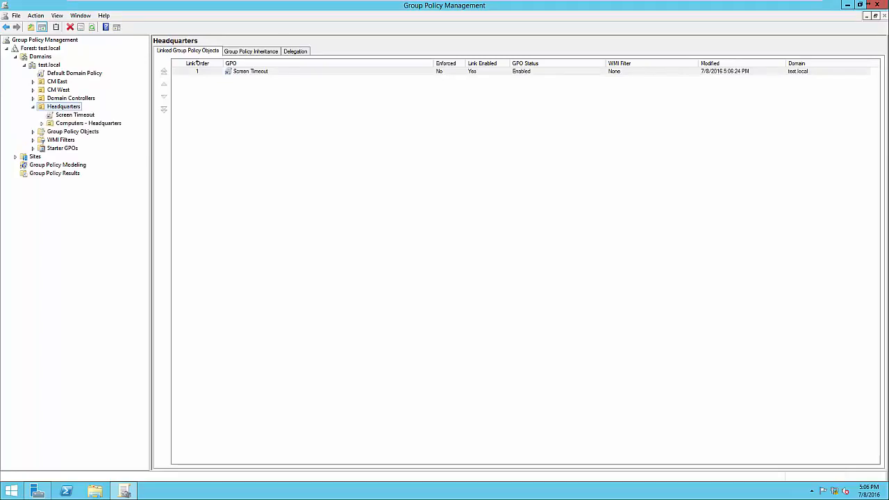
{"action": "left_click", "coordinate": [75, 115]}
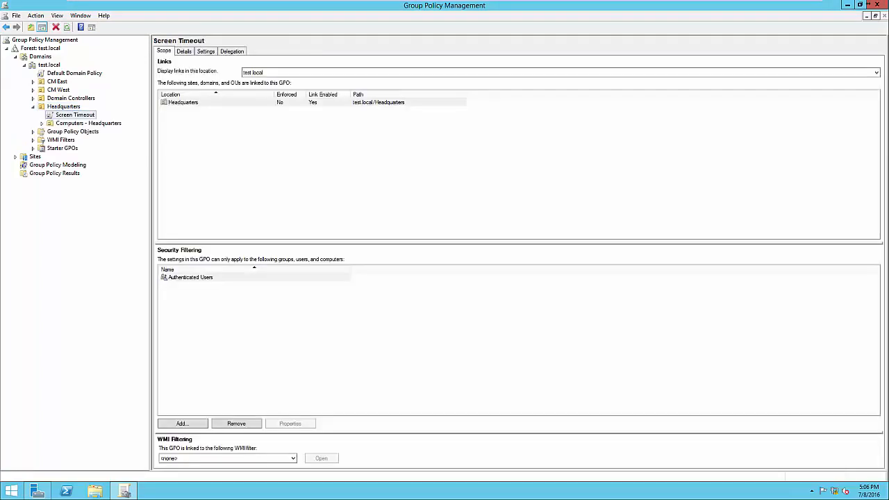
{"action": "left_click", "coordinate": [190, 277]}
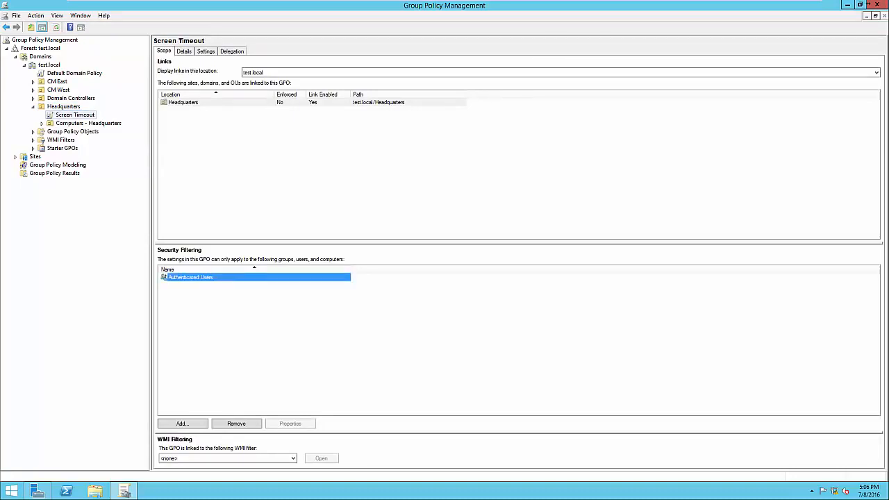
{"action": "left_click", "coordinate": [291, 327]}
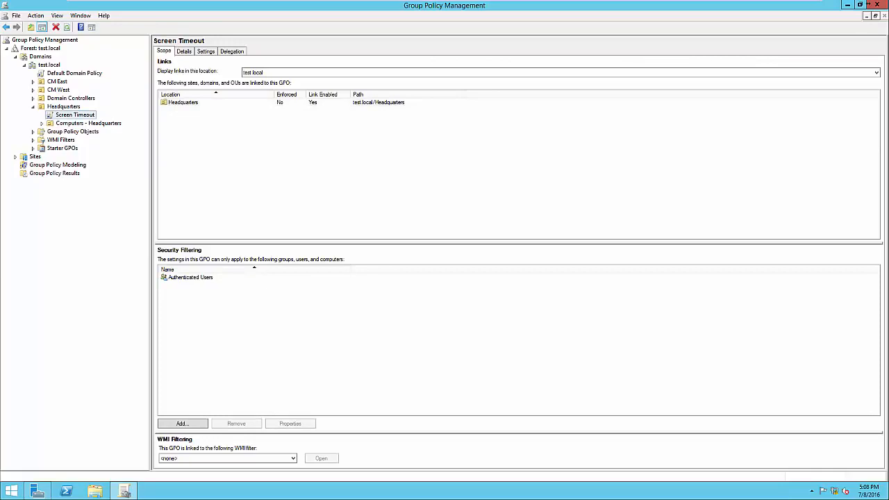
Open the Screen Timeout GPO for editing and expand Computer Configuration through Windows Settings and Security Settings to Local Policies.
{"action": "right_click", "coordinate": [79, 115]}
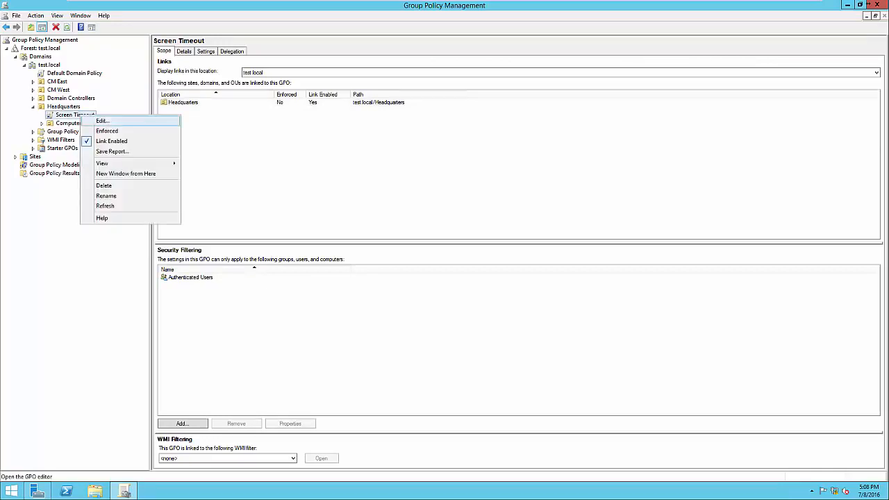
{"action": "left_click", "coordinate": [102, 120]}
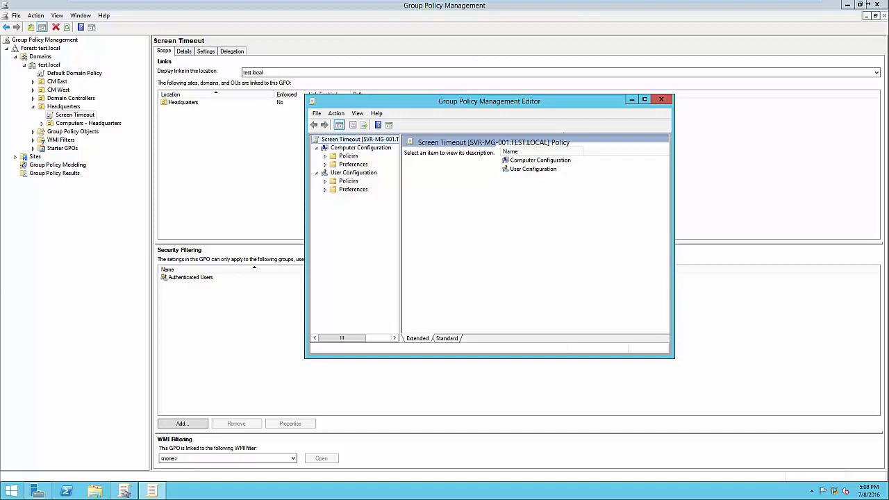
{"action": "left_click", "coordinate": [325, 156]}
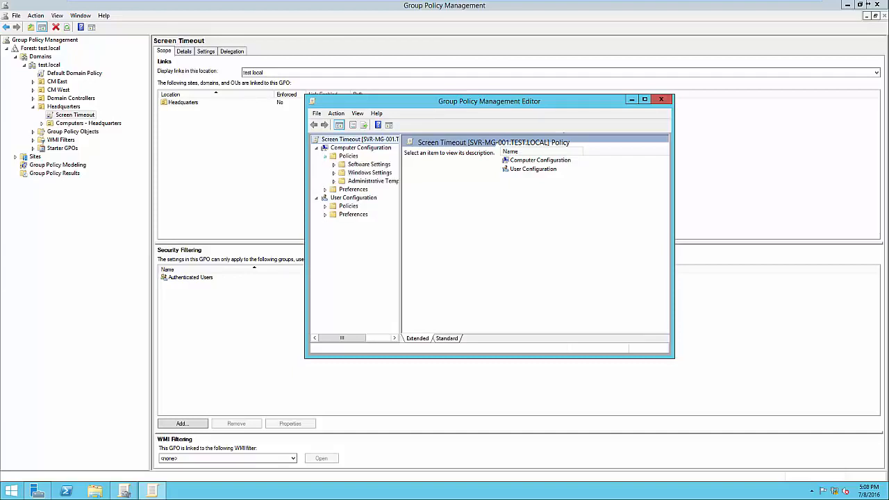
{"action": "left_click", "coordinate": [334, 172]}
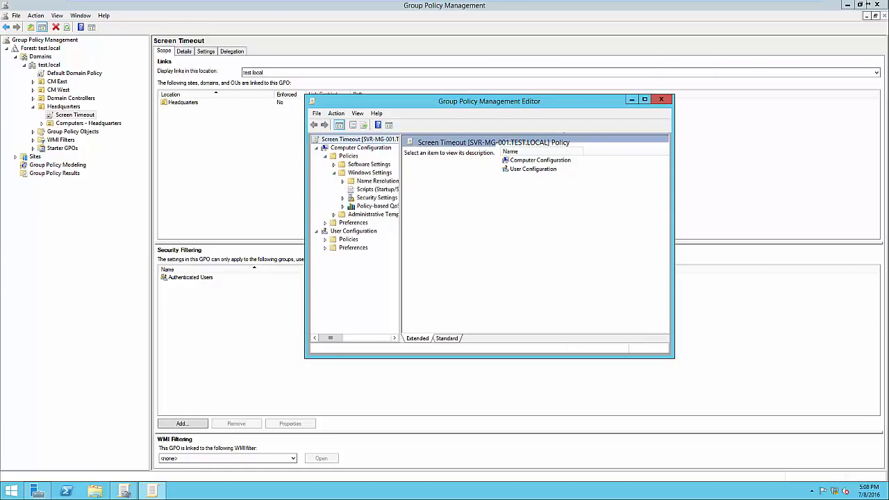
{"action": "left_click_drag", "start_coordinate": [400, 243], "coordinate": [475, 243]}
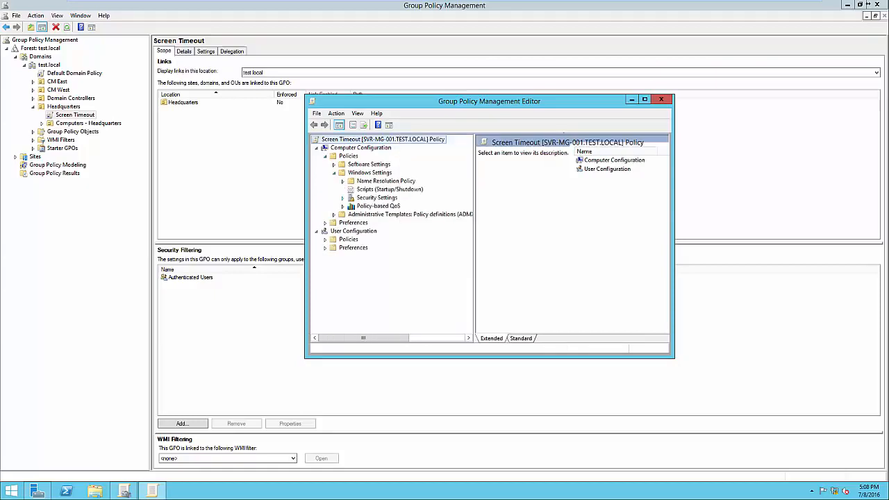
{"action": "left_click", "coordinate": [342, 198]}
{"action": "left_click", "coordinate": [351, 197]}
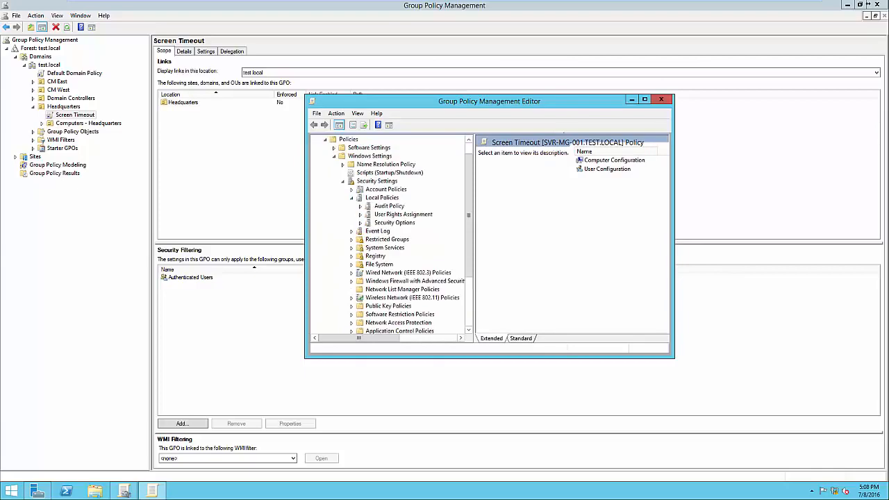
In Security Options, define Interactive logon: Machine inactivity limit as 300 seconds, read its explanation, apply it and close the policy editor.
{"action": "left_click", "coordinate": [395, 223]}
{"action": "left_click", "coordinate": [644, 99]}
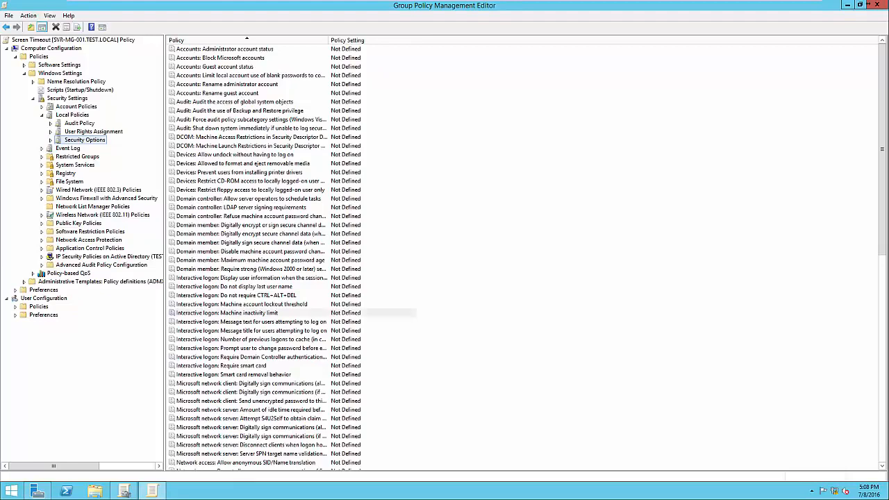
{"action": "double_click", "coordinate": [227, 313]}
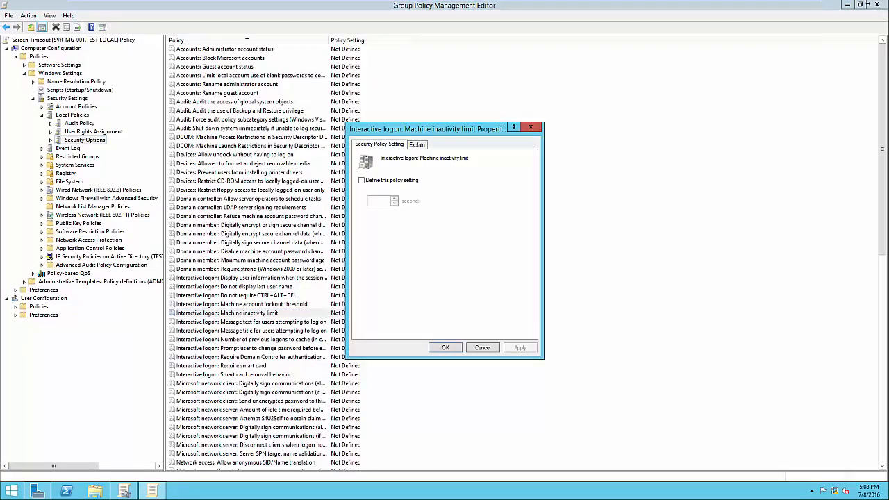
{"action": "left_click", "coordinate": [362, 181]}
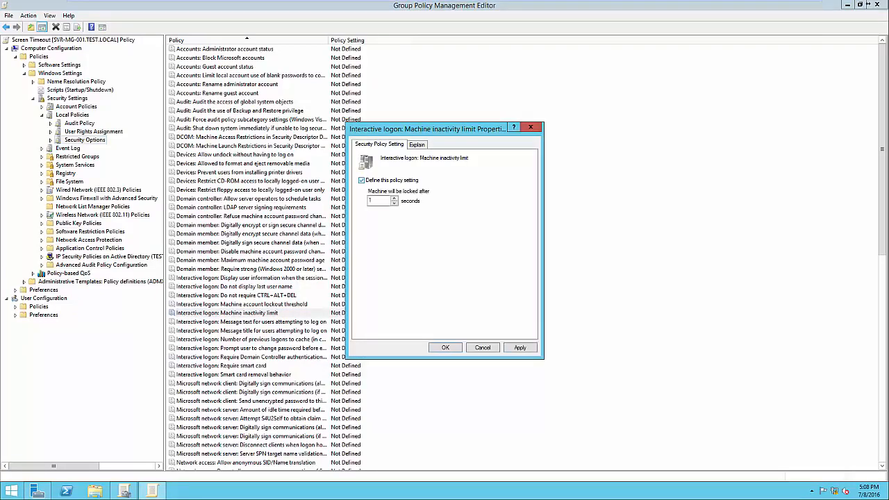
{"action": "key", "text": "Tab"}
{"action": "type", "text": "300"}
{"action": "left_click", "coordinate": [417, 145]}
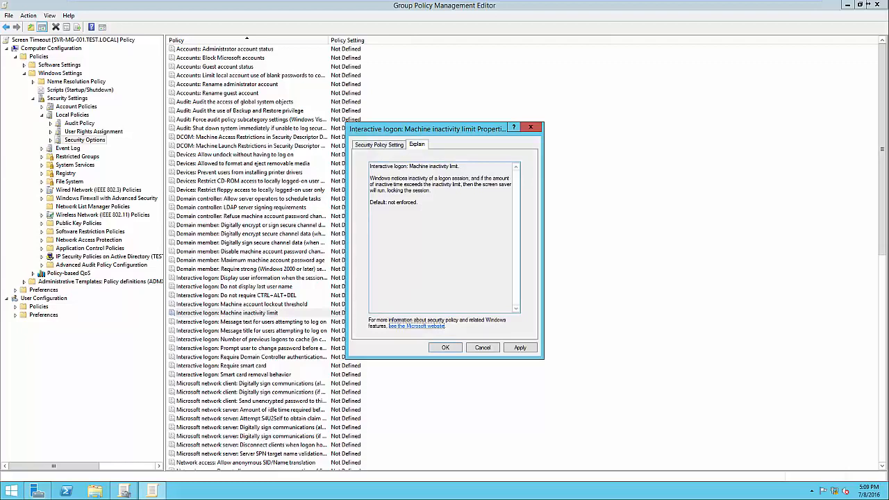
{"action": "left_click", "coordinate": [379, 144]}
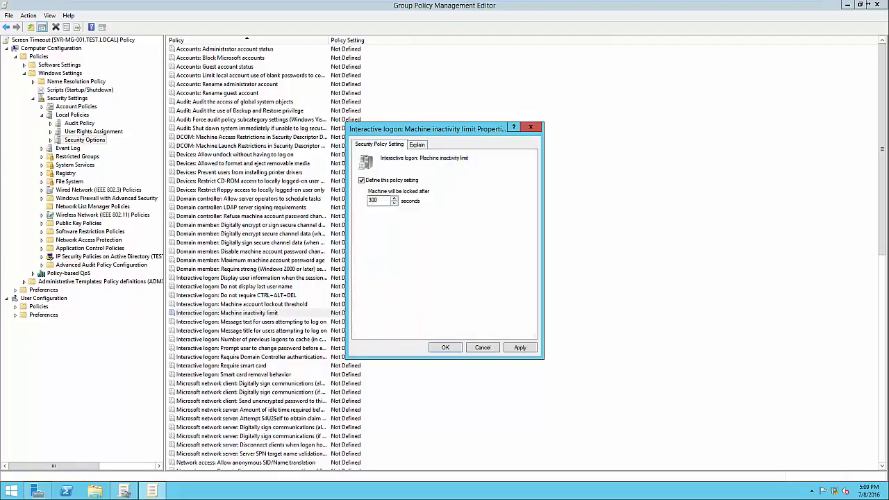
{"action": "left_click", "coordinate": [520, 347]}
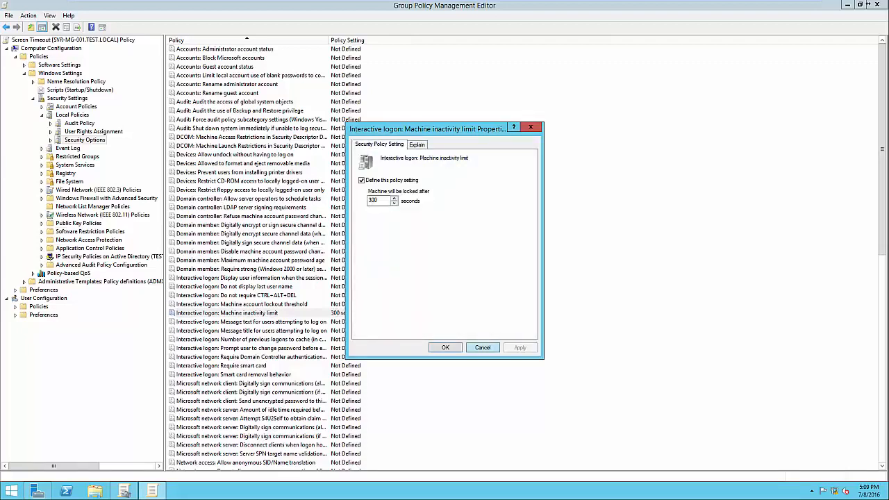
{"action": "key", "text": "Return"}
{"action": "left_click", "coordinate": [459, 326]}
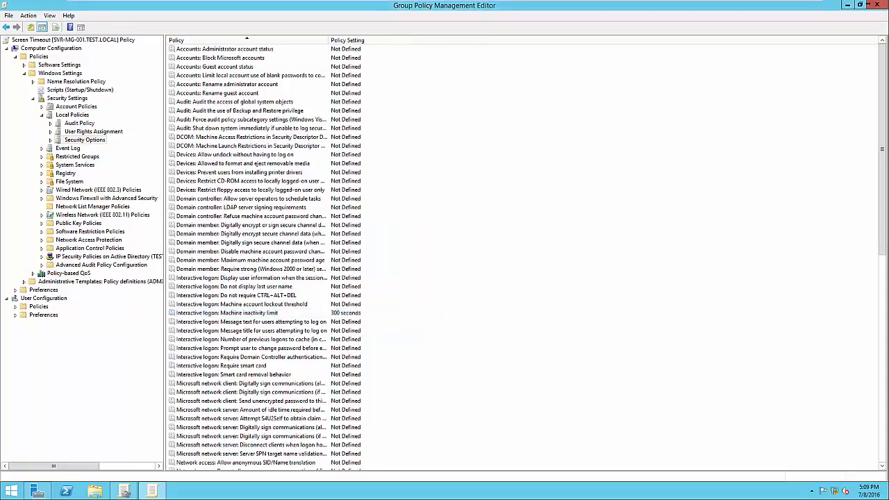
{"action": "left_click", "coordinate": [251, 313]}
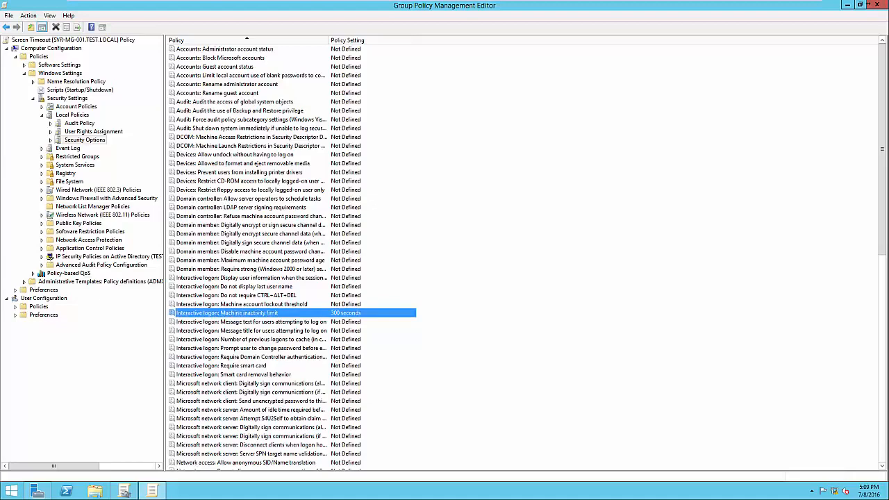
{"action": "left_click", "coordinate": [871, 4]}
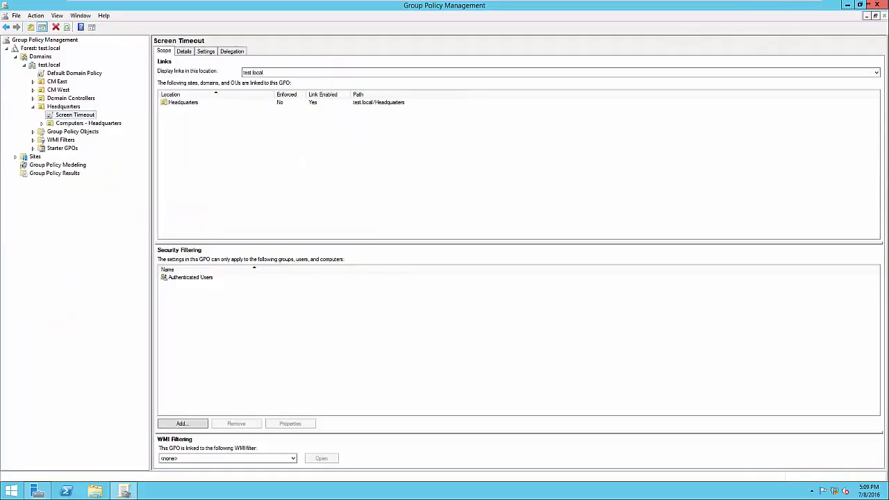
Review the Screen Timeout GPO's settings report, dismissing the blocked-content notice, and check the Authenticated Users entry in its security filtering.
{"action": "left_click", "coordinate": [205, 52]}
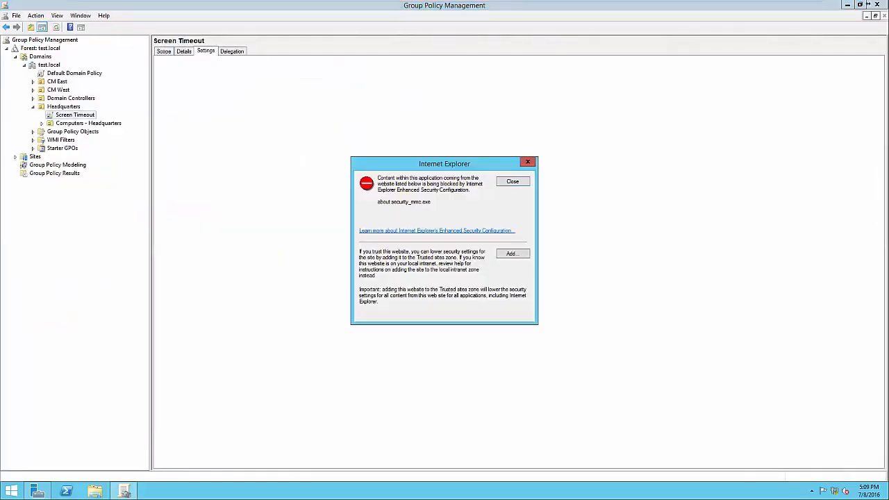
{"action": "left_click", "coordinate": [513, 181]}
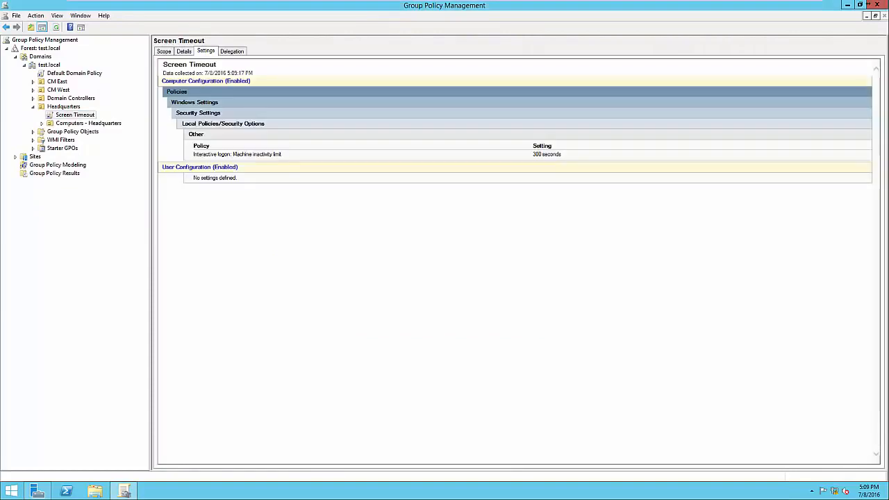
{"action": "left_click_drag", "start_coordinate": [193, 146], "coordinate": [282, 155]}
{"action": "left_click", "coordinate": [285, 155]}
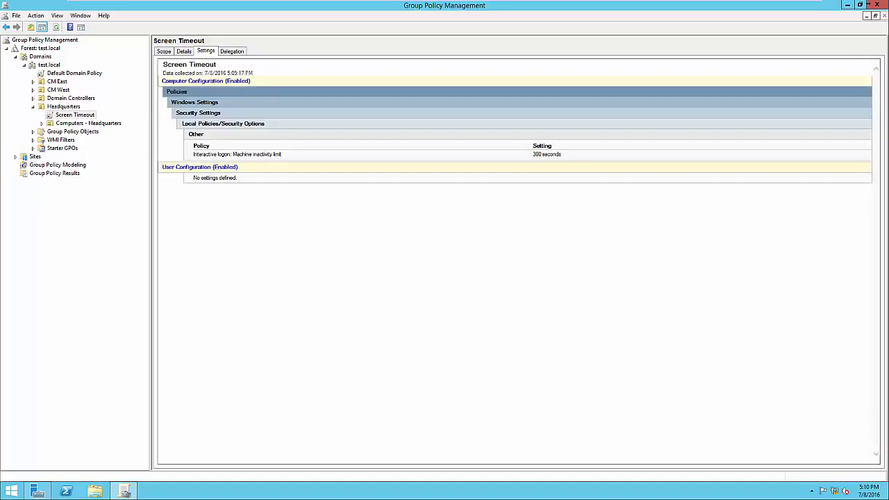
{"action": "left_click", "coordinate": [164, 51]}
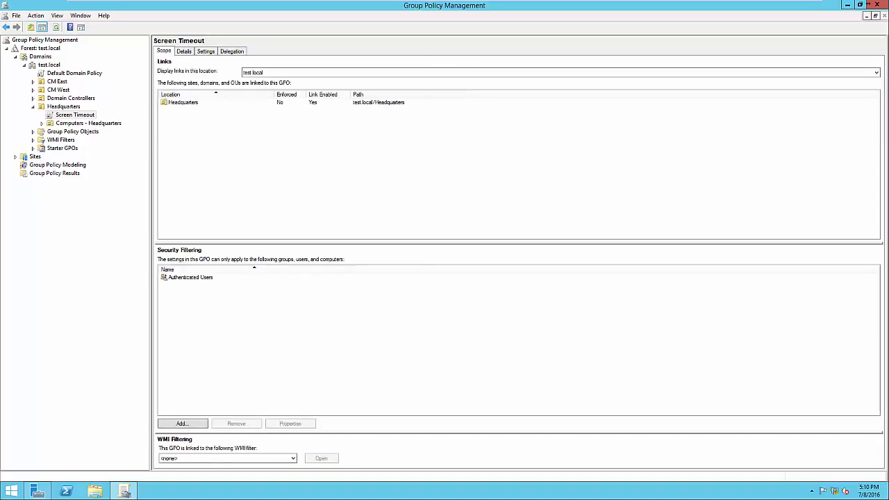
{"action": "left_click", "coordinate": [191, 277]}
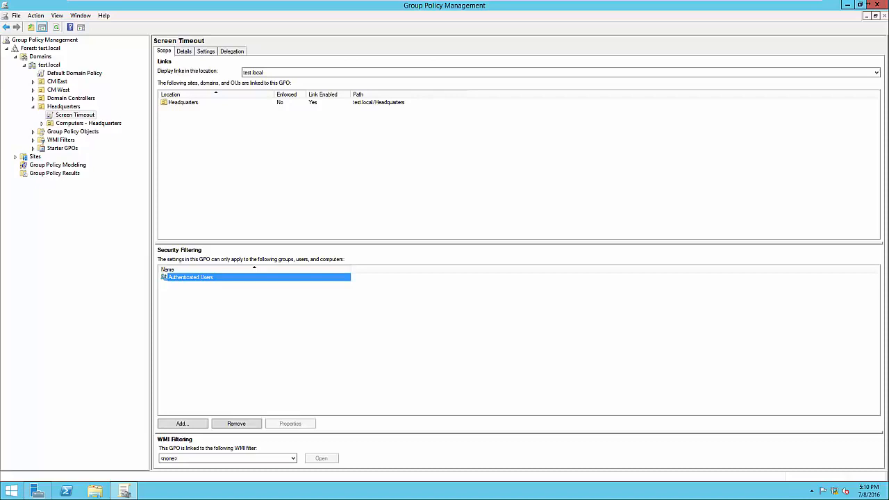
Open Active Directory Users and Computers from Server Manager, locate the Accounting group in Headquarters, and return to Group Policy Management.
{"action": "left_click", "coordinate": [38, 491]}
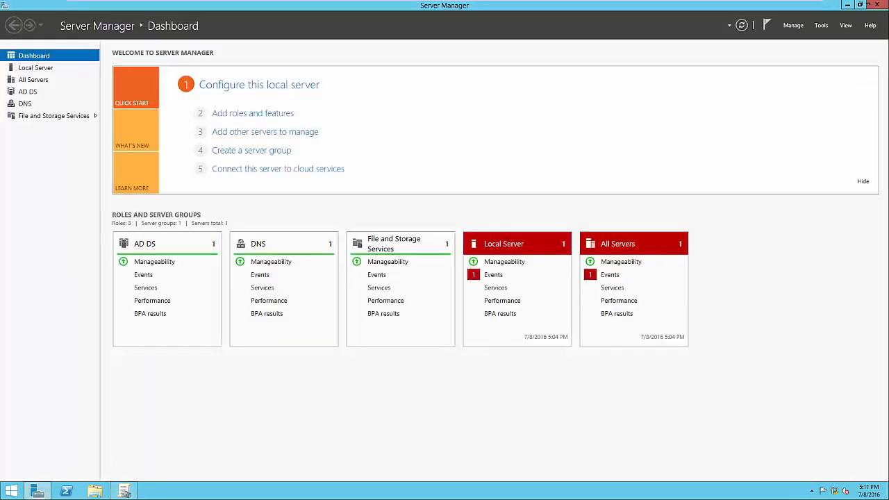
{"action": "left_click", "coordinate": [821, 26]}
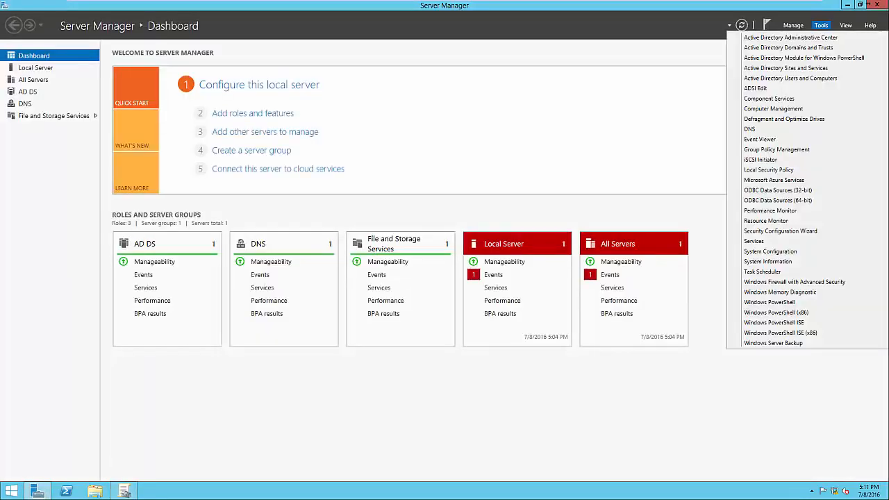
{"action": "left_click", "coordinate": [790, 78]}
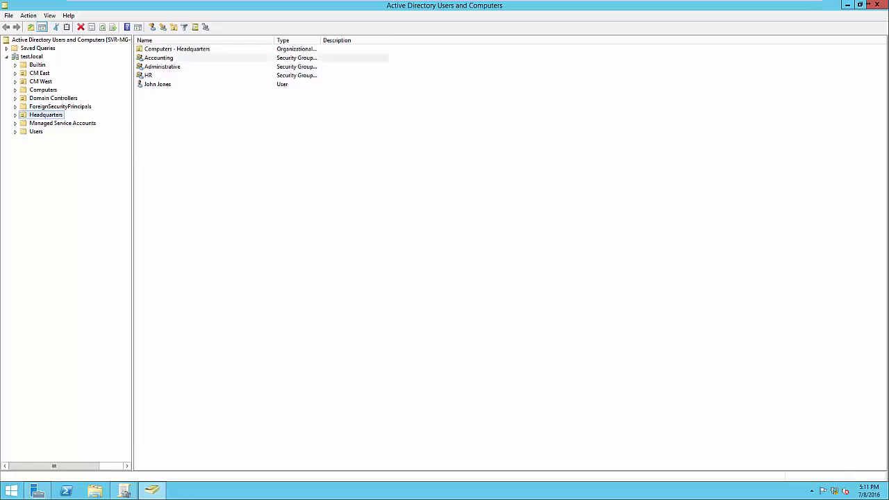
{"action": "left_click", "coordinate": [160, 58]}
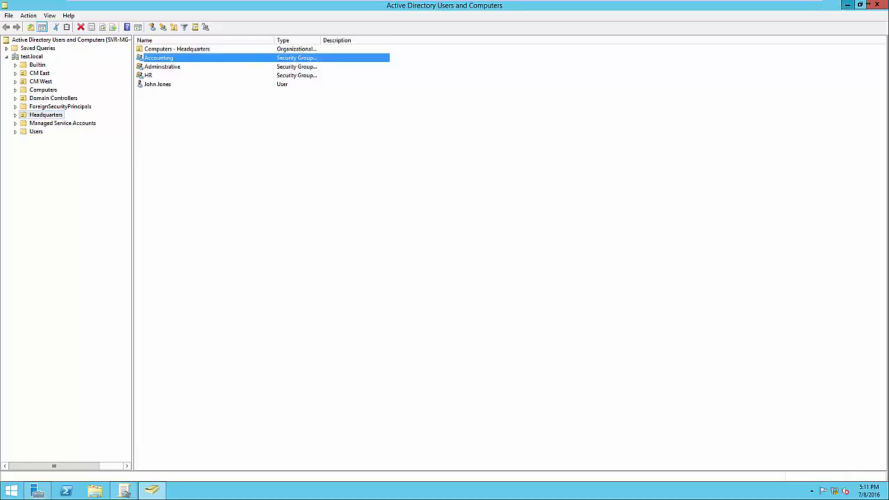
{"action": "left_click", "coordinate": [848, 5]}
{"action": "left_click", "coordinate": [847, 5]}
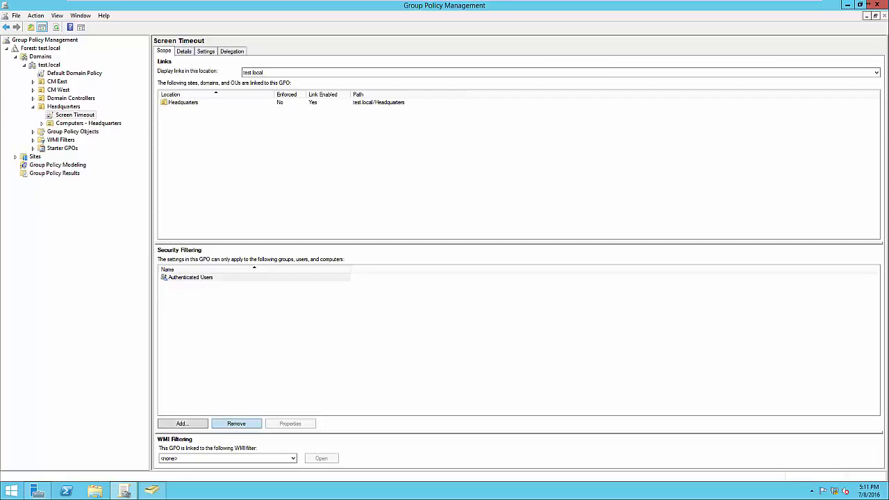
Replace Authenticated Users with the Accounting group in the Screen Timeout GPO's security filtering.
{"action": "left_click", "coordinate": [236, 423]}
{"action": "key", "text": "Return"}
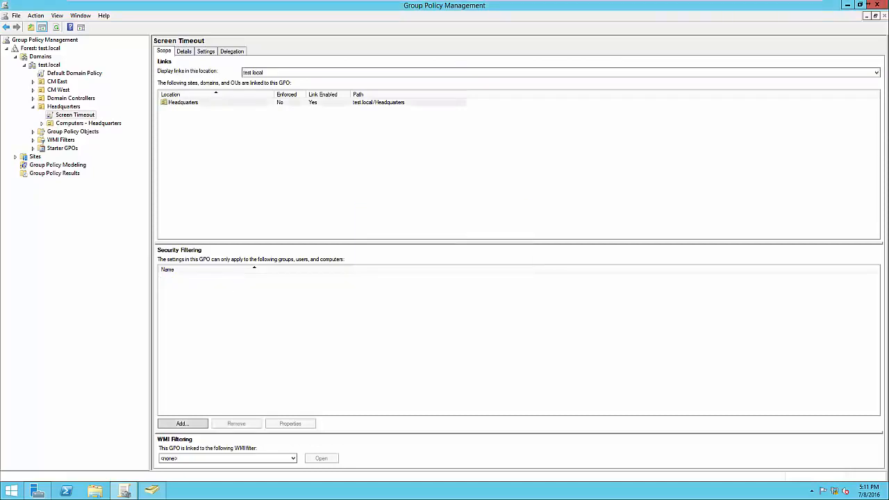
{"action": "left_click", "coordinate": [182, 423]}
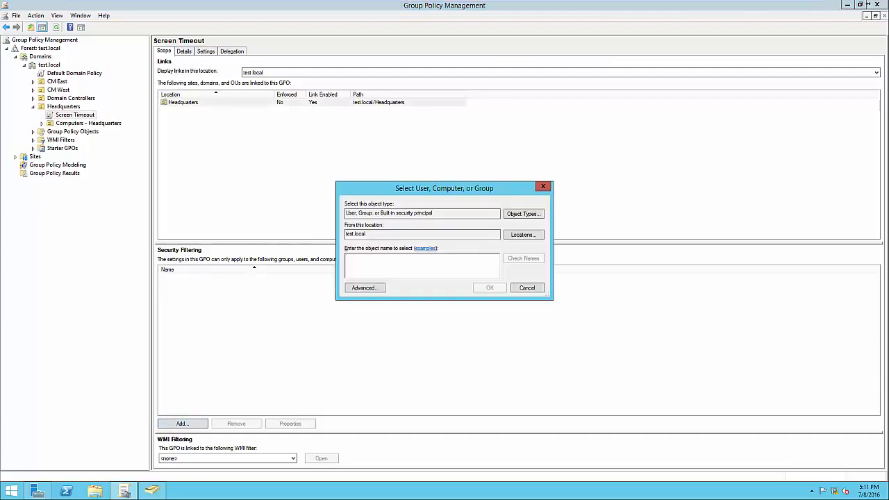
{"action": "type", "text": "Accounting"}
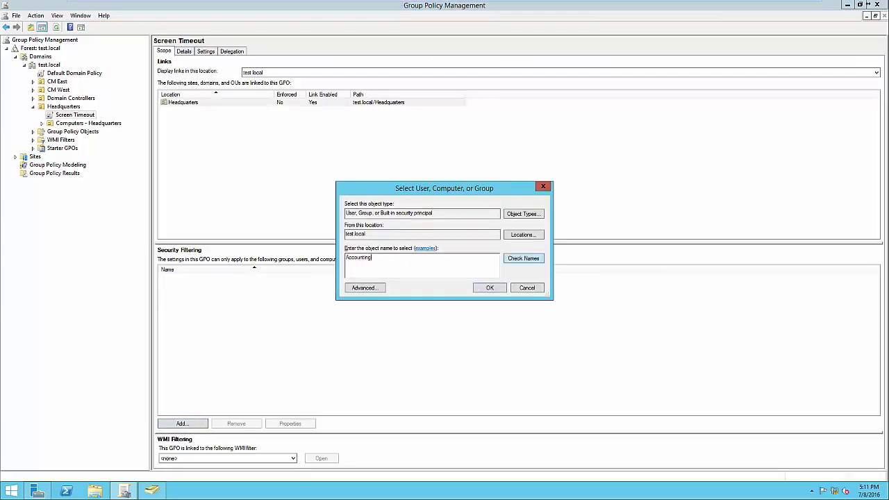
{"action": "key", "text": "alt+k"}
{"action": "key", "text": "Return"}
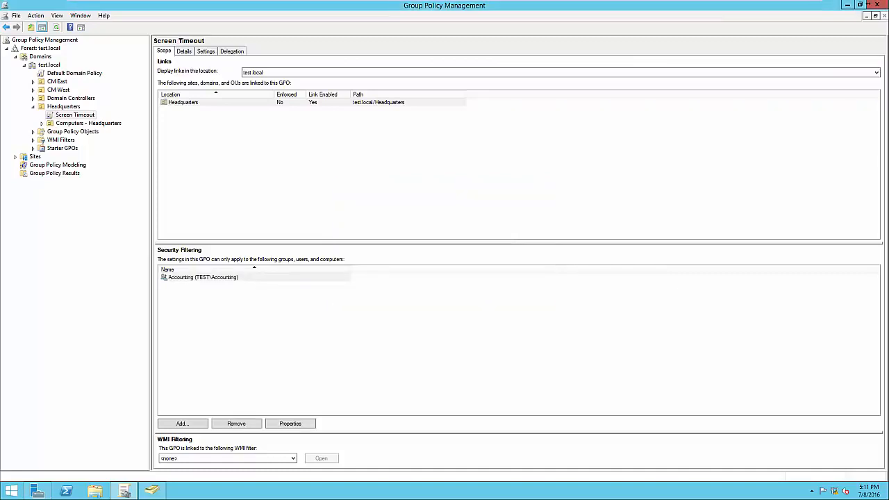
{"action": "left_click", "coordinate": [203, 277]}
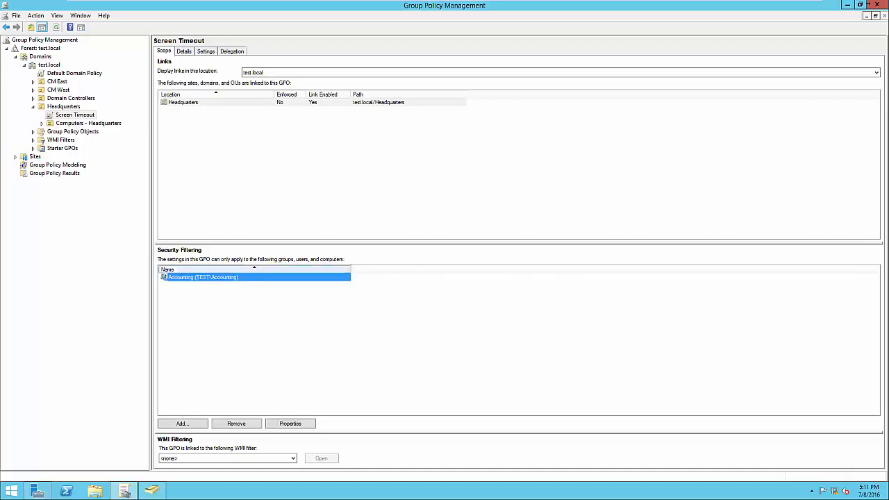
{"action": "left_click", "coordinate": [278, 326]}
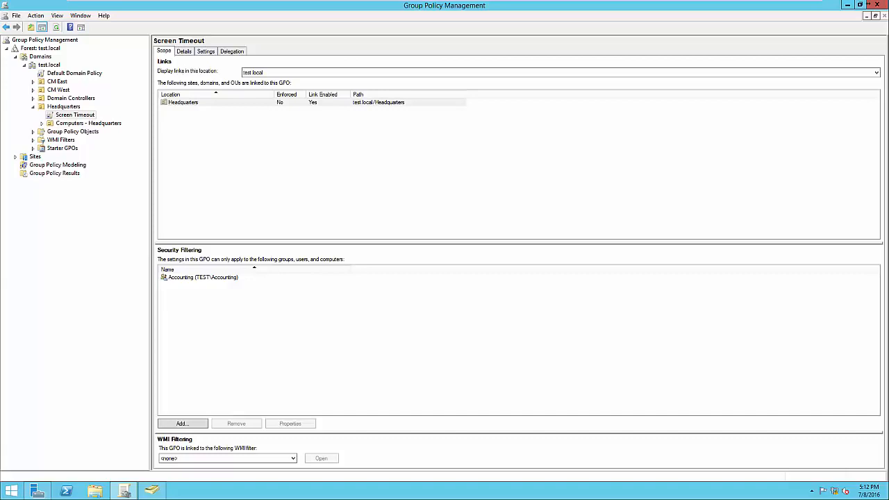
Open the Screen Timeout GPO for editing, view Scripts (Startup/Shutdown) under the computer policies' Windows Settings, and close the editor.
{"action": "left_click", "coordinate": [75, 115]}
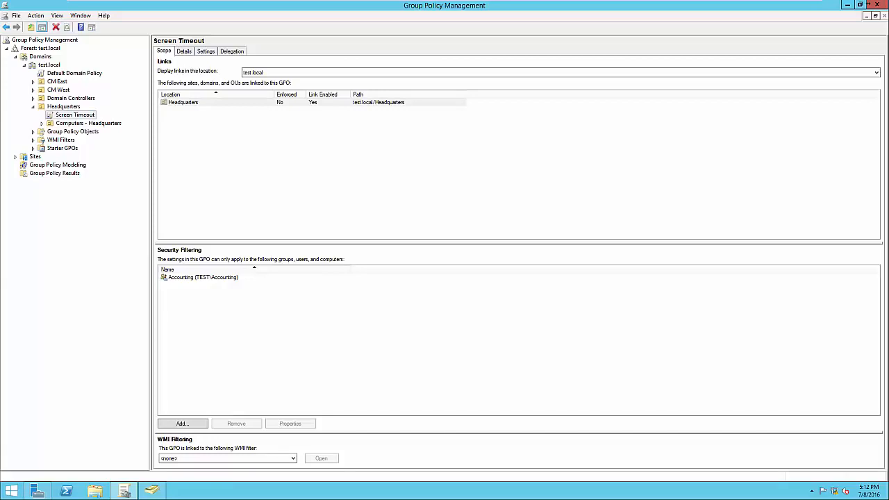
{"action": "right_click", "coordinate": [86, 115]}
{"action": "left_click", "coordinate": [101, 119]}
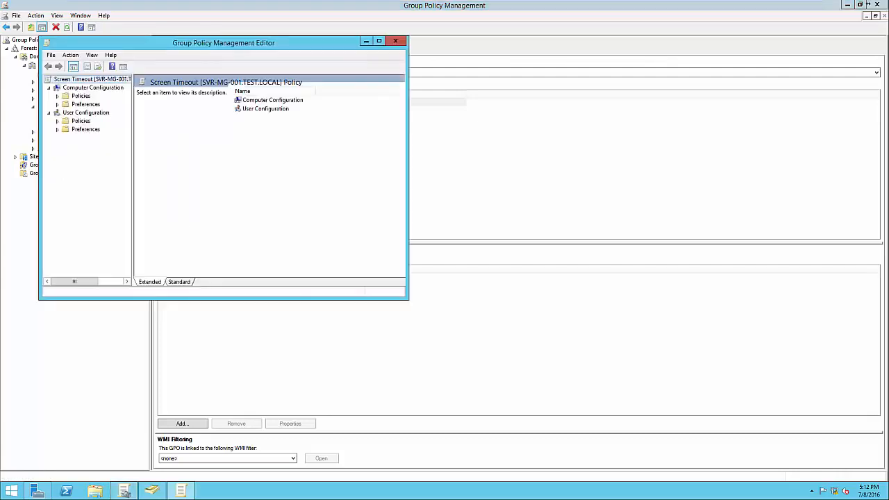
{"action": "left_click", "coordinate": [58, 96]}
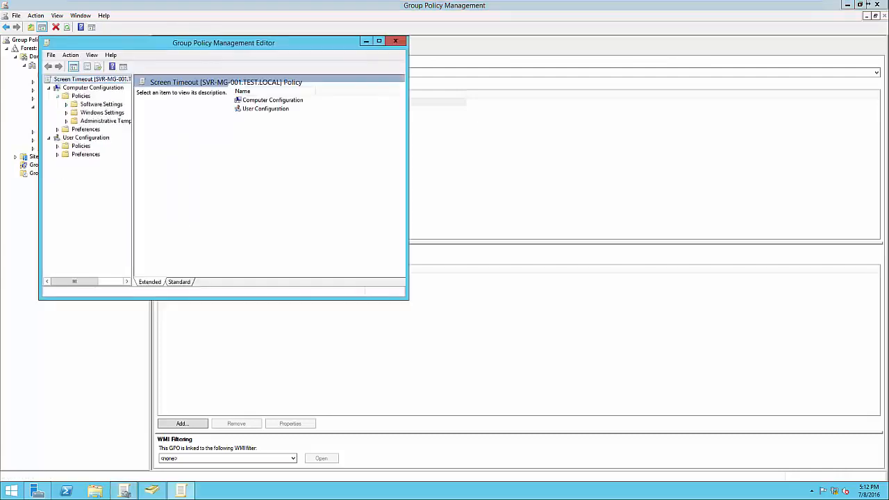
{"action": "left_click", "coordinate": [66, 112]}
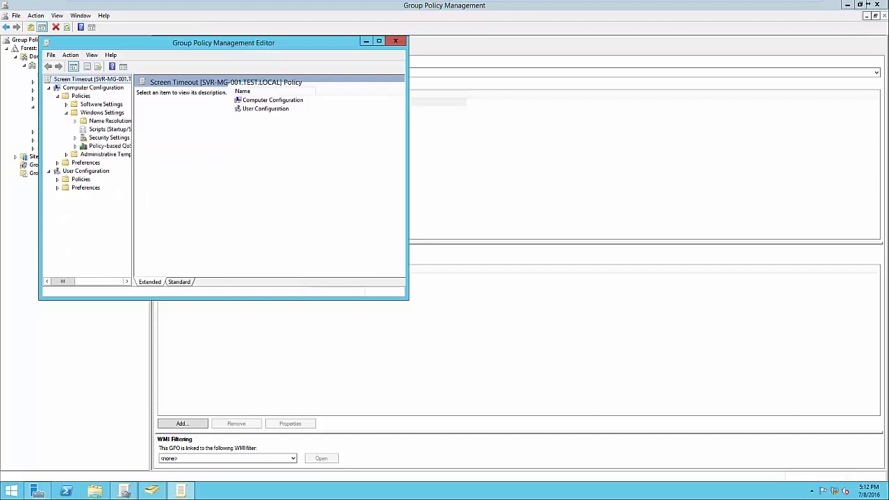
{"action": "left_click", "coordinate": [109, 129]}
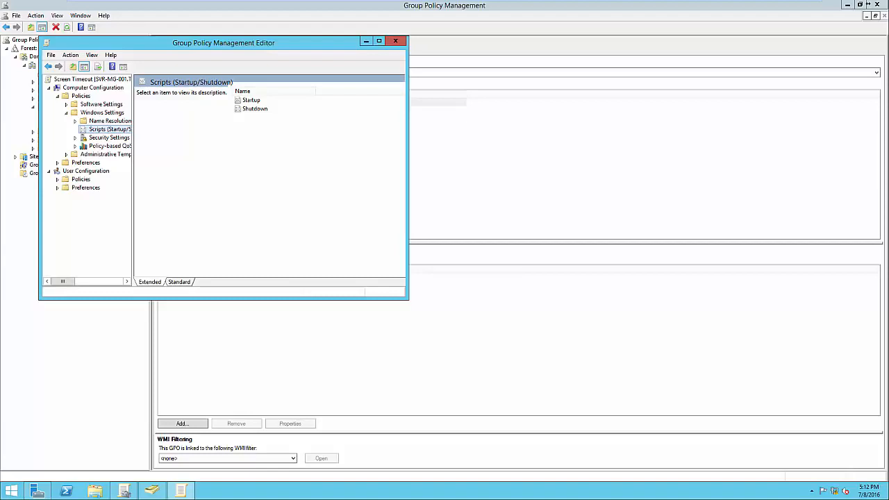
{"action": "left_click", "coordinate": [395, 41]}
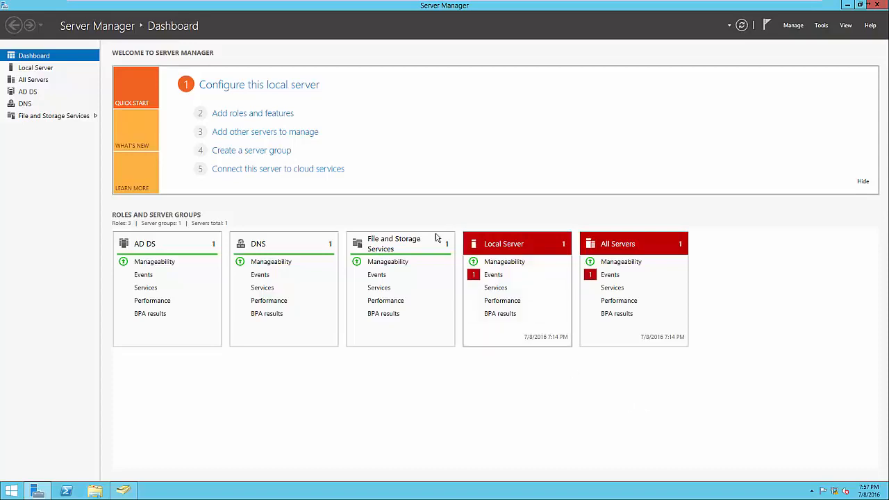
Start adding roles to SVR-MG-001.test.local and select Print and Document Services with its required management tools, keeping the default features.
{"action": "left_click", "coordinate": [252, 115]}
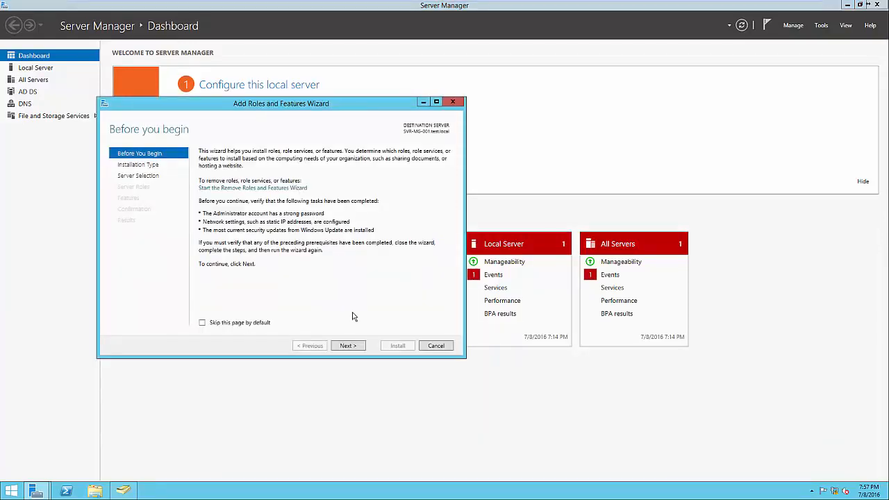
{"action": "left_click", "coordinate": [349, 346]}
{"action": "left_click", "coordinate": [349, 345]}
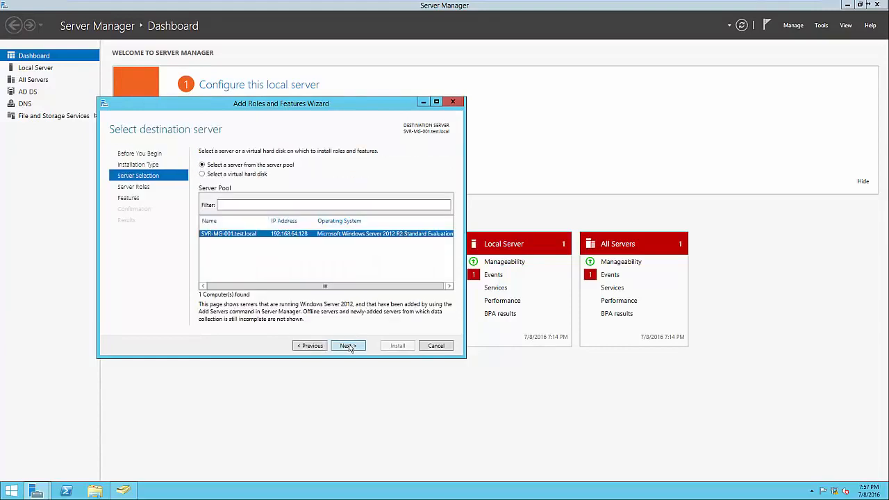
{"action": "left_click", "coordinate": [348, 346]}
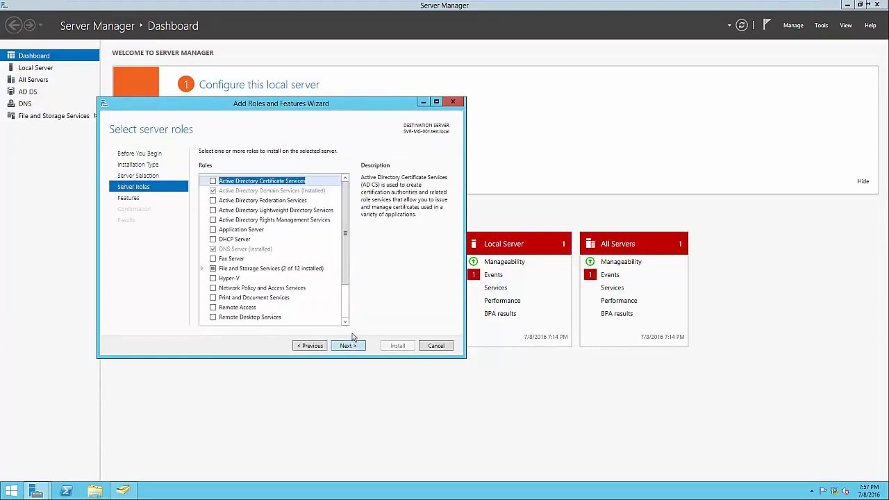
{"action": "left_click_drag", "start_coordinate": [346, 283], "coordinate": [345, 318]}
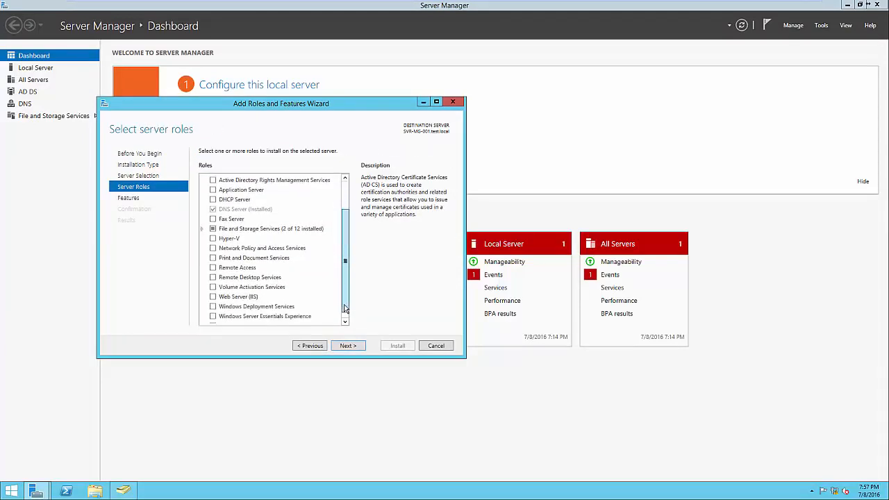
{"action": "left_click", "coordinate": [213, 258]}
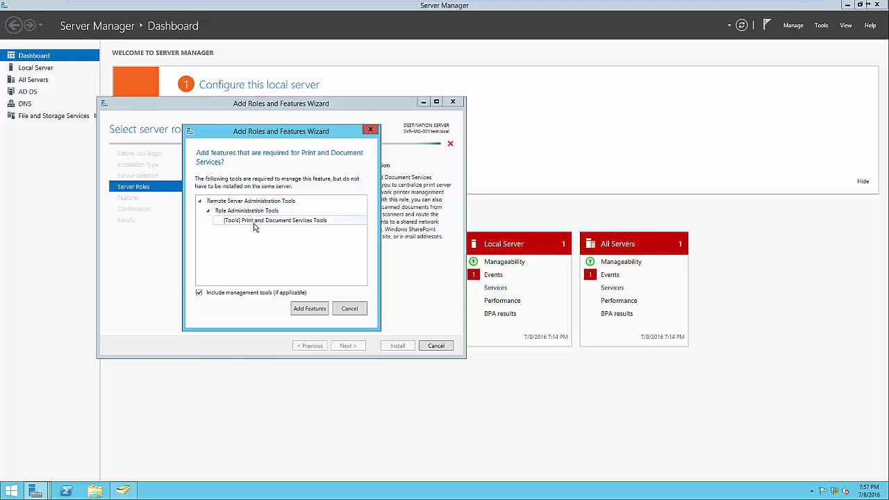
{"action": "left_click", "coordinate": [312, 314]}
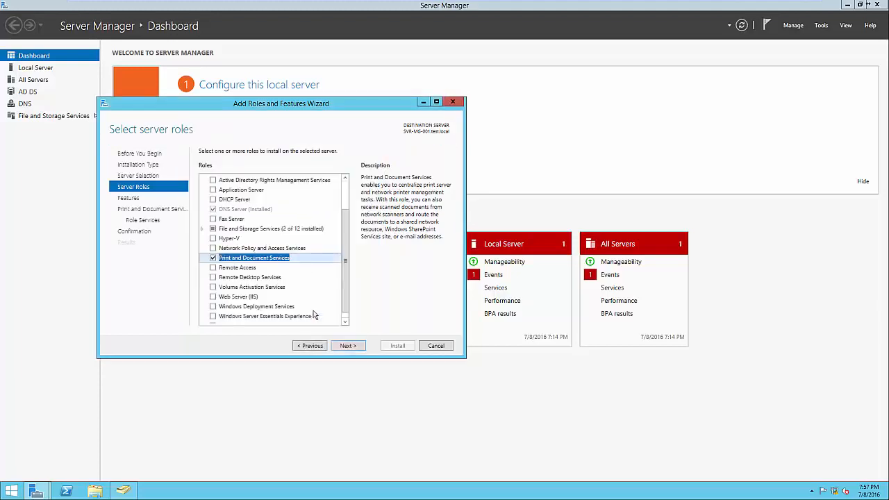
{"action": "left_click", "coordinate": [348, 346]}
{"action": "left_click", "coordinate": [348, 346]}
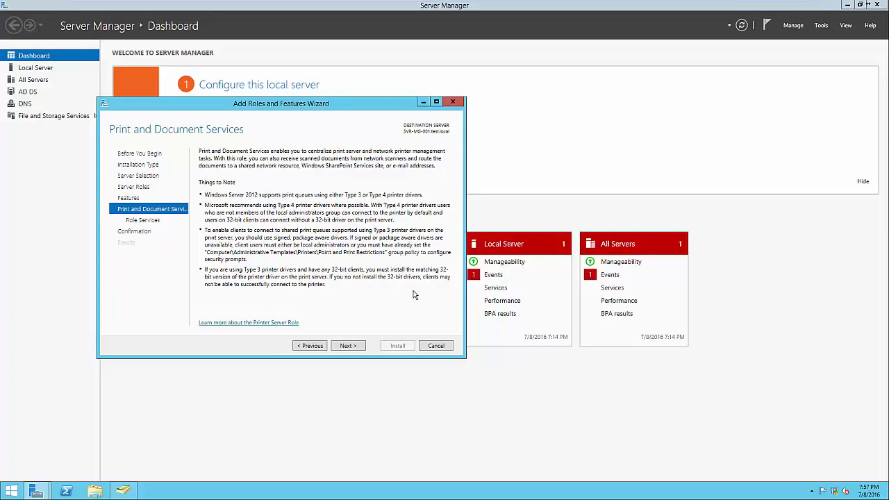
Keep only the Print Server role service, install Print and Document Services, and close the wizard when installation ends.
{"action": "left_click", "coordinate": [359, 347]}
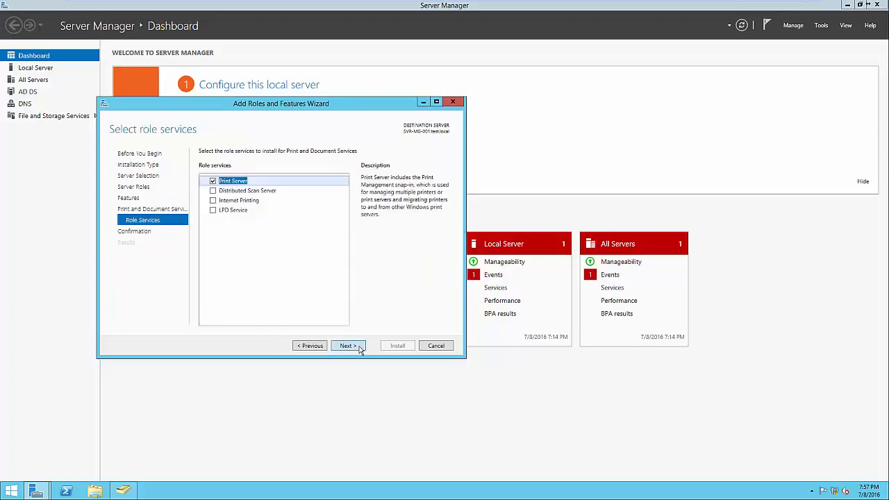
{"action": "left_click", "coordinate": [270, 201]}
{"action": "left_click", "coordinate": [255, 215]}
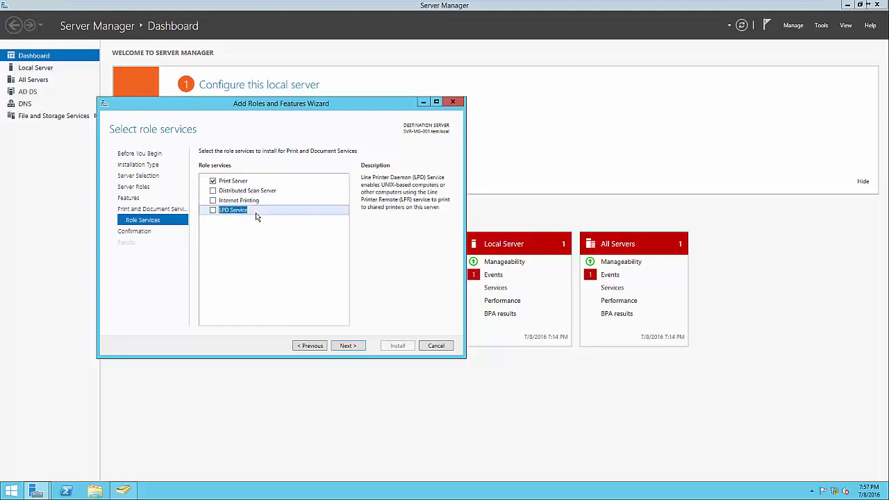
{"action": "left_click", "coordinate": [238, 182]}
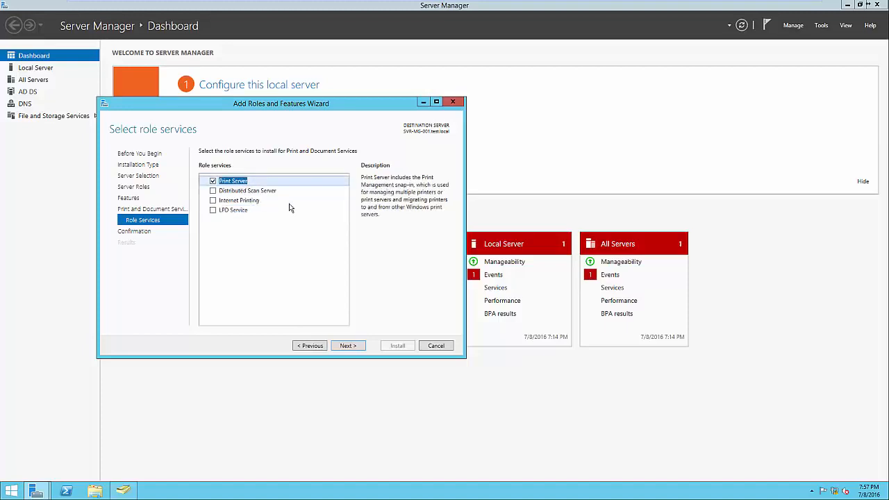
{"action": "left_click", "coordinate": [350, 345]}
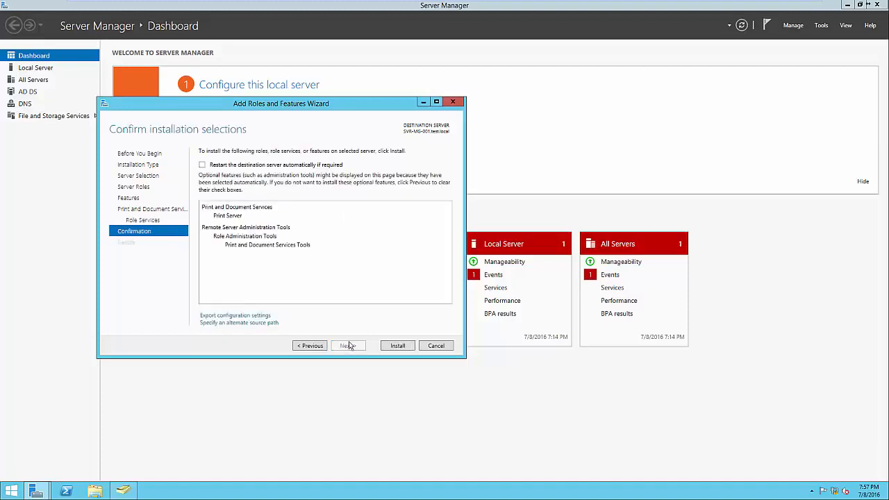
{"action": "left_click", "coordinate": [396, 346]}
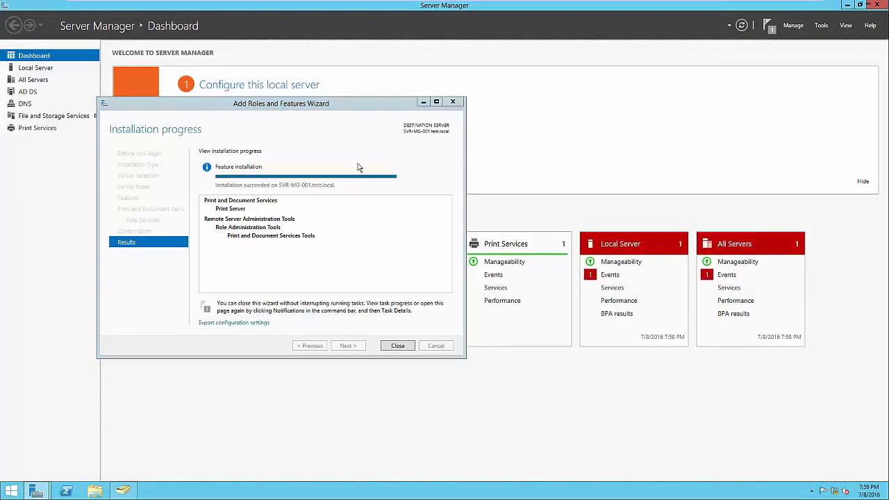
{"action": "left_click", "coordinate": [398, 345]}
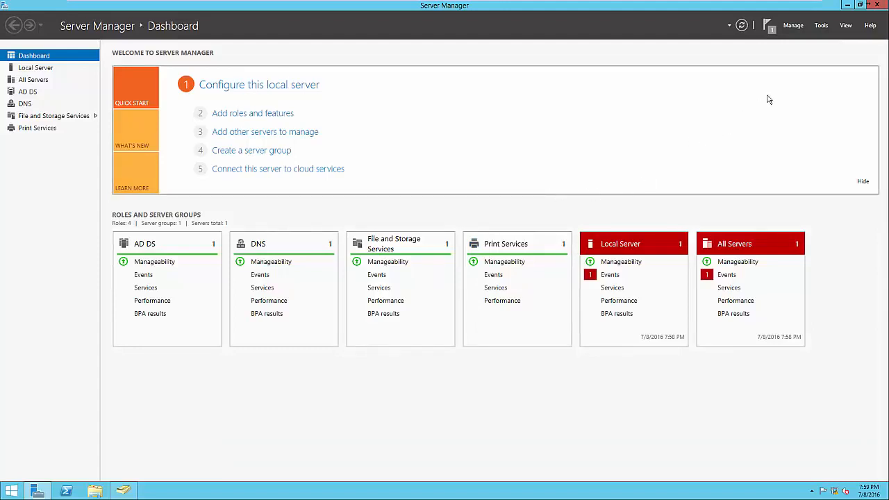
Open Print Management from Server Manager and view the All Printers and All Drivers filters.
{"action": "left_click", "coordinate": [822, 28]}
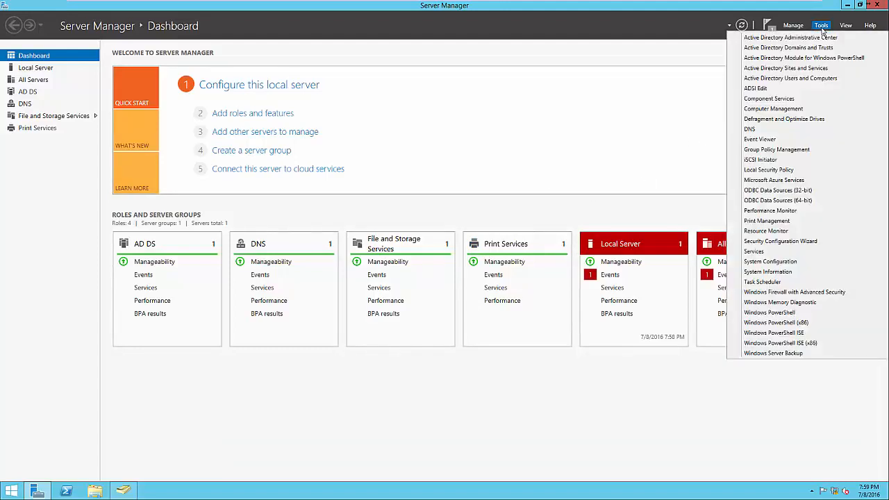
{"action": "left_click", "coordinate": [790, 220]}
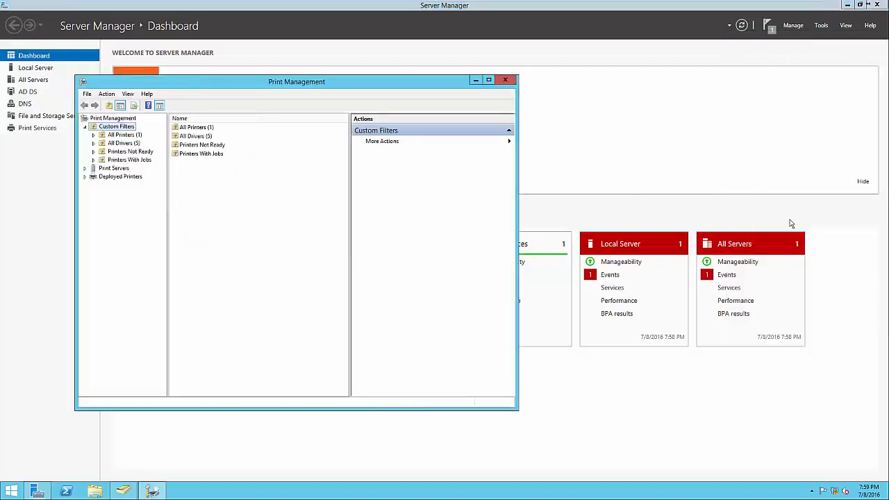
{"action": "left_click_drag", "start_coordinate": [306, 87], "coordinate": [524, 92]}
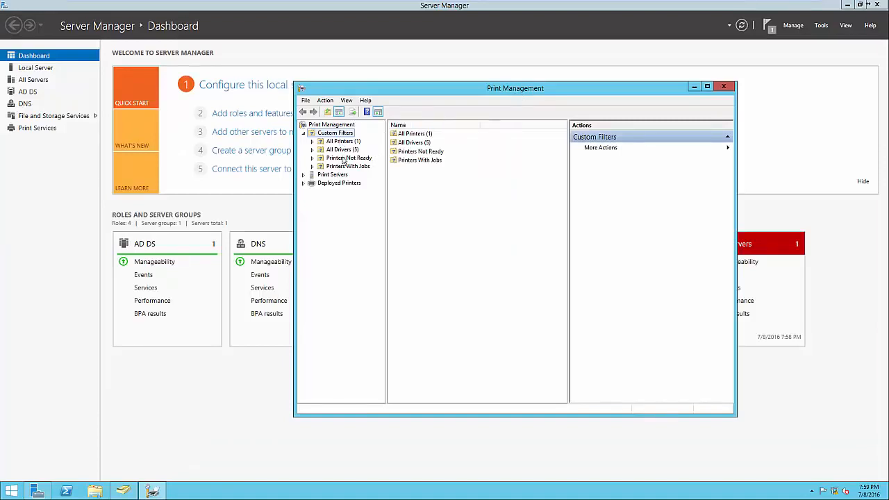
{"action": "double_click", "coordinate": [413, 136]}
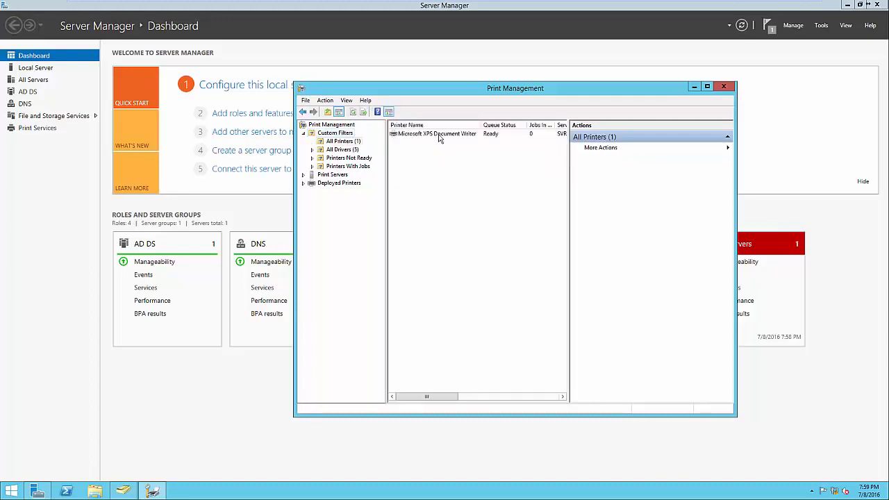
{"action": "left_click", "coordinate": [357, 149]}
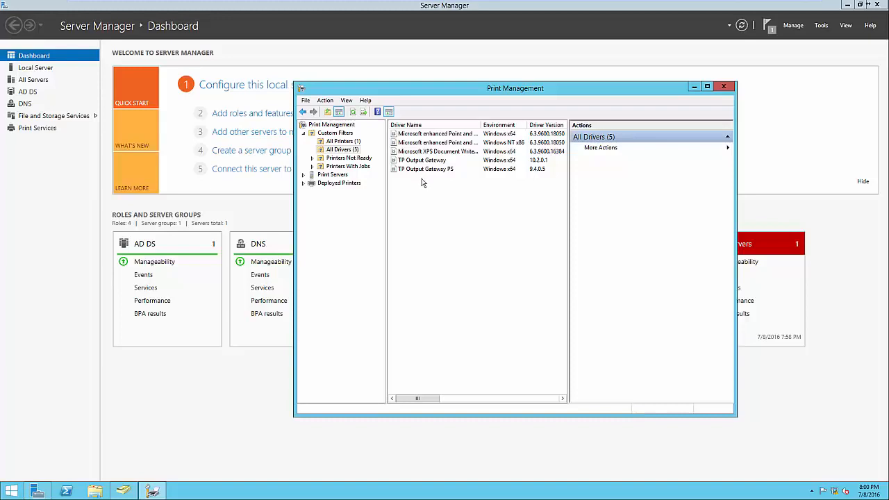
On the local print server SVR-MG-001, add a TCP/IP or Web Services printer at 192.168.1.60 with device type and driver autodetected.
{"action": "left_click", "coordinate": [332, 175]}
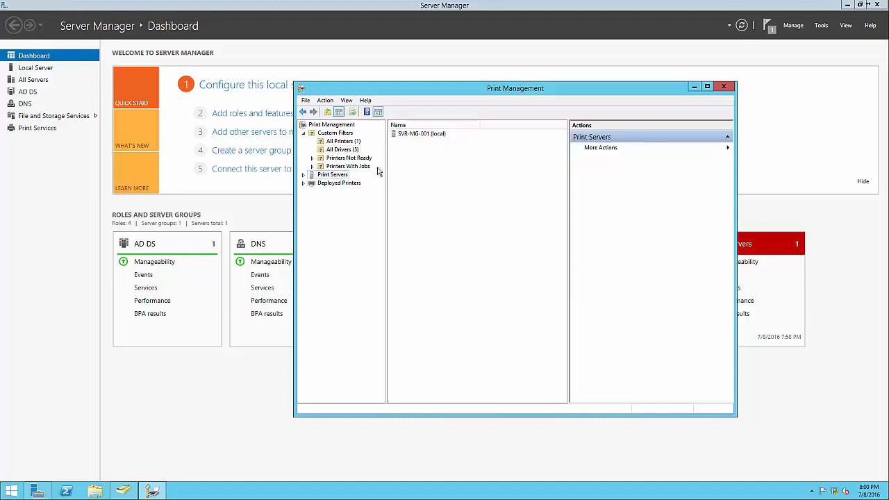
{"action": "left_click", "coordinate": [303, 175]}
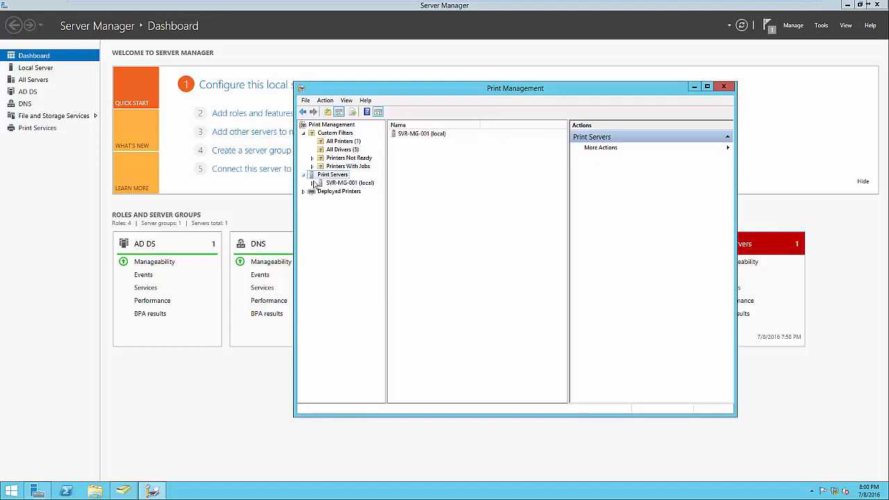
{"action": "left_click", "coordinate": [313, 184]}
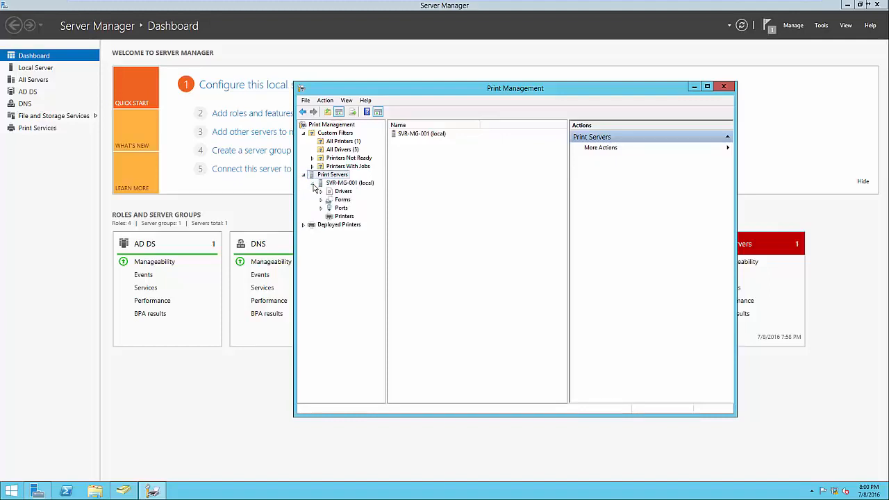
{"action": "left_click", "coordinate": [335, 218]}
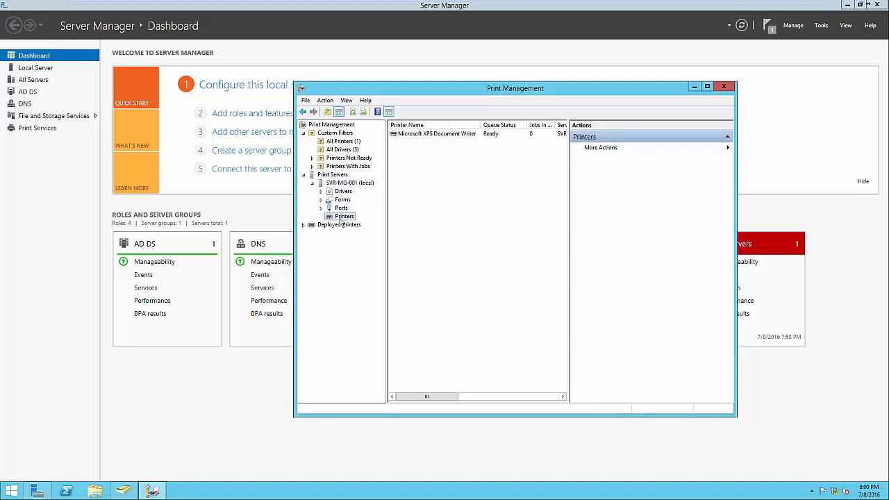
{"action": "right_click", "coordinate": [429, 211]}
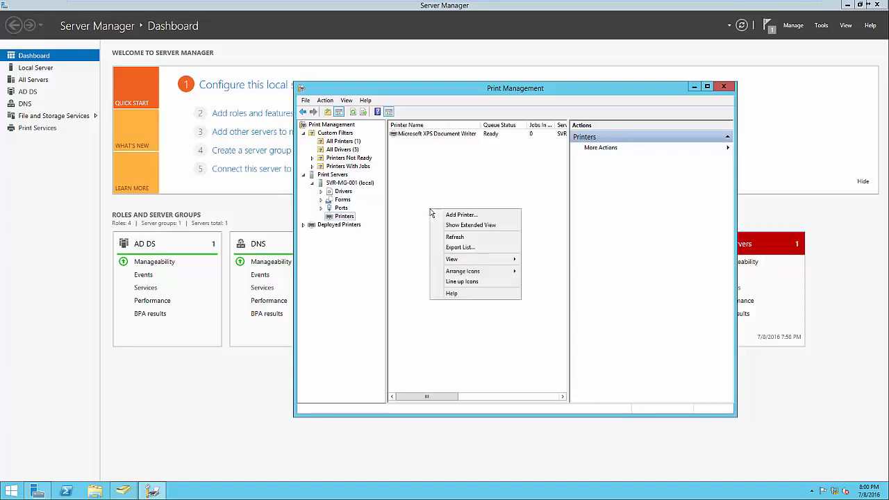
{"action": "left_click", "coordinate": [454, 218]}
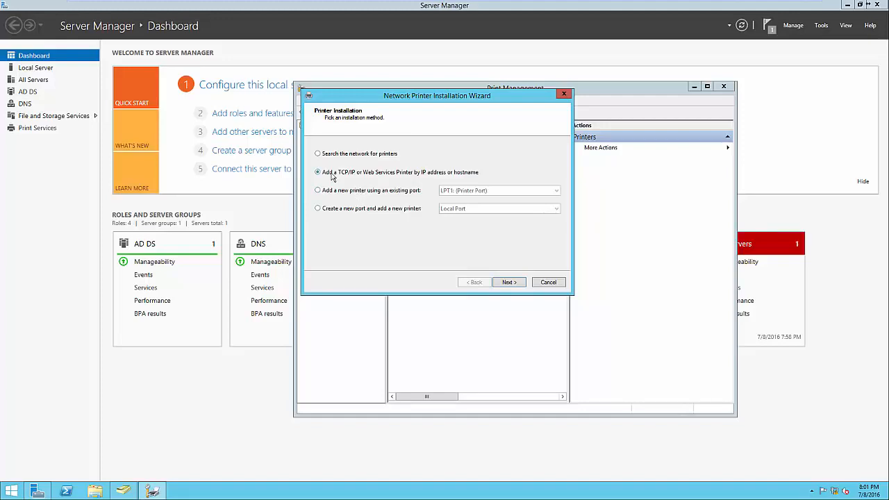
{"action": "left_click", "coordinate": [504, 282]}
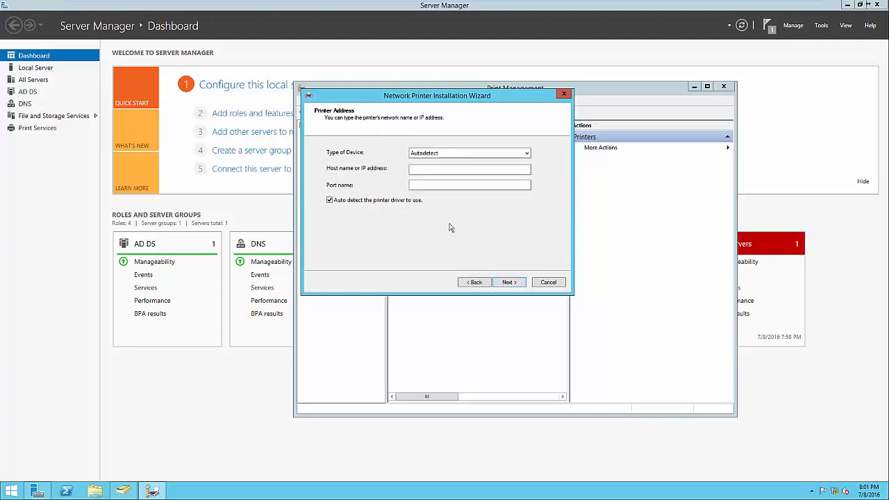
{"action": "left_click", "coordinate": [423, 173]}
{"action": "type", "text": "192."}
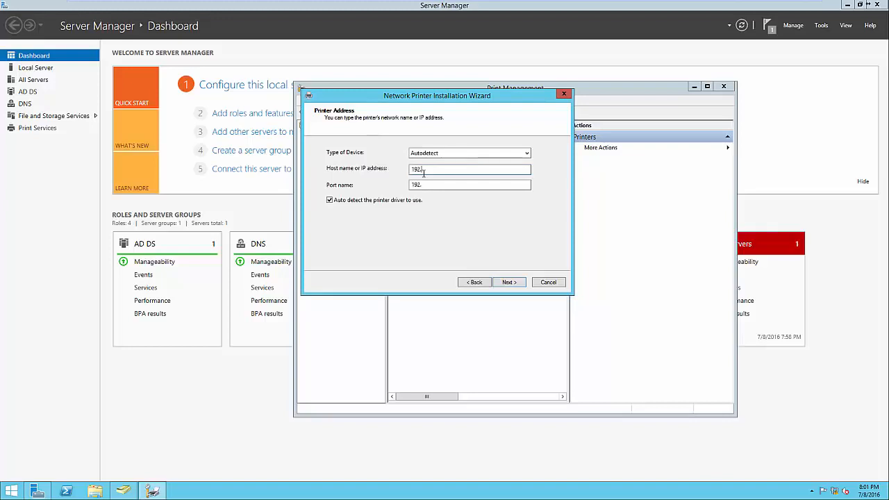
{"action": "type", "text": "168.1.60"}
{"action": "left_click", "coordinate": [508, 282]}
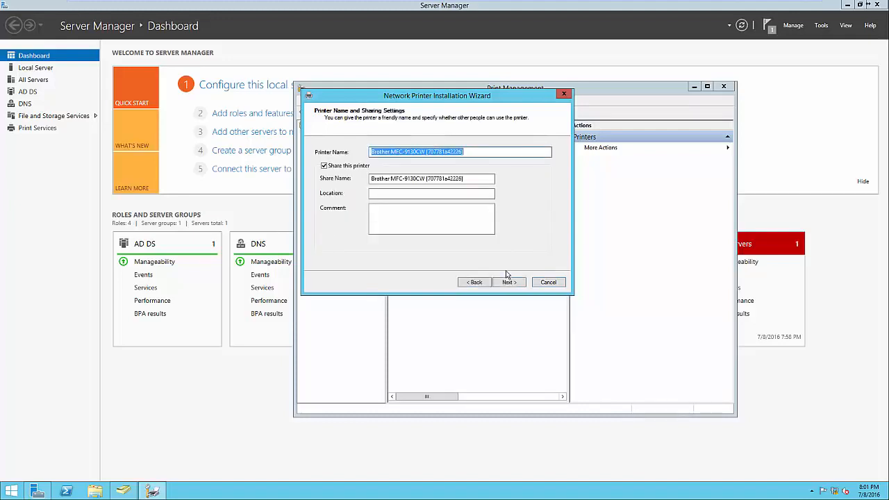
Shorten the printer's share name to Brother MFC-9130CW and set its location to Headquarters - Front Office, leaving the comment empty.
{"action": "left_click", "coordinate": [470, 152]}
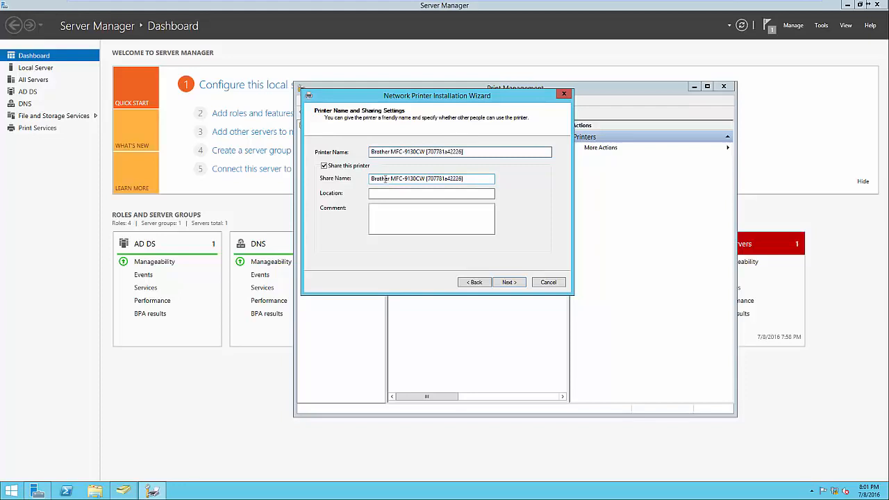
{"action": "left_click", "coordinate": [425, 175]}
{"action": "left_click_drag", "start_coordinate": [427, 179], "coordinate": [485, 180]}
{"action": "key", "text": "BackSpace"}
{"action": "left_click", "coordinate": [430, 190]}
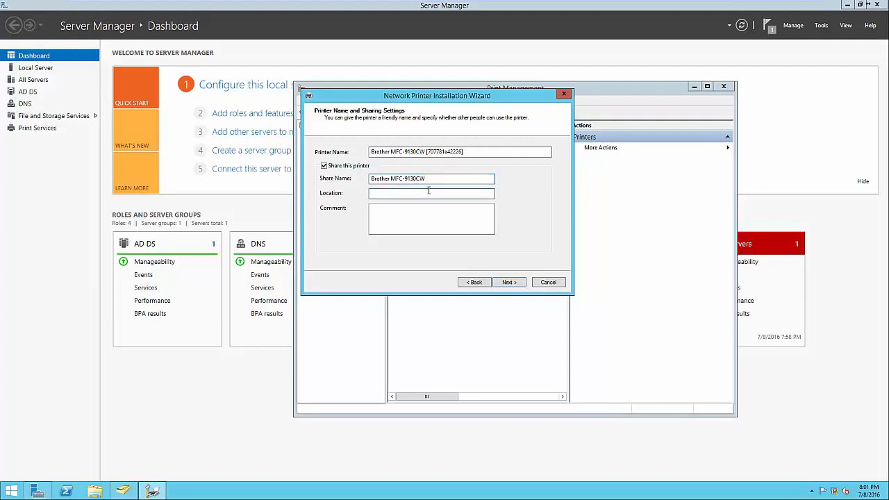
{"action": "type", "text": "Headquarters - Front Office"}
{"action": "left_click", "coordinate": [414, 229]}
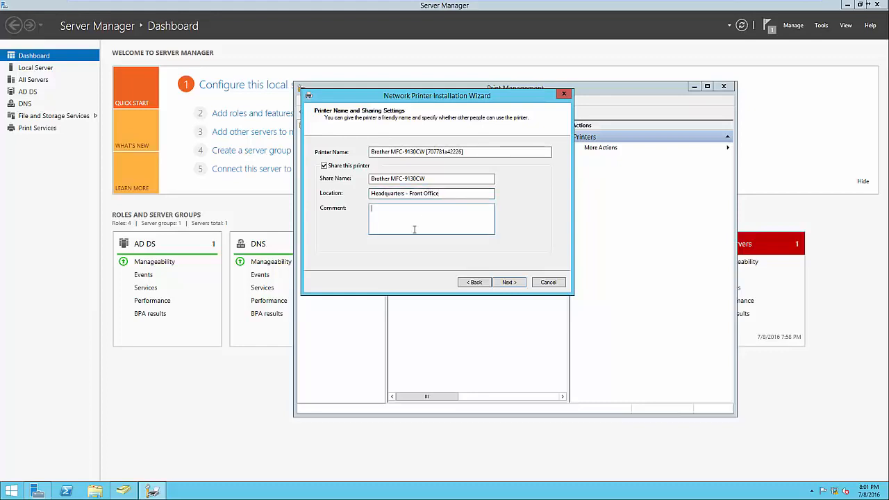
Accept the printer settings, install the Brother MFC-9130CW, and finish without printing a test page or adding another printer.
{"action": "left_click", "coordinate": [507, 283]}
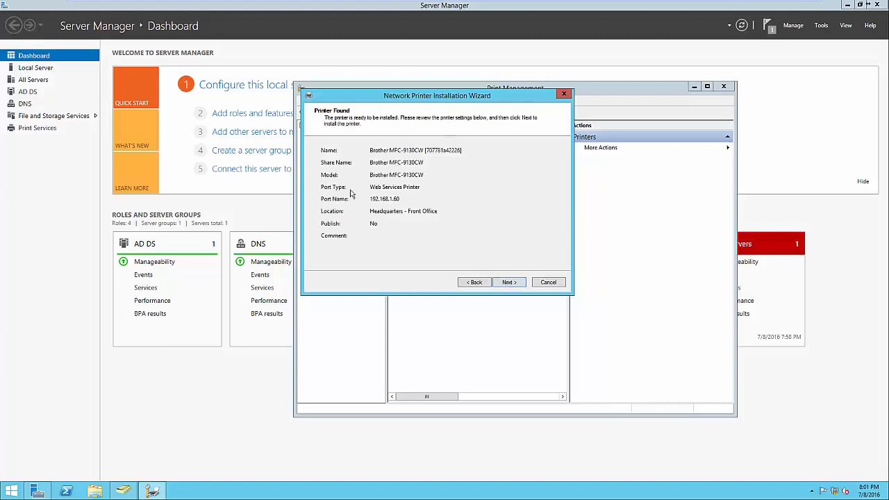
{"action": "left_click", "coordinate": [506, 284]}
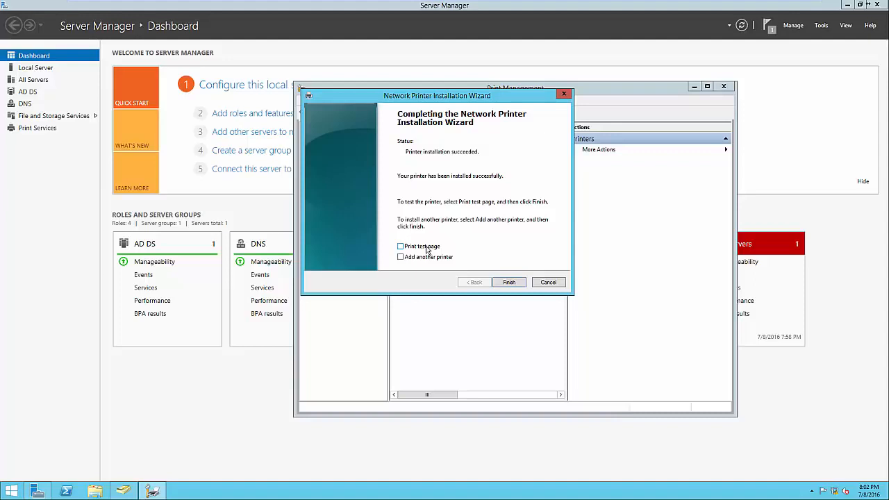
{"action": "left_click", "coordinate": [508, 285]}
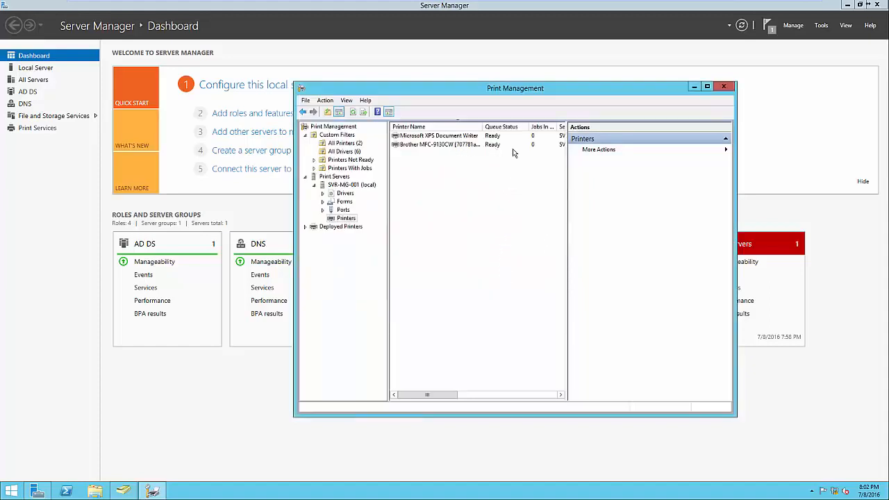
Publish the Brother MFC-9130CW printer in the directory.
{"action": "left_click_drag", "start_coordinate": [568, 284], "coordinate": [586, 288]}
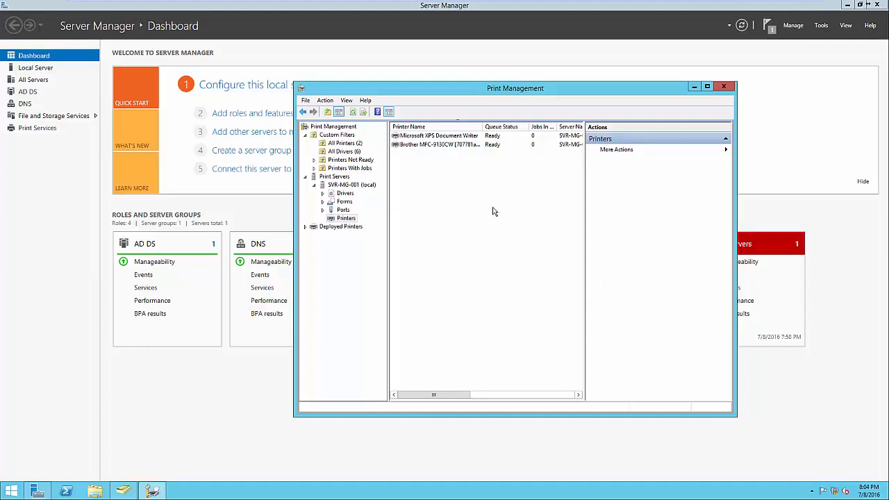
{"action": "right_click", "coordinate": [459, 145]}
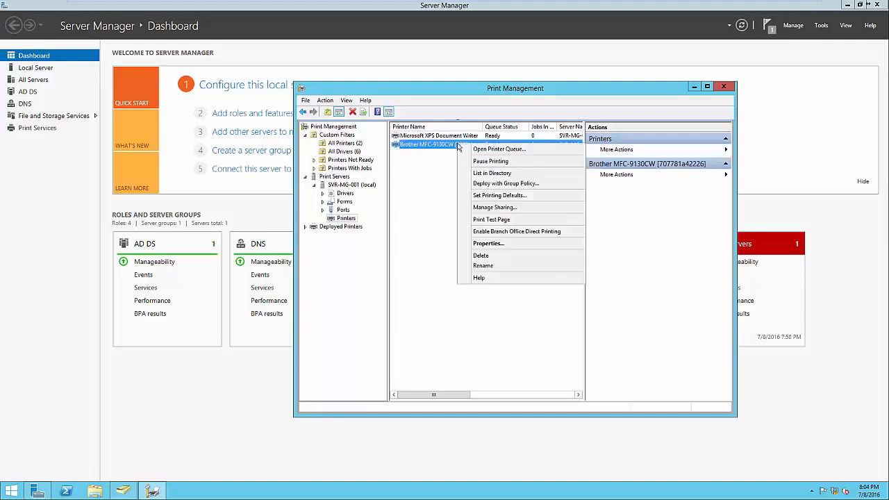
{"action": "left_click", "coordinate": [484, 173]}
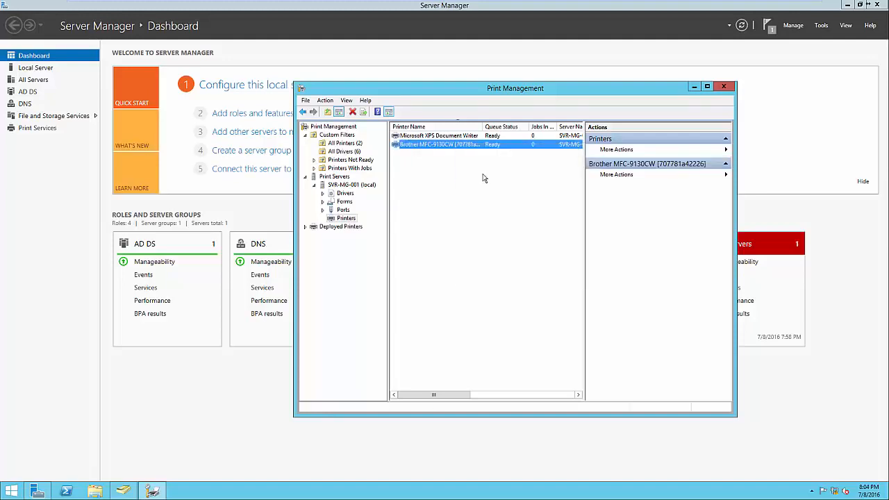
{"action": "left_click", "coordinate": [529, 189]}
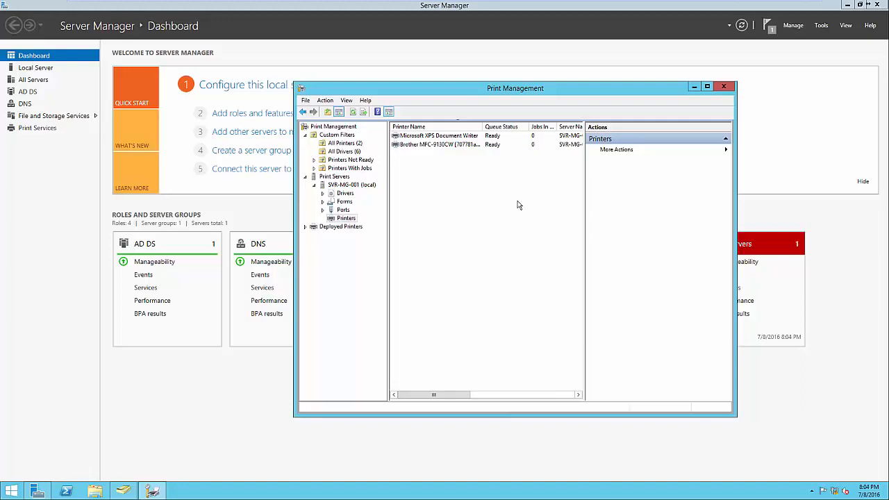
Search the system for "devices" and open Devices and Printers.
{"action": "left_click", "coordinate": [11, 491]}
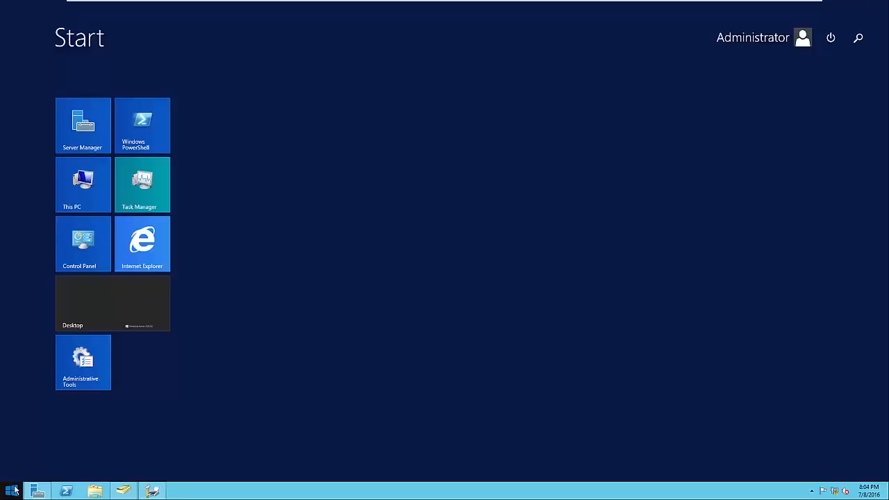
{"action": "type", "text": "devices"}
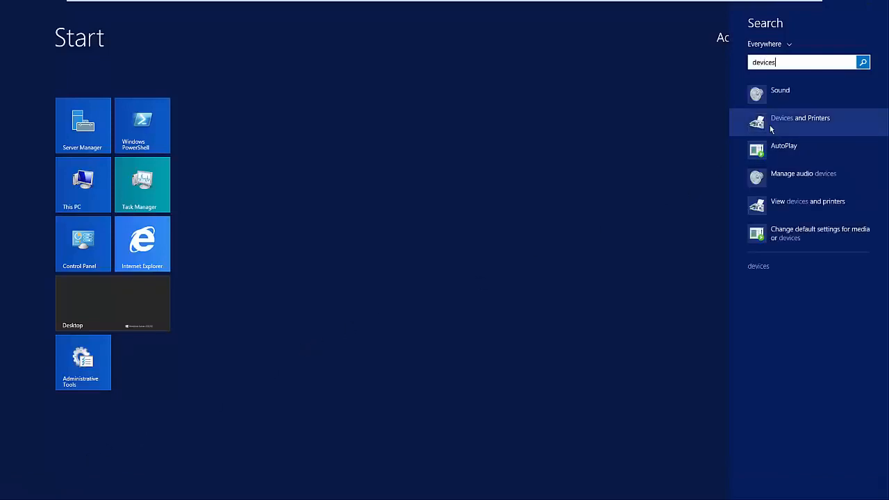
{"action": "left_click", "coordinate": [771, 128]}
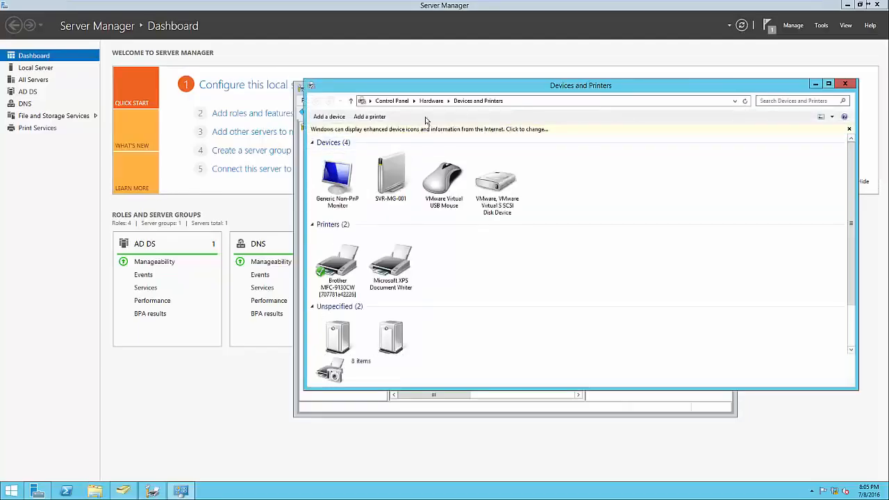
Look up printers in the directory with the Add Printer wizard, and close it and Devices and Printers without adding one.
{"action": "left_click", "coordinate": [371, 117]}
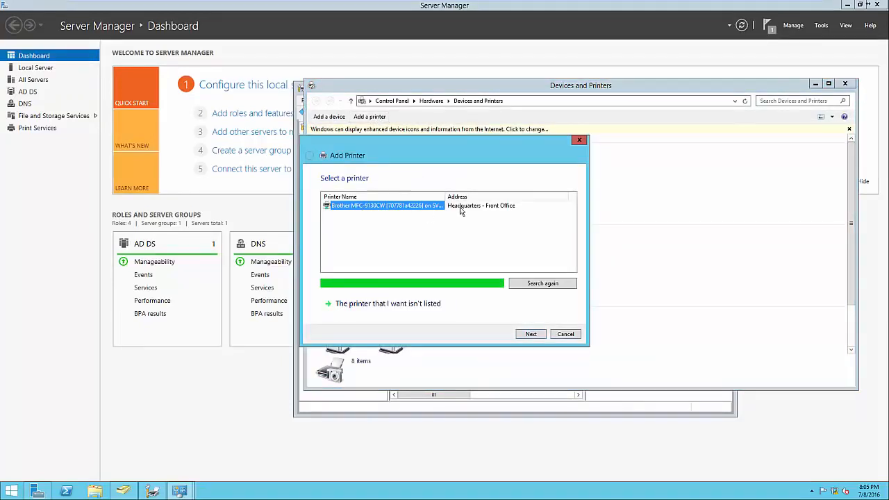
{"action": "left_click", "coordinate": [431, 305]}
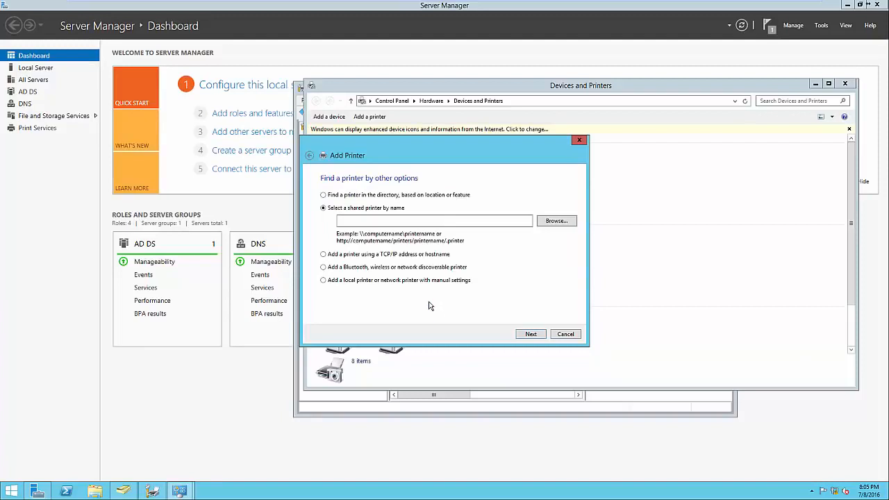
{"action": "left_click", "coordinate": [345, 197]}
{"action": "left_click", "coordinate": [530, 334]}
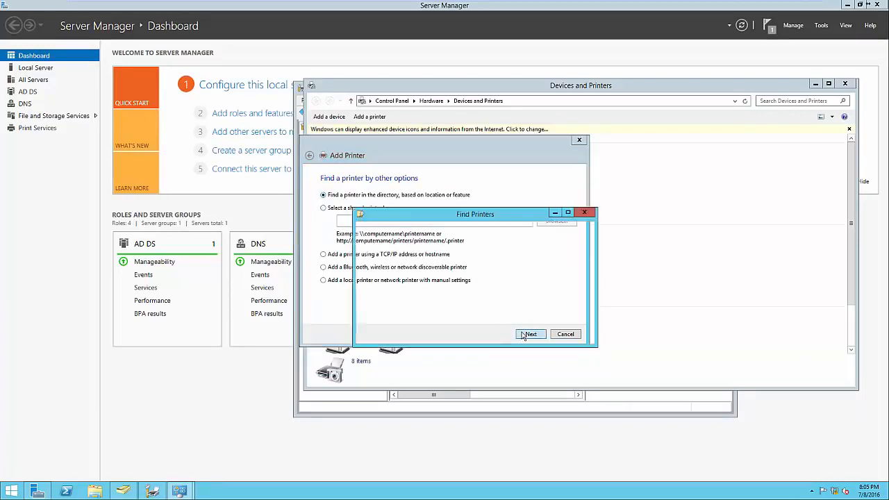
{"action": "left_click", "coordinate": [379, 368]}
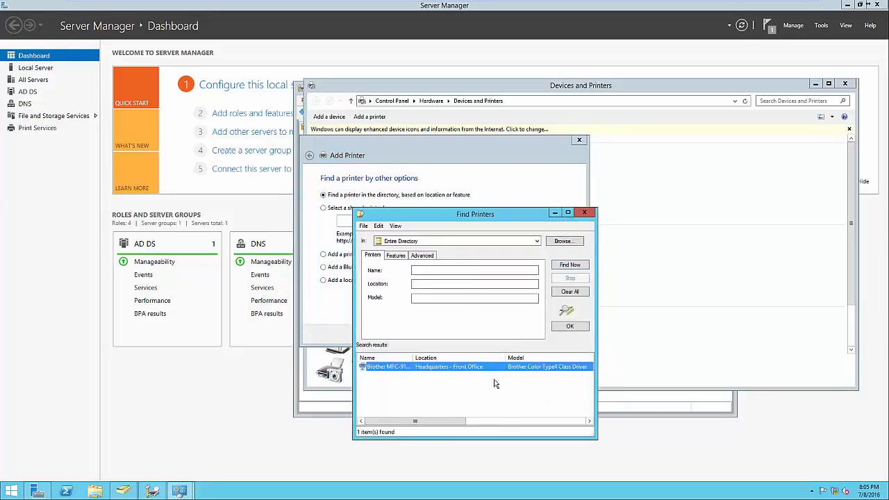
{"action": "left_click", "coordinate": [584, 213]}
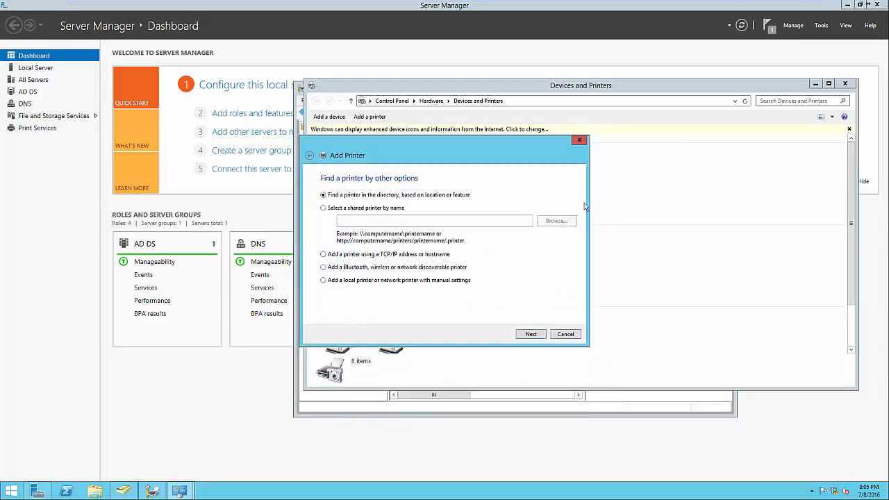
{"action": "left_click", "coordinate": [579, 140]}
{"action": "left_click", "coordinate": [843, 84]}
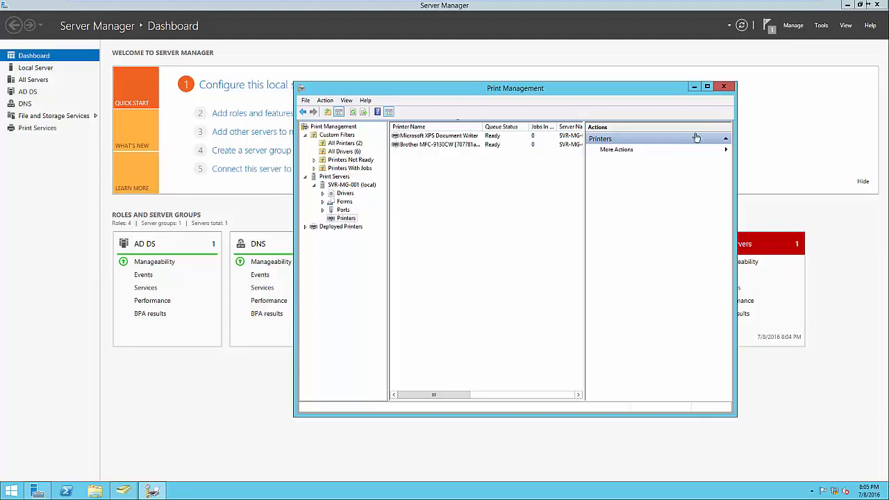
Start deploying the Brother MFC-9130CW with Group Policy and browse for a policy object in the Headquarters.test.local unit.
{"action": "left_click", "coordinate": [465, 146]}
{"action": "right_click", "coordinate": [465, 150]}
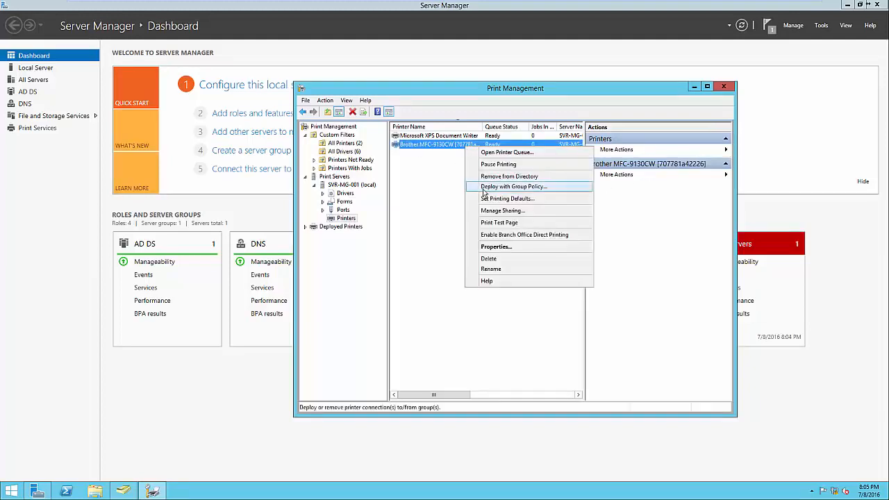
{"action": "left_click", "coordinate": [484, 187]}
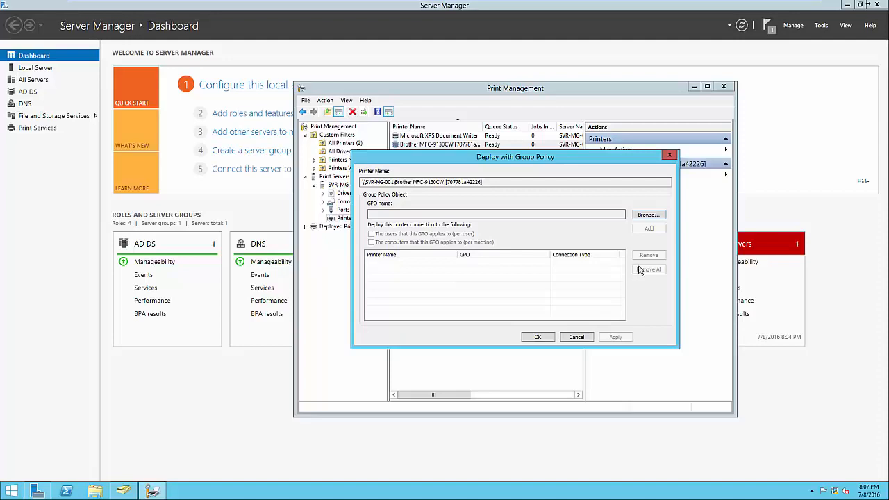
{"action": "left_click", "coordinate": [648, 216]}
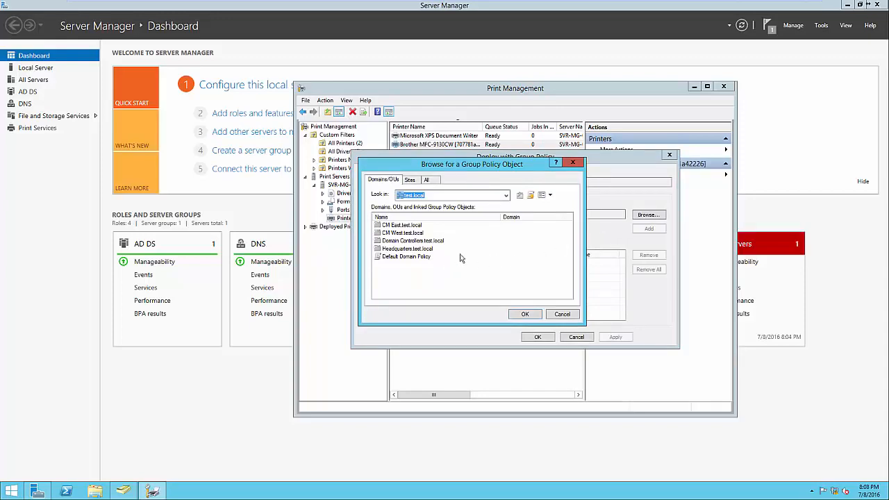
{"action": "double_click", "coordinate": [415, 252]}
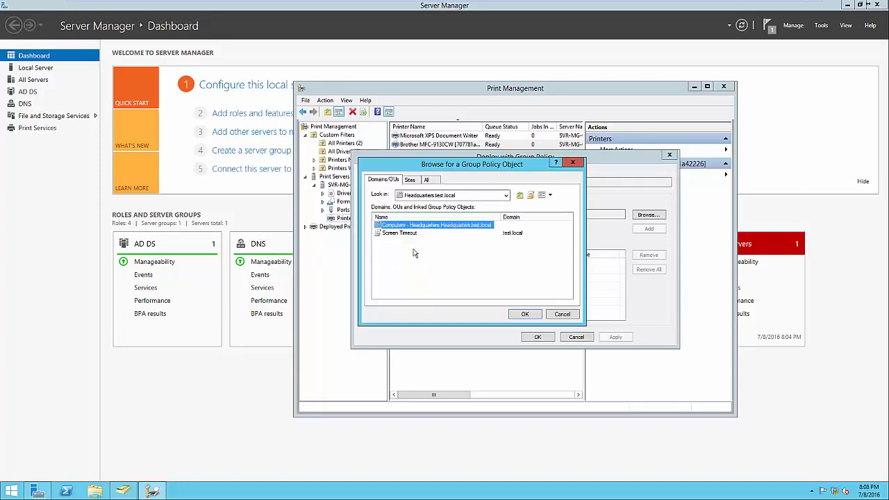
Create a new Group Policy Object named Printers in Headquarters.test.local and choose it for the deployment.
{"action": "left_click", "coordinate": [412, 254]}
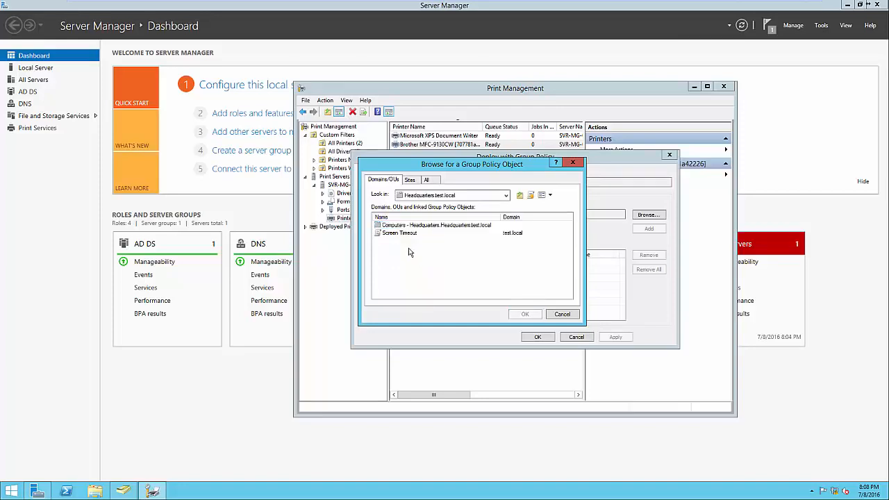
{"action": "left_click", "coordinate": [531, 196]}
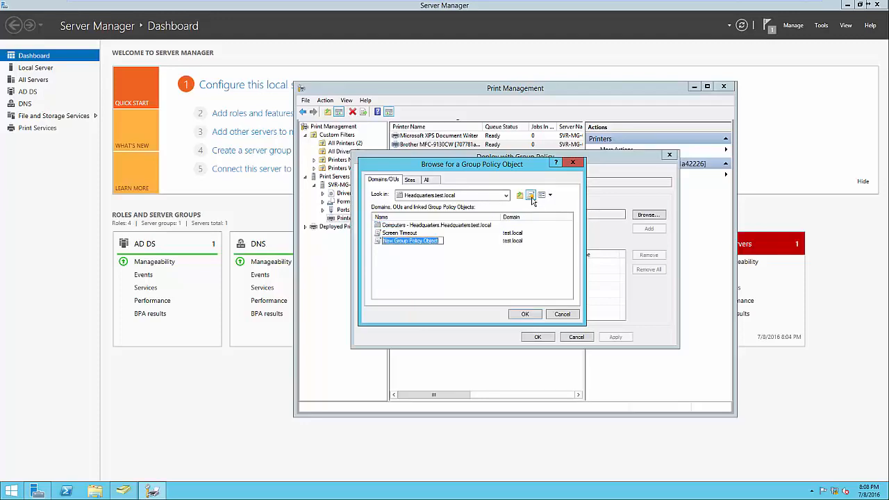
{"action": "type", "text": "Printers"}
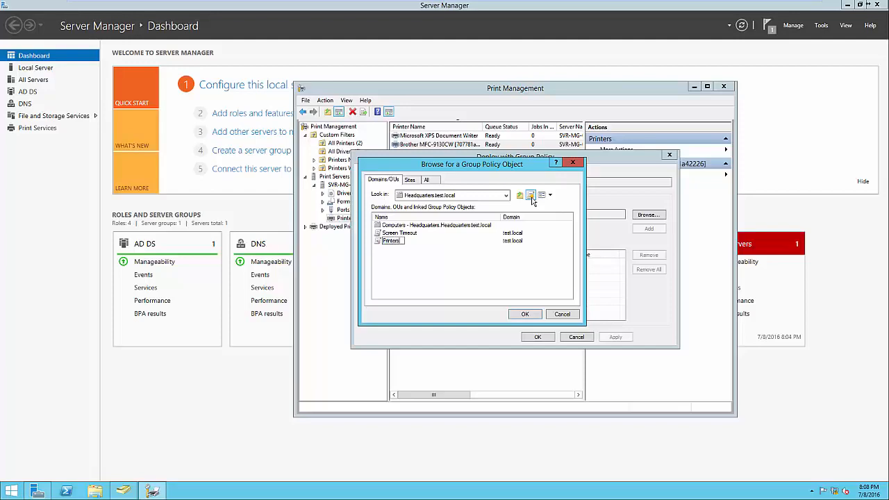
{"action": "key", "text": "Return"}
{"action": "left_click", "coordinate": [525, 314]}
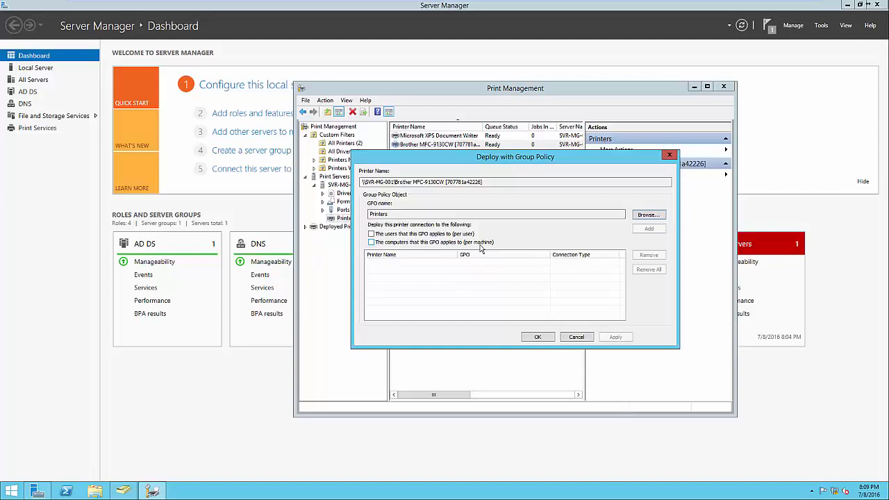
Deploy the printer connection per user through the Printers GPO, check the deployment details, and close the deployment dialog.
{"action": "left_click", "coordinate": [460, 235]}
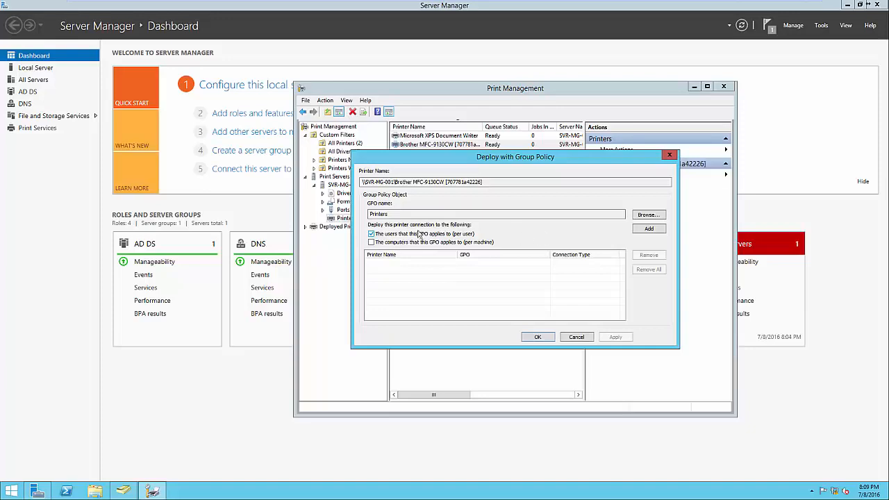
{"action": "left_click", "coordinate": [650, 230]}
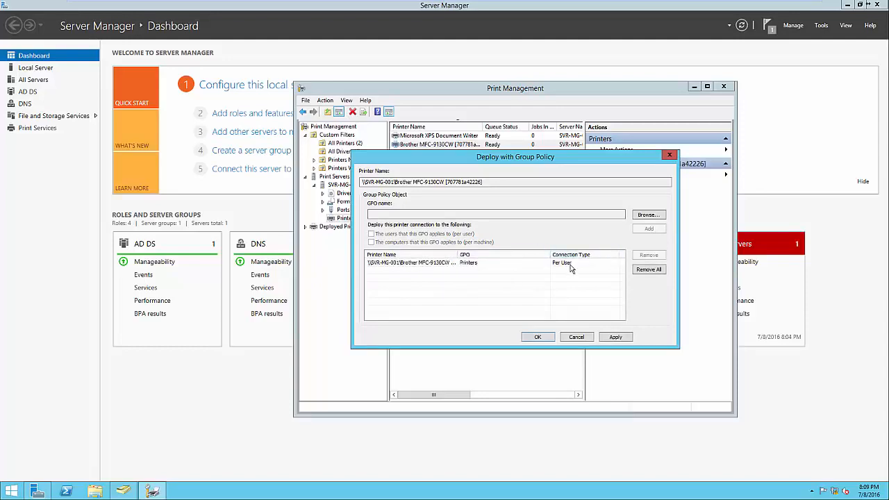
{"action": "left_click", "coordinate": [539, 337]}
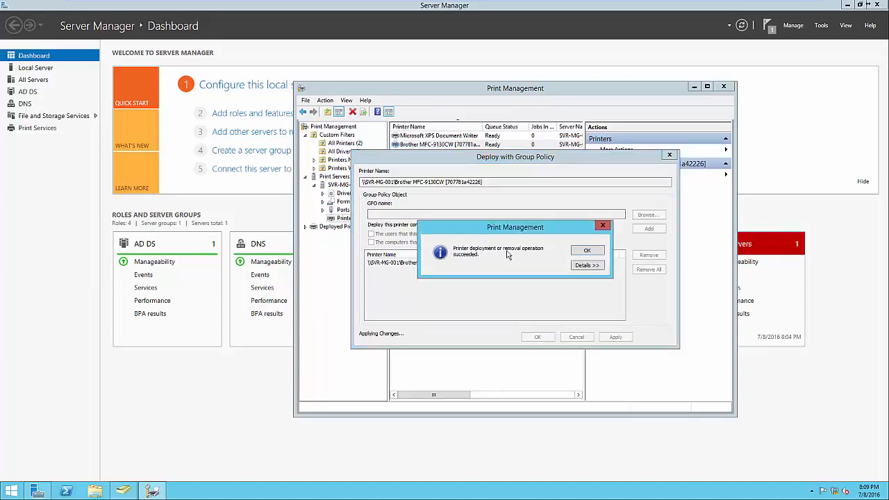
{"action": "left_click", "coordinate": [581, 265]}
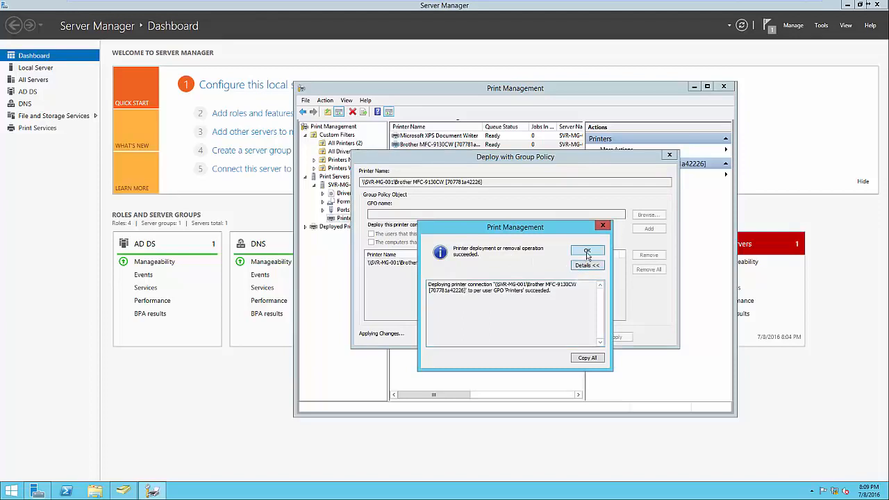
{"action": "left_click", "coordinate": [587, 251]}
{"action": "left_click", "coordinate": [545, 336]}
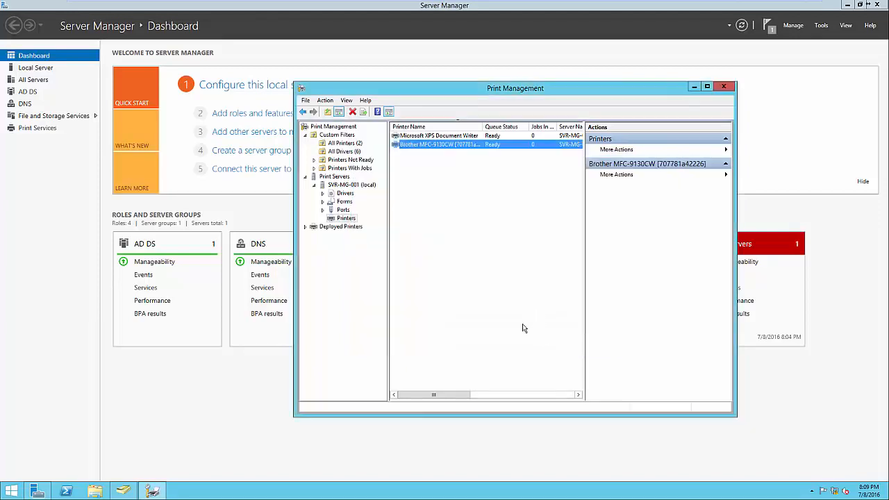
Open Group Policy Management from Server Manager and select the Printers GPO under the Headquarters unit.
{"action": "left_click", "coordinate": [184, 407]}
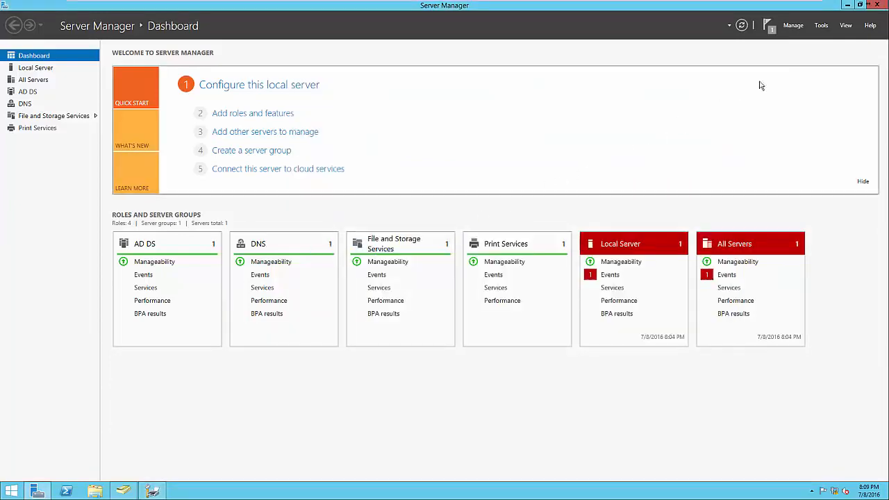
{"action": "left_click", "coordinate": [821, 26]}
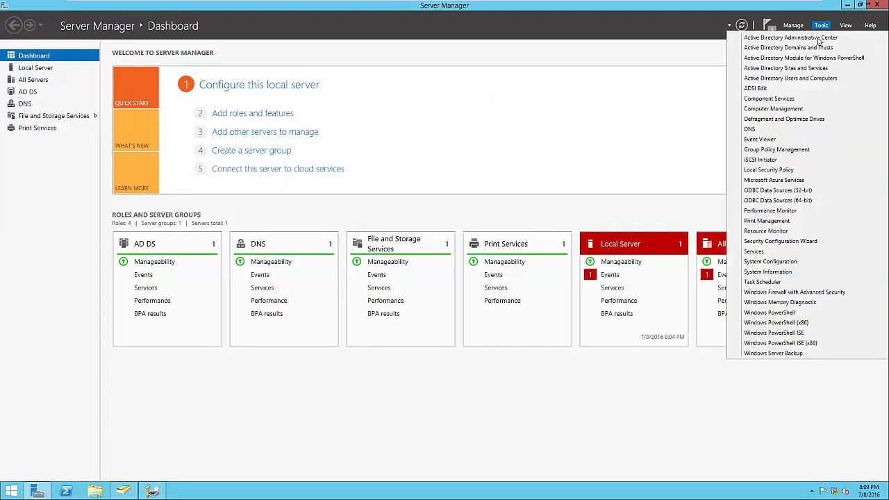
{"action": "left_click", "coordinate": [779, 149]}
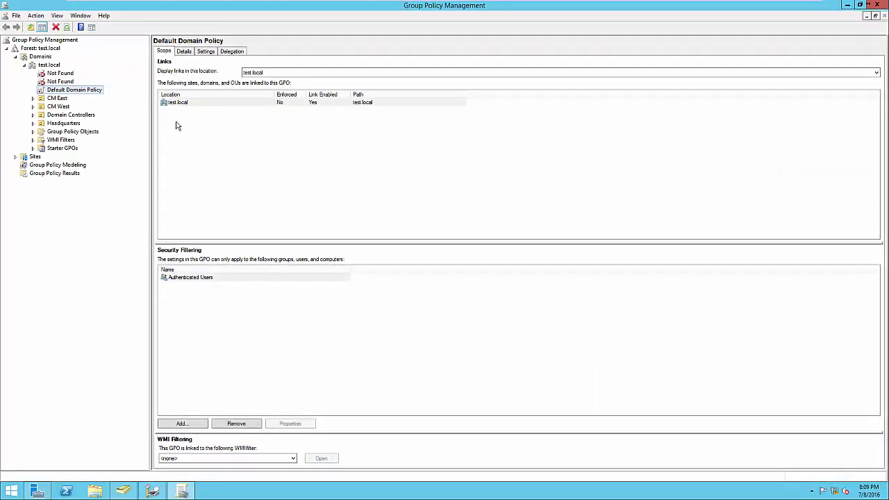
{"action": "left_click", "coordinate": [33, 123]}
{"action": "left_click", "coordinate": [58, 132]}
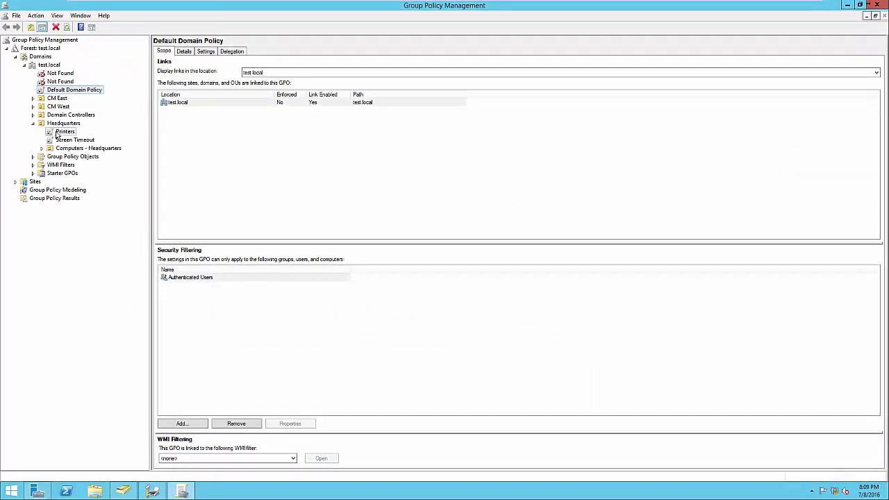
Examine the printer connection path in the Printers GPO's settings, close Group Policy Management, and return to Print Management.
{"action": "left_click", "coordinate": [208, 55]}
{"action": "left_click", "coordinate": [510, 181]}
{"action": "left_click_drag", "start_coordinate": [321, 156], "coordinate": [199, 162]}
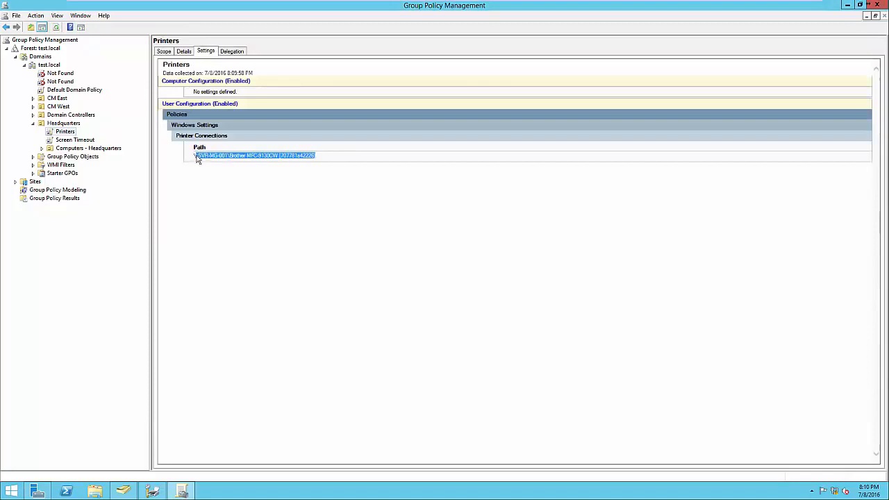
{"action": "left_click", "coordinate": [209, 171]}
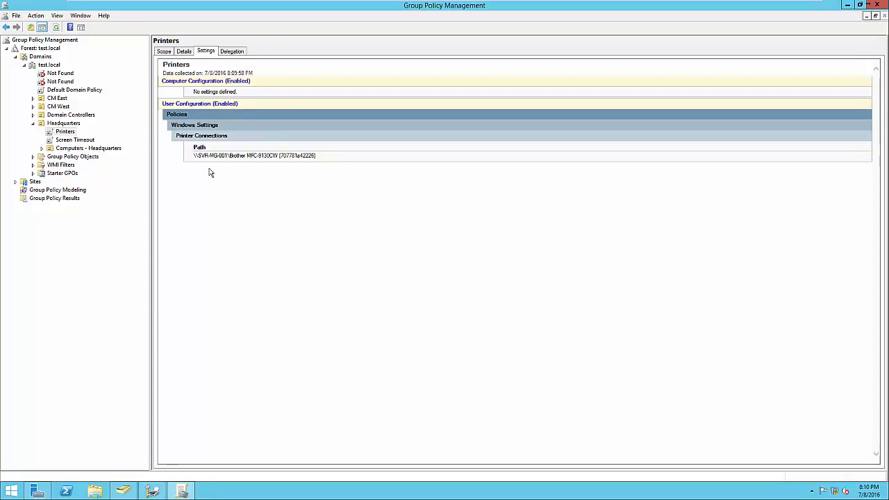
{"action": "left_click", "coordinate": [877, 5]}
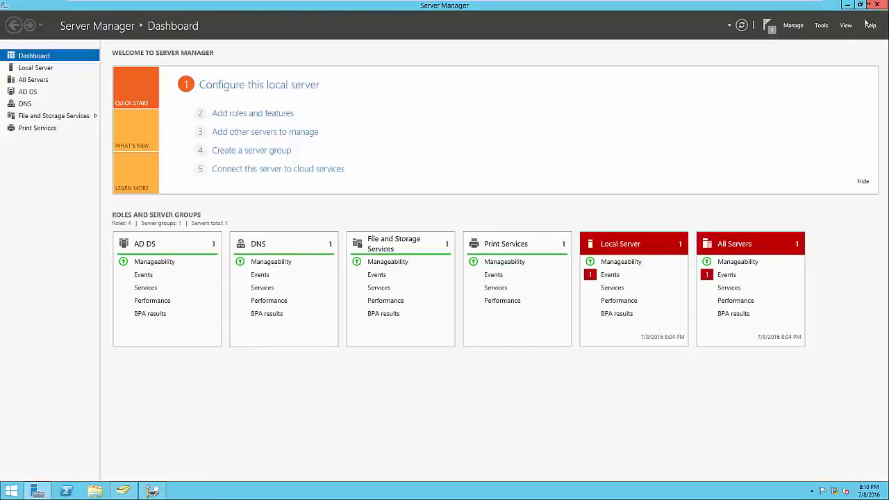
{"action": "left_click", "coordinate": [152, 491]}
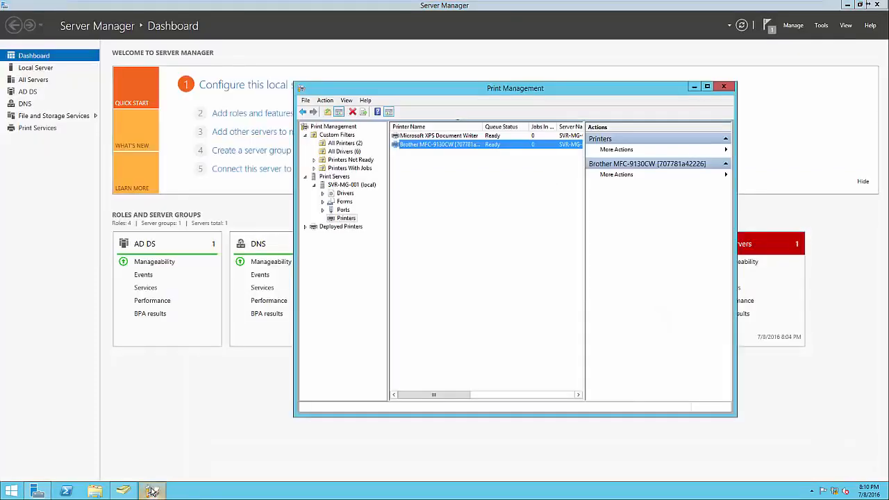
{"action": "left_click", "coordinate": [406, 383]}
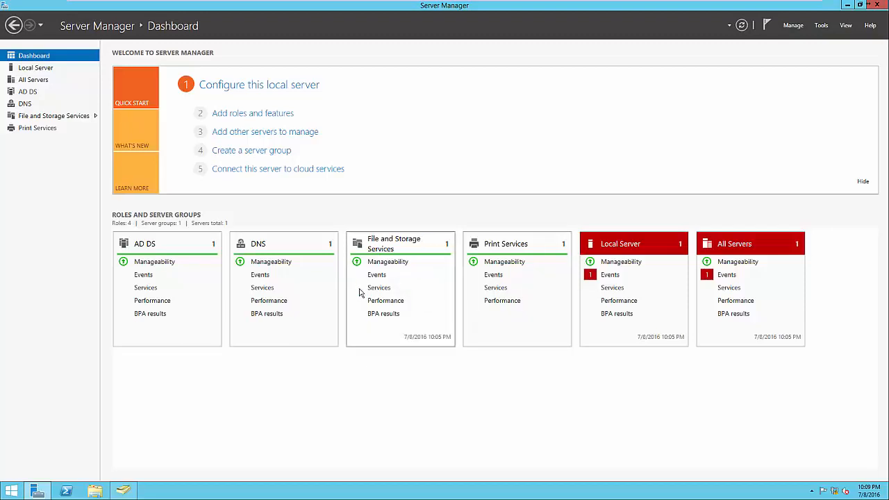
{"action": "left_click", "coordinate": [264, 115]}
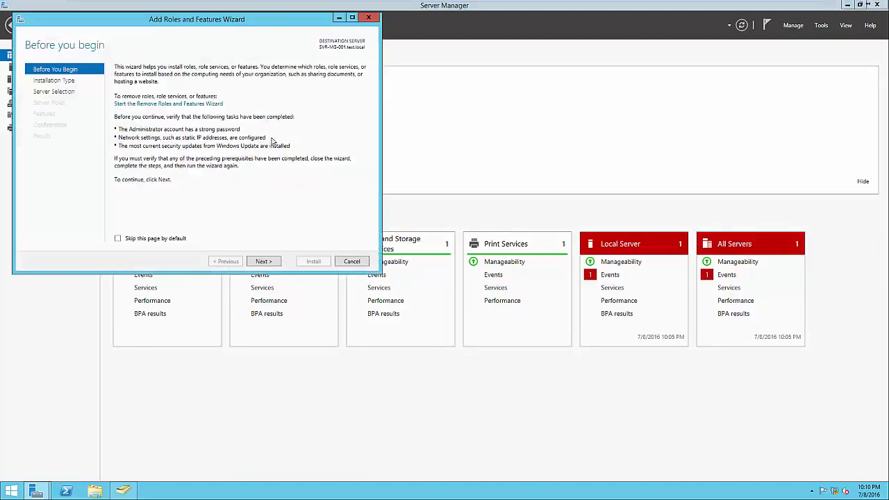
{"action": "left_click", "coordinate": [264, 261]}
{"action": "left_click", "coordinate": [264, 262]}
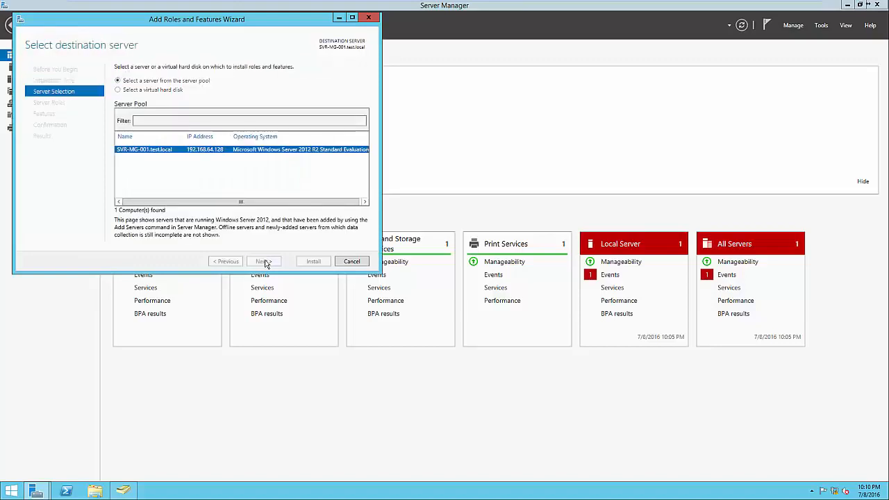
{"action": "left_click", "coordinate": [264, 262]}
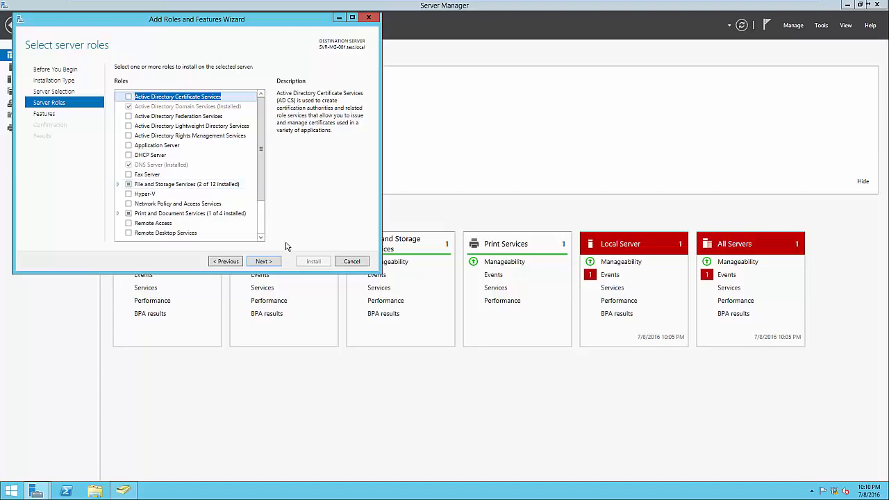
{"action": "left_click", "coordinate": [351, 261]}
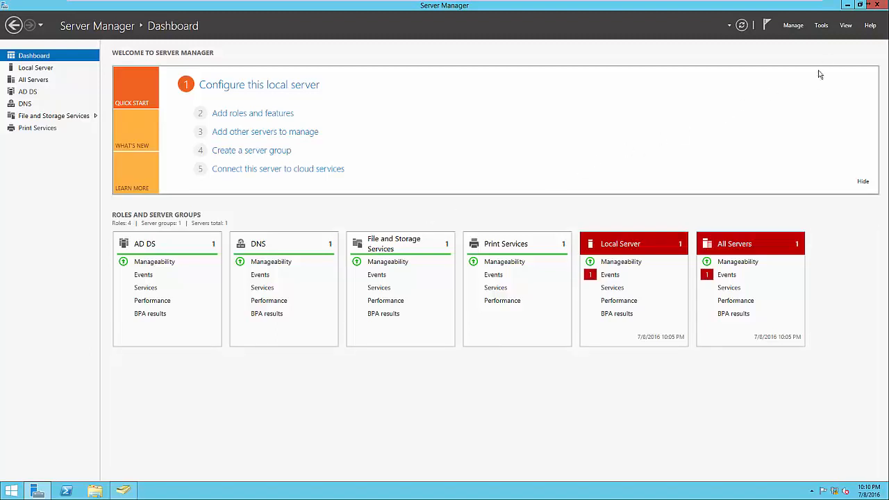
{"action": "left_click", "coordinate": [823, 27]}
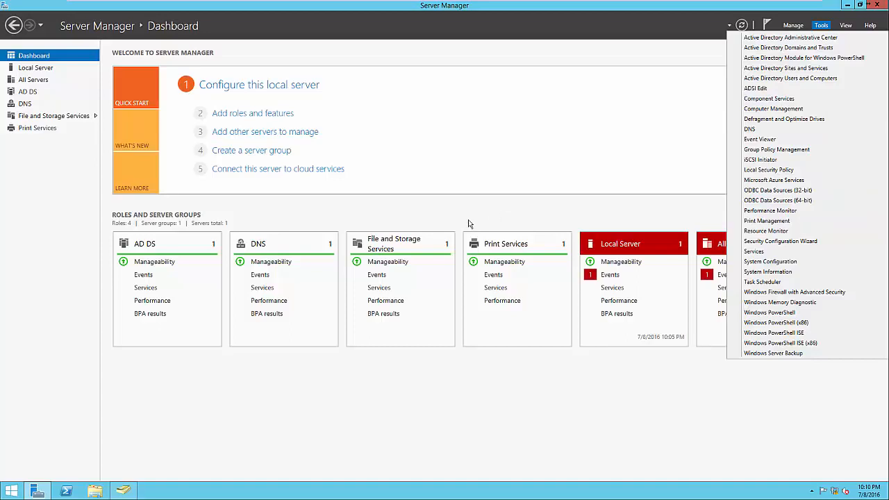
{"action": "left_click", "coordinate": [445, 220]}
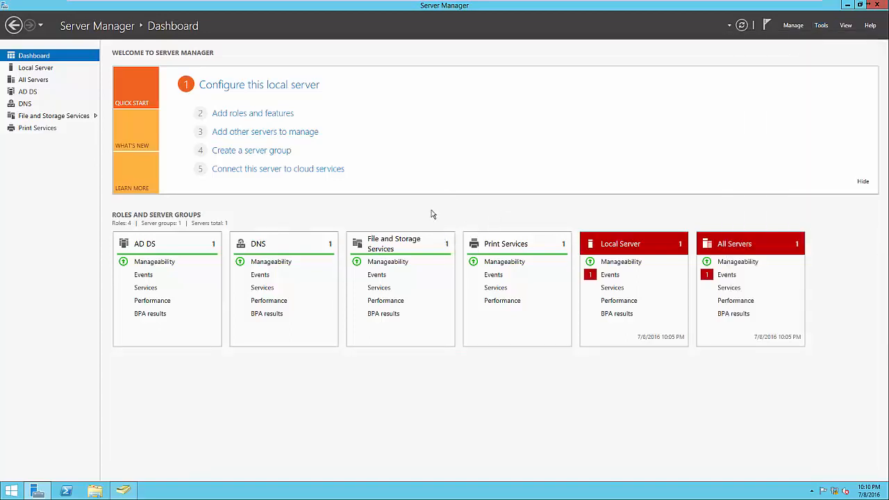
Open File and Storage Services, review the server's disks and volumes, and show its shares.
{"action": "left_click", "coordinate": [400, 243]}
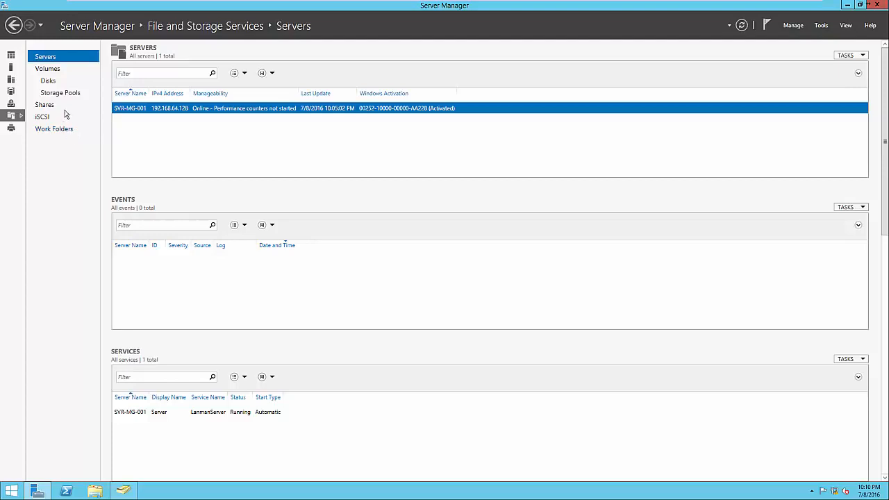
{"action": "left_click", "coordinate": [48, 80]}
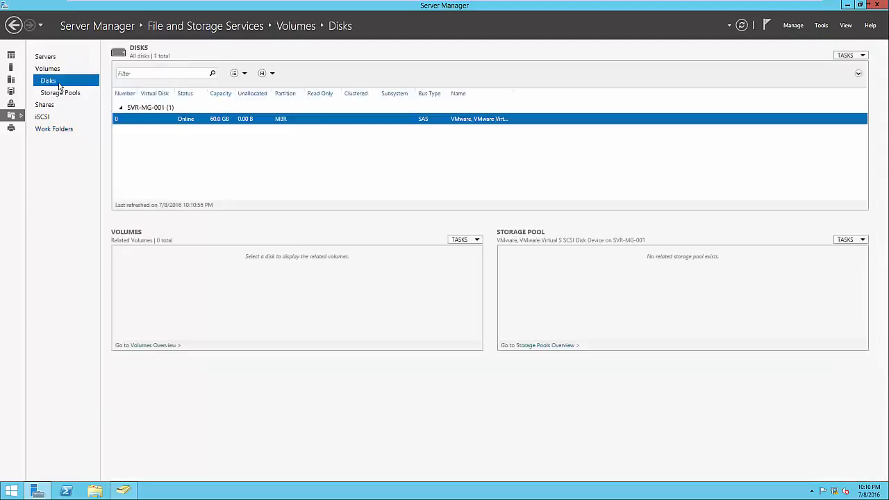
{"action": "left_click", "coordinate": [48, 69]}
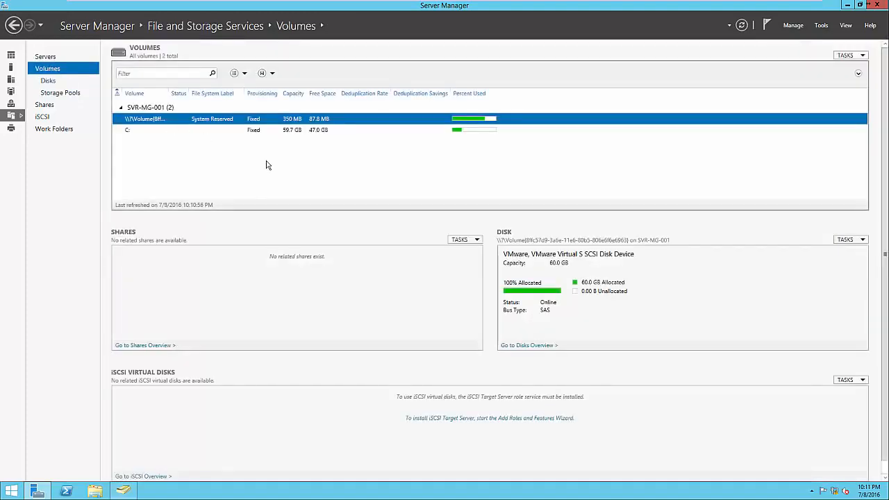
{"action": "left_click", "coordinate": [46, 107]}
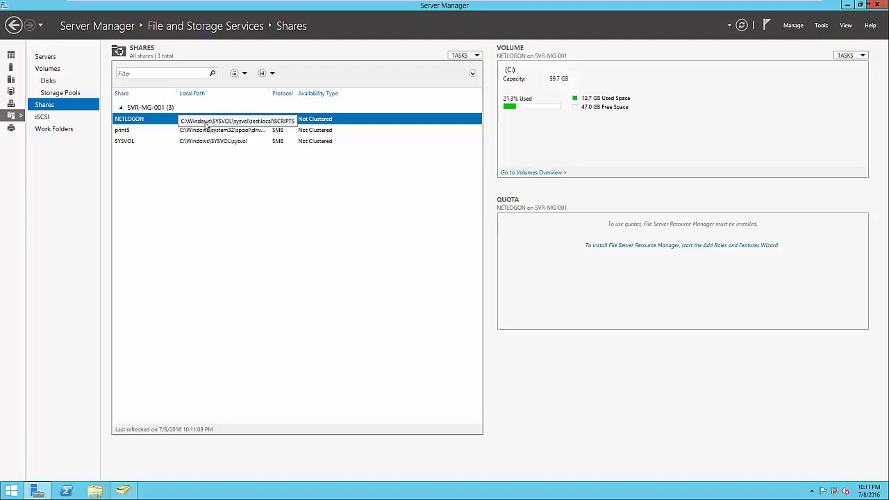
Start a new share with the SMB Share - Quick profile, located on volume C: of SVR-MG-001.
{"action": "right_click", "coordinate": [206, 178]}
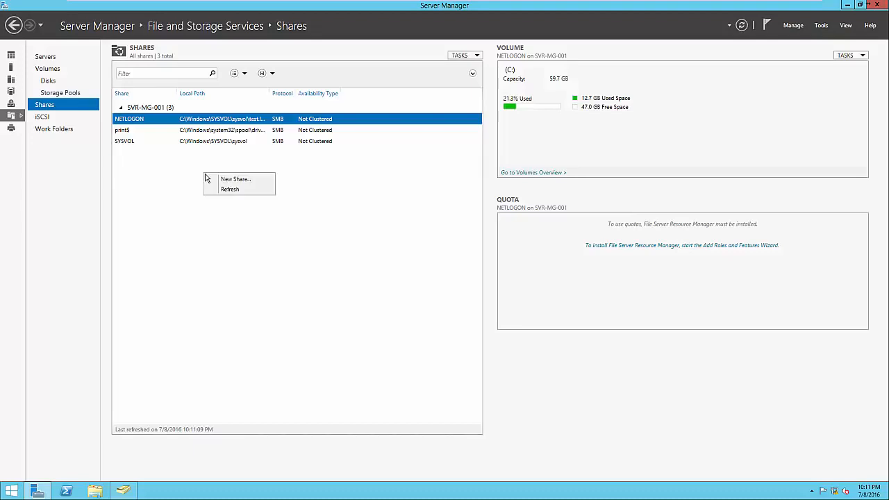
{"action": "left_click", "coordinate": [212, 179]}
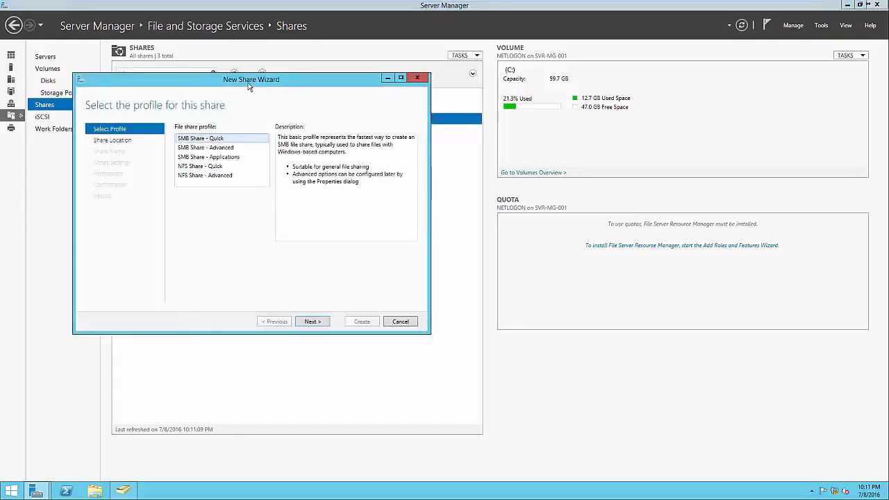
{"action": "left_click_drag", "start_coordinate": [248, 82], "coordinate": [507, 127]}
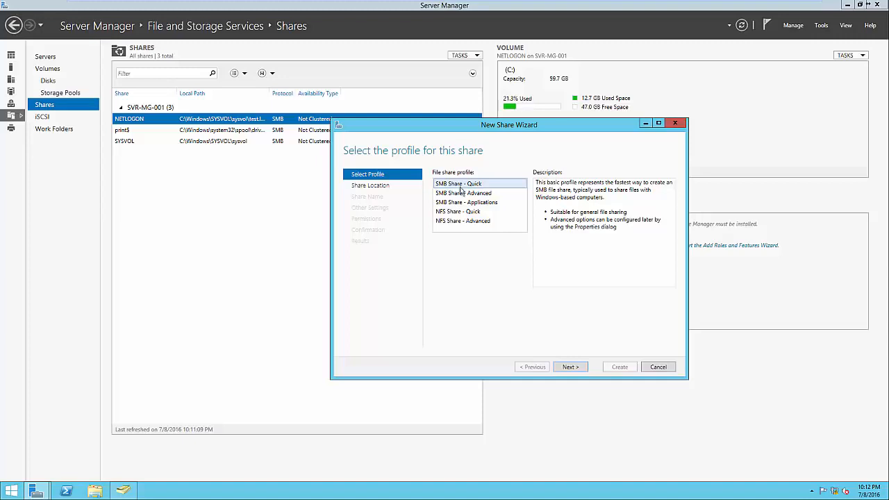
{"action": "left_click", "coordinate": [467, 212]}
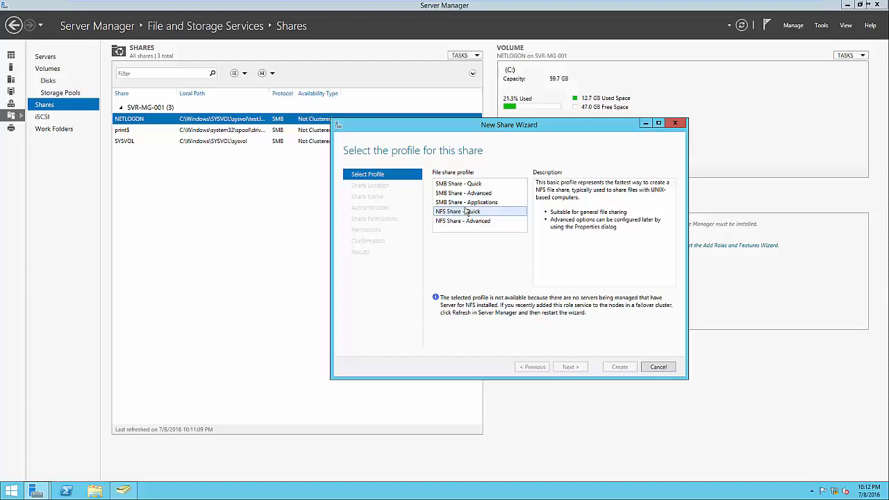
{"action": "left_click", "coordinate": [462, 184]}
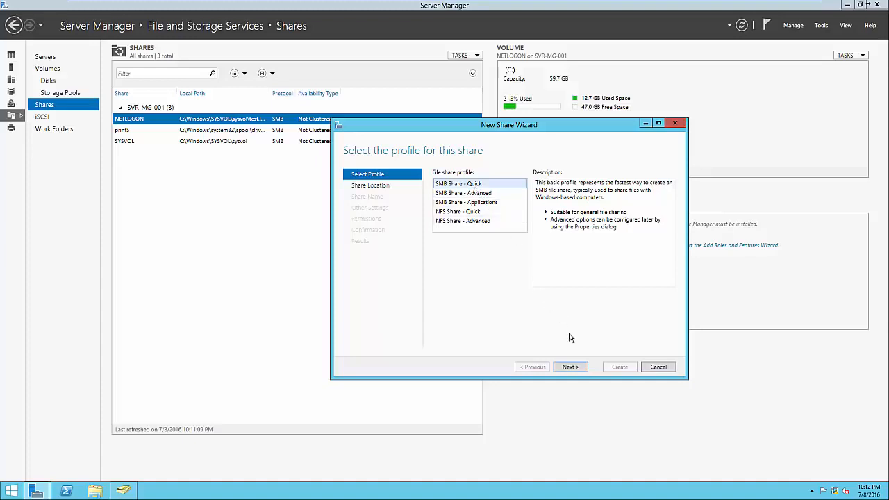
{"action": "left_click", "coordinate": [574, 368]}
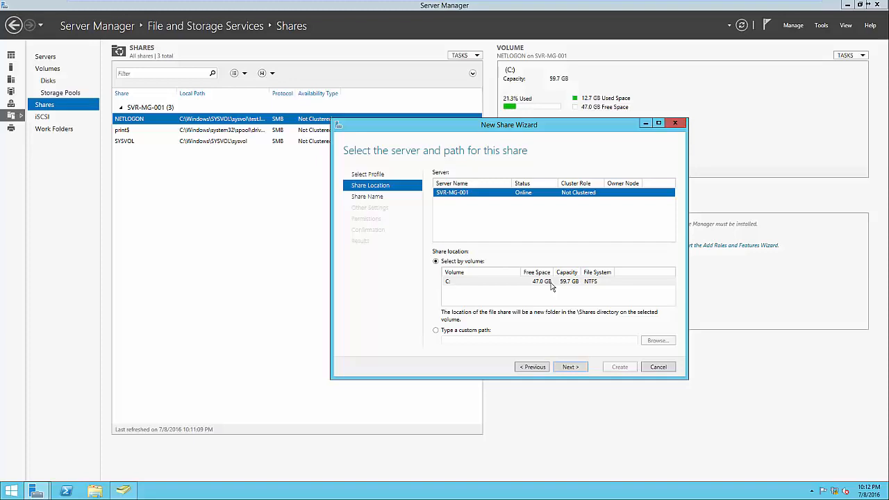
{"action": "left_click", "coordinate": [567, 367]}
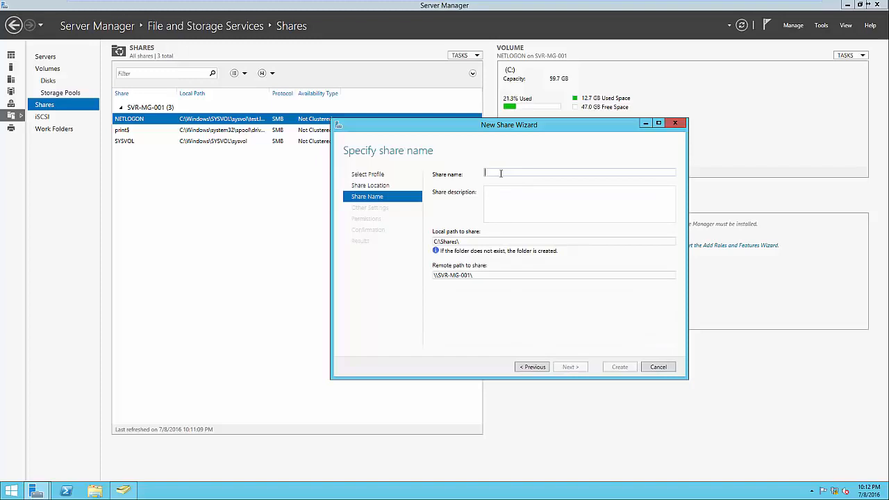
Name the new share Public, leave its description empty, and check its local and remote paths.
{"action": "type", "text": "Public"}
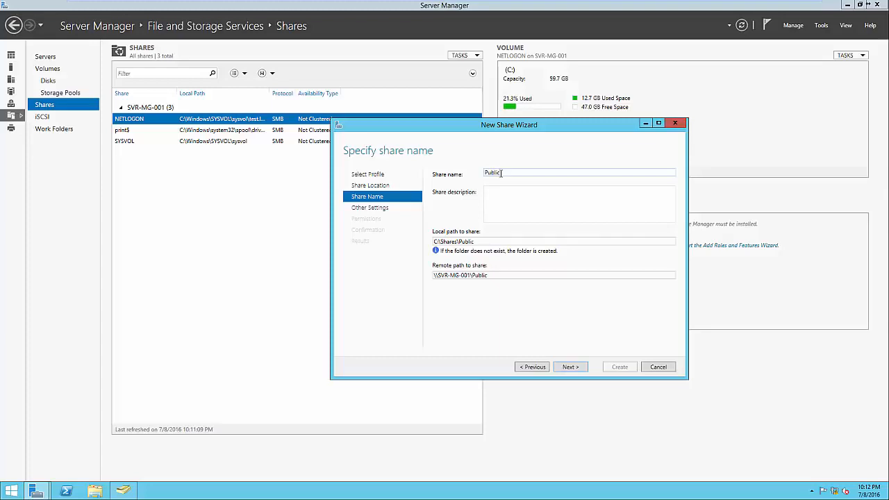
{"action": "left_click", "coordinate": [516, 204]}
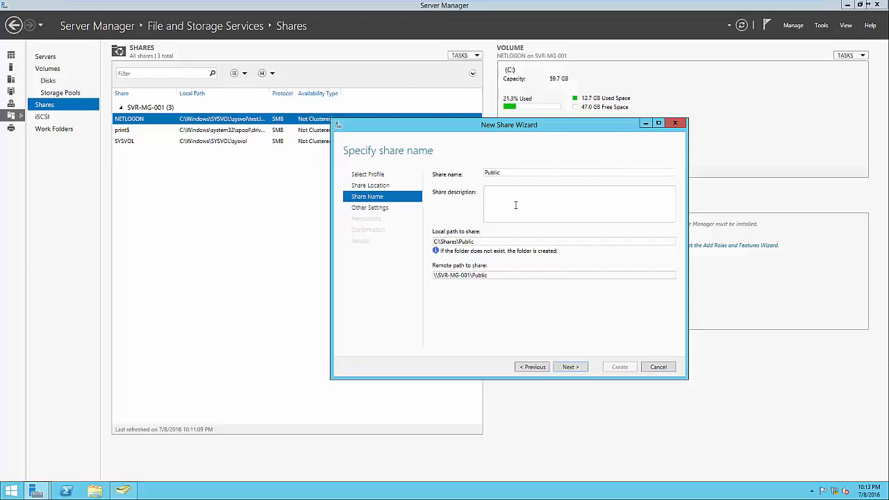
{"action": "left_click", "coordinate": [488, 241]}
{"action": "left_click", "coordinate": [488, 241]}
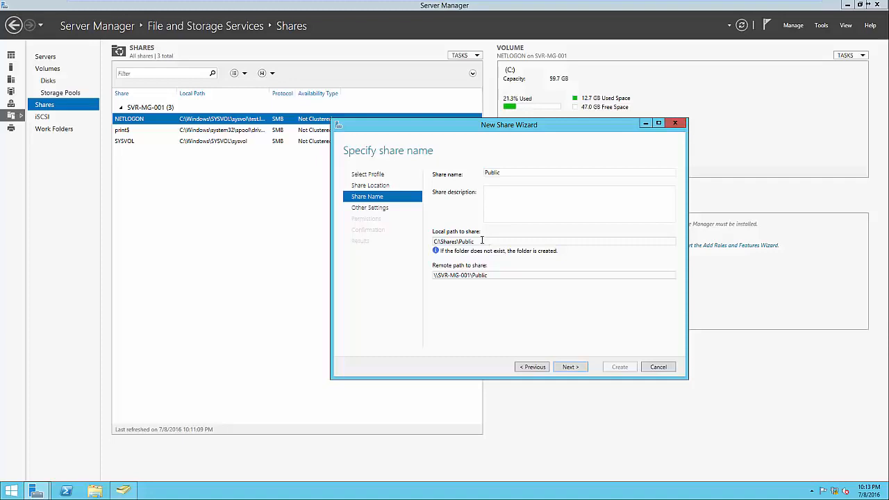
{"action": "triple_click", "coordinate": [498, 275]}
{"action": "left_click", "coordinate": [500, 275]}
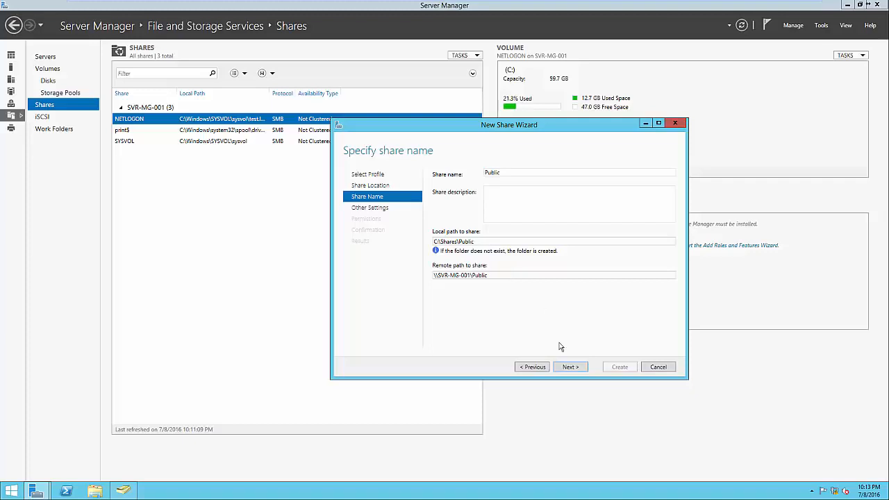
{"action": "left_click", "coordinate": [567, 368]}
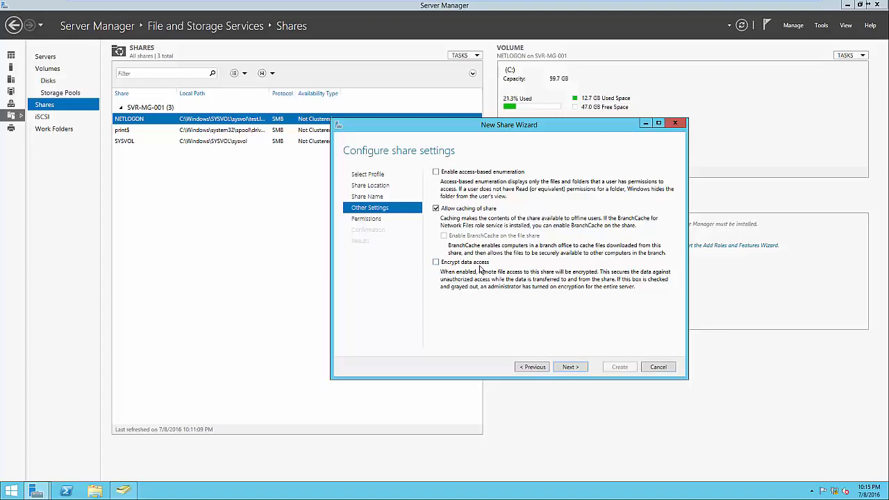
Accept the default share settings and folder permissions, create the Public share, and close the wizard.
{"action": "left_click", "coordinate": [568, 368]}
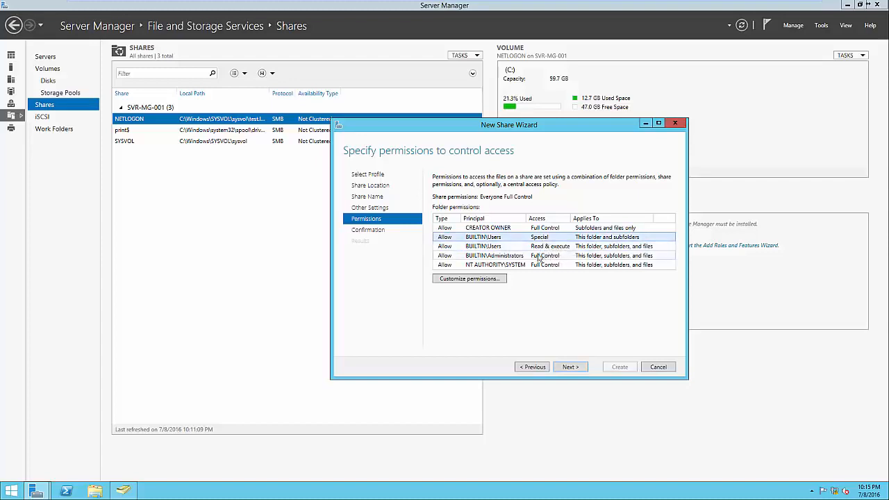
{"action": "left_click", "coordinate": [517, 257]}
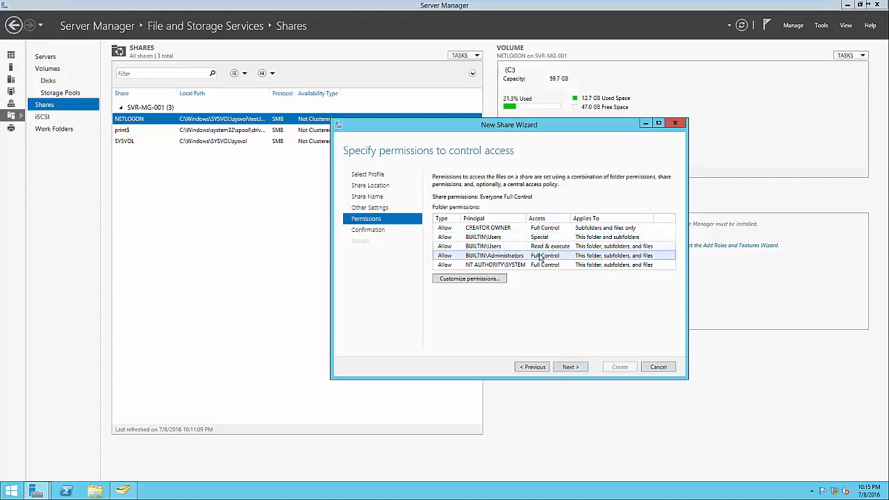
{"action": "left_click", "coordinate": [523, 266]}
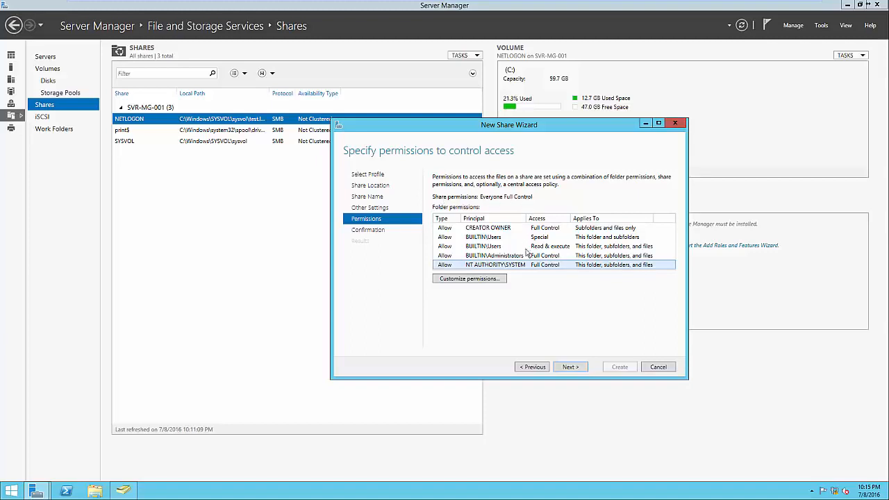
{"action": "left_click", "coordinate": [569, 366]}
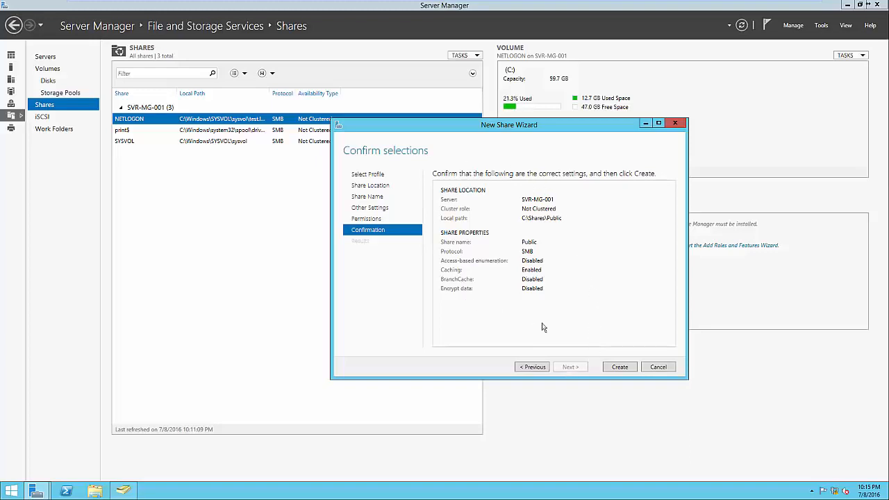
{"action": "left_click", "coordinate": [614, 369]}
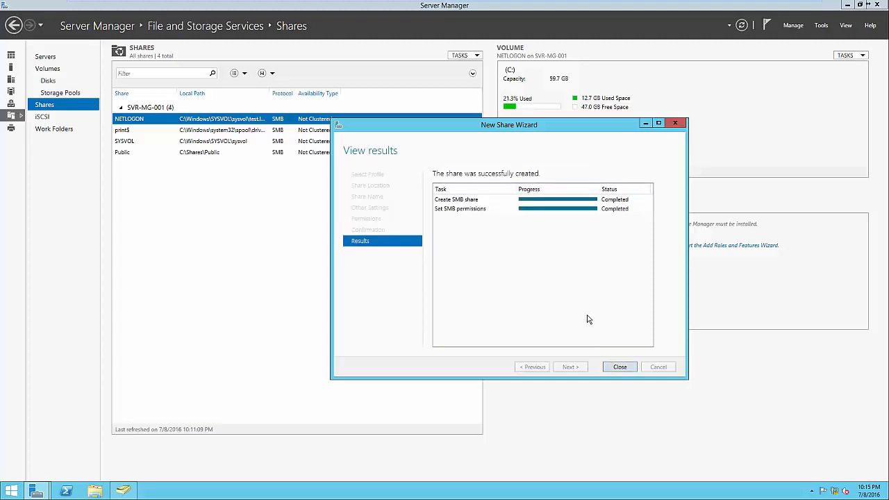
{"action": "left_click", "coordinate": [617, 367]}
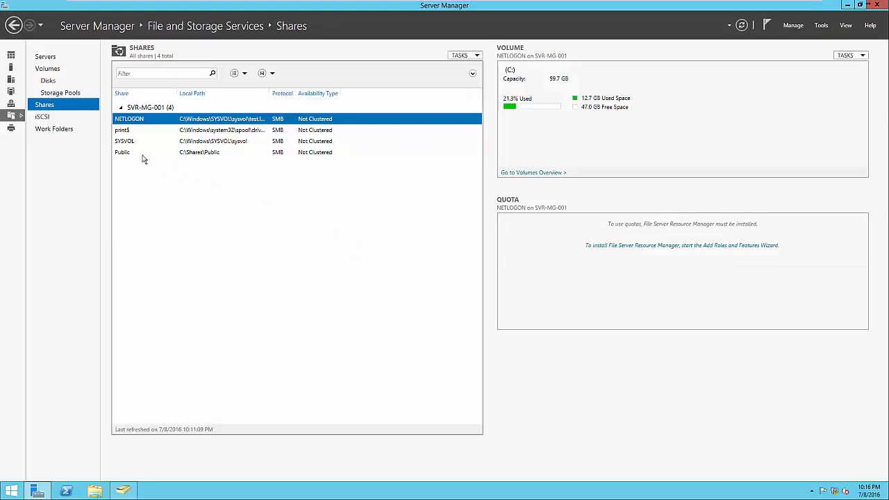
Check the Public share by opening \\SVR-MG-001\Public in File Explorer, and close that window.
{"action": "left_click", "coordinate": [289, 159]}
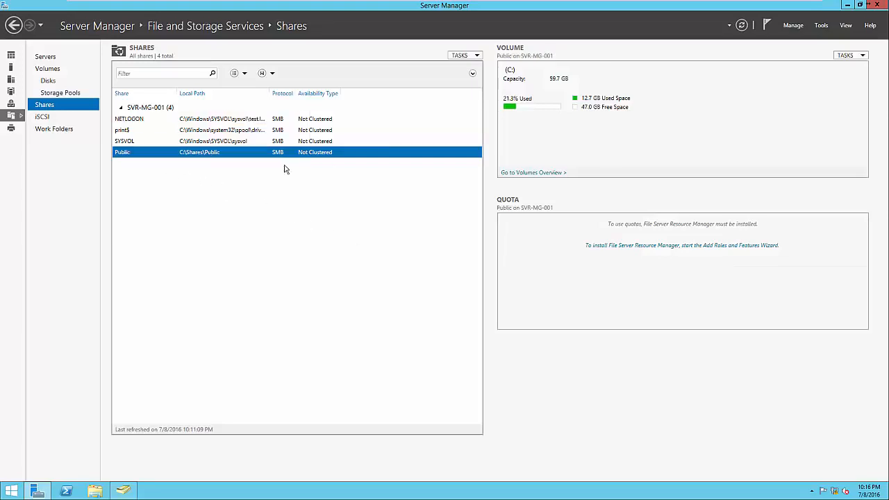
{"action": "left_click", "coordinate": [97, 490]}
{"action": "left_click", "coordinate": [334, 194]}
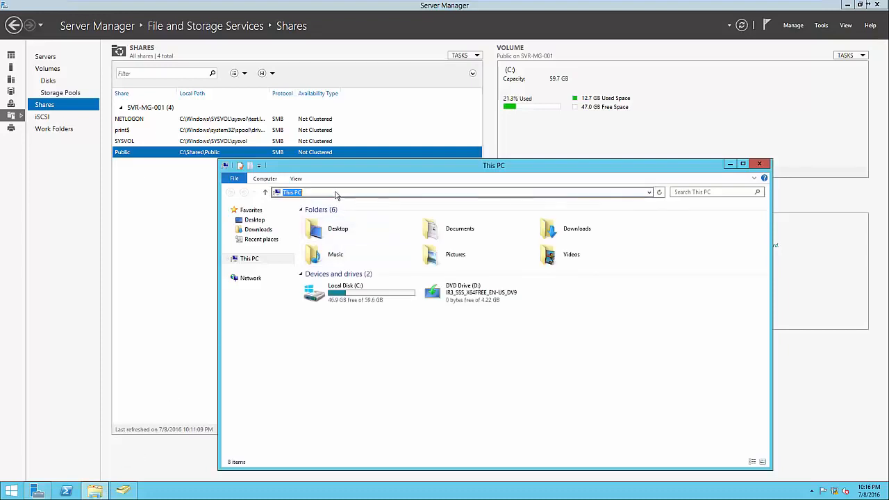
{"action": "type", "text": "\\\\SVR-0"}
{"action": "key", "text": "BackSpace"}
{"action": "type", "text": "MG-001\\"}
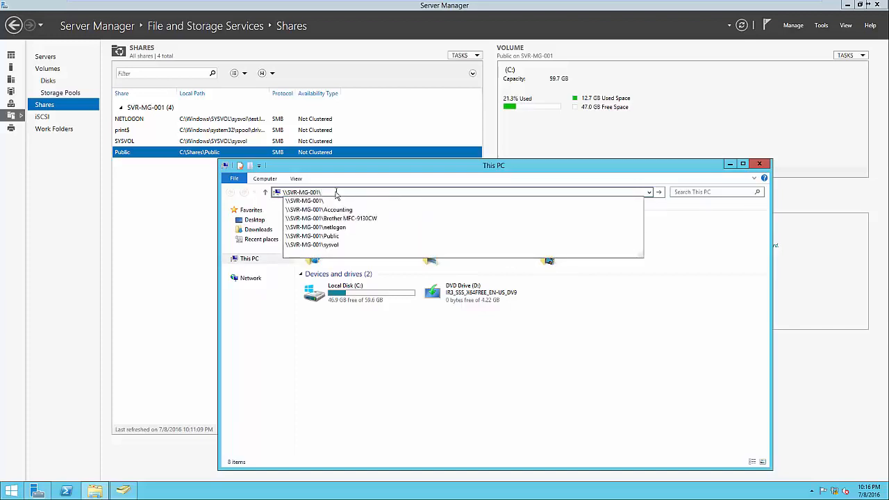
{"action": "type", "text": "Public"}
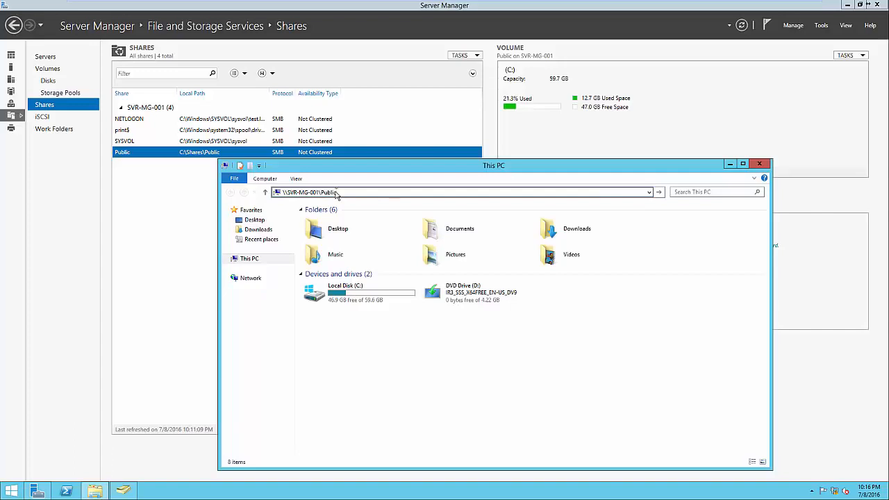
{"action": "key", "text": "Return"}
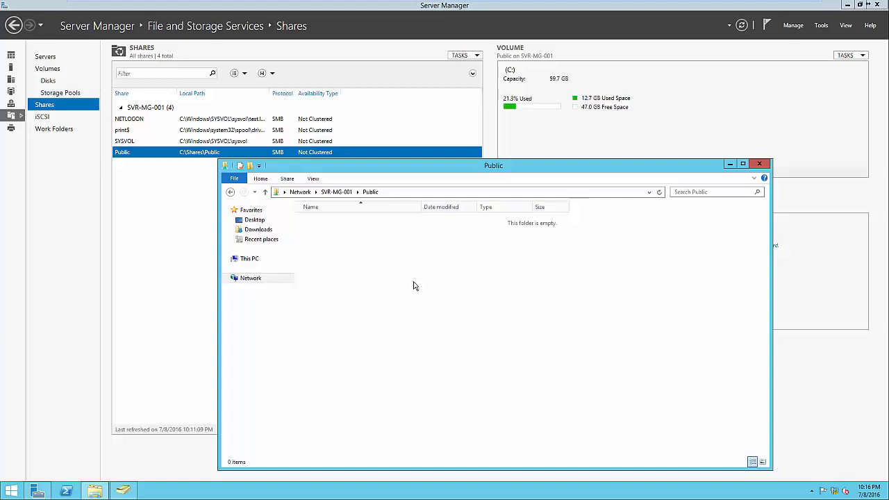
{"action": "left_click", "coordinate": [760, 166]}
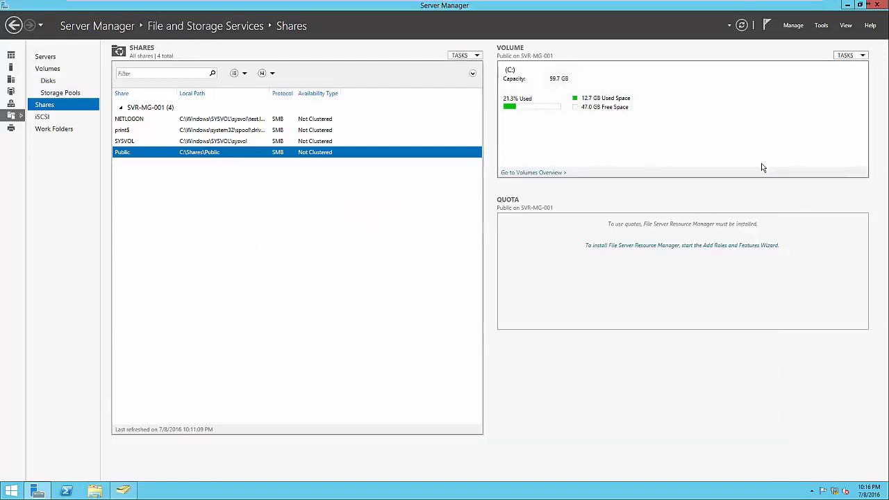
Start a new share with the SMB Share - Quick profile, keeping server SVR-MG-001 and volume C: as its location.
{"action": "right_click", "coordinate": [394, 187]}
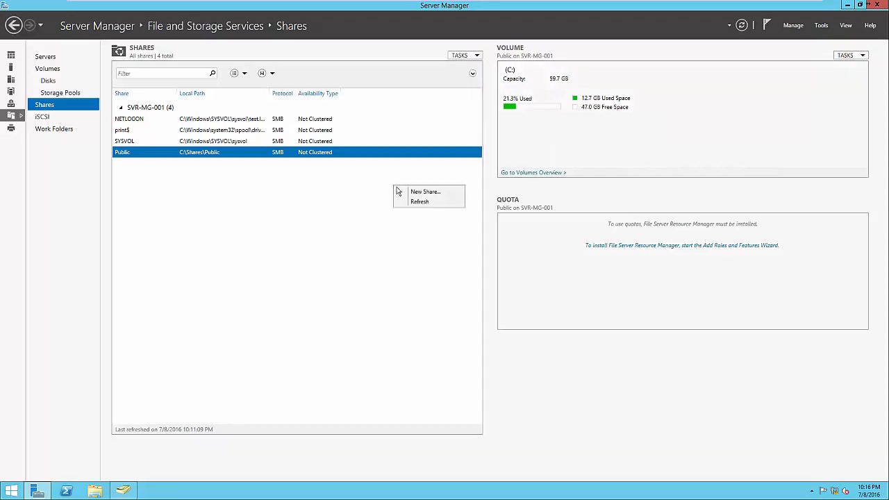
{"action": "left_click", "coordinate": [400, 192]}
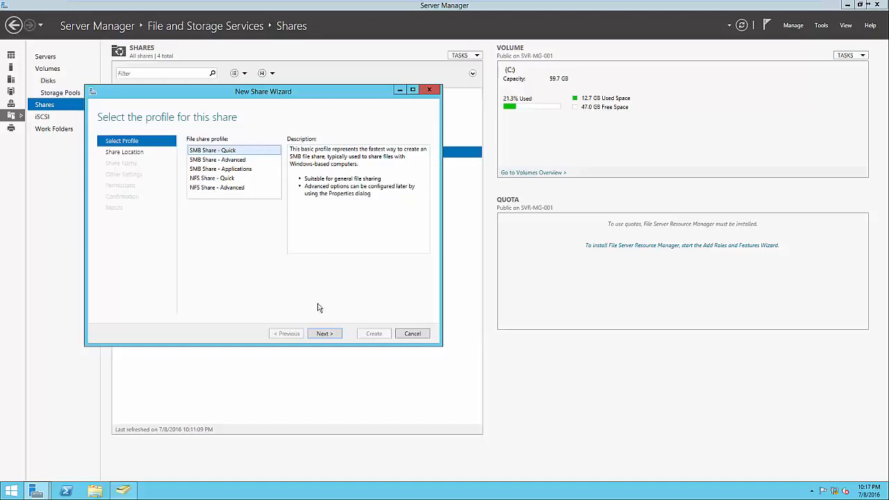
{"action": "left_click", "coordinate": [324, 334]}
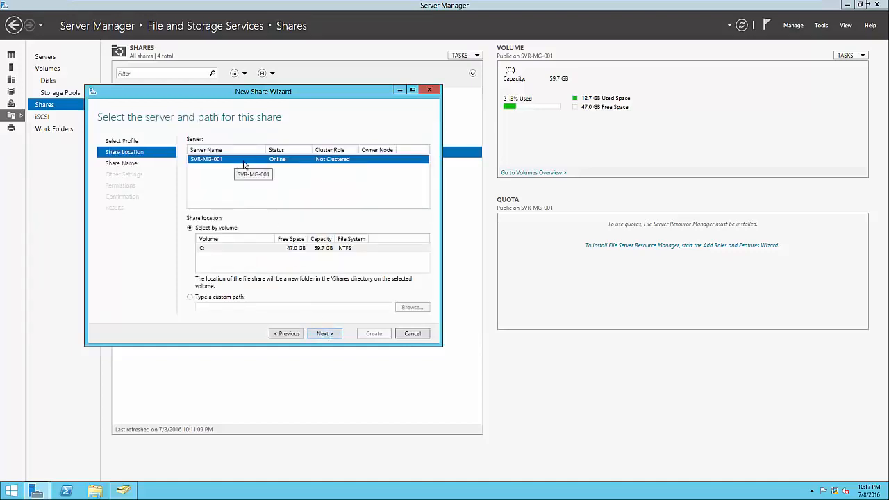
{"action": "left_click", "coordinate": [329, 334]}
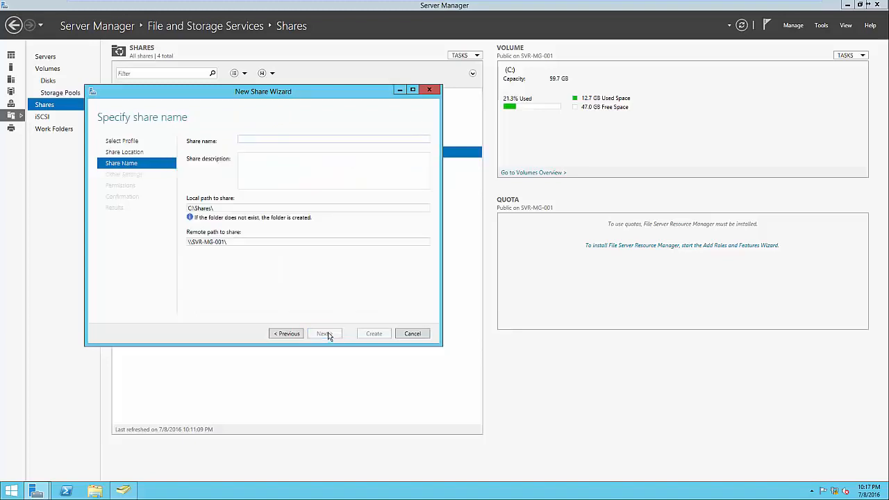
Name the new share Accounting and check its local and remote paths before continuing to the share settings.
{"action": "type", "text": "Accounting"}
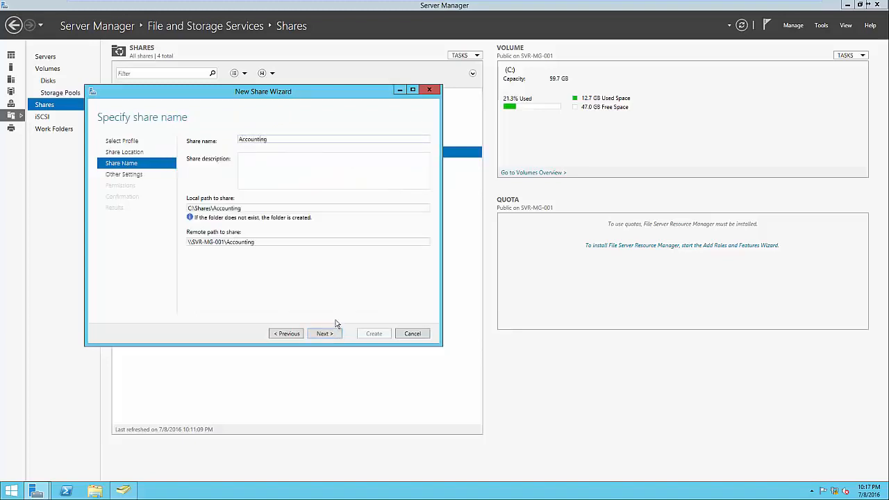
{"action": "left_click", "coordinate": [257, 207]}
{"action": "left_click", "coordinate": [257, 208]}
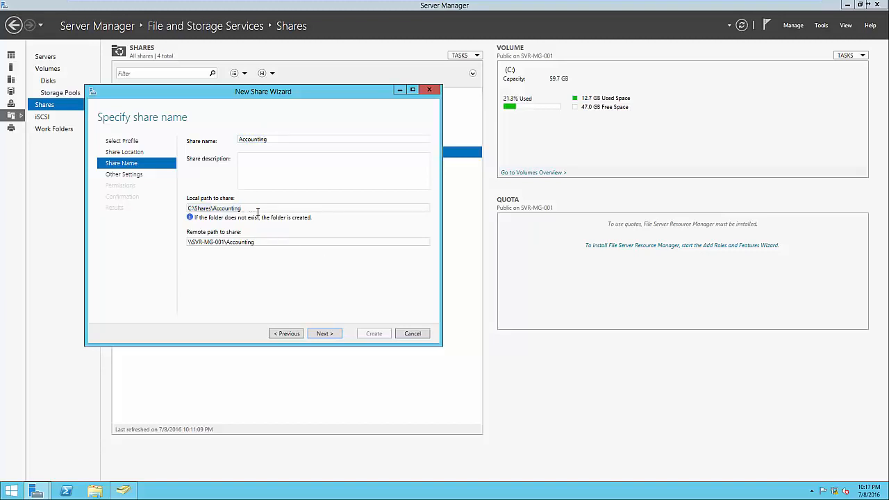
{"action": "triple_click", "coordinate": [266, 242]}
{"action": "left_click", "coordinate": [269, 243]}
{"action": "left_click", "coordinate": [325, 334]}
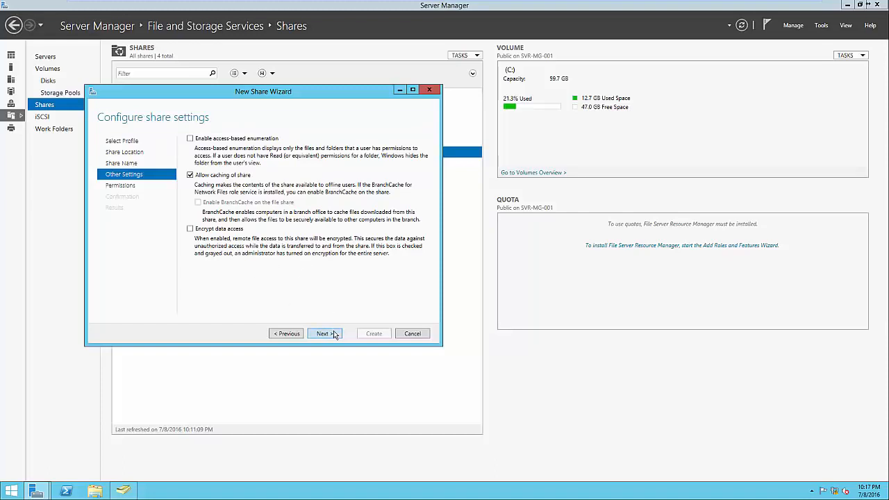
Keep the default share settings and disable inheritance on the Accounting folder, converting inherited permissions into explicit ones.
{"action": "left_click", "coordinate": [334, 334]}
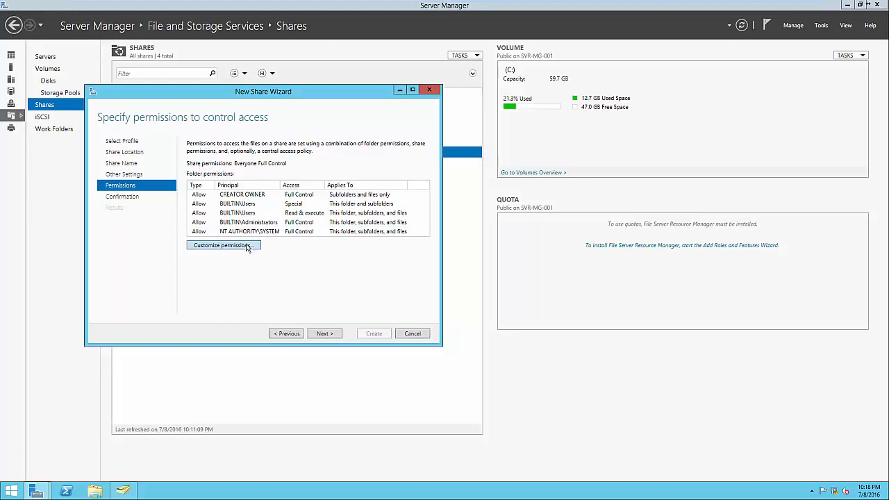
{"action": "left_click", "coordinate": [222, 245]}
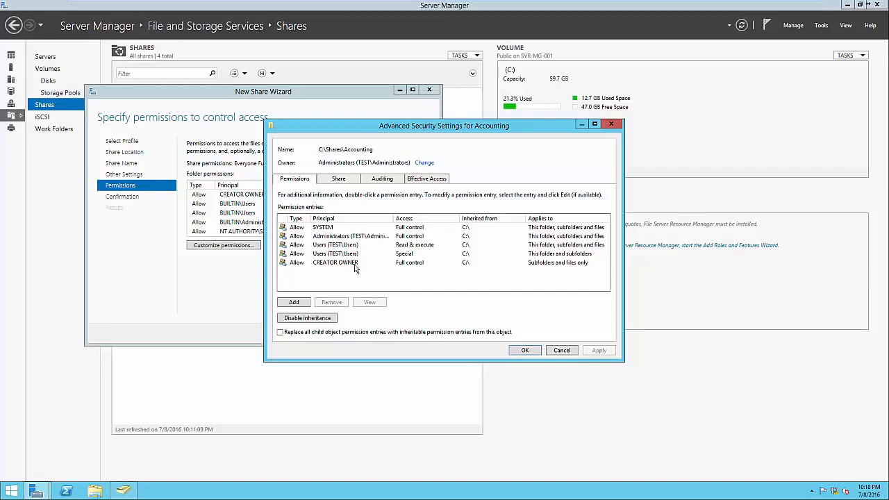
{"action": "left_click", "coordinate": [321, 321]}
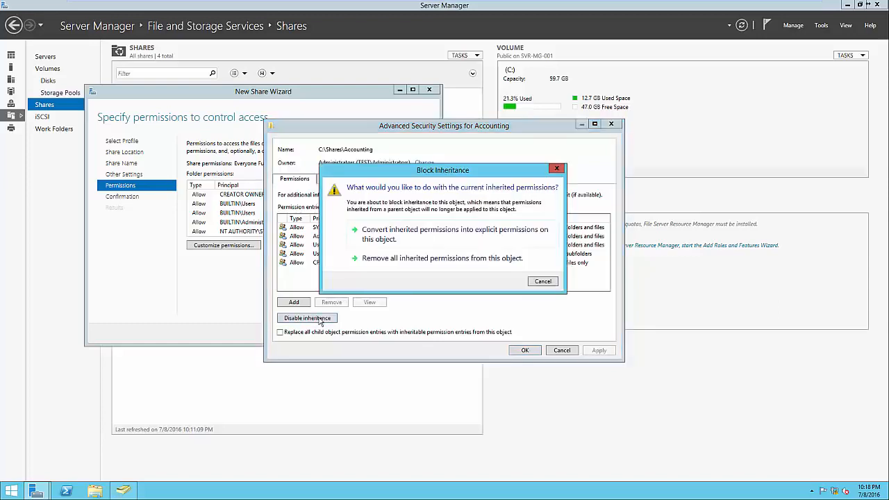
{"action": "left_click", "coordinate": [393, 236]}
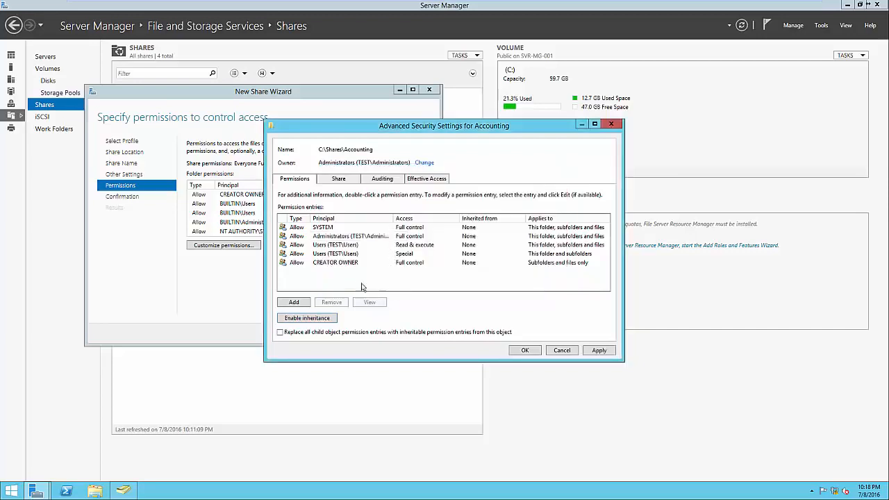
Remove both Users (TEST\Users) permission entries from the Accounting folder.
{"action": "left_click", "coordinate": [336, 245]}
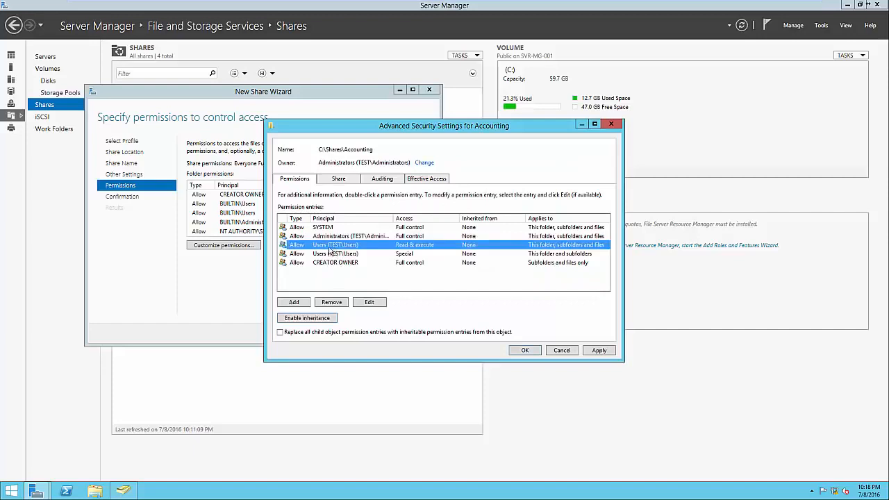
{"action": "left_click", "coordinate": [342, 302]}
{"action": "left_click", "coordinate": [341, 247]}
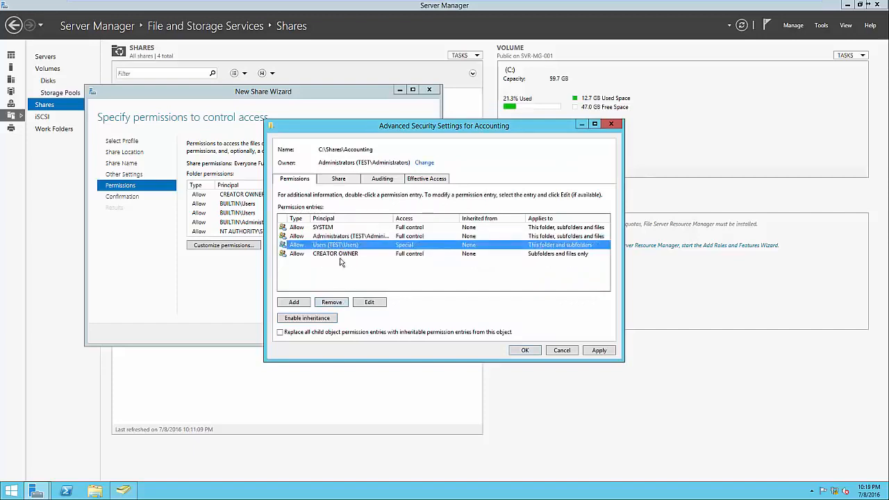
{"action": "left_click", "coordinate": [338, 302]}
Add an Allow permission entry granting the Accounting group Full control of this folder, subfolders and files.
{"action": "left_click", "coordinate": [294, 302]}
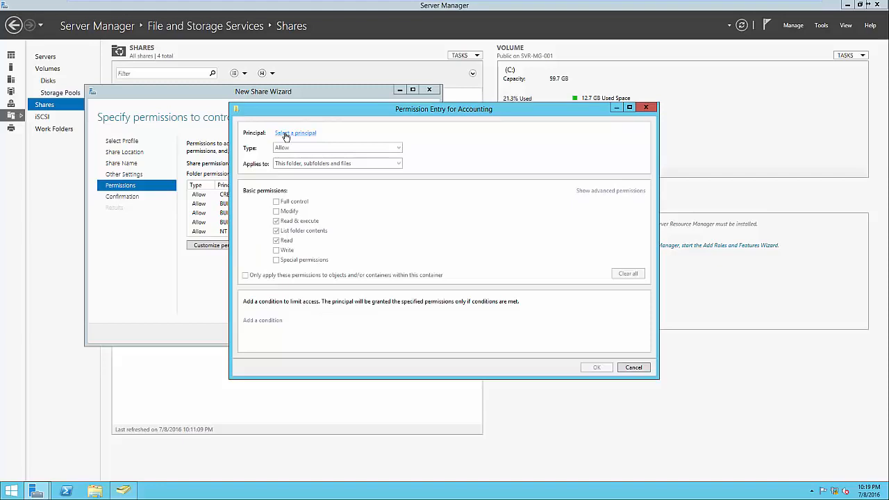
{"action": "left_click", "coordinate": [285, 134]}
{"action": "type", "text": "Accounting"}
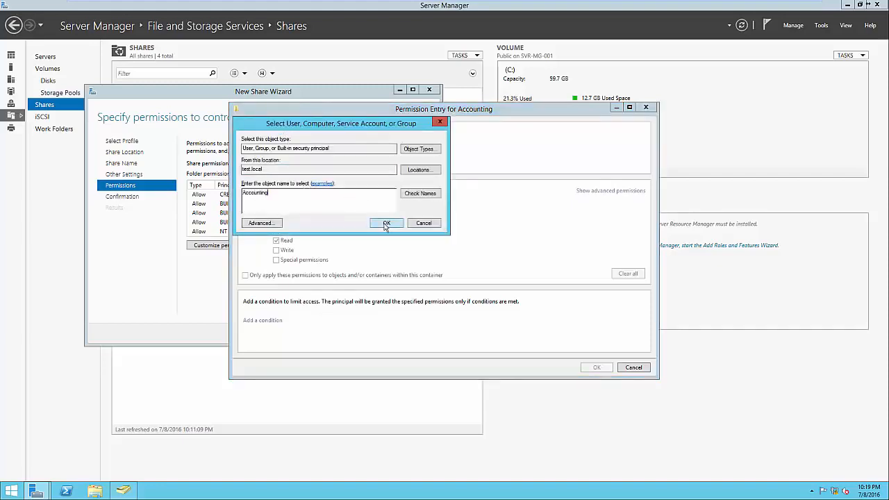
{"action": "left_click", "coordinate": [386, 223]}
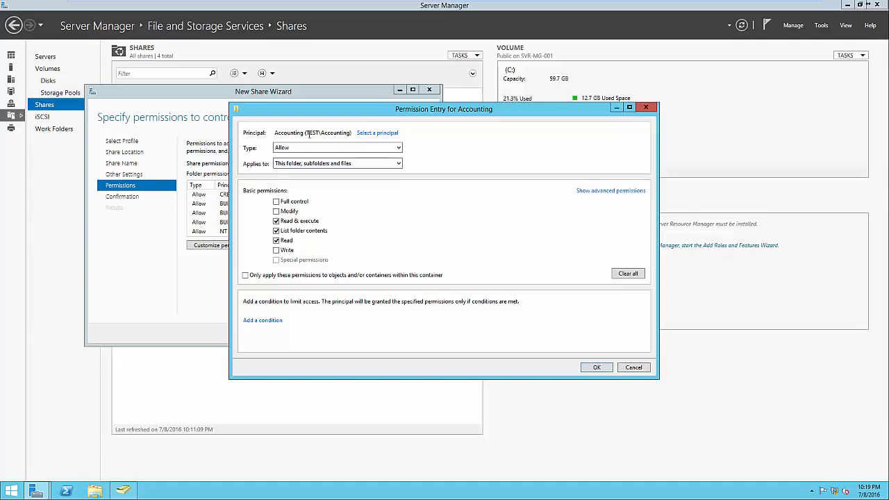
{"action": "left_click", "coordinate": [277, 202]}
{"action": "left_click", "coordinate": [597, 368]}
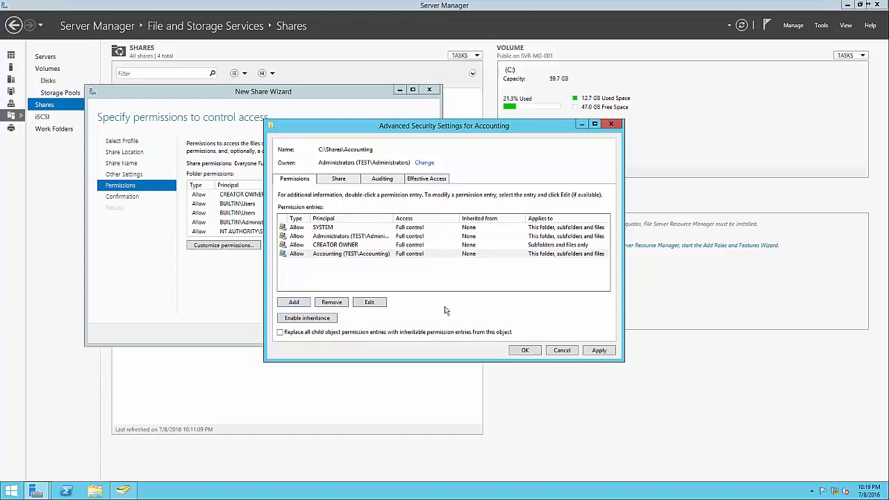
Widen the Principal column to check the Accounting and Administrators entries, and accept the customized folder permissions.
{"action": "left_click", "coordinate": [389, 253]}
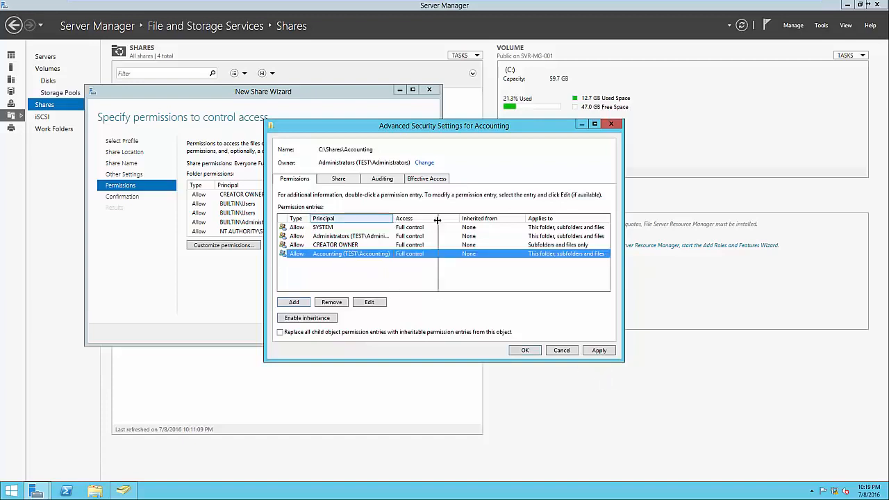
{"action": "left_click_drag", "start_coordinate": [394, 218], "coordinate": [435, 220]}
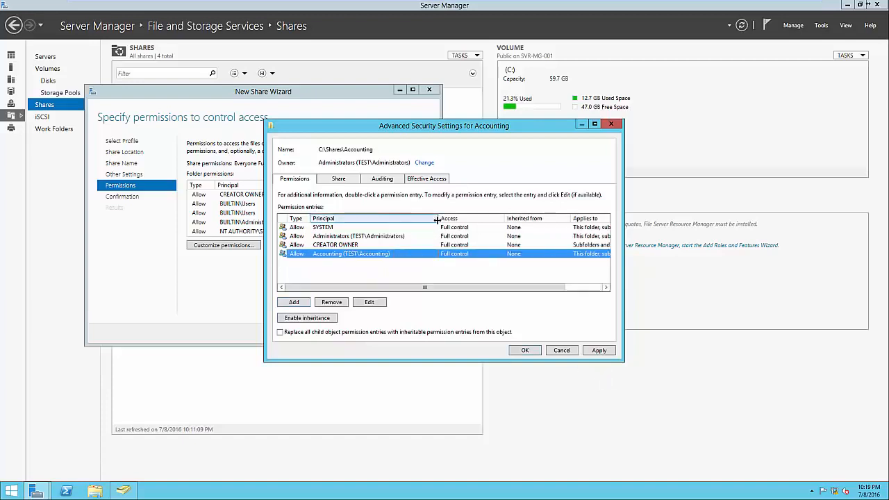
{"action": "left_click", "coordinate": [379, 237]}
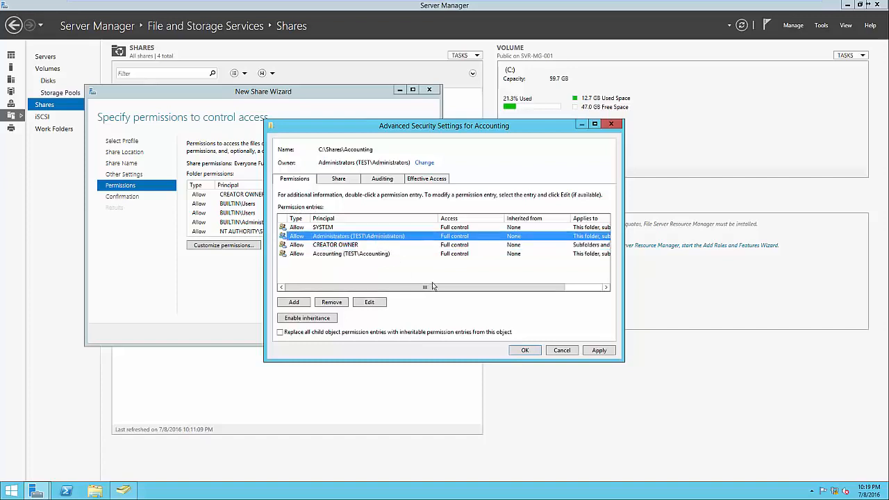
{"action": "left_click", "coordinate": [522, 350]}
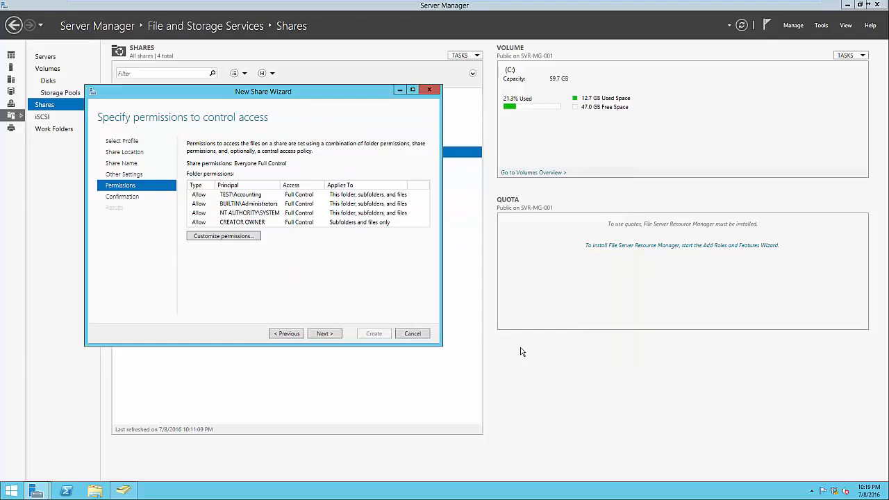
Confirm the selections, create the Accounting share, and close the wizard.
{"action": "left_click", "coordinate": [338, 335]}
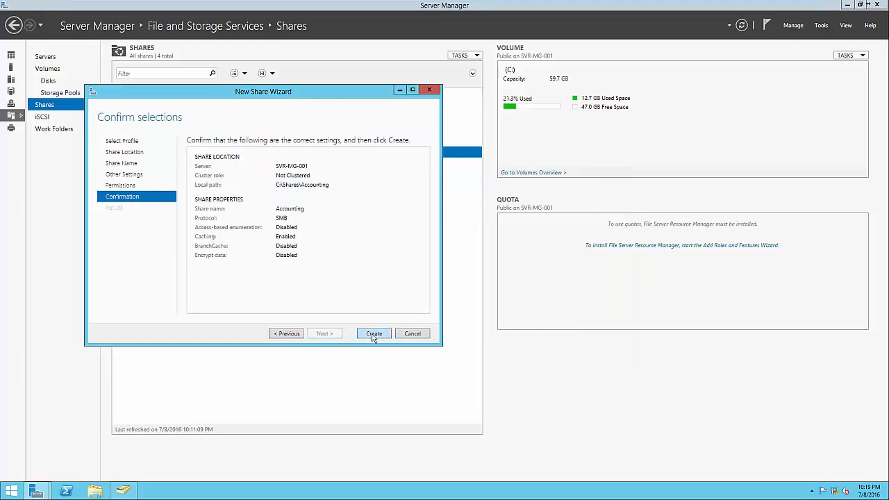
{"action": "left_click", "coordinate": [374, 335]}
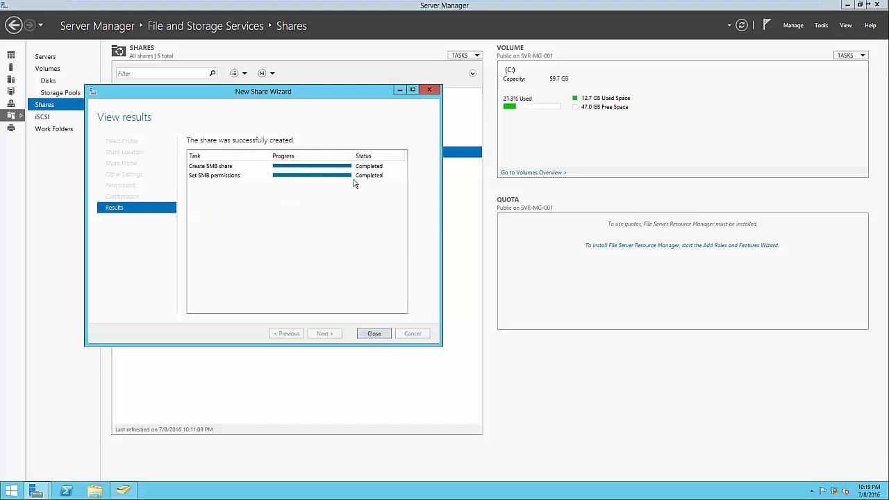
{"action": "left_click", "coordinate": [381, 333]}
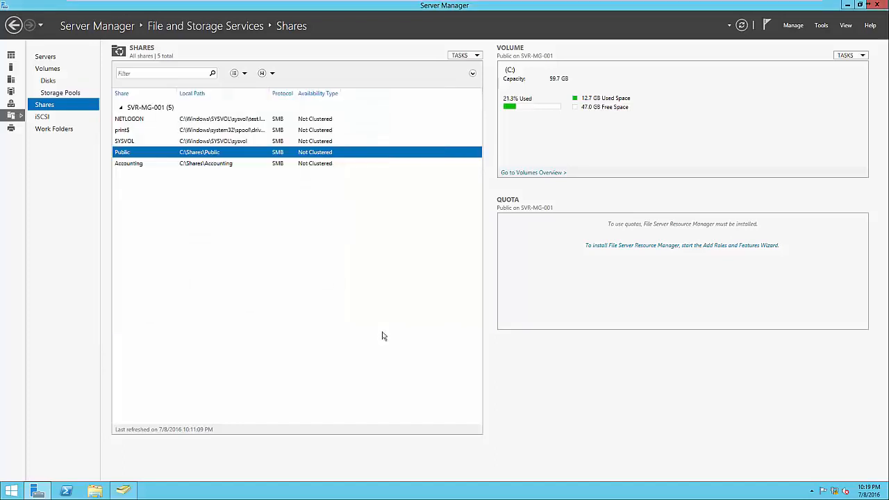
Select the Accounting share in the list and open \\SVR-MG-001\Accounting in File Explorer to check access.
{"action": "left_click", "coordinate": [225, 164]}
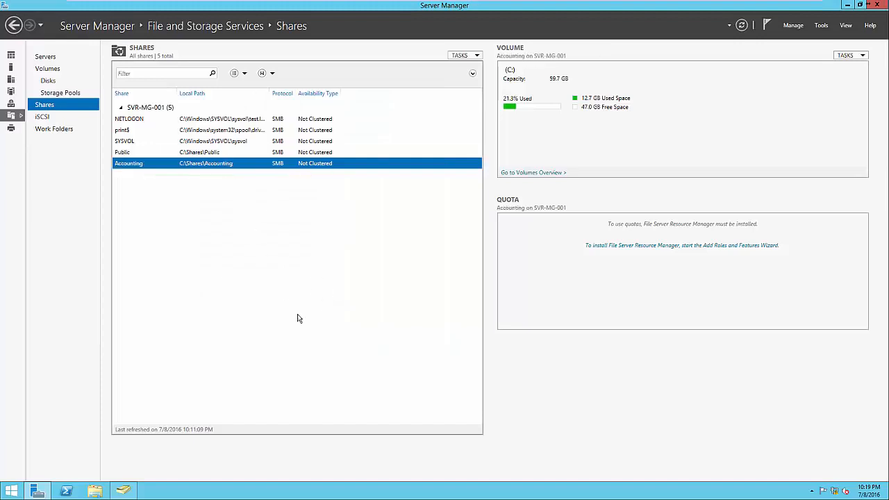
{"action": "left_click", "coordinate": [98, 492]}
{"action": "left_click", "coordinate": [329, 195]}
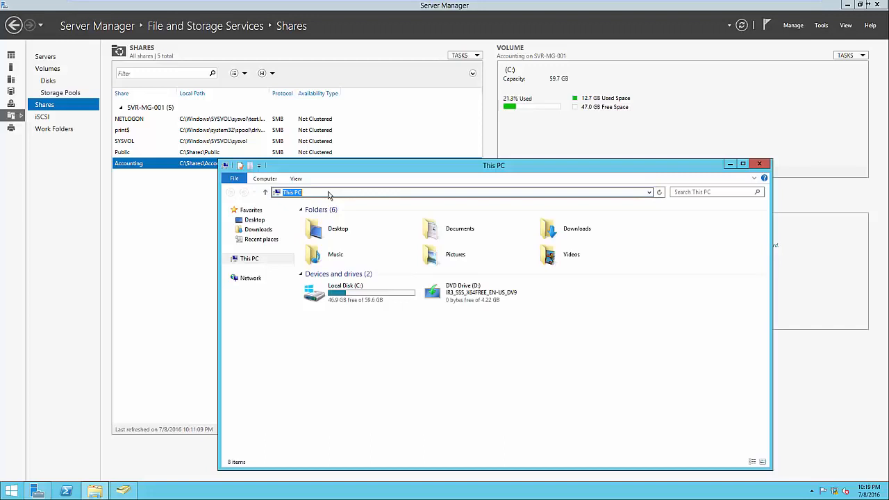
{"action": "type", "text": "\\\\SVR"}
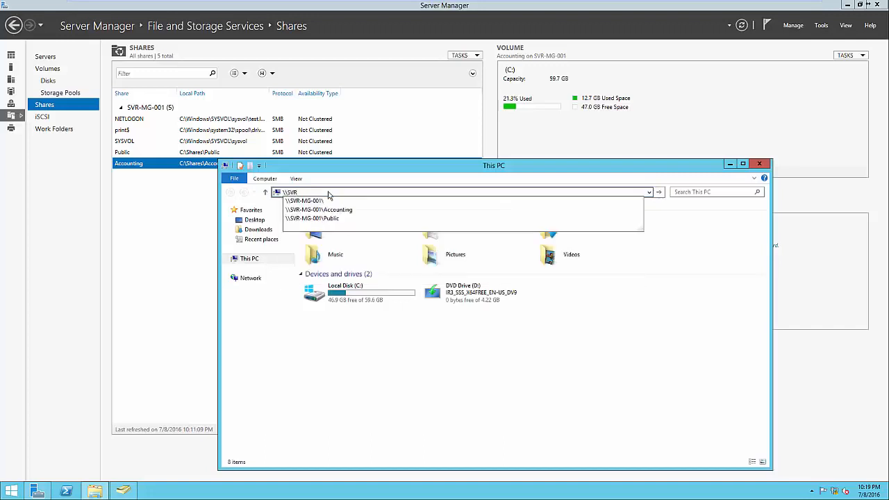
{"action": "key", "text": "Down"}
{"action": "key", "text": "Down"}
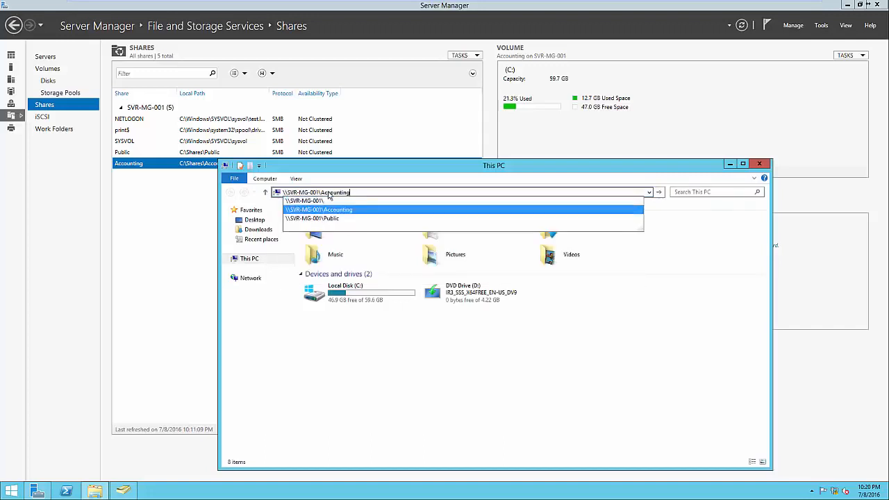
{"action": "key", "text": "Return"}
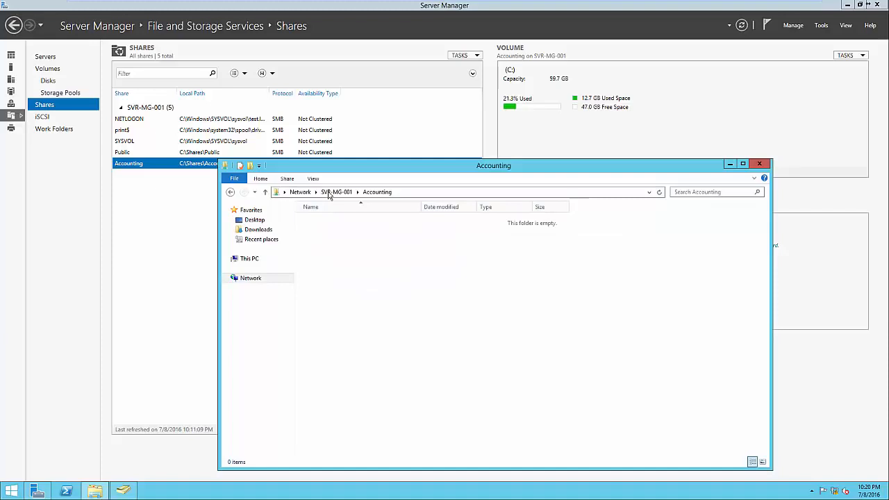
Go up to SVR-MG-001, check the Accounting share's security permissions for the Accounting and Administrators groups, and close its properties.
{"action": "left_click", "coordinate": [333, 194]}
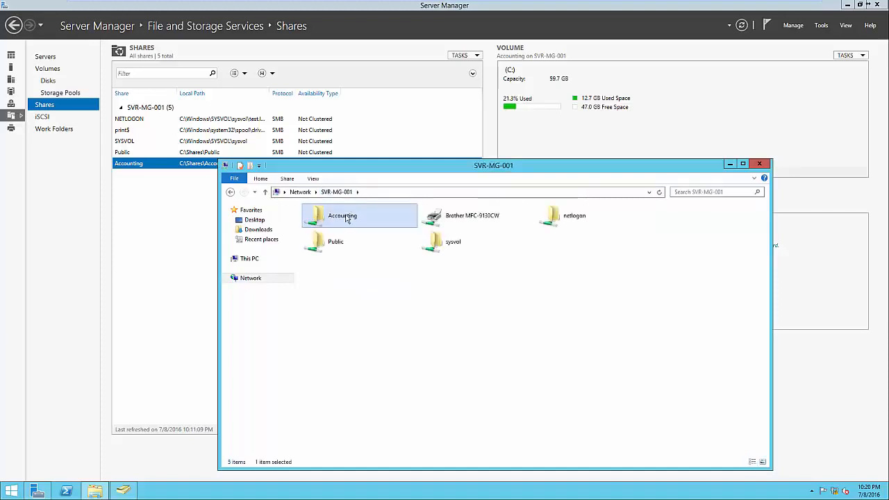
{"action": "right_click", "coordinate": [346, 218]}
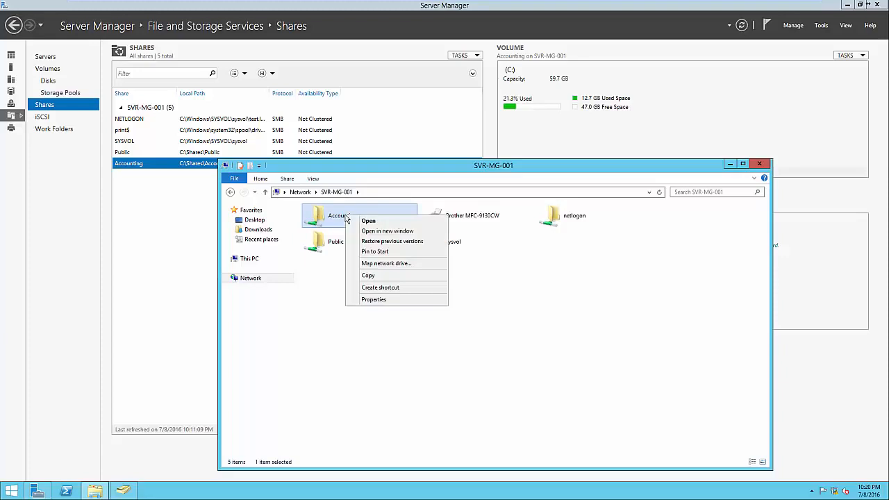
{"action": "left_click", "coordinate": [374, 300]}
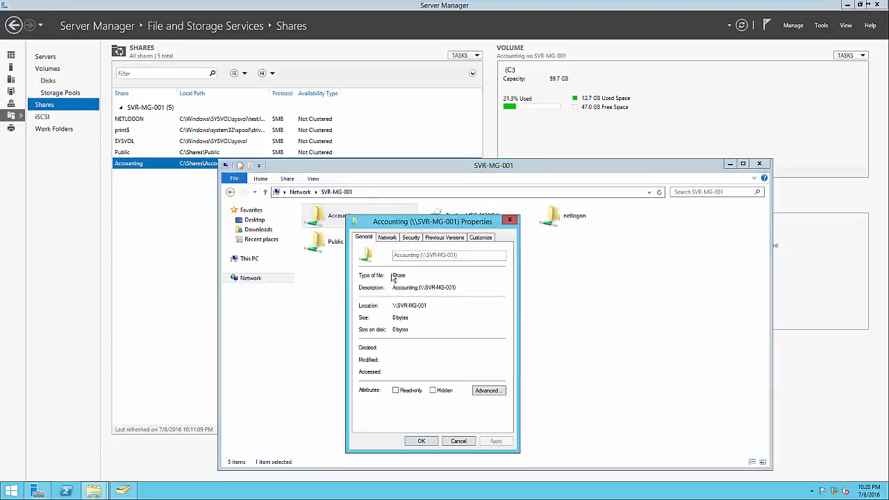
{"action": "left_click", "coordinate": [411, 238]}
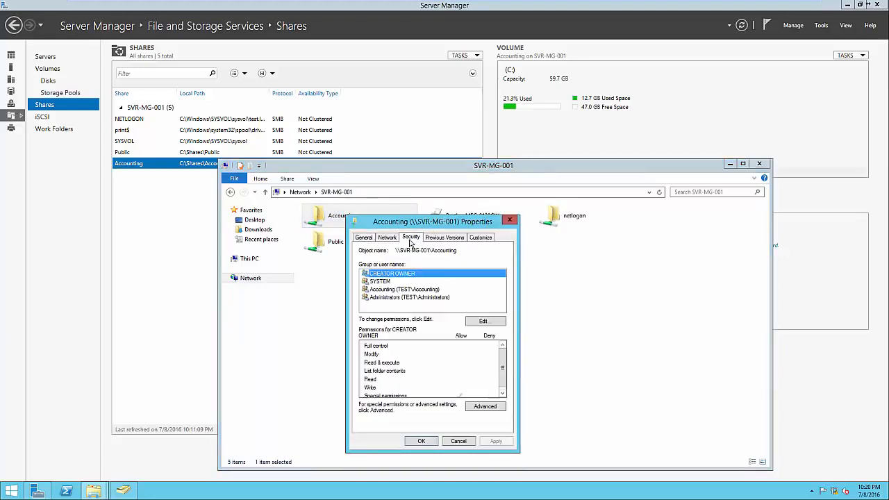
{"action": "left_click", "coordinate": [398, 291]}
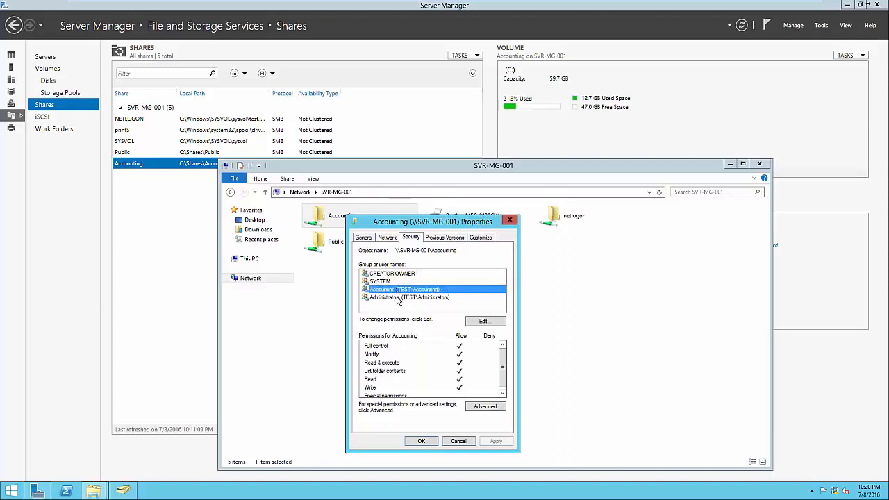
{"action": "left_click", "coordinate": [398, 298]}
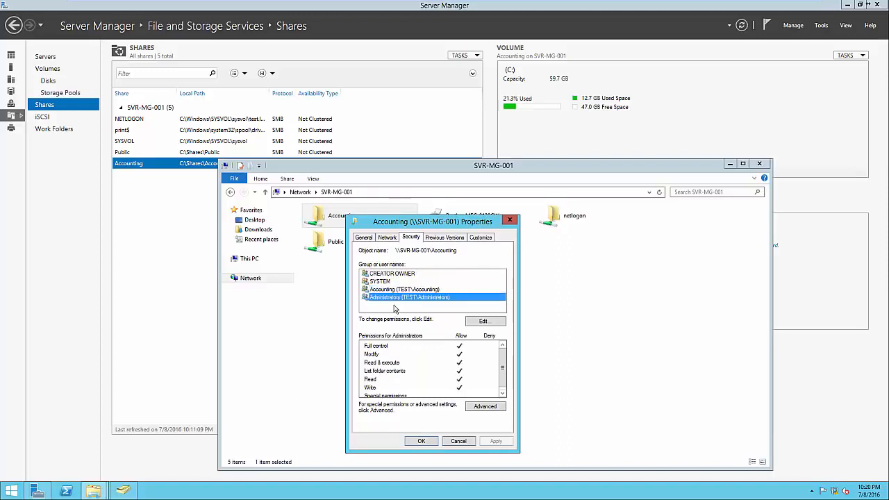
{"action": "left_click", "coordinate": [393, 308]}
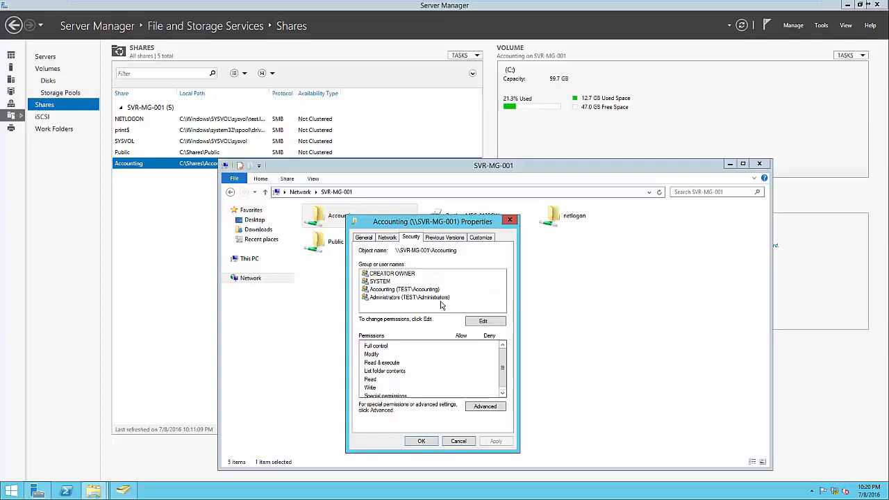
{"action": "left_click", "coordinate": [426, 441]}
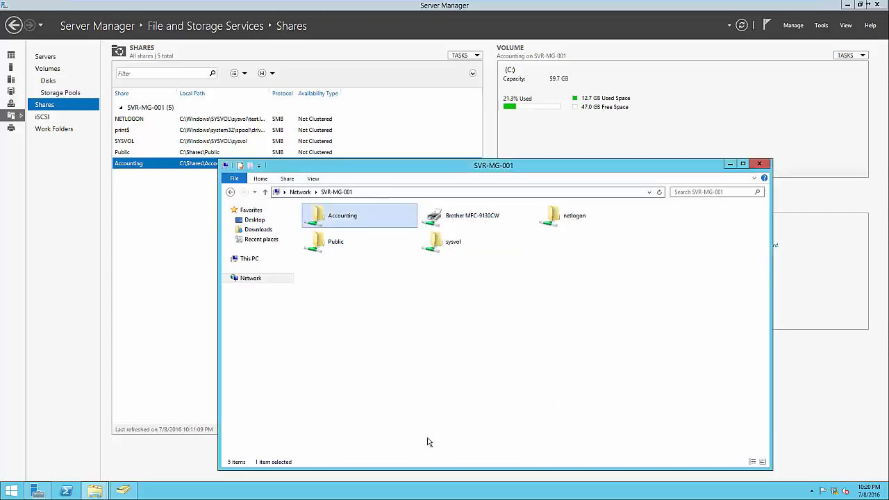